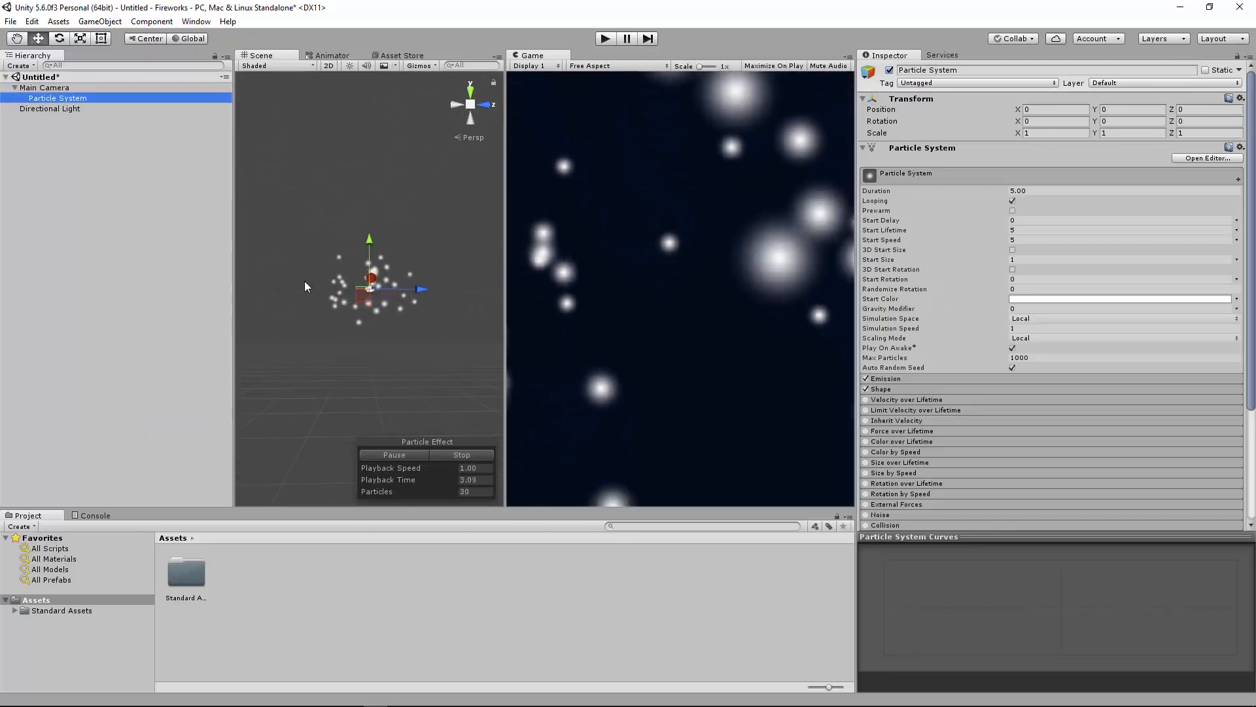
# - Move the Particle System out from under Main Camera and delete it from the scene
pyautogui.moveTo(57, 98); pyautogui.dragTo(81, 138)
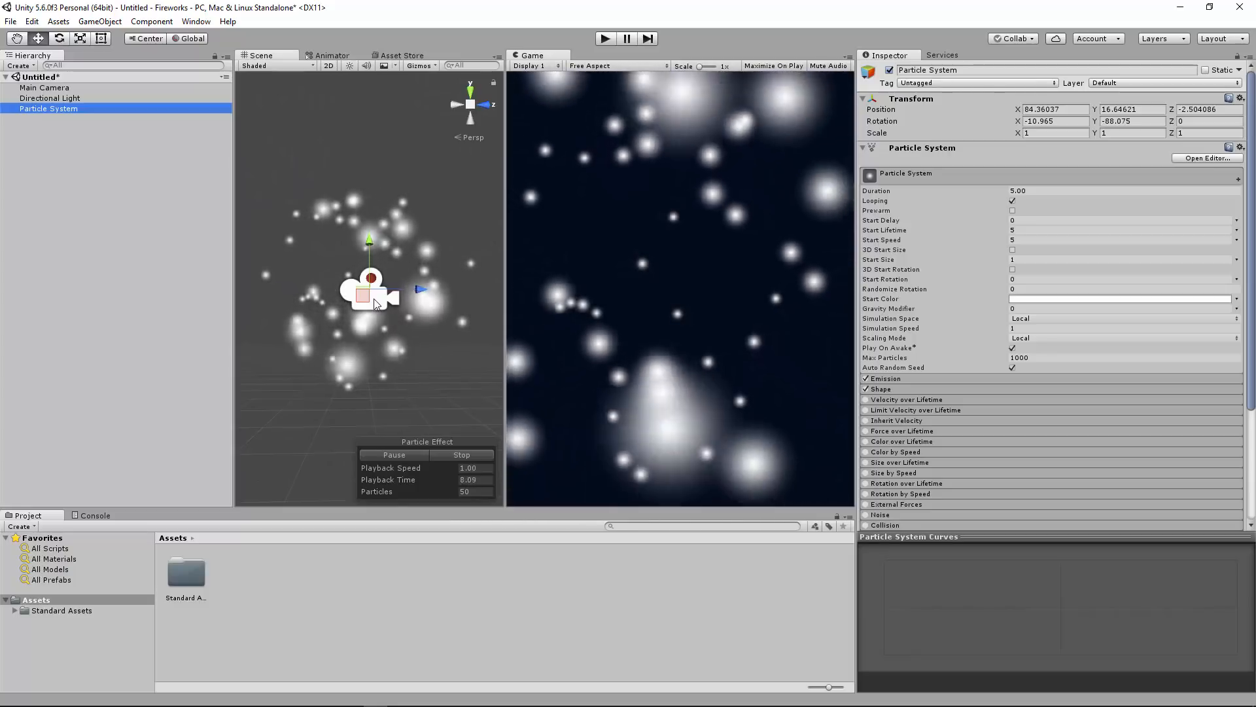
pyautogui.moveTo(384, 310); pyautogui.dragTo(222, 497, button='middle')
pyautogui.press('Delete')
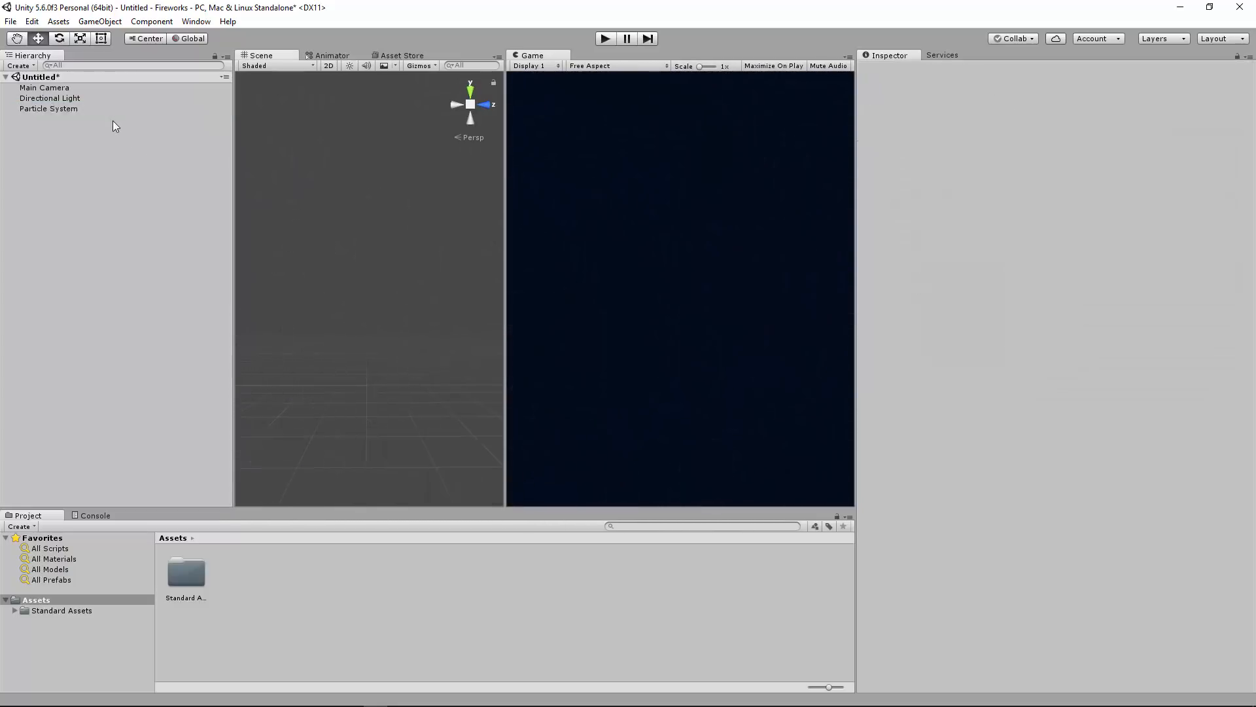
# - Add a new Particle System at the root of the scene and widen the Inspector area
pyautogui.rightClick(112, 150)
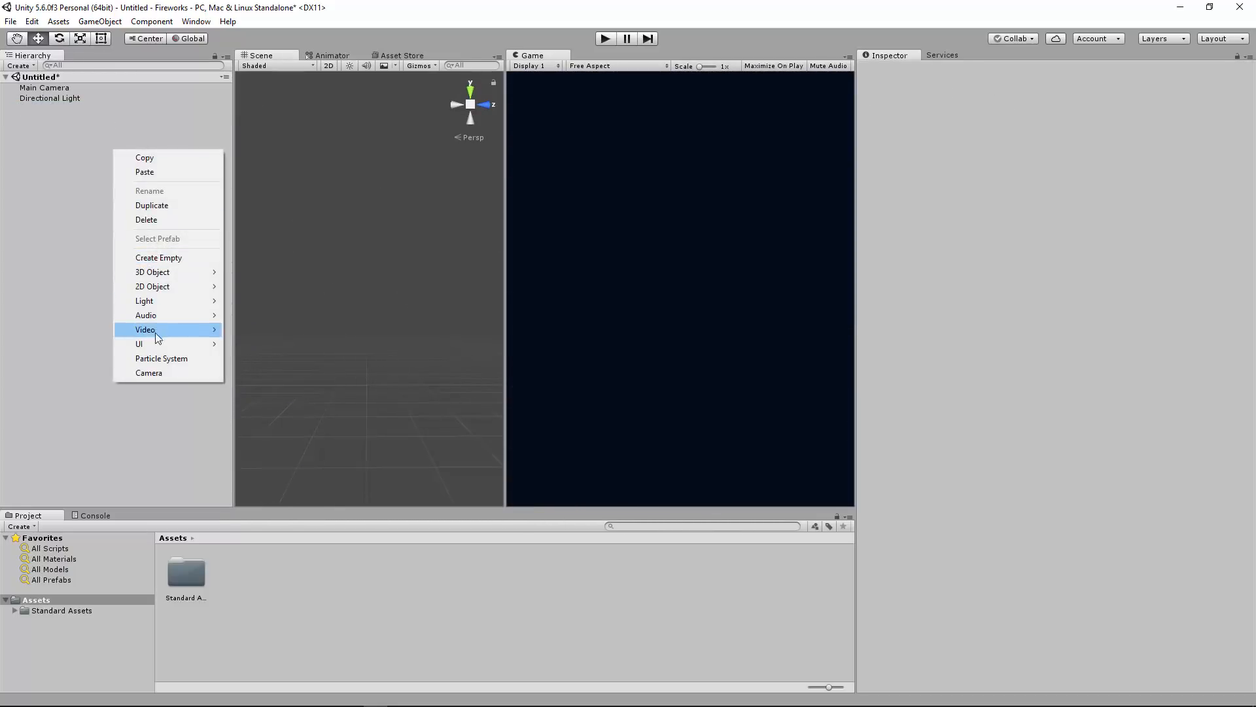
pyautogui.click(155, 358)
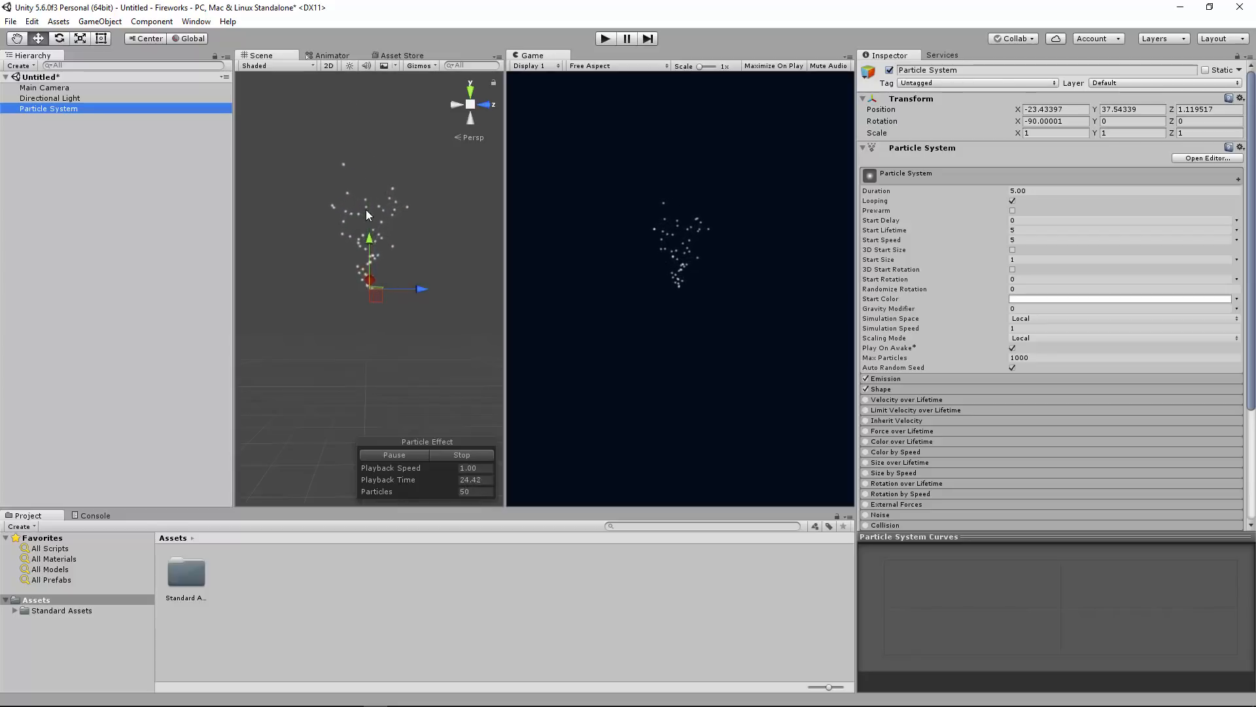
pyautogui.moveTo(855, 288); pyautogui.dragTo(568, 288)
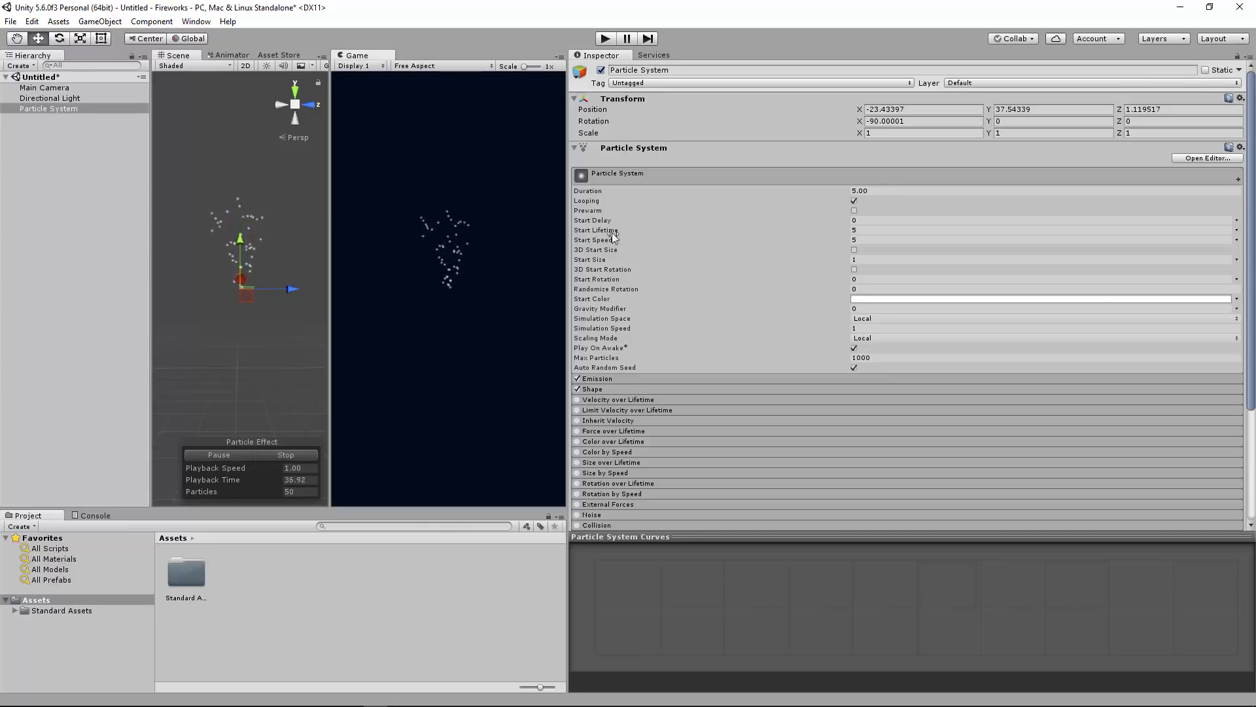
# - Set the new particle system's Start Lifetime to 3 and its Start Speed to 70
pyautogui.click(880, 229)
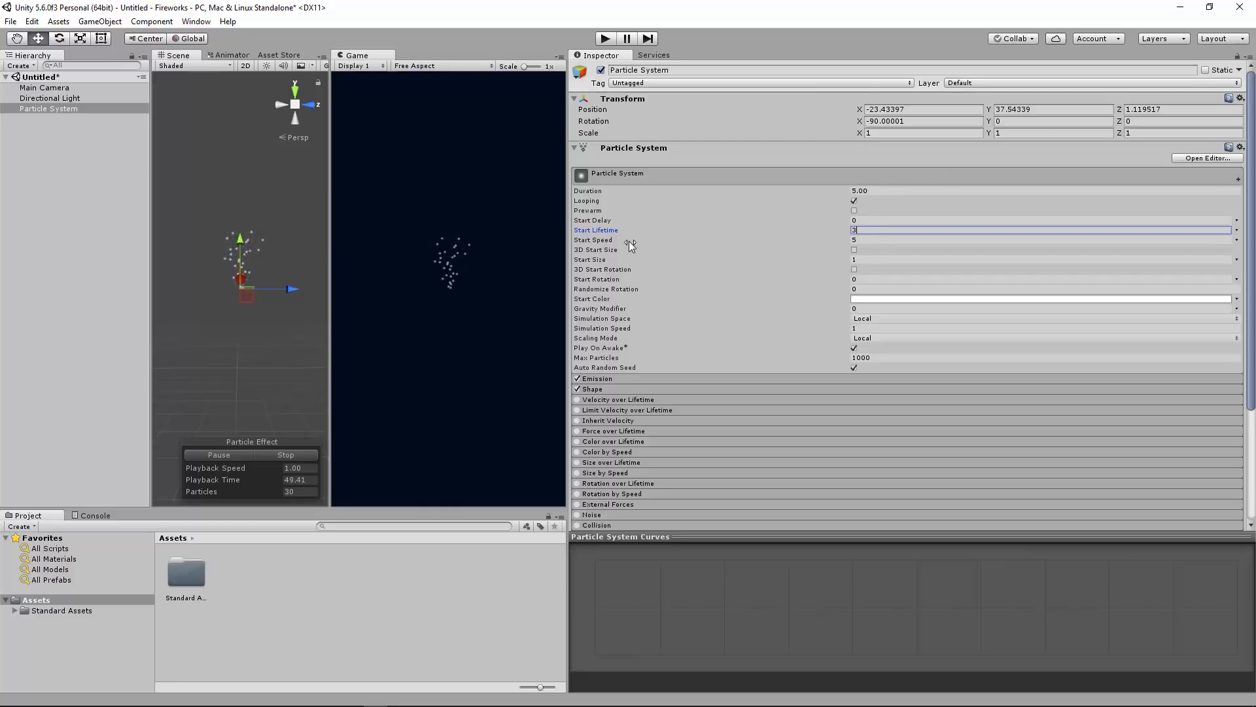
pyautogui.click(867, 239)
pyautogui.write('70')
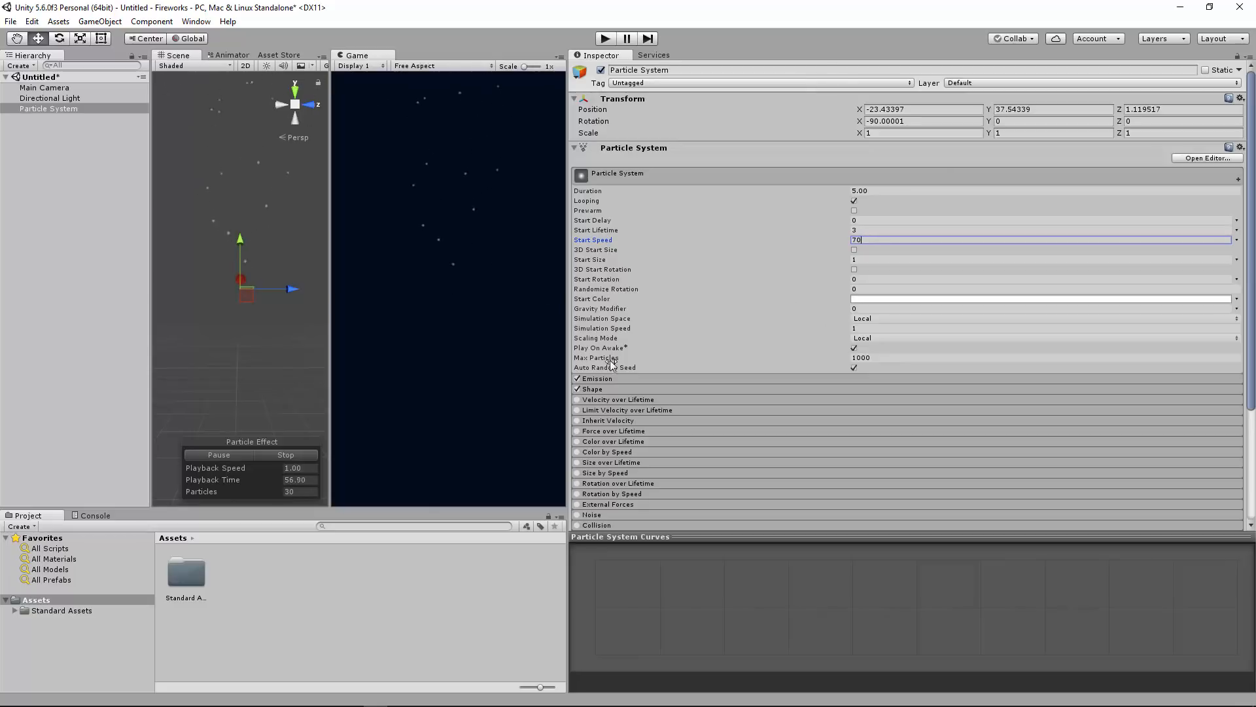
# - Set the emission Rate over Time to 1 and lower the particle system to a Y position of 16.4
pyautogui.click(781, 378)
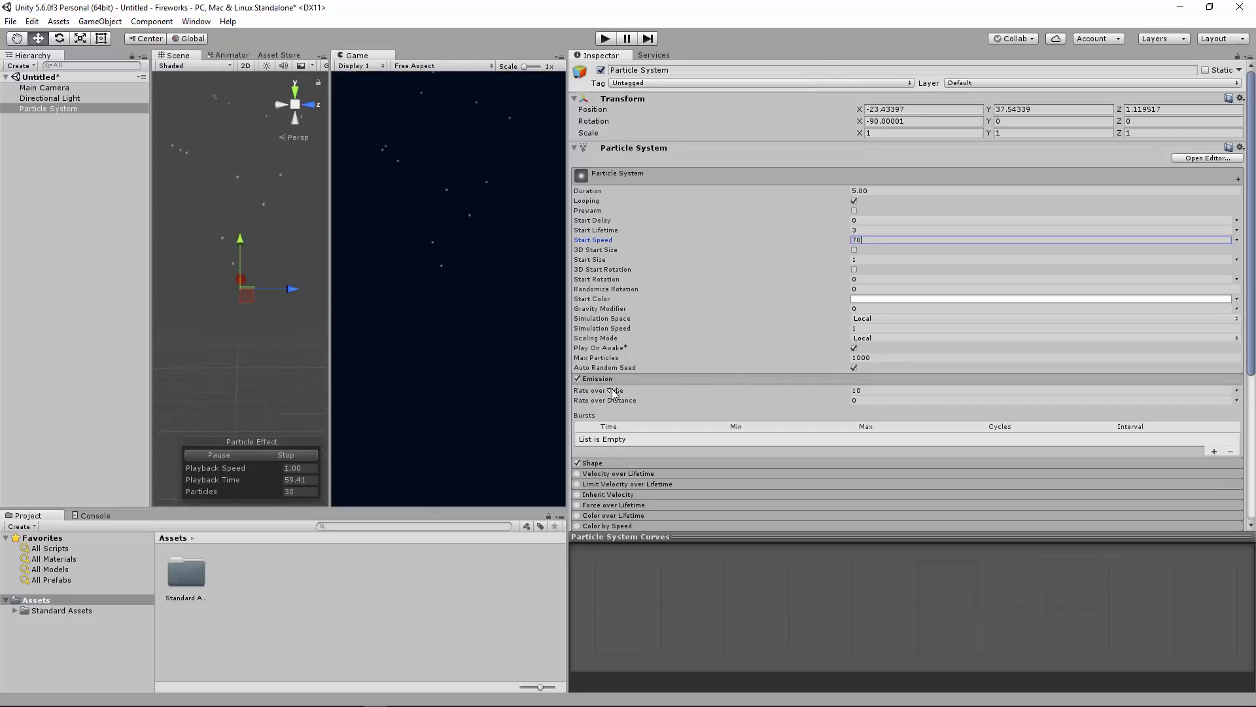
pyautogui.click(882, 390)
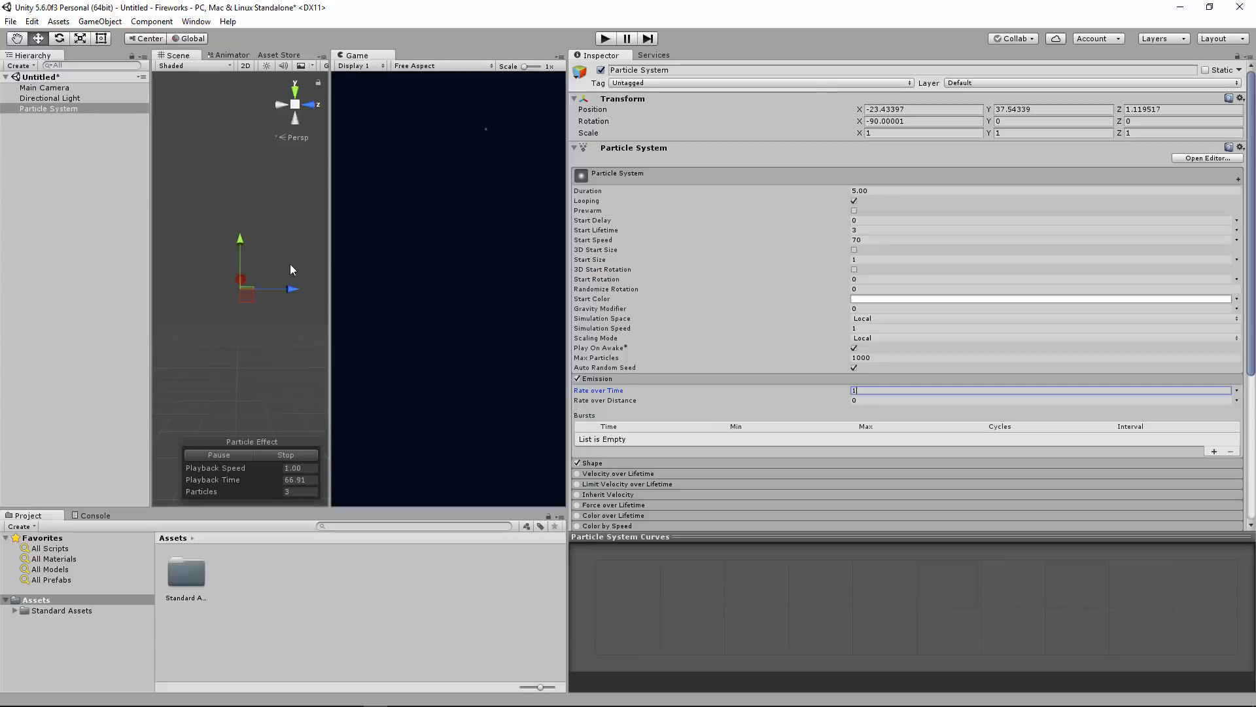
pyautogui.moveTo(240, 245); pyautogui.dragTo(233, 296)
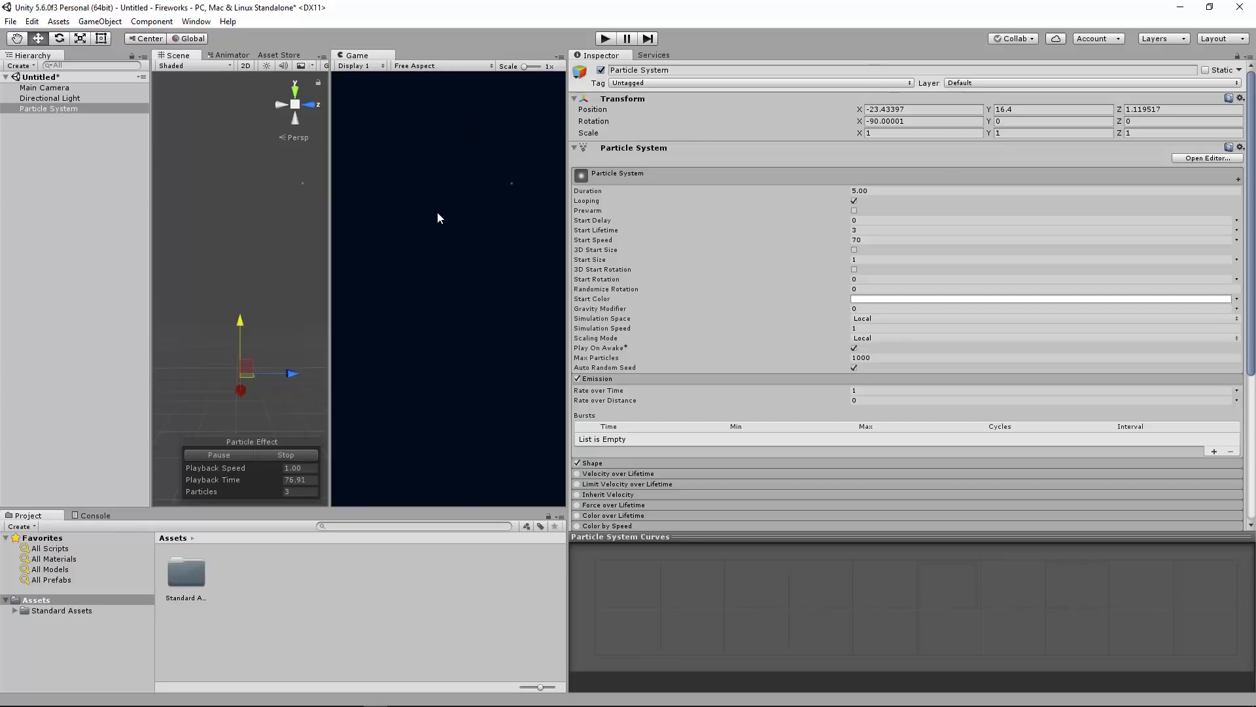
pyautogui.scroll(-3, 704, 305)
pyautogui.scroll(3, 704, 305)
# - Create a material named Trail in the Assets folder and give it the Particles/Additive shader
pyautogui.rightClick(256, 590)
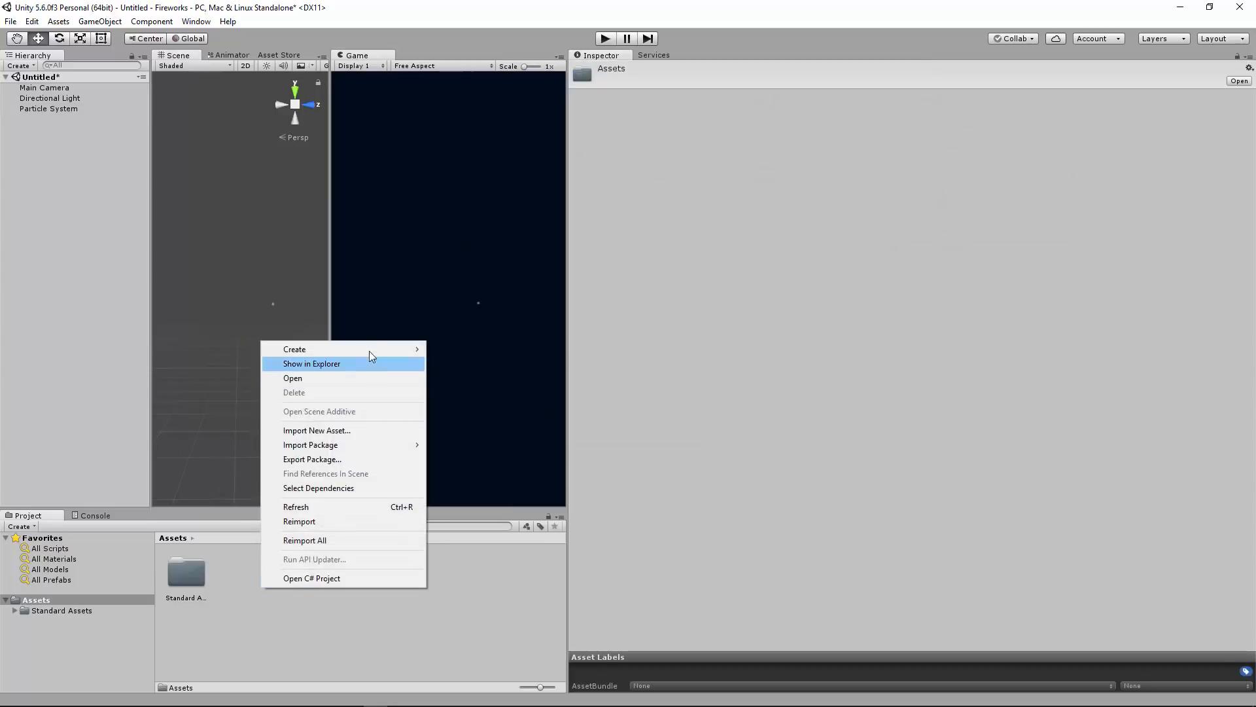
pyautogui.moveTo(370, 348)
pyautogui.click(131, 485)
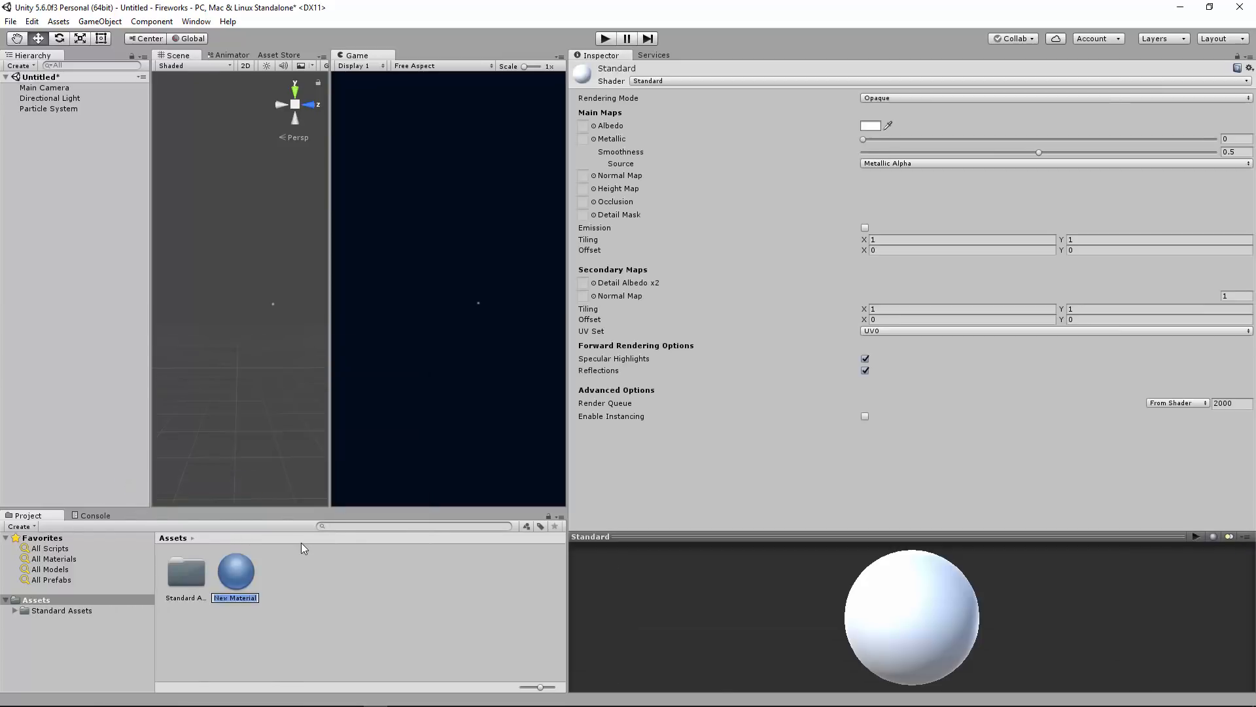
pyautogui.write('Trail')
pyautogui.press('Return')
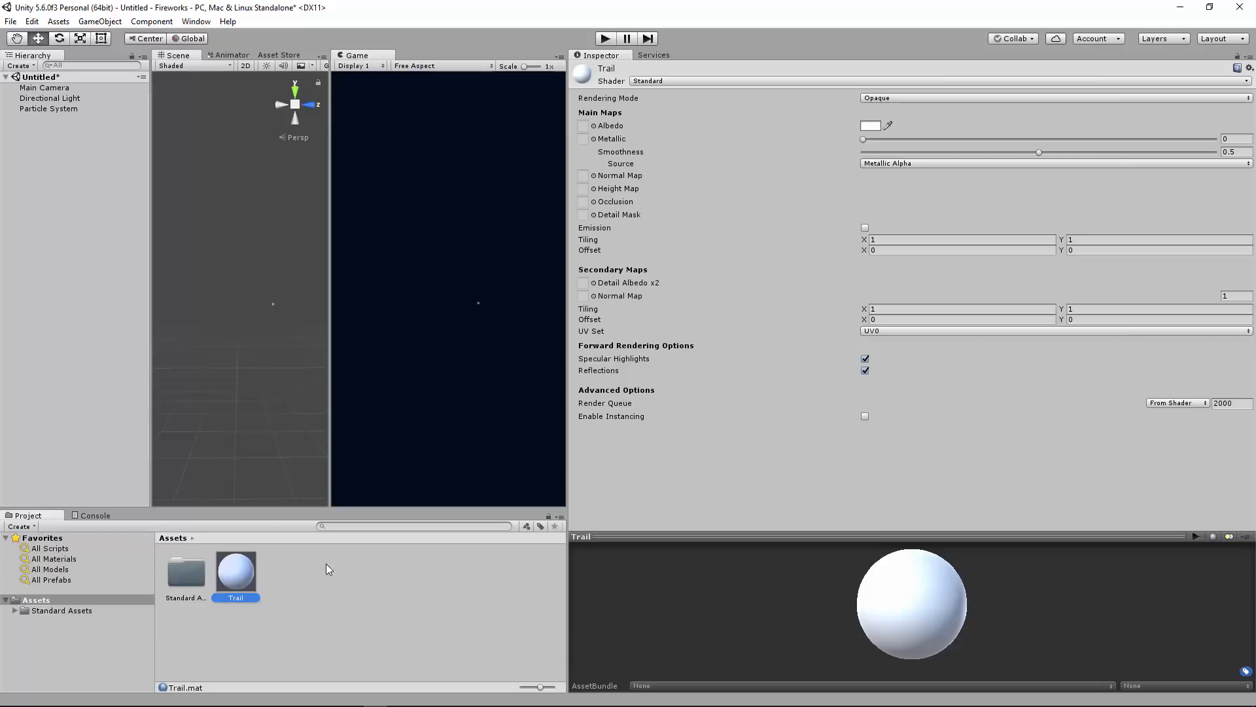
pyautogui.click(820, 80)
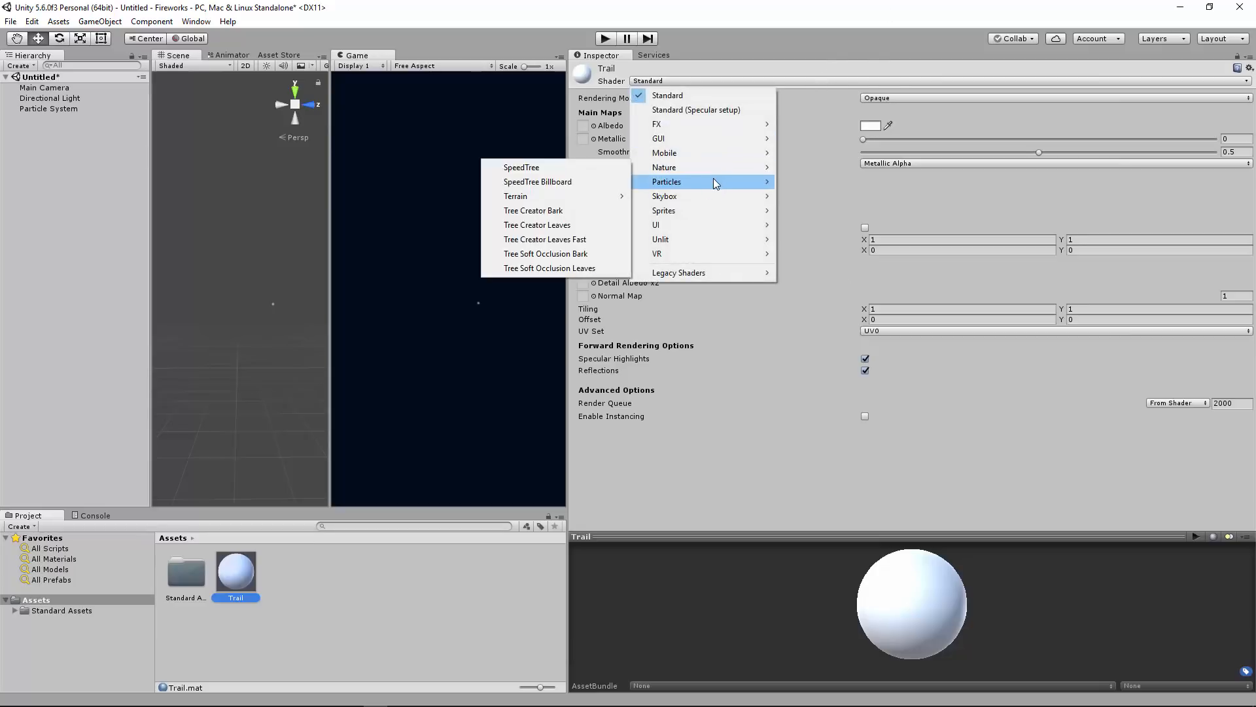
pyautogui.moveTo(711, 179)
pyautogui.click(574, 182)
# - Create a second material named Rocket in the Assets folder and give it the Particles/Additive shader
pyautogui.rightClick(335, 589)
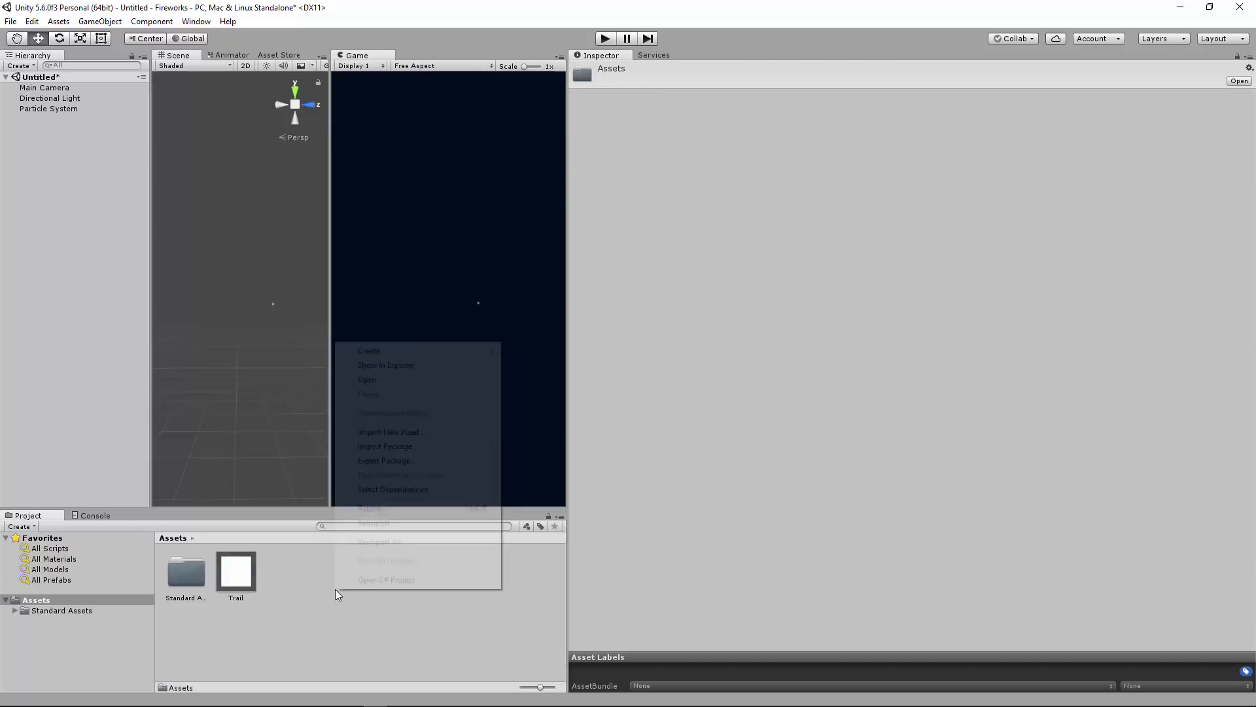
pyautogui.moveTo(413, 352)
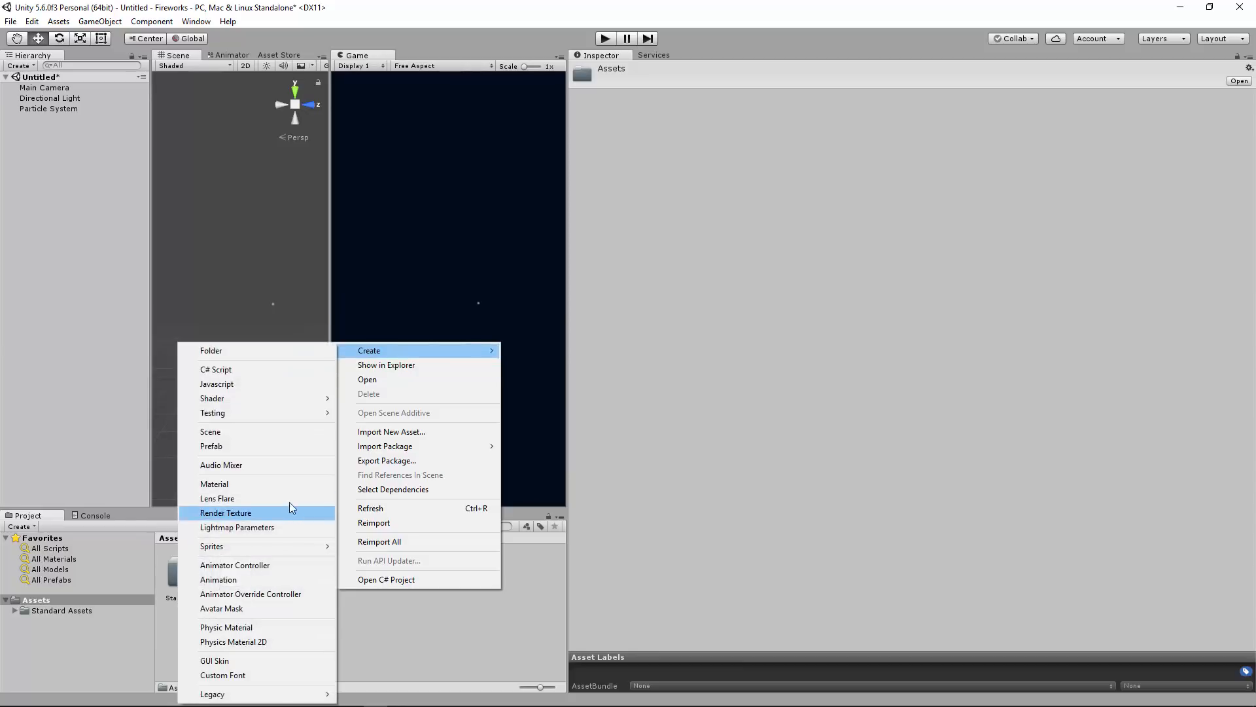
pyautogui.click(281, 480)
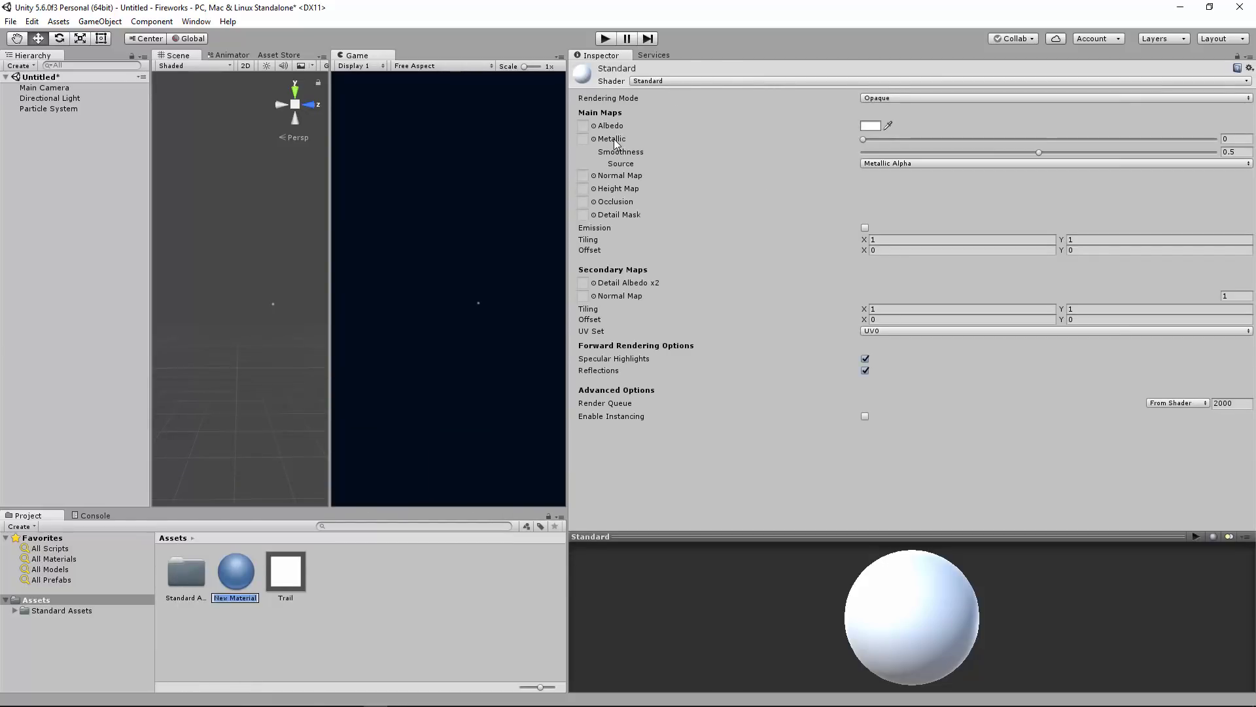
pyautogui.write('Rocket')
pyautogui.press('Return')
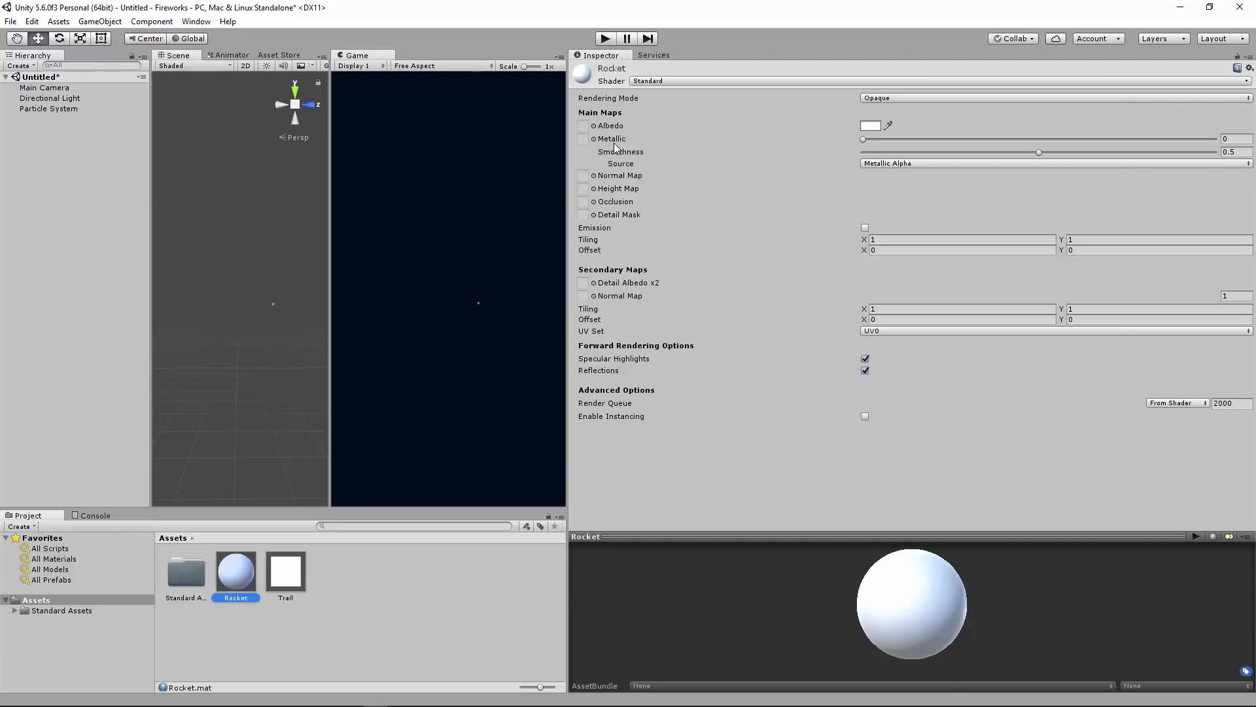
pyautogui.click(864, 80)
pyautogui.moveTo(715, 187)
pyautogui.click(595, 180)
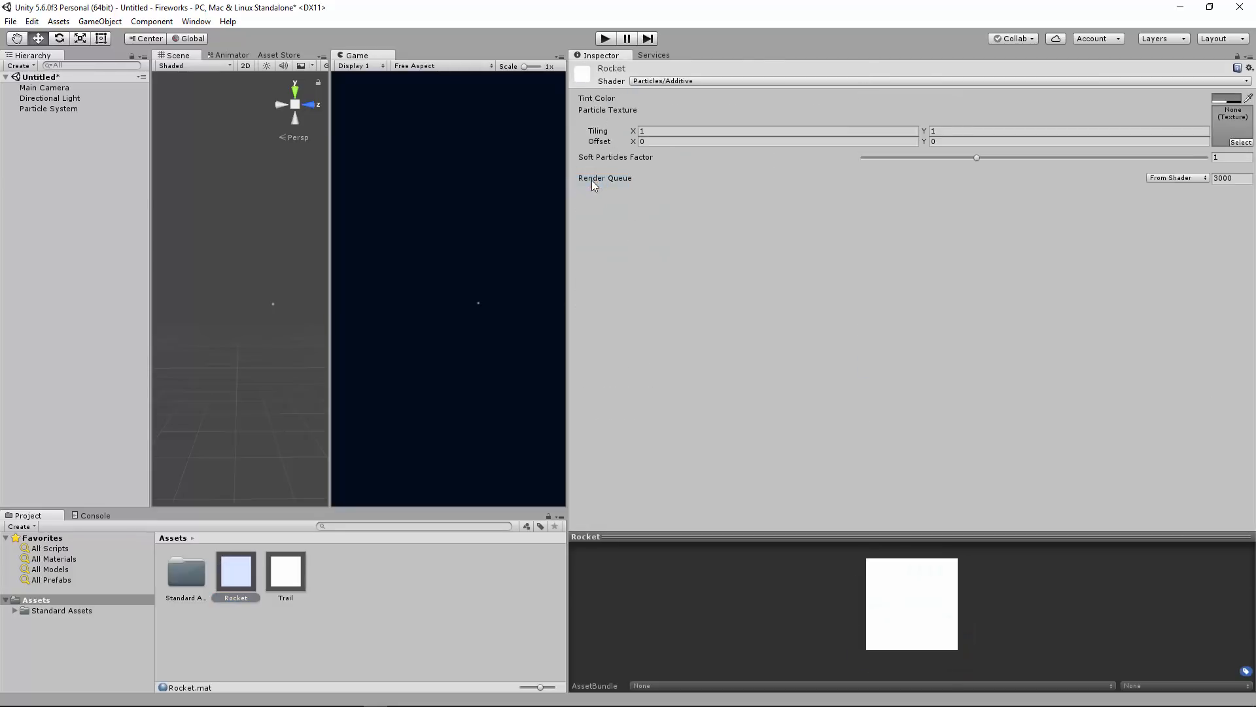
# - Rename the Particle System object in the scene to Rocket
pyautogui.click(66, 109)
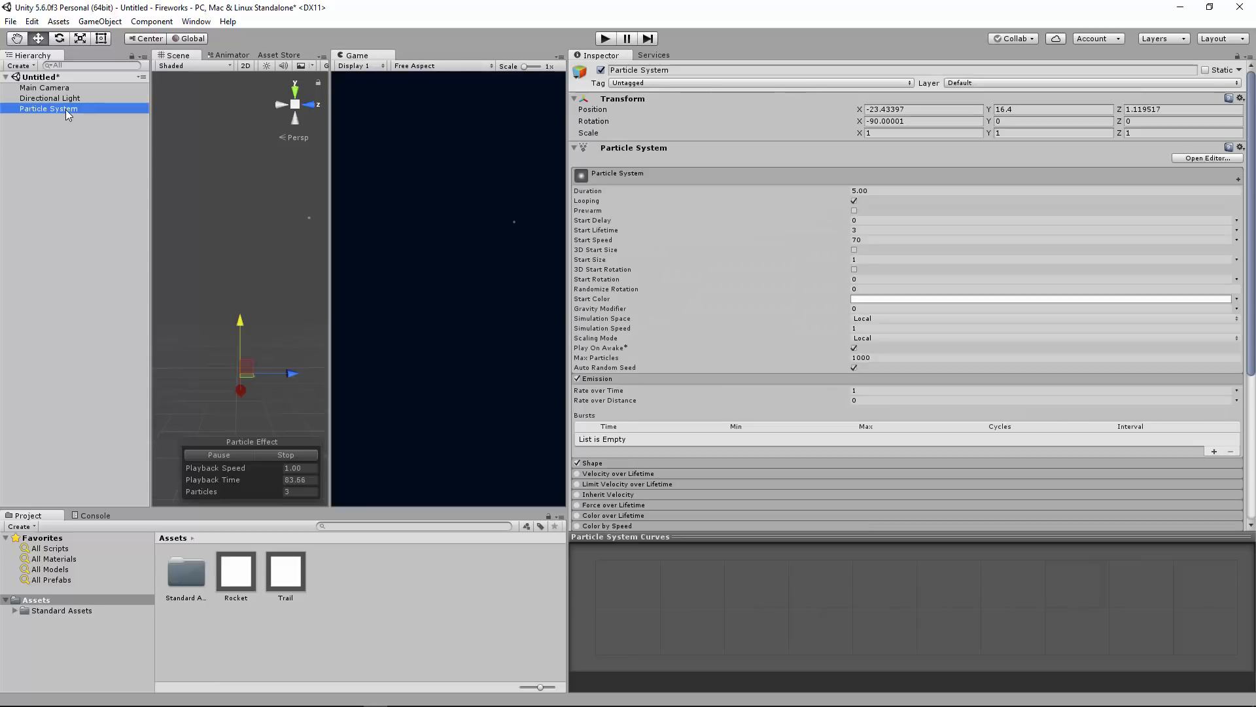
pyautogui.click(702, 70)
pyautogui.write('Rocket')
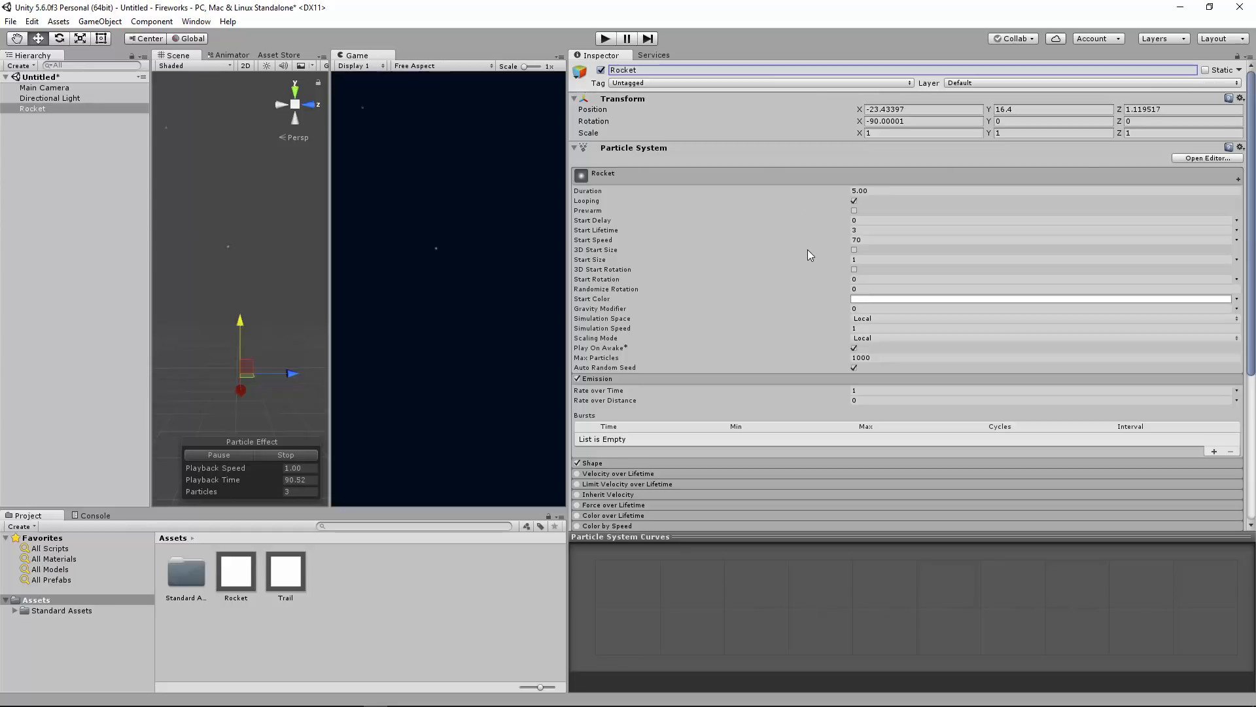
# - Enable Trails on the Rocket particle system and assign Trail as the trail material and Rocket as the particle material
pyautogui.scroll(-6, 807, 250)
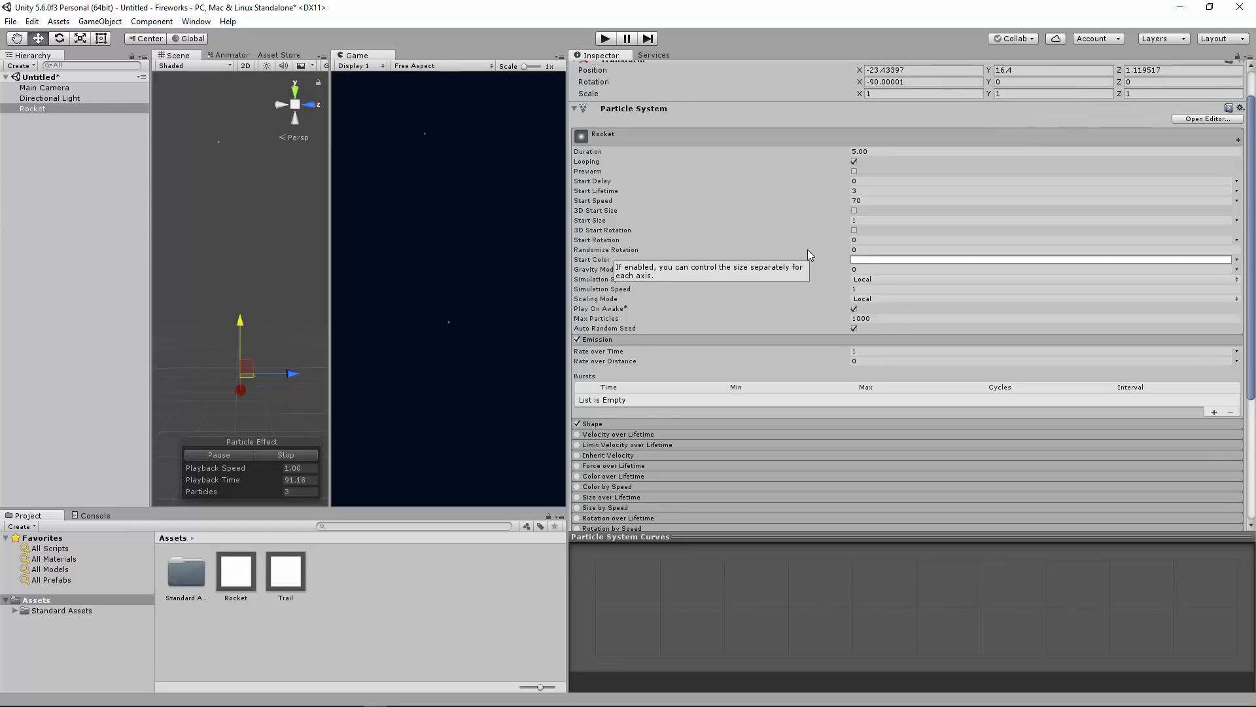
pyautogui.scroll(-3, 631, 442)
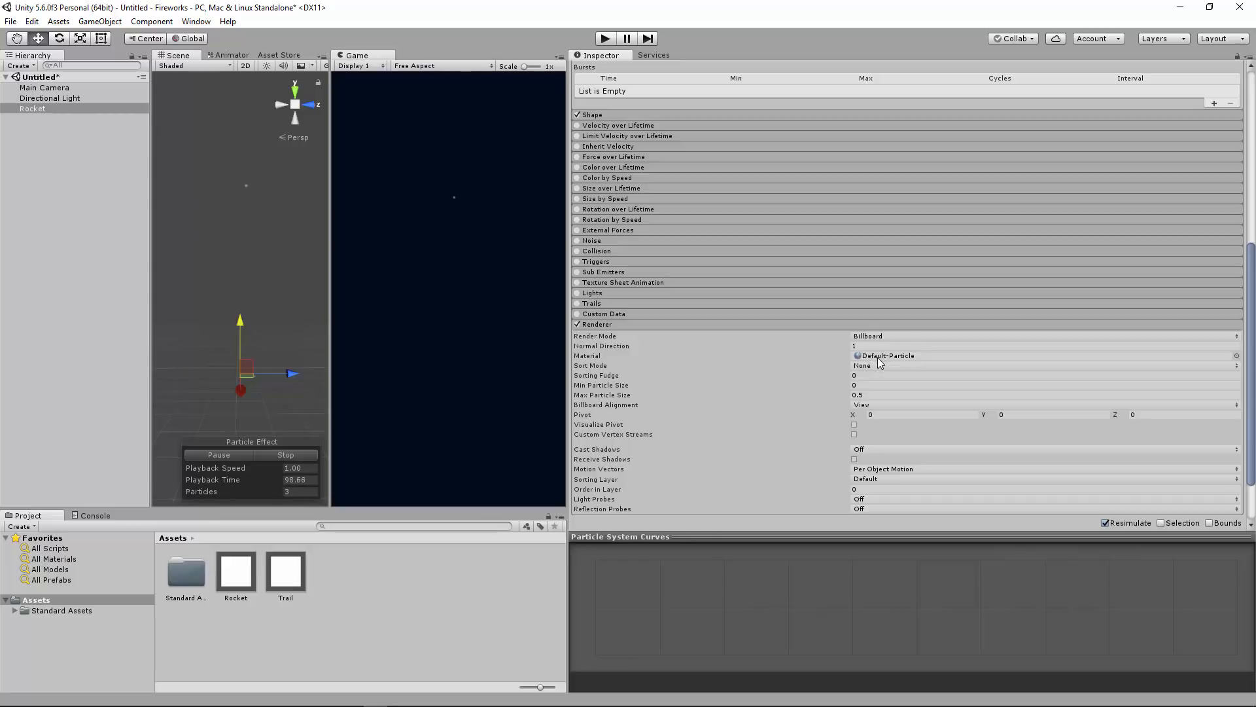
pyautogui.click(577, 303)
pyautogui.moveTo(305, 579); pyautogui.dragTo(873, 365)
pyautogui.moveTo(239, 579); pyautogui.dragTo(877, 357)
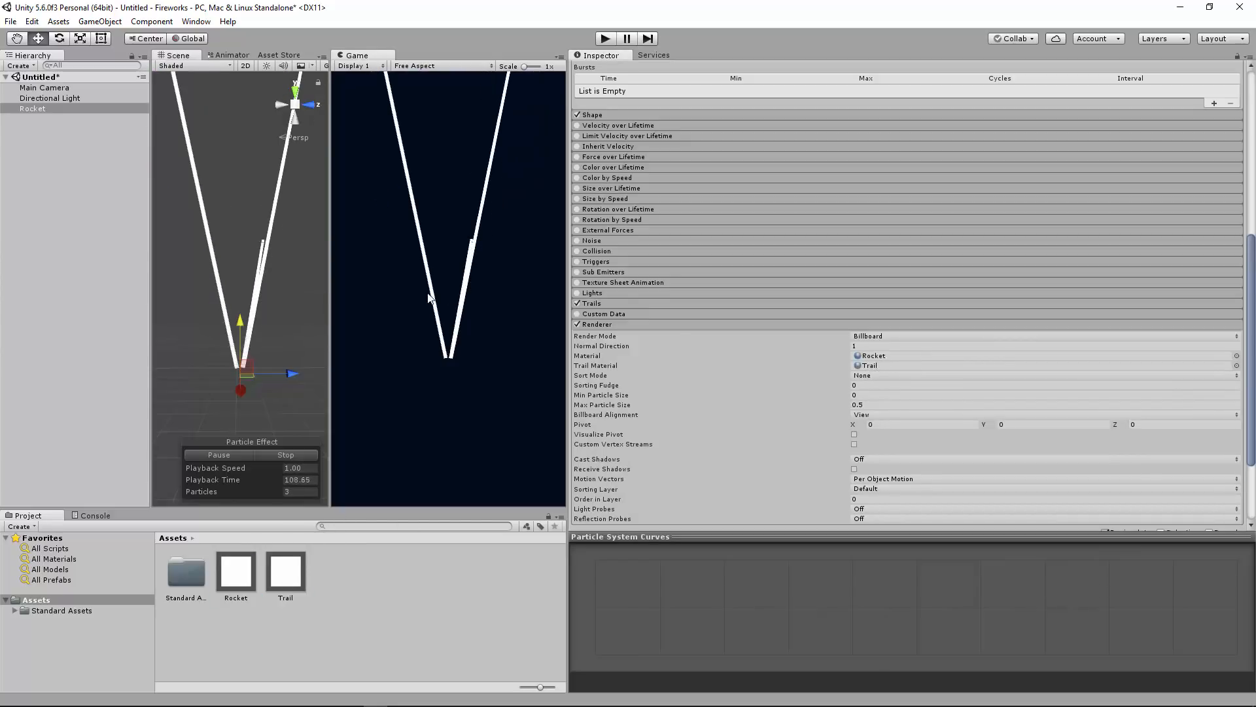
# - Expand the Rocket system's Trails settings and turn off Size affects Width
pyautogui.scroll(-4, 242, 299)
pyautogui.scroll(-2, 242, 302)
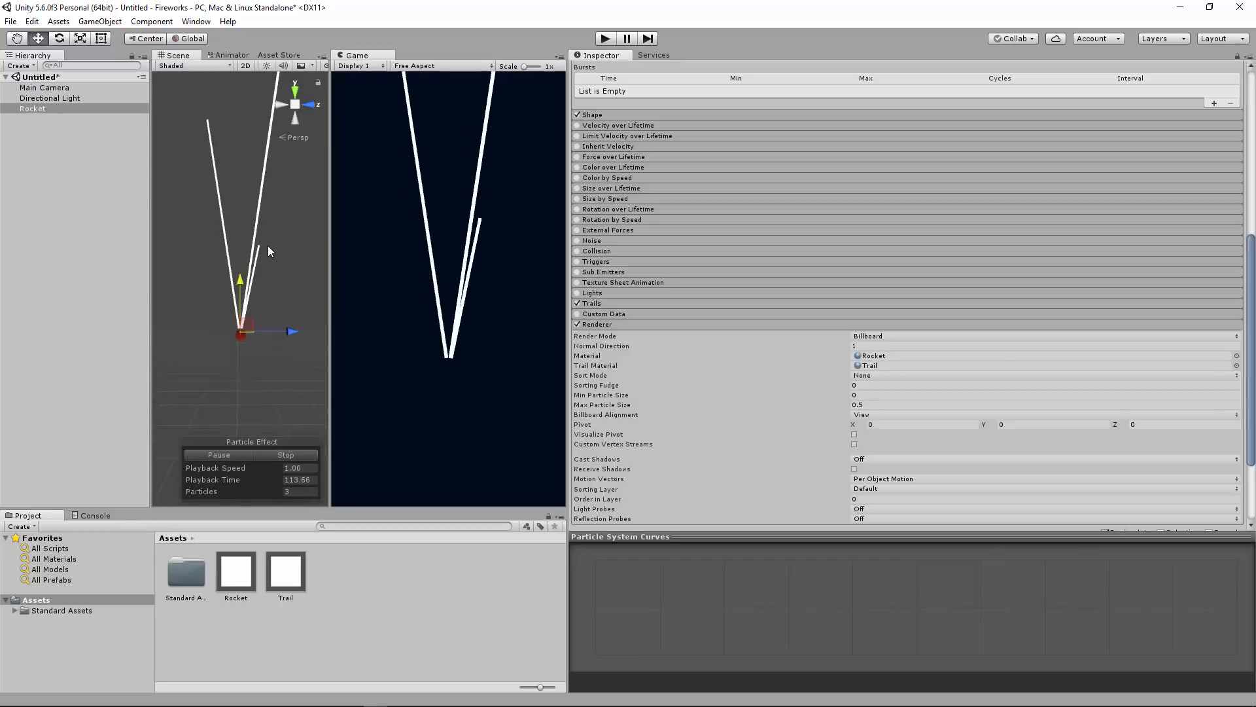
pyautogui.scroll(-2, 268, 249)
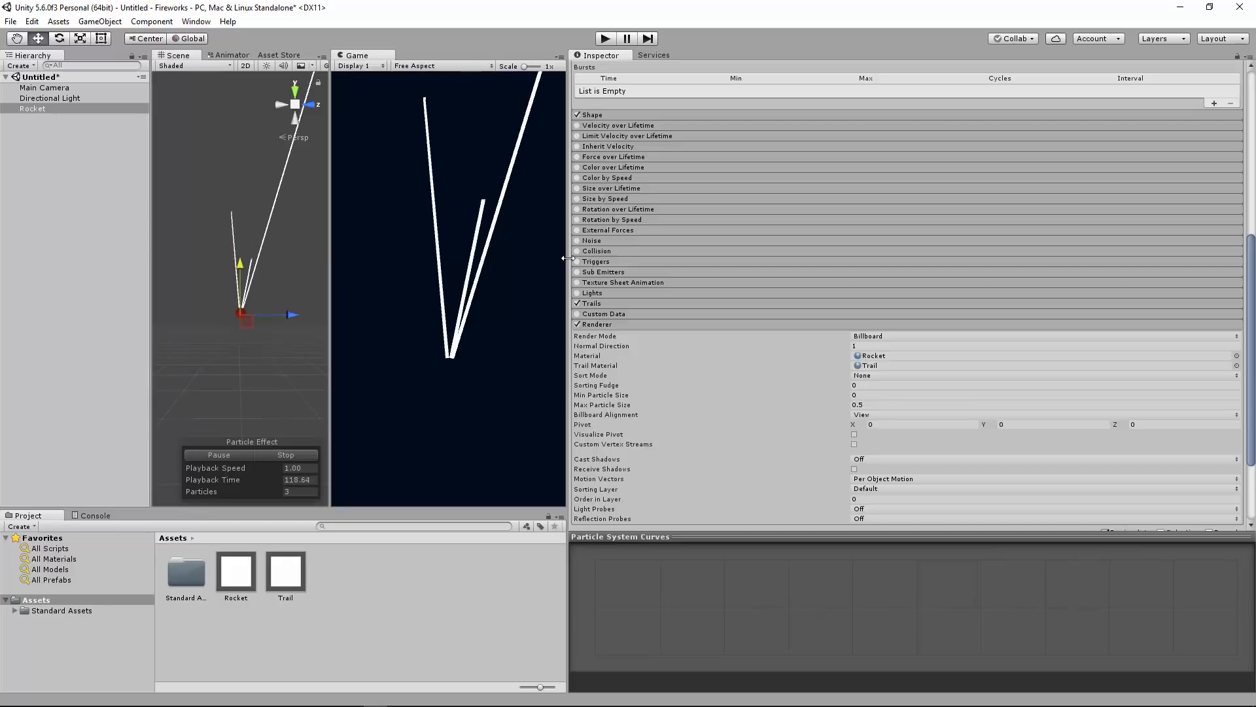
pyautogui.scroll(4, 699, 303)
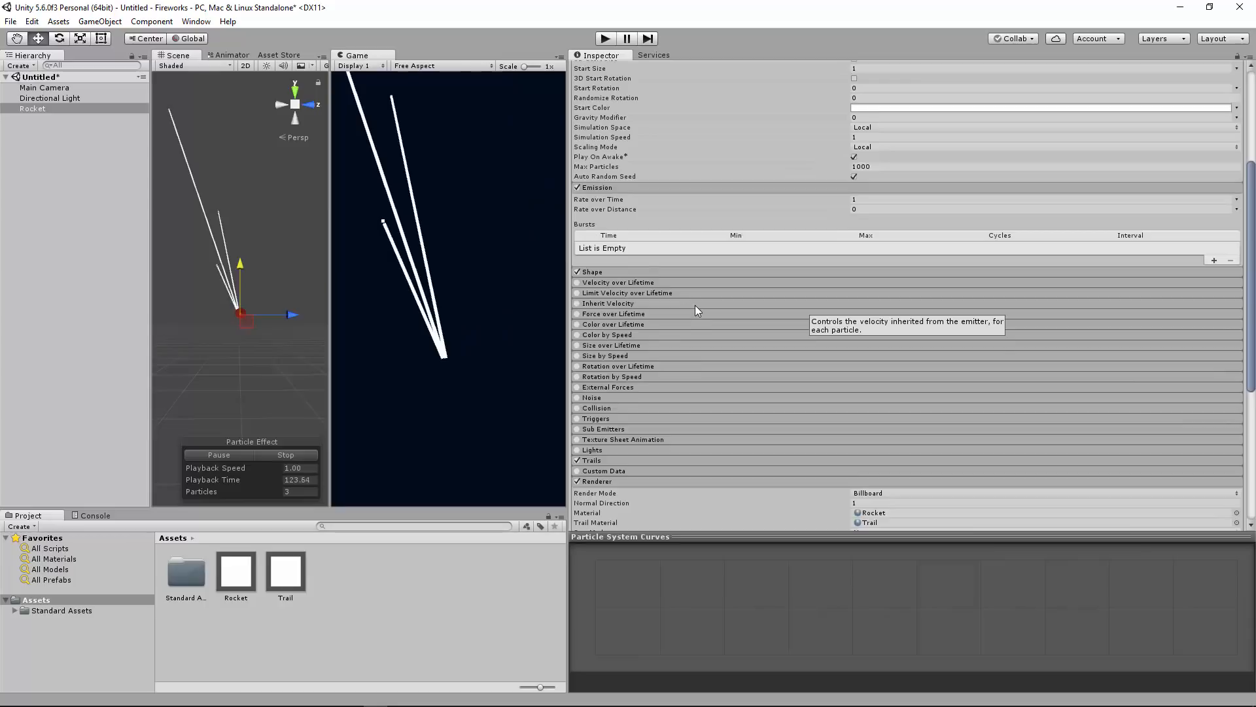
pyautogui.click(611, 460)
pyautogui.scroll(-3, 628, 451)
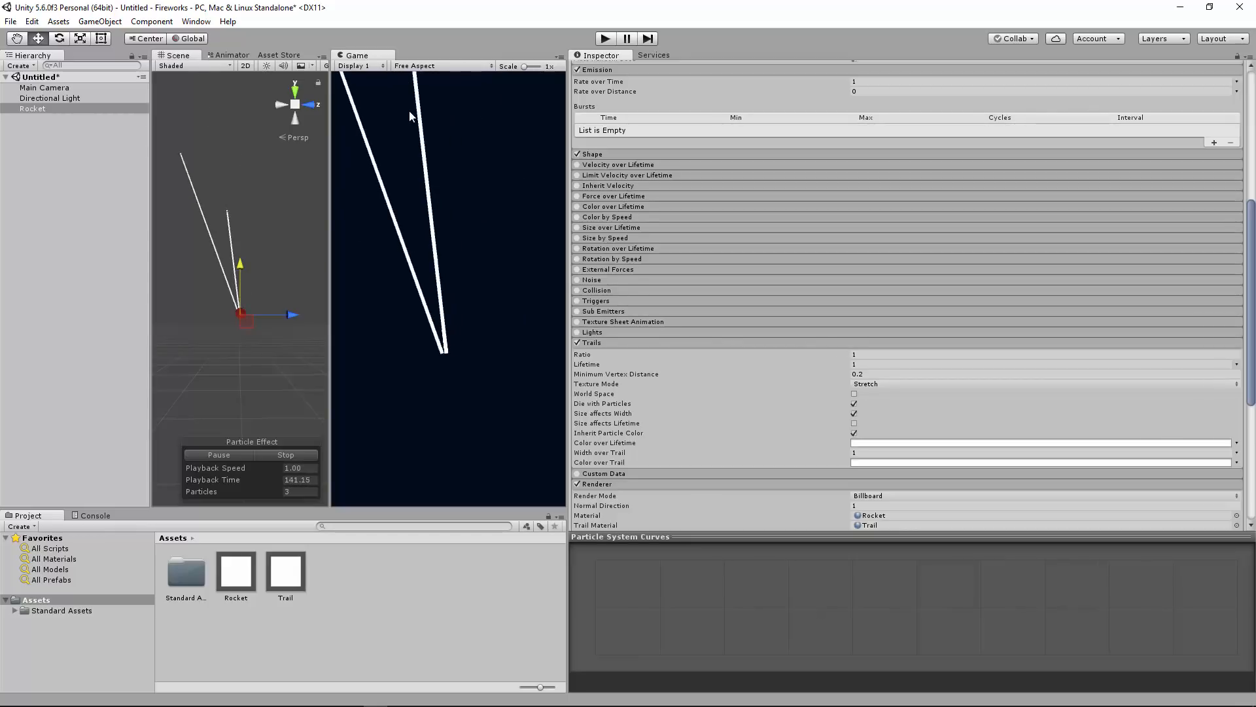
pyautogui.click(854, 413)
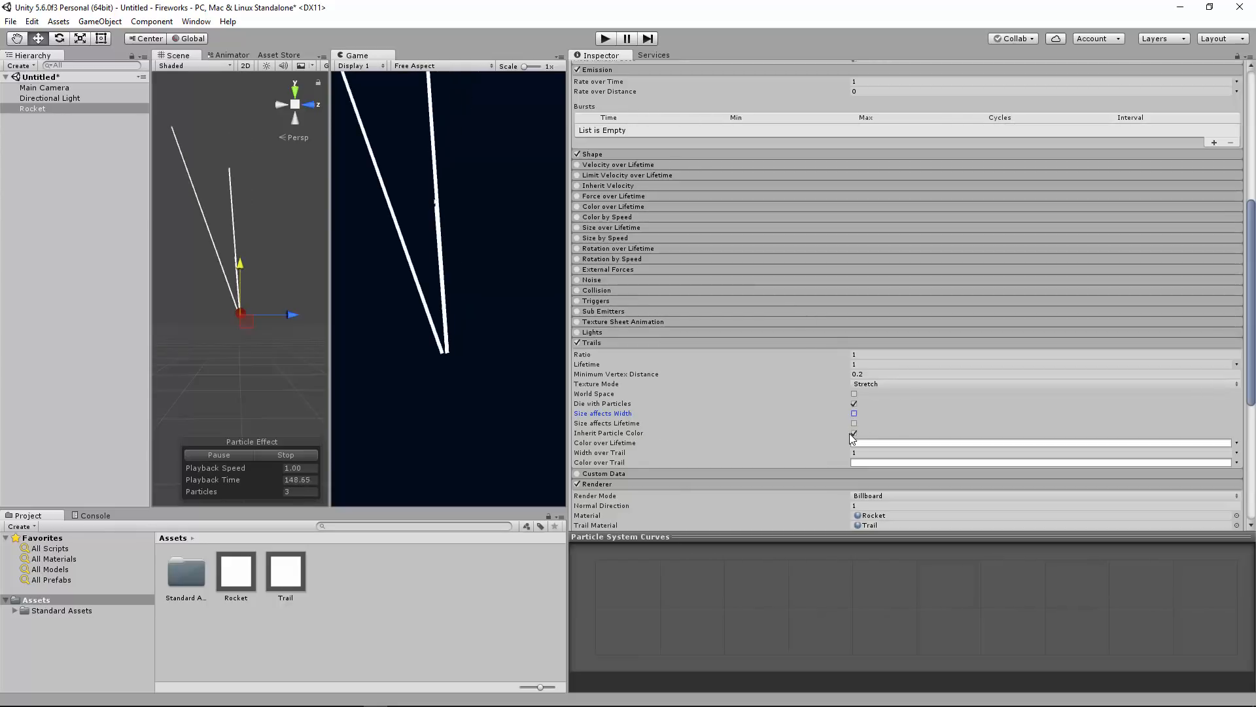
# - Set the Rocket particle system's Start Color to bright green, hex 00FF21FF
pyautogui.scroll(7, 851, 439)
pyautogui.scroll(1, 851, 440)
pyautogui.click(981, 298)
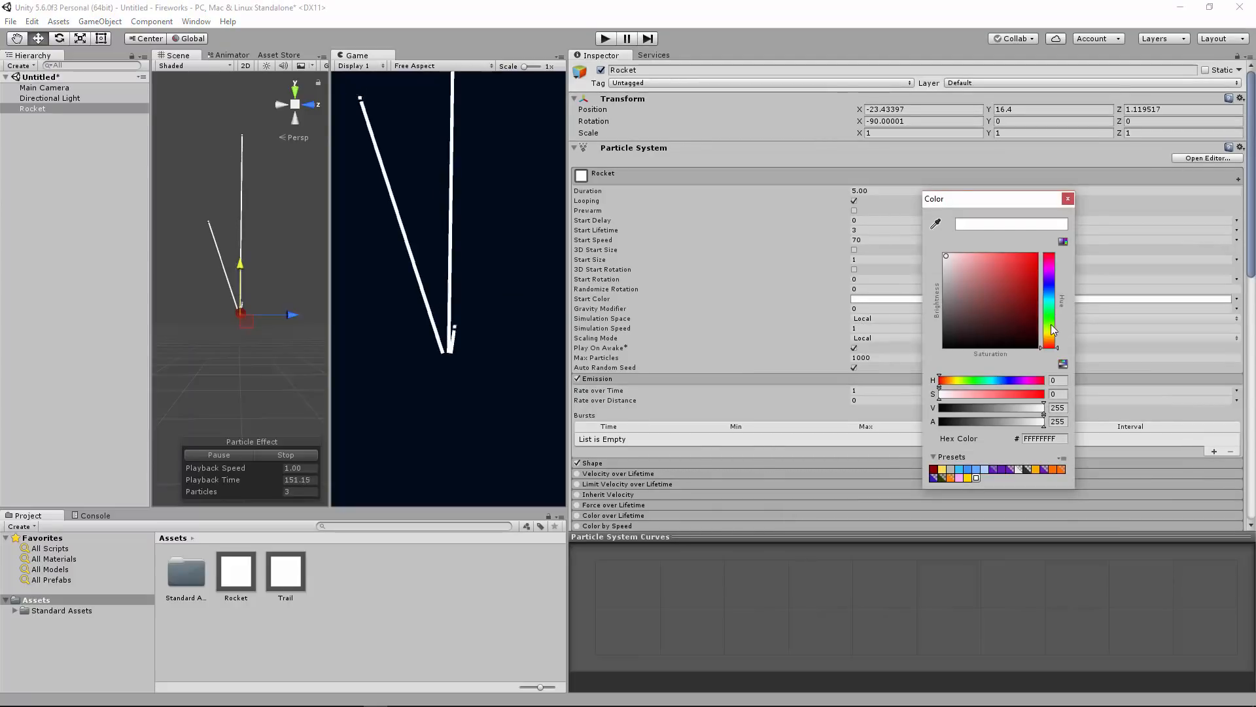
pyautogui.click(1050, 338)
pyautogui.moveTo(1050, 338); pyautogui.dragTo(1050, 314)
pyautogui.click(1035, 255)
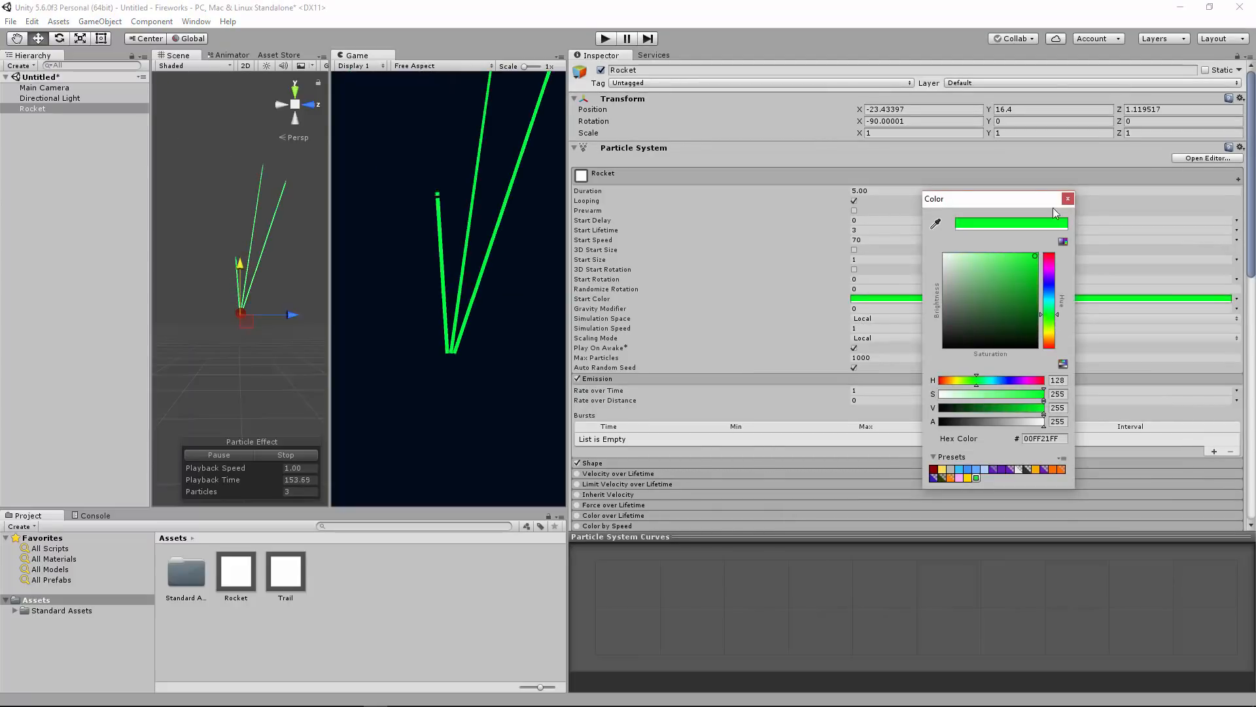
pyautogui.click(1067, 199)
# - Turn off Inherit Particle Color in the Trails settings and deselect the Rocket object
pyautogui.scroll(-7, 762, 396)
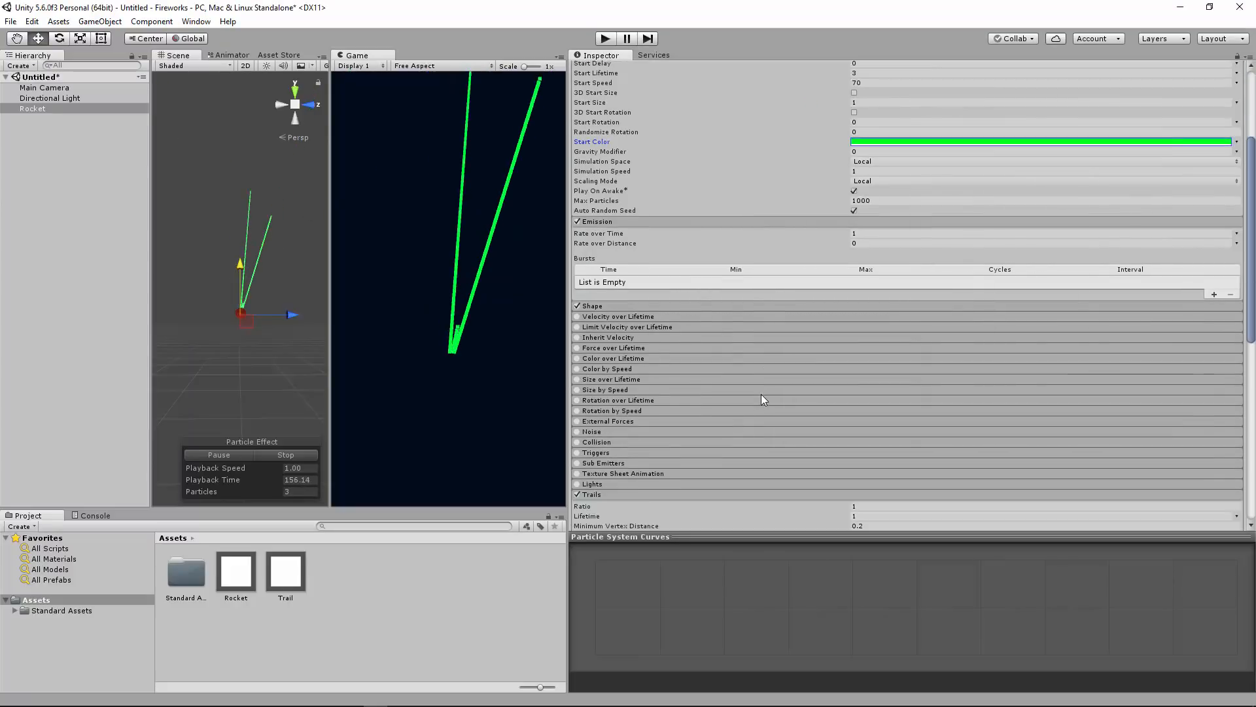
pyautogui.scroll(-3, 760, 394)
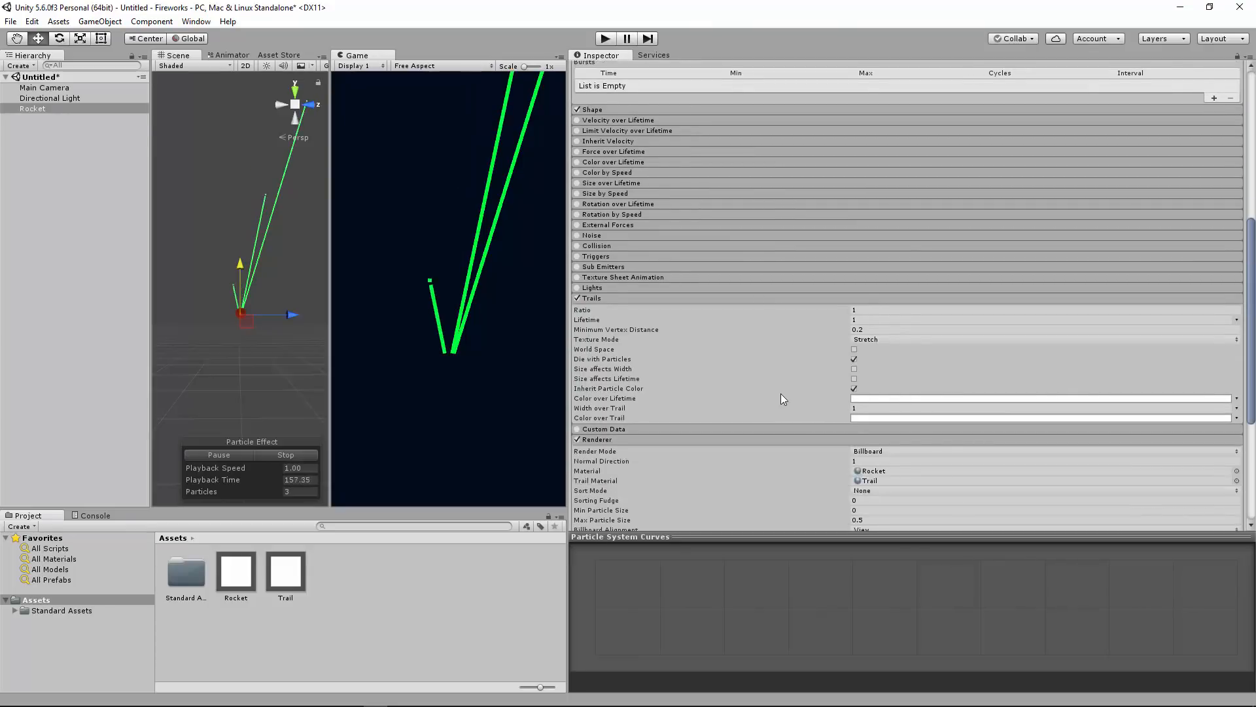
pyautogui.click(854, 389)
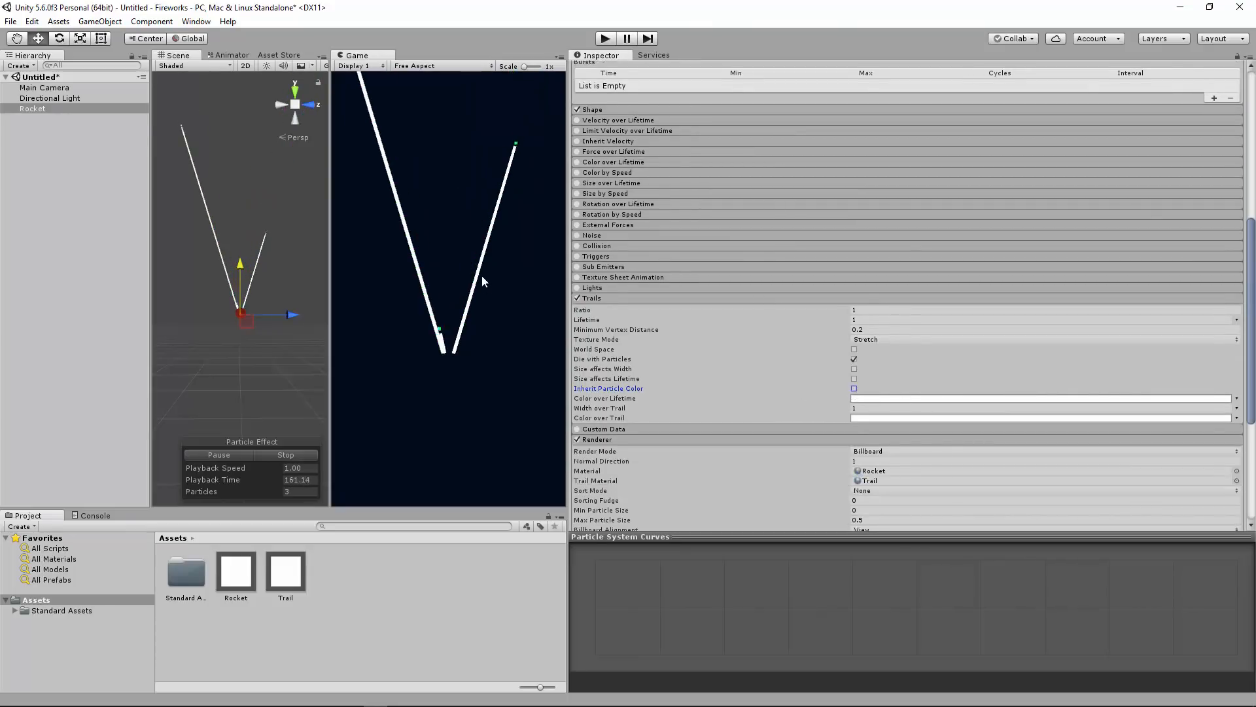
pyautogui.click(313, 218)
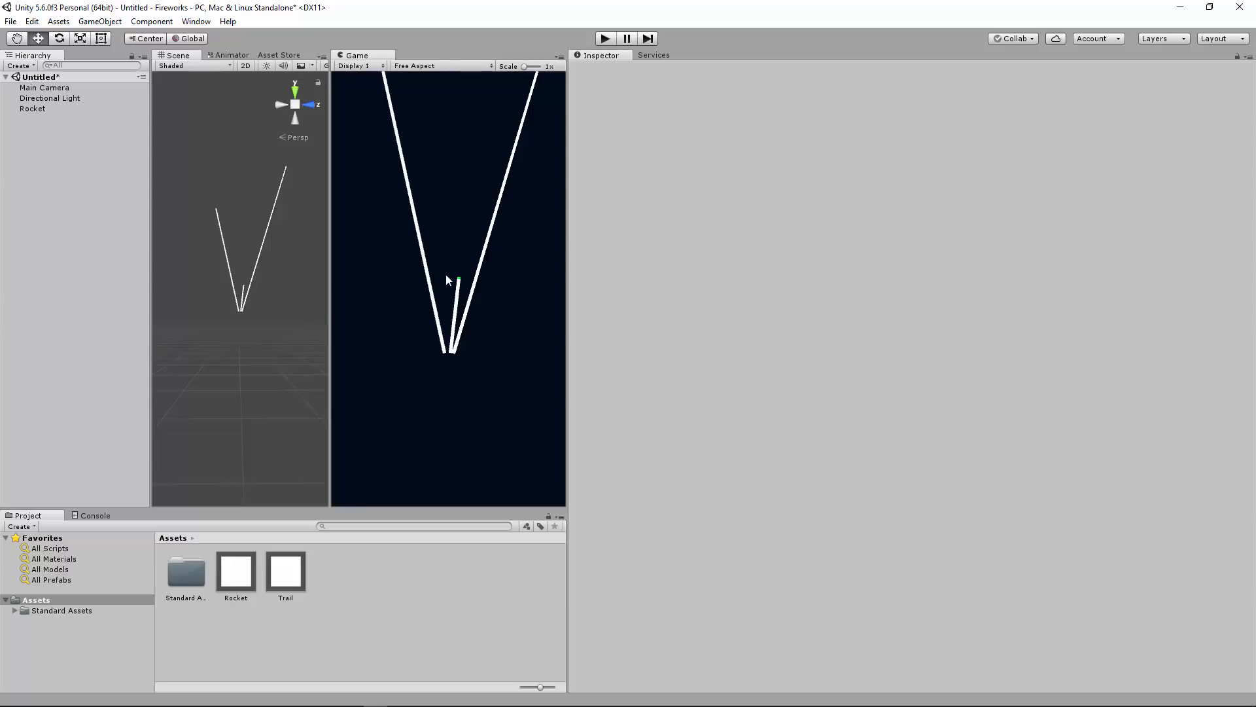
# - Reselect the Rocket object and switch its trails' Width over Trail from a constant to Curve mode
pyautogui.moveTo(567, 285); pyautogui.dragTo(976, 275)
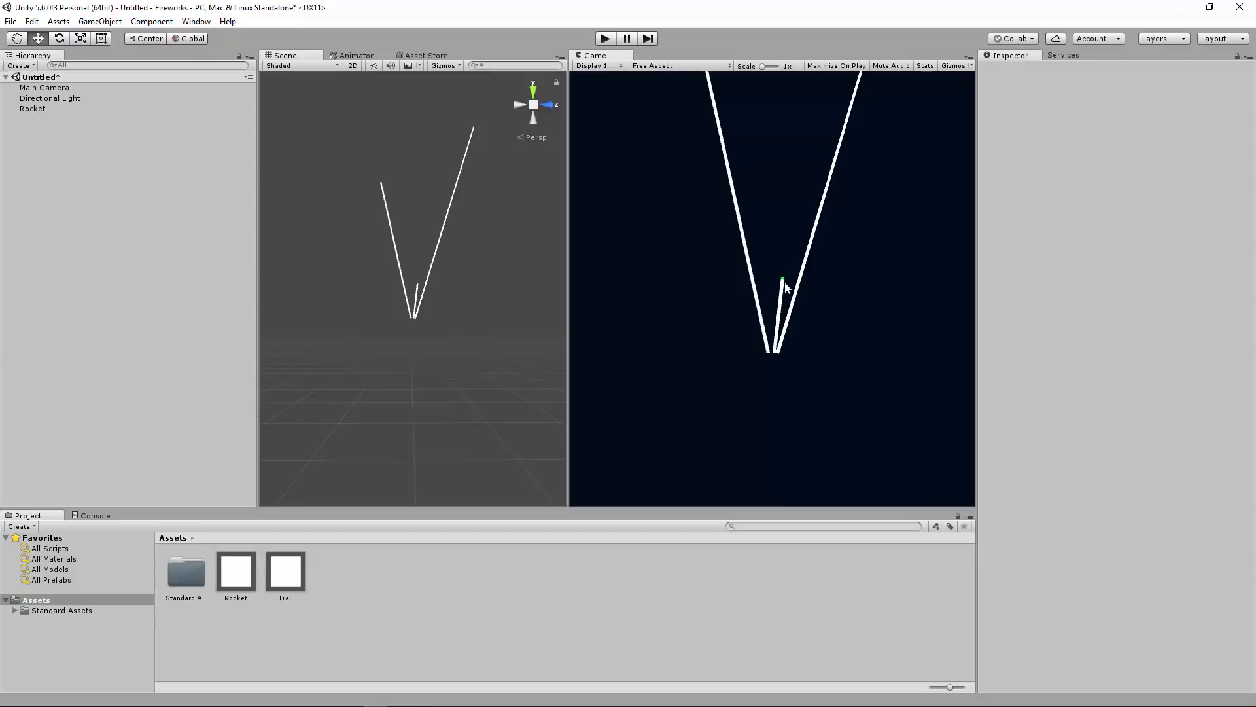
pyautogui.click(73, 110)
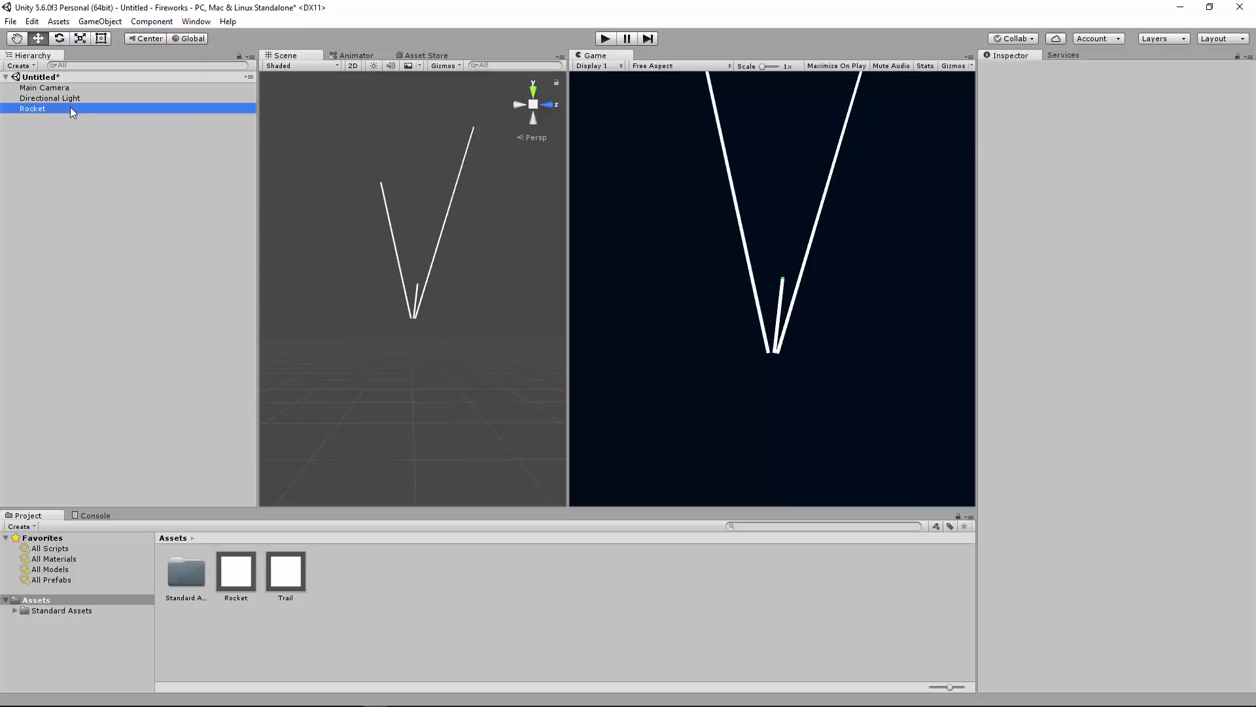
pyautogui.moveTo(977, 267); pyautogui.dragTo(715, 261)
pyautogui.scroll(-5, 894, 276)
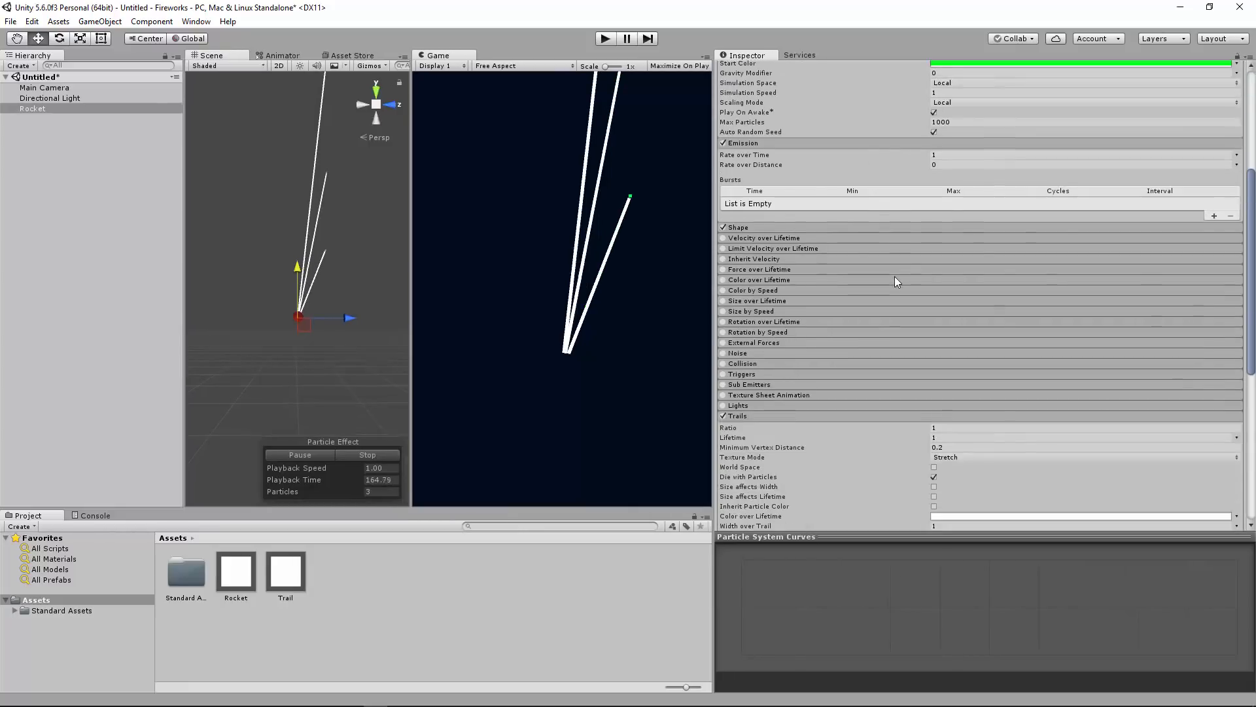
pyautogui.scroll(-2, 829, 391)
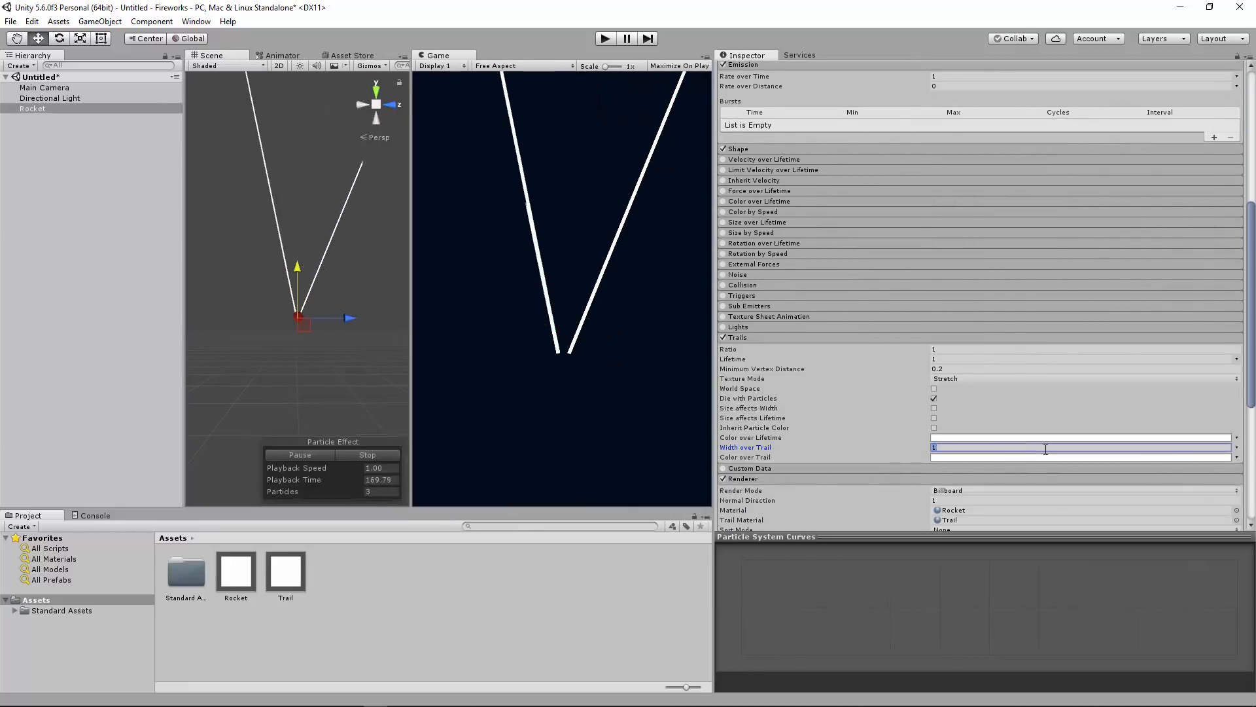
pyautogui.click(1236, 448)
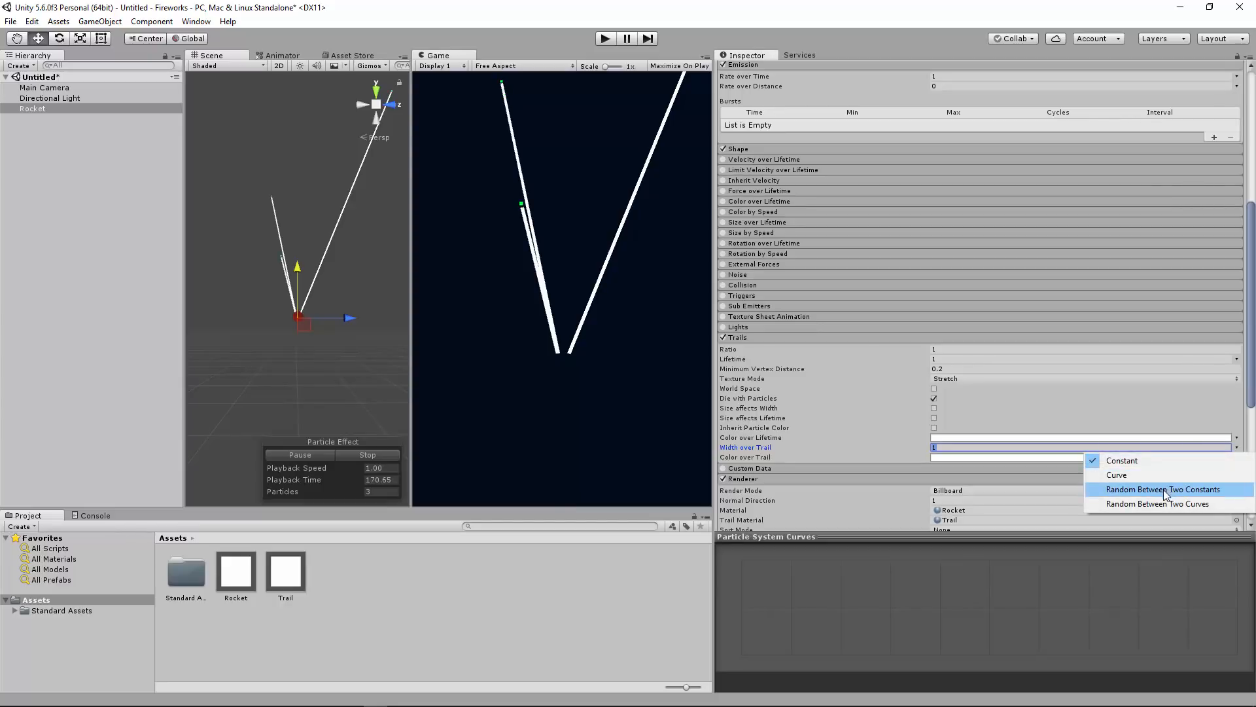
pyautogui.click(1138, 475)
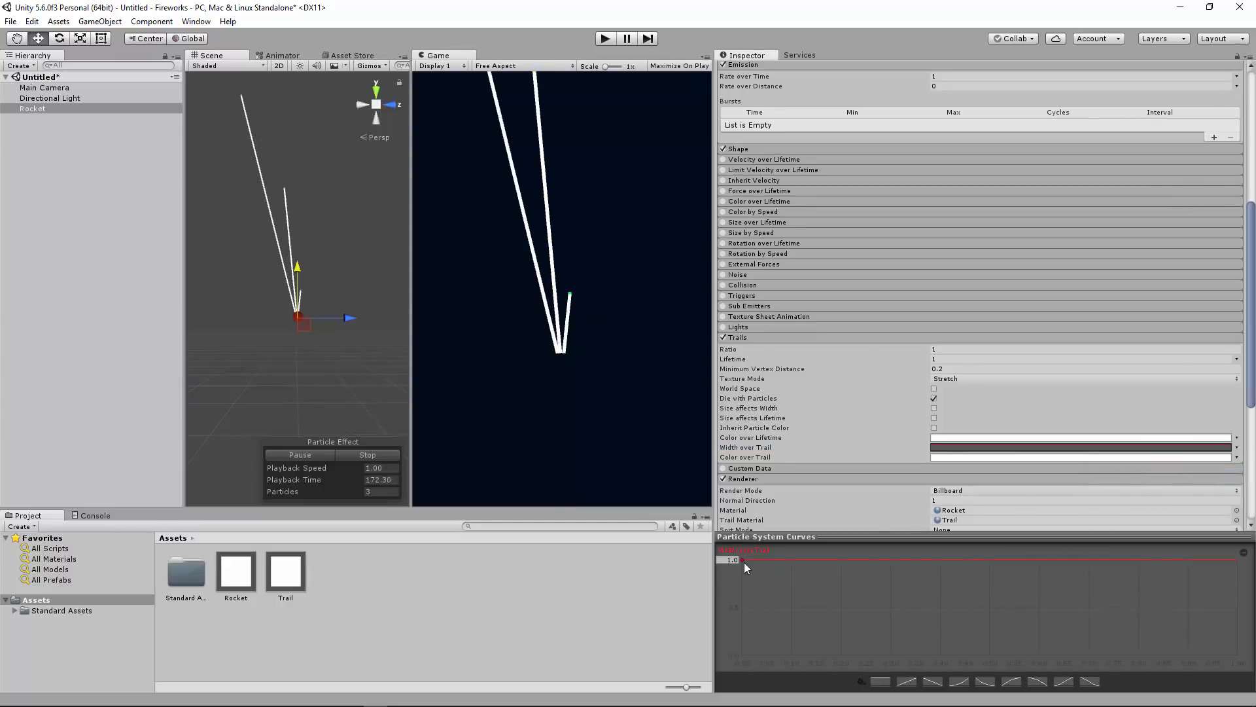
# - Shape the Width over Trail curve as a smooth decrease from 1.0, with its end point slightly above zero
pyautogui.moveTo(743, 559); pyautogui.dragTo(740, 588)
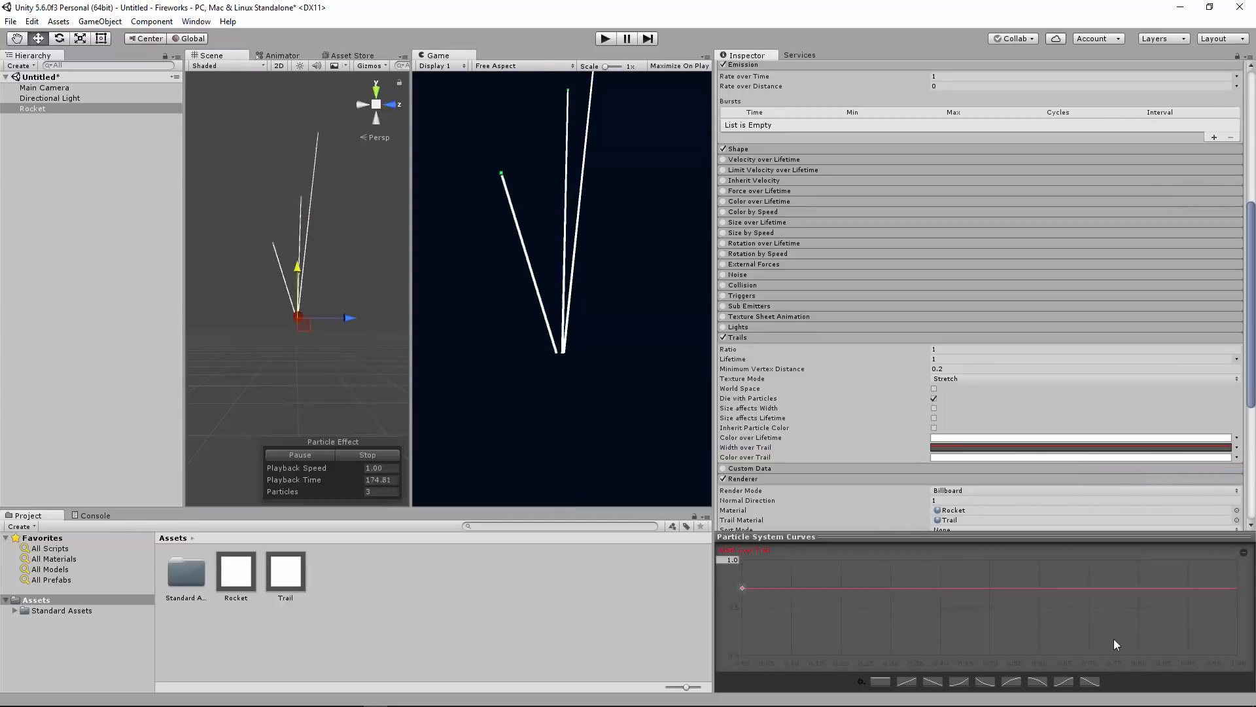
pyautogui.click(1012, 682)
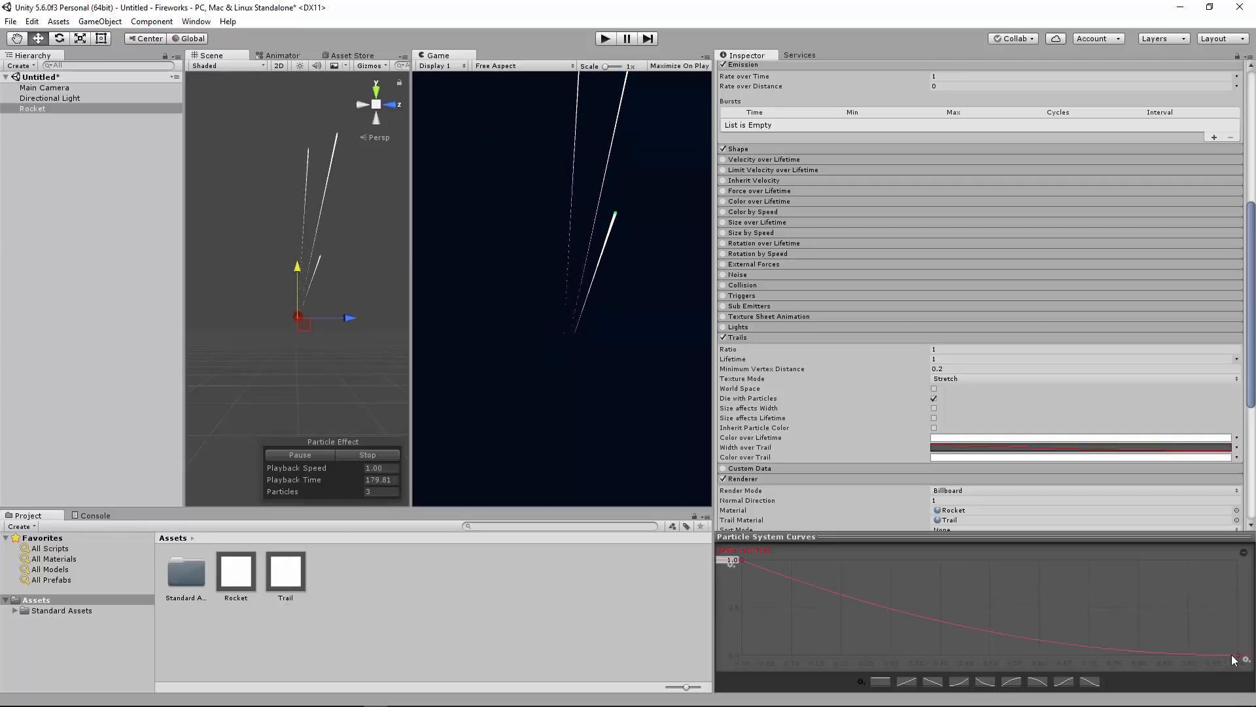
pyautogui.moveTo(1241, 658); pyautogui.dragTo(1238, 644)
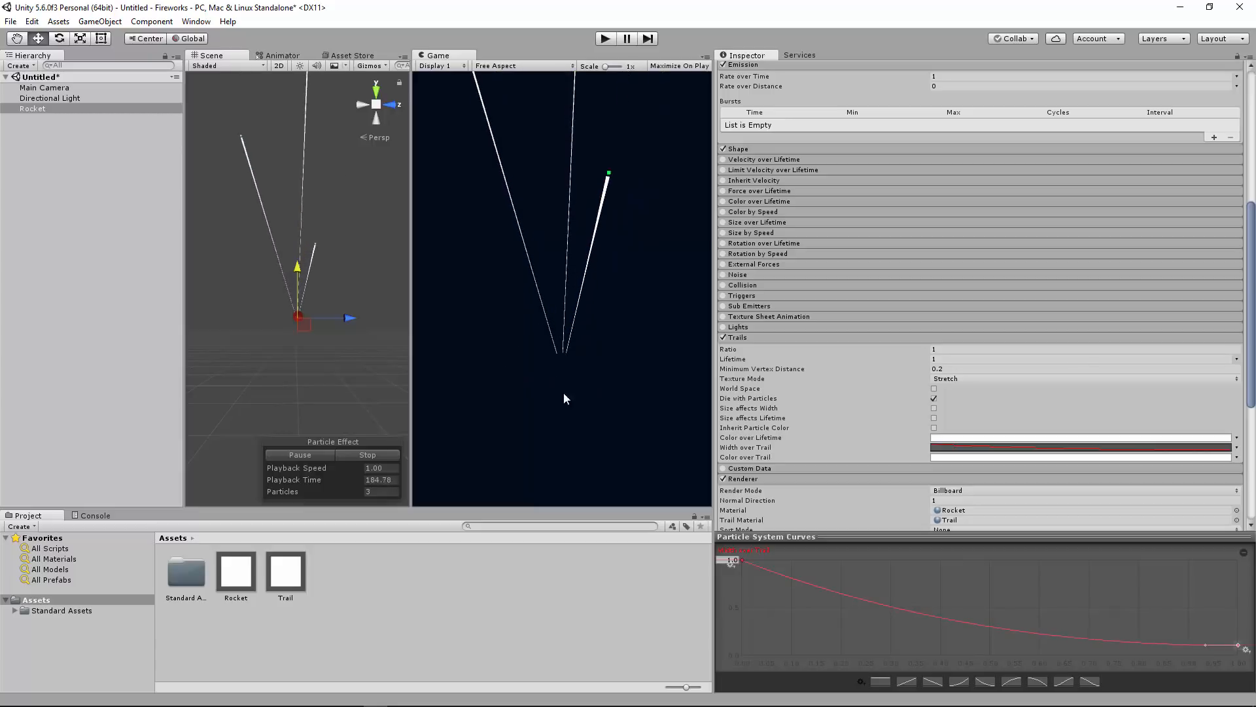
# - Set Color over Trail to a gradient and make its starting color key orange-yellow
pyautogui.click(1237, 457)
pyautogui.click(1162, 482)
pyautogui.click(1090, 458)
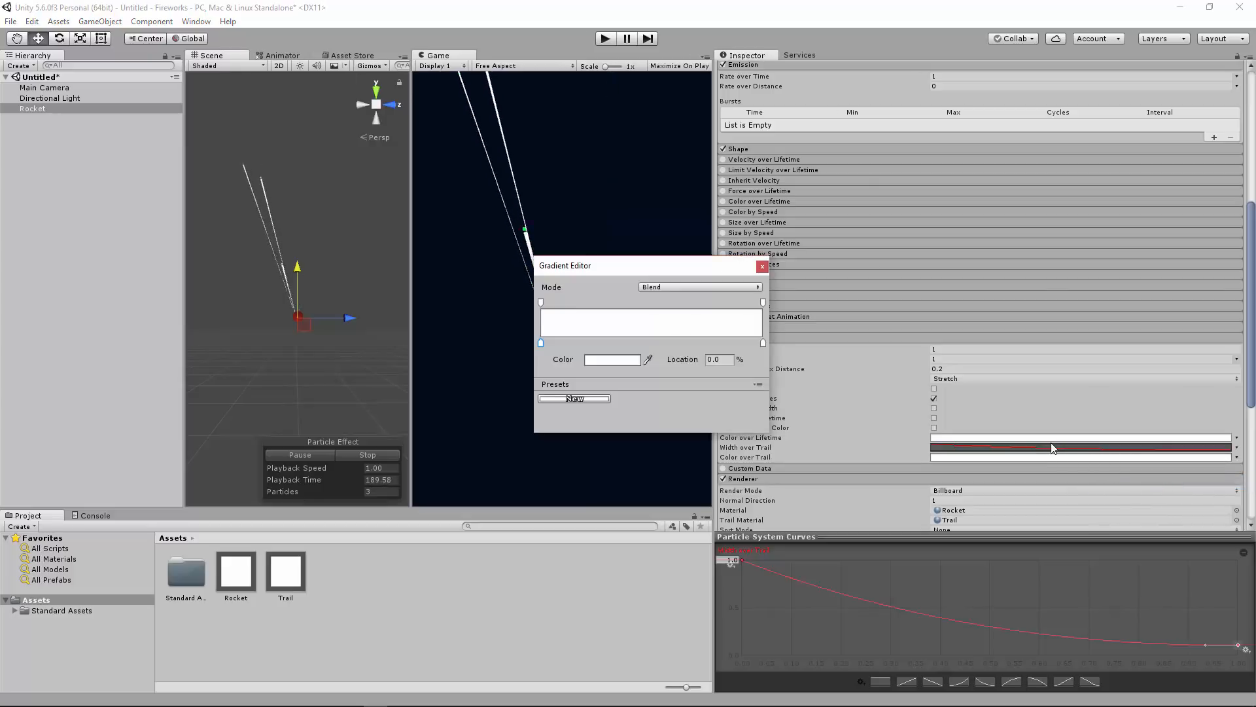
pyautogui.doubleClick(540, 343)
pyautogui.click(1048, 338)
pyautogui.moveTo(1001, 256); pyautogui.dragTo(1036, 255)
pyautogui.moveTo(1050, 337); pyautogui.dragTo(1050, 336)
pyautogui.click(1068, 198)
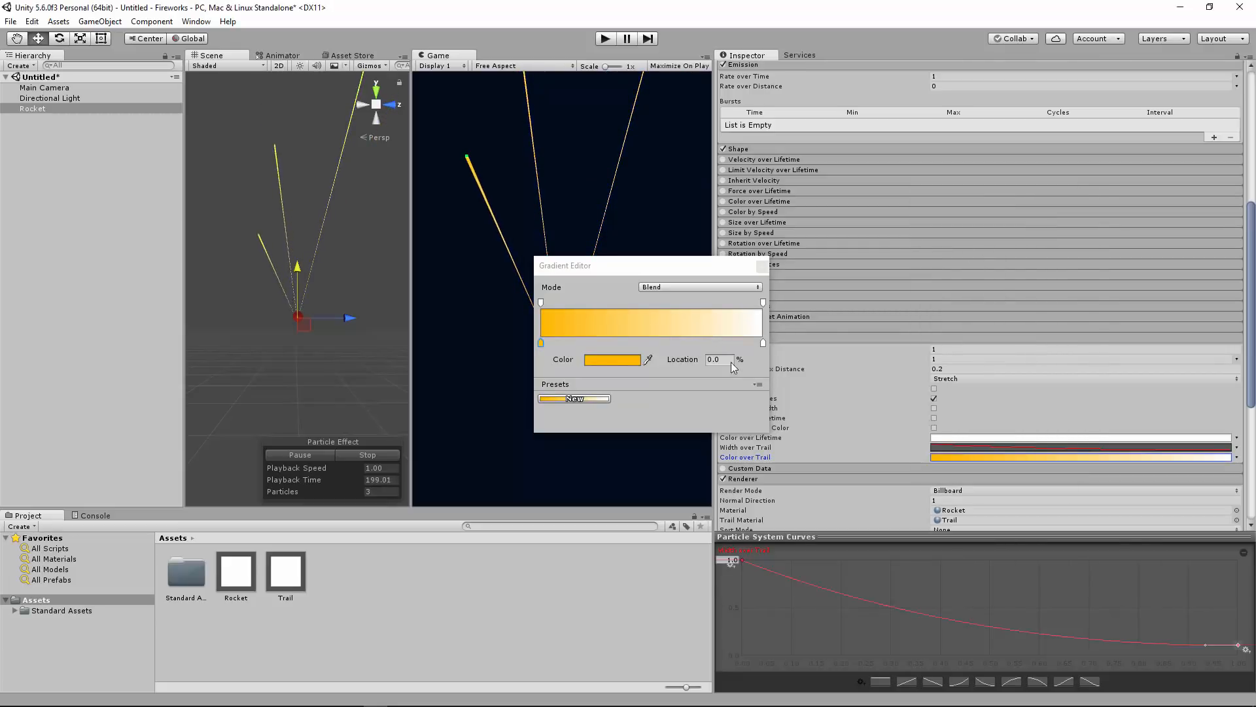
# - Set the trail gradient's end color key at 100% to red, hex FF0500
pyautogui.click(763, 342)
pyautogui.click(612, 359)
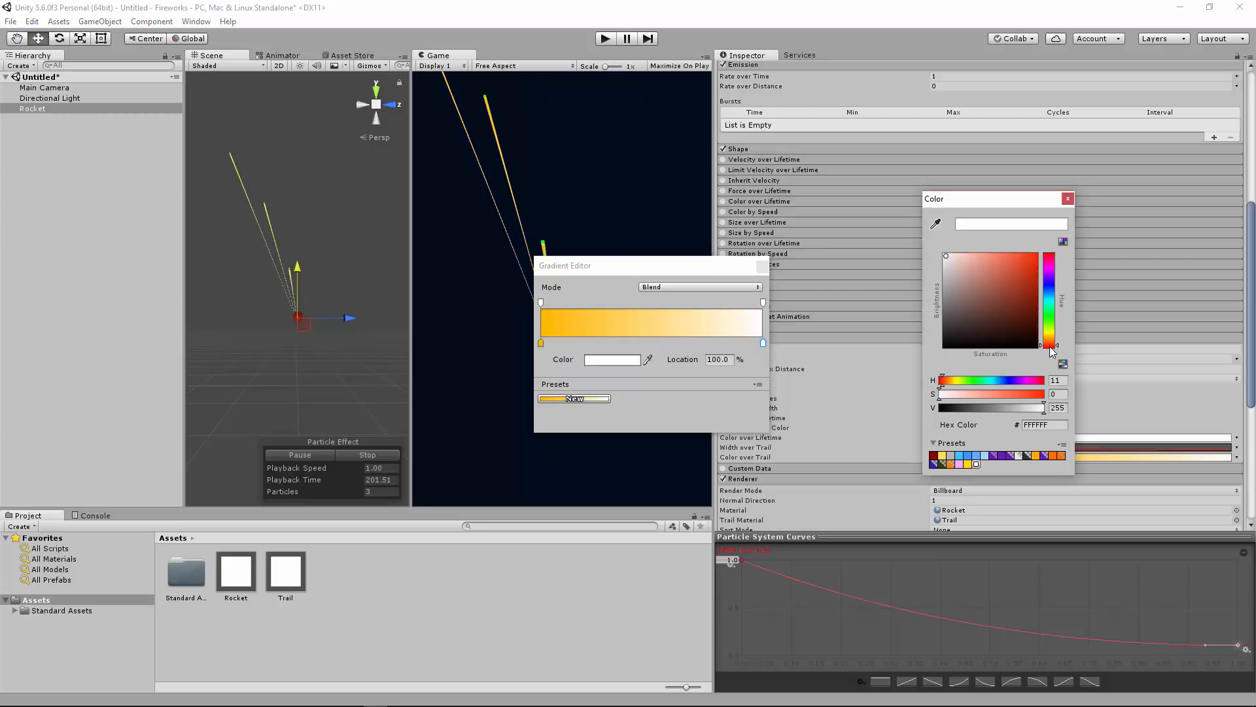
pyautogui.click(1036, 255)
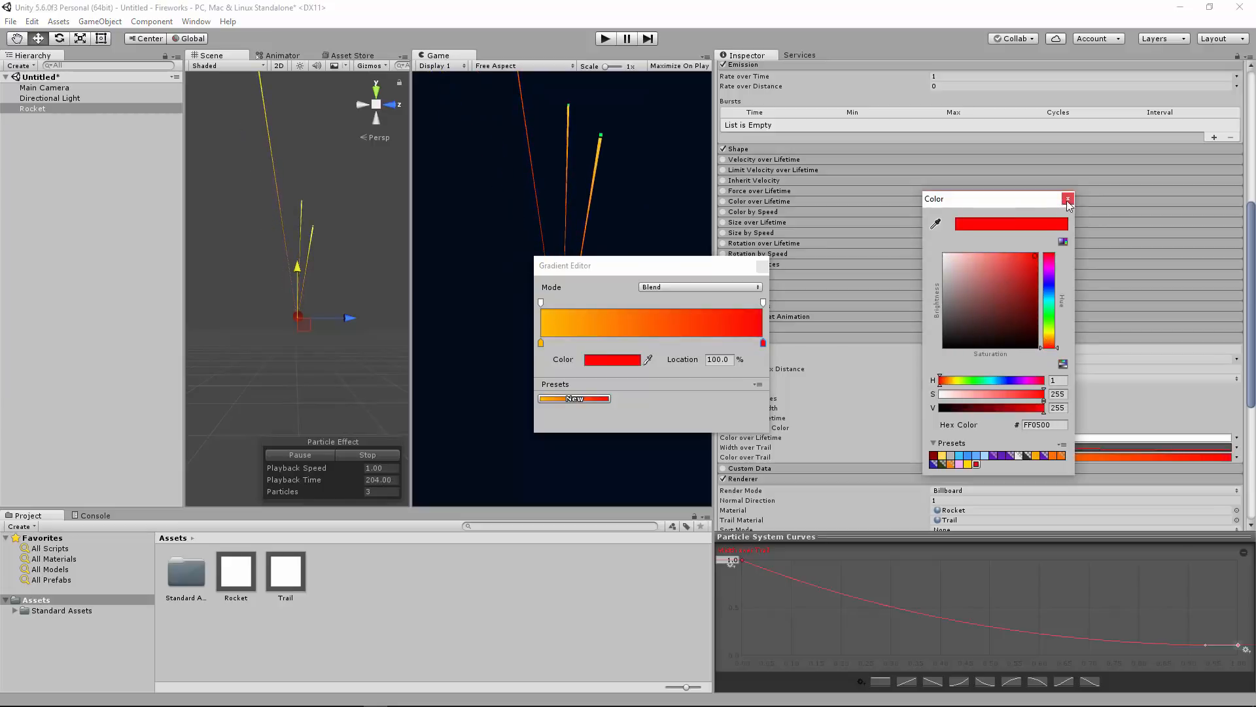
pyautogui.click(1067, 199)
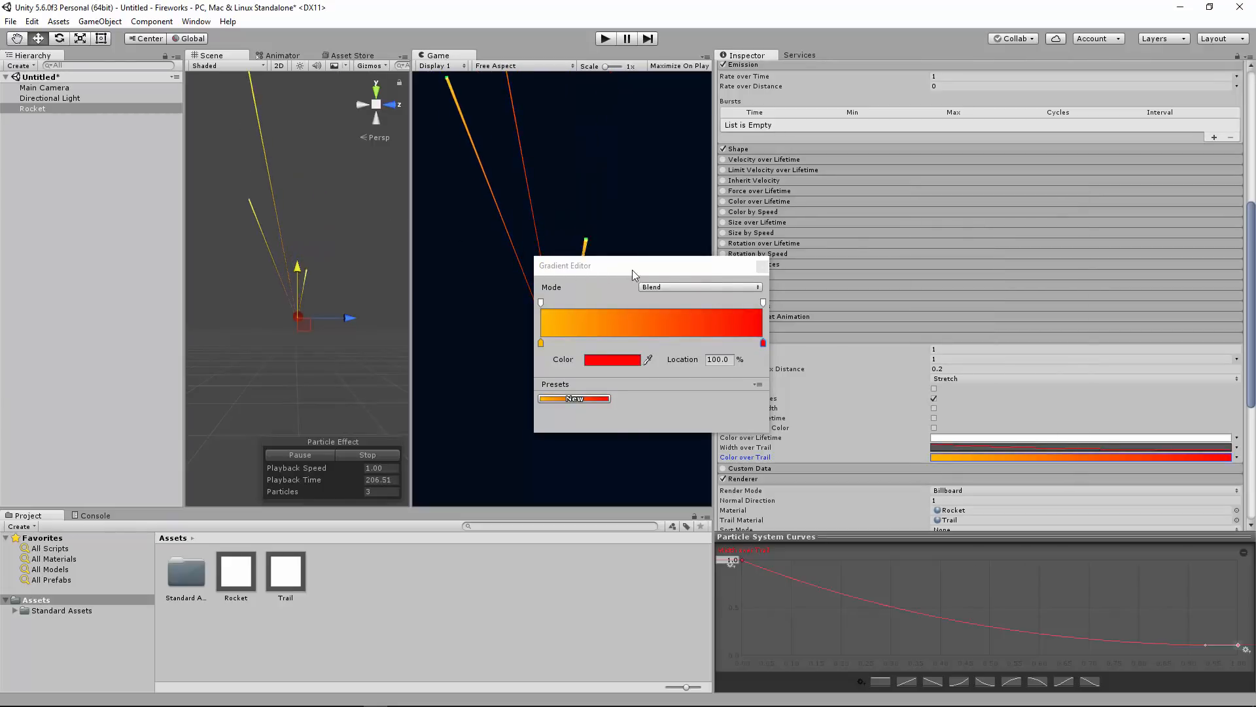
# - Fade the trail gradient by setting its end alpha to 0 and its start alpha to 173
pyautogui.moveTo(651, 266); pyautogui.dragTo(913, 233)
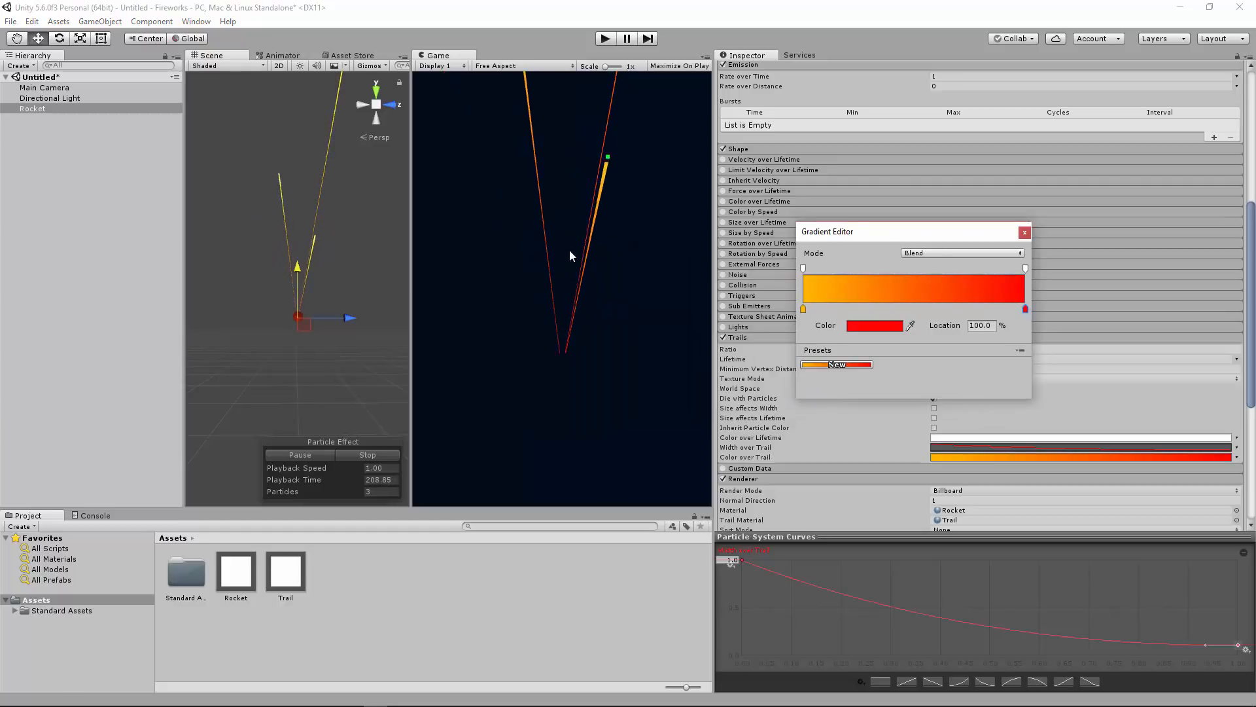
pyautogui.click(1026, 268)
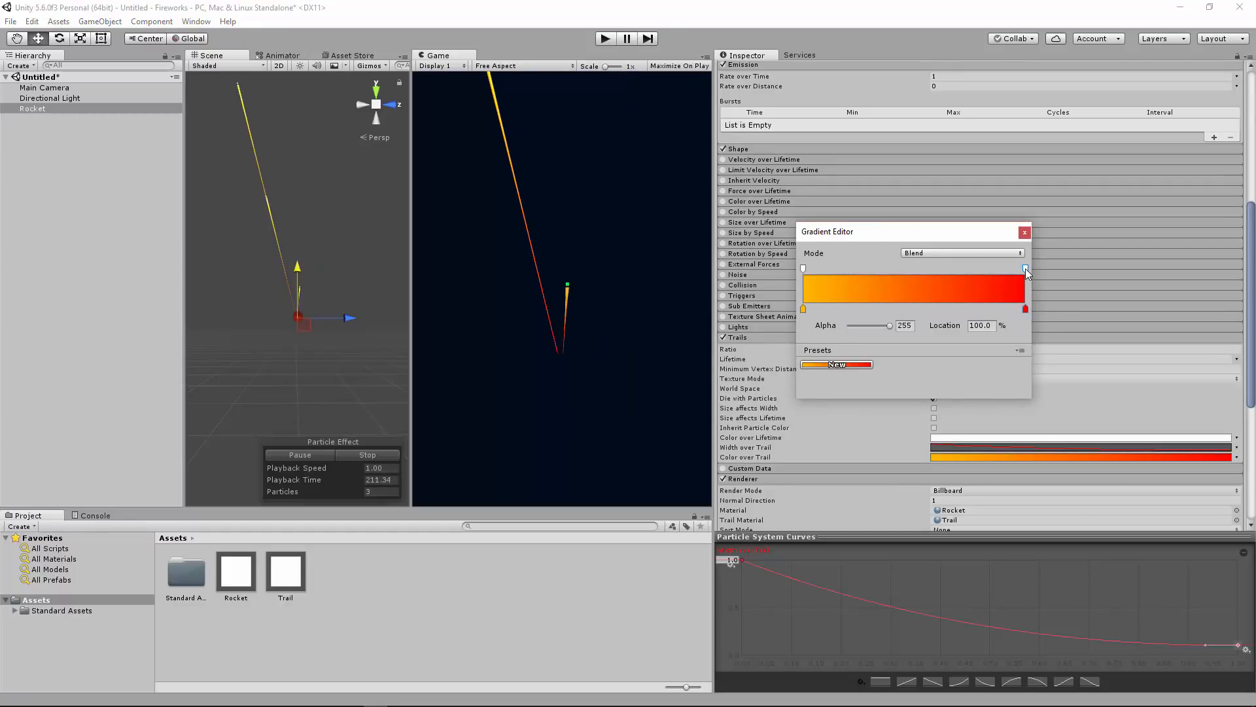
pyautogui.moveTo(877, 328); pyautogui.dragTo(799, 326)
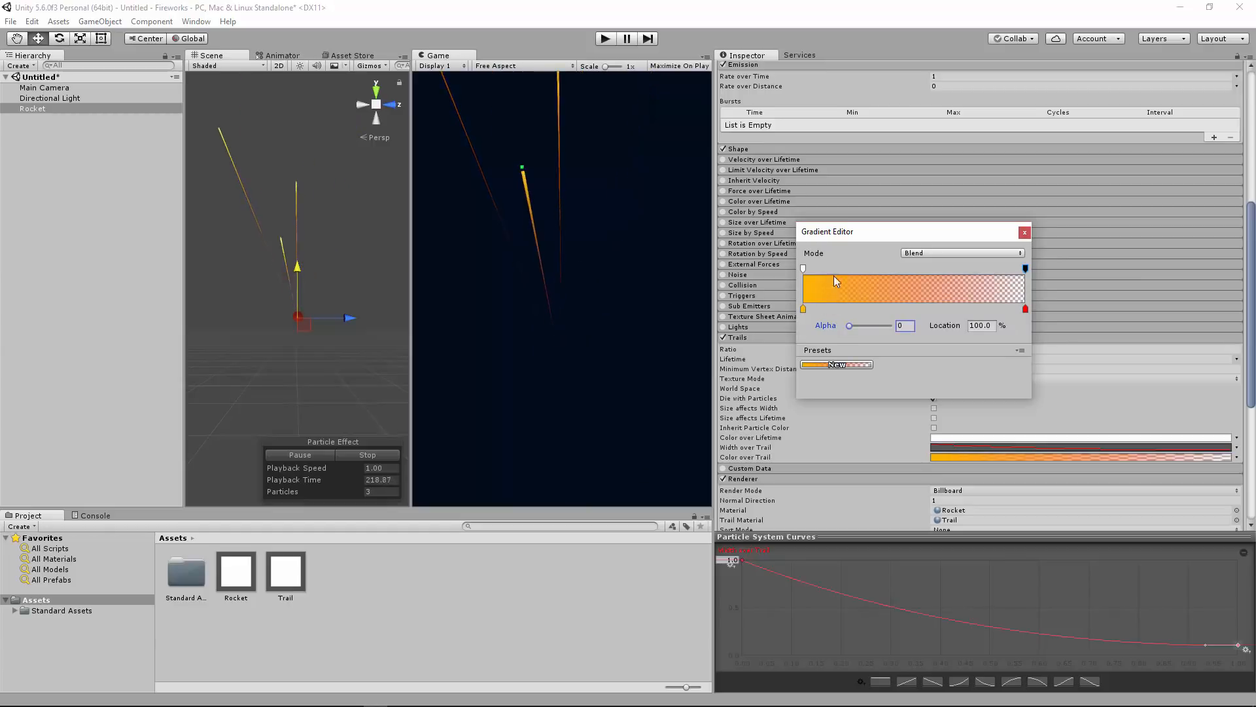
pyautogui.click(804, 268)
pyautogui.moveTo(887, 325); pyautogui.dragTo(876, 325)
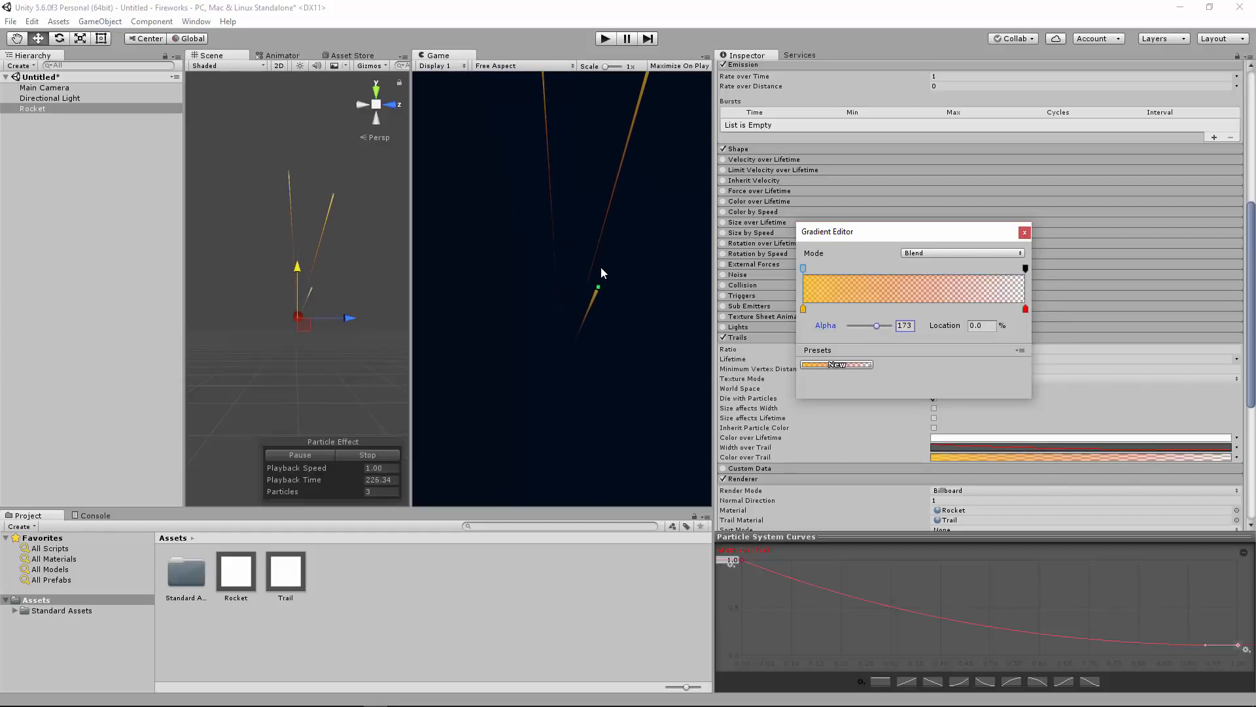
pyautogui.click(1024, 232)
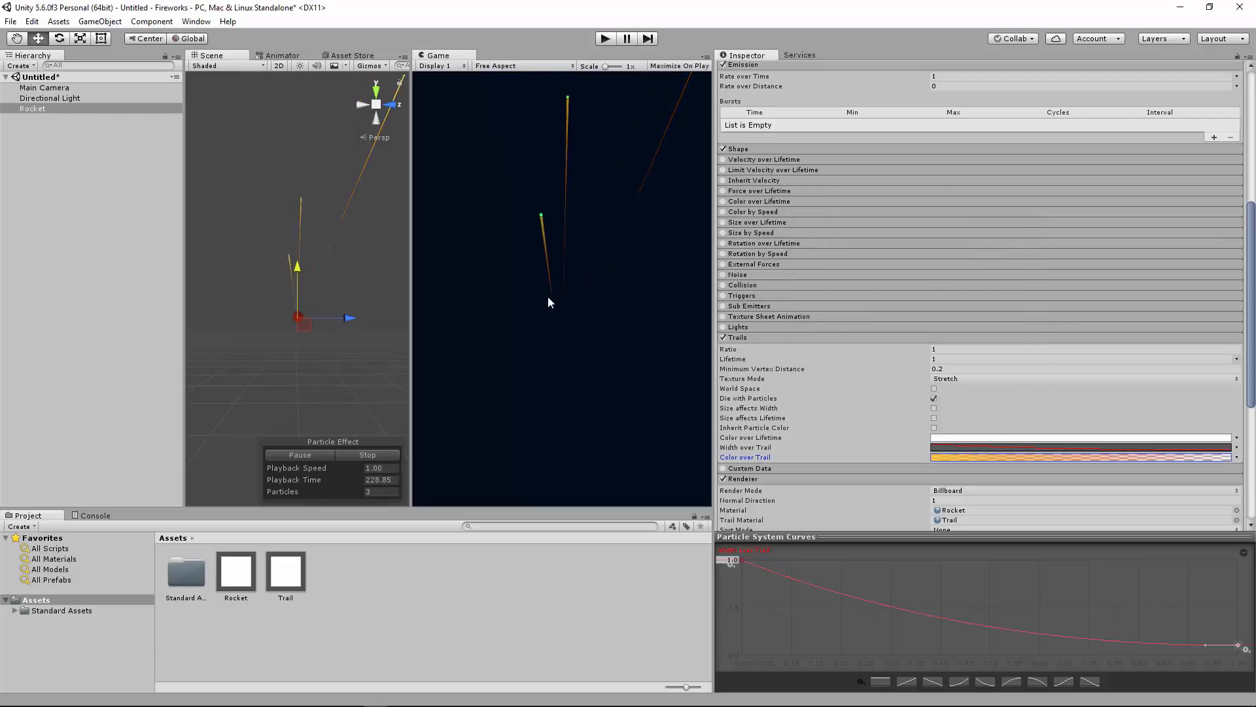
# - Change the Rocket particle system's Start Color to blue-violet, hex 5300FFFF
pyautogui.scroll(5, 811, 267)
pyautogui.scroll(5, 810, 266)
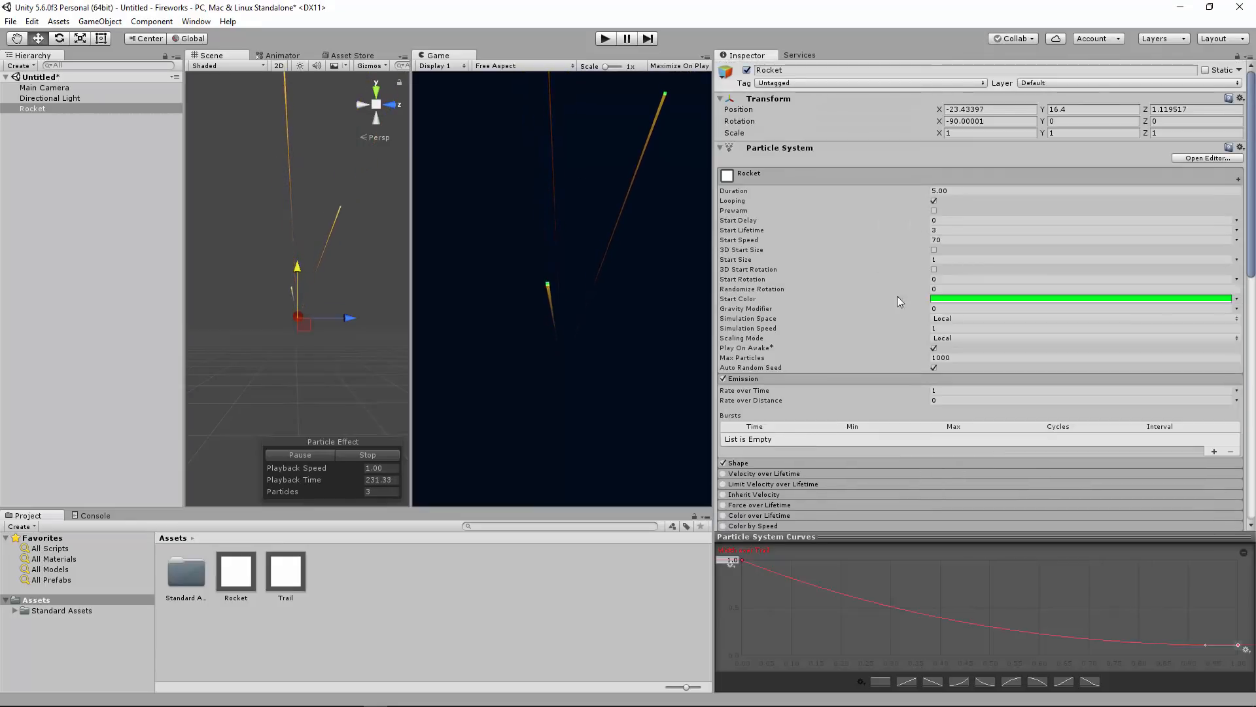
pyautogui.click(946, 298)
pyautogui.click(1049, 328)
pyautogui.moveTo(1050, 335); pyautogui.dragTo(1054, 279)
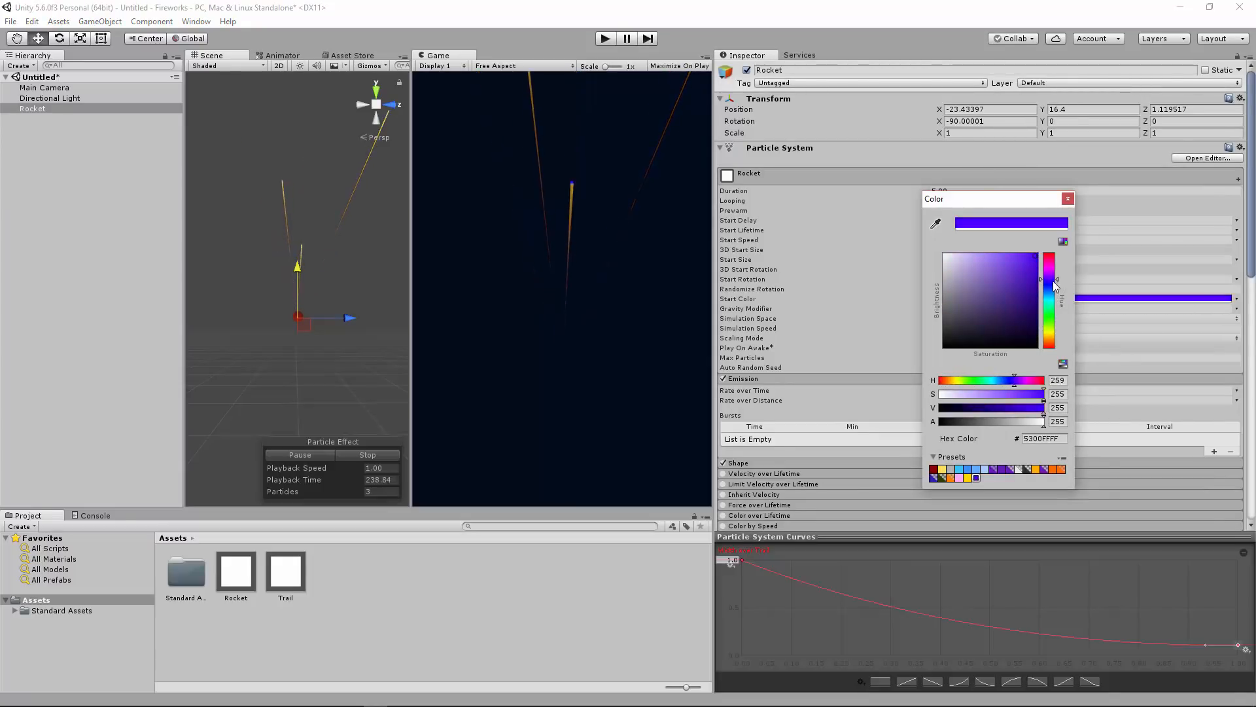
pyautogui.click(1068, 198)
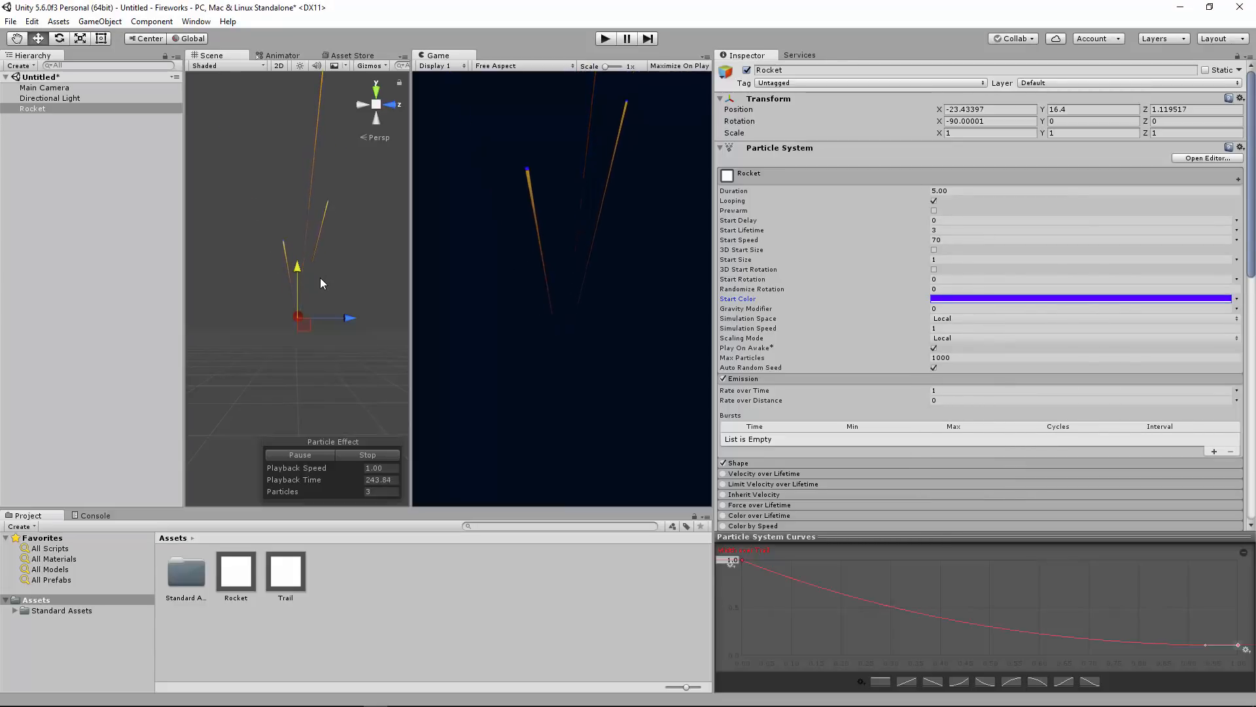
# - Set the Rocket's Gravity Modifier to 2 and widen the Game view
pyautogui.click(955, 308)
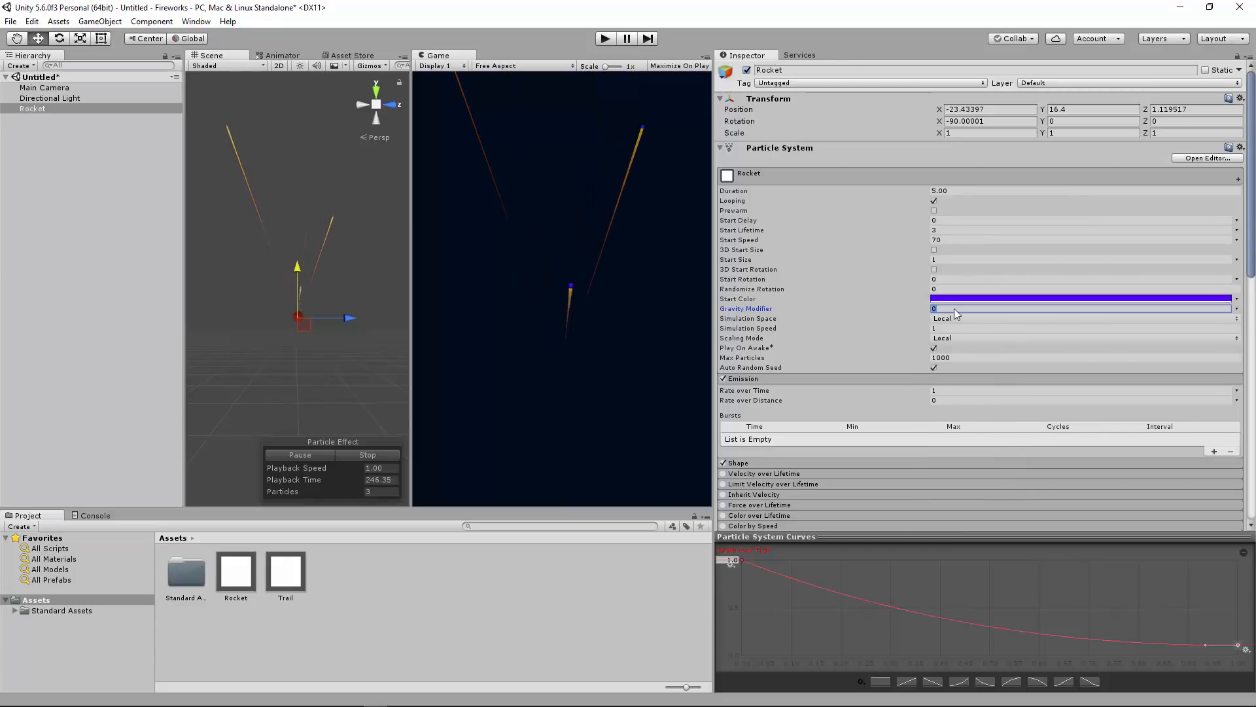
pyautogui.write('2')
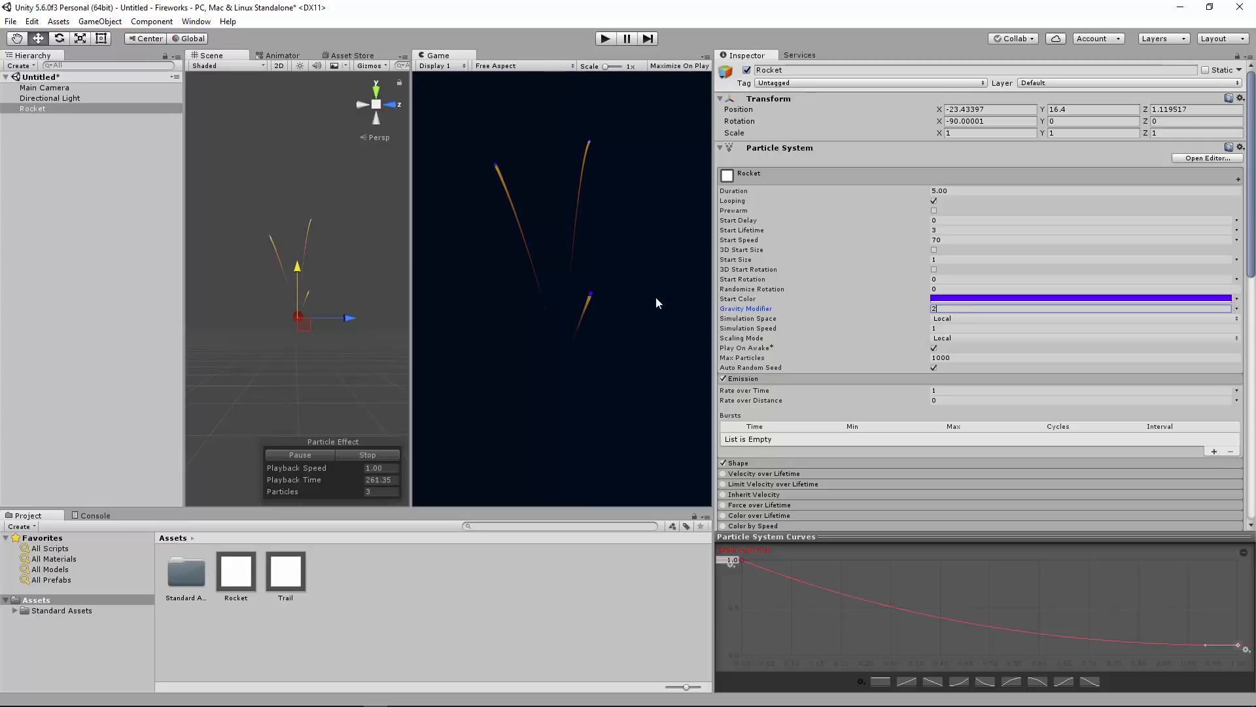
pyautogui.moveTo(713, 293); pyautogui.dragTo(770, 294)
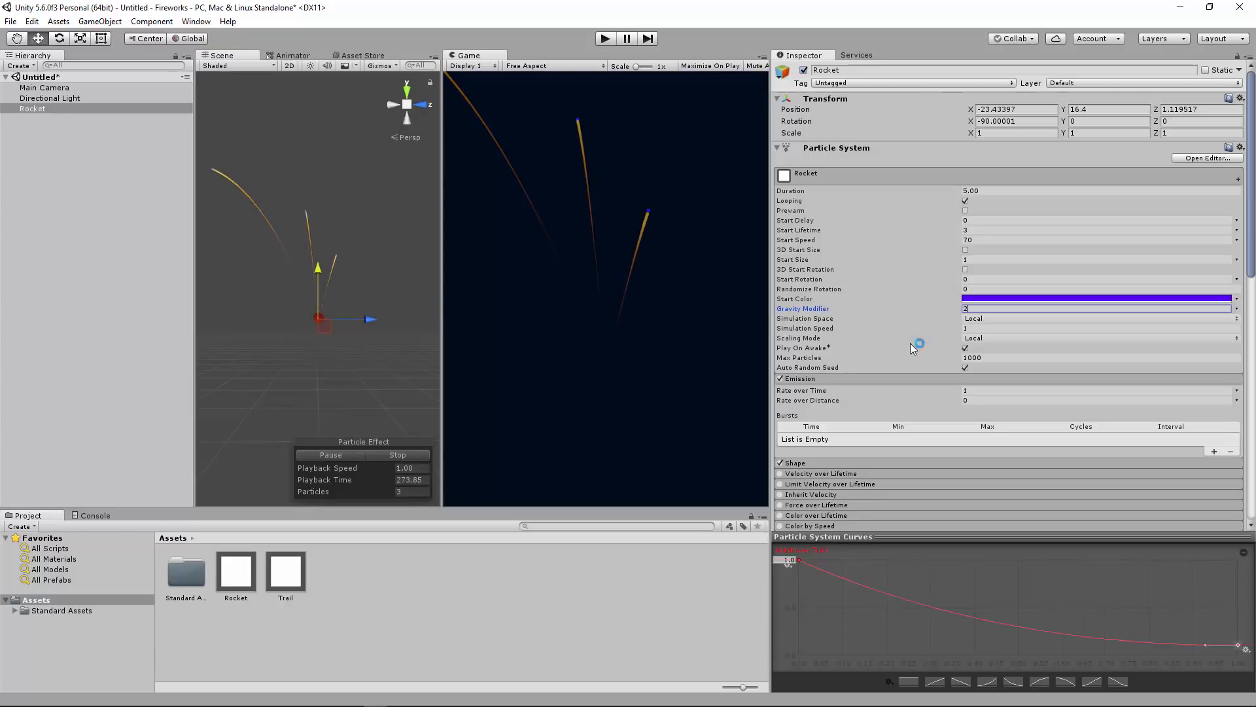
# - Enable and expand the Rocket's Sub Emitters module, keeping Birth as the sub emitter's trigger condition
pyautogui.scroll(-6, 907, 342)
pyautogui.click(780, 385)
pyautogui.click(825, 384)
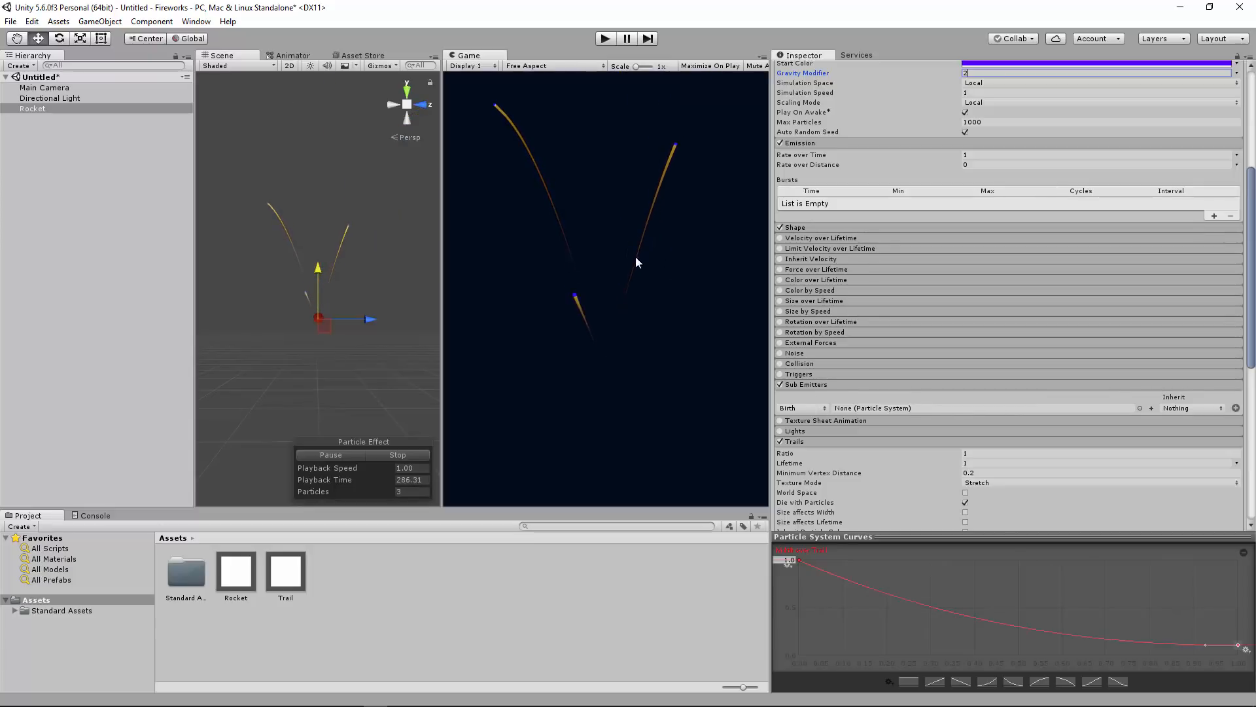
pyautogui.click(811, 407)
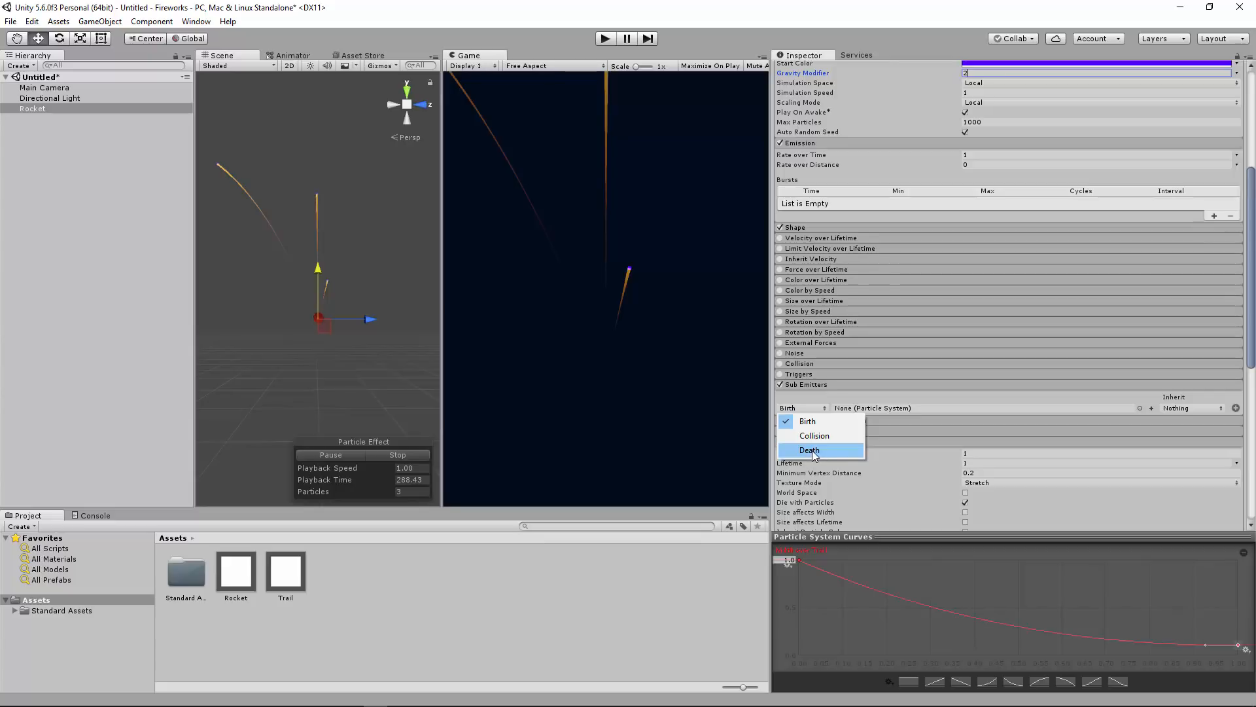
pyautogui.click(843, 421)
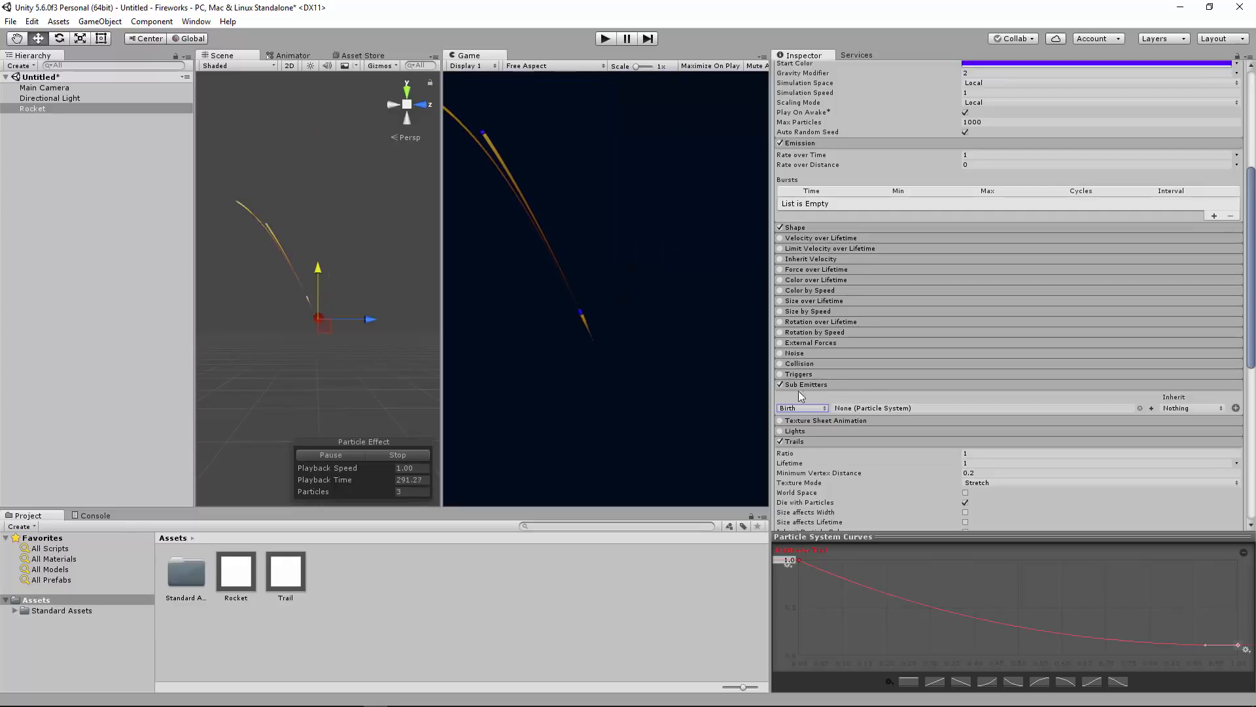
# - Duplicate the Rocket, assign the copy as the original's Birth sub emitter, and reparent it under Rocket
pyautogui.click(76, 108)
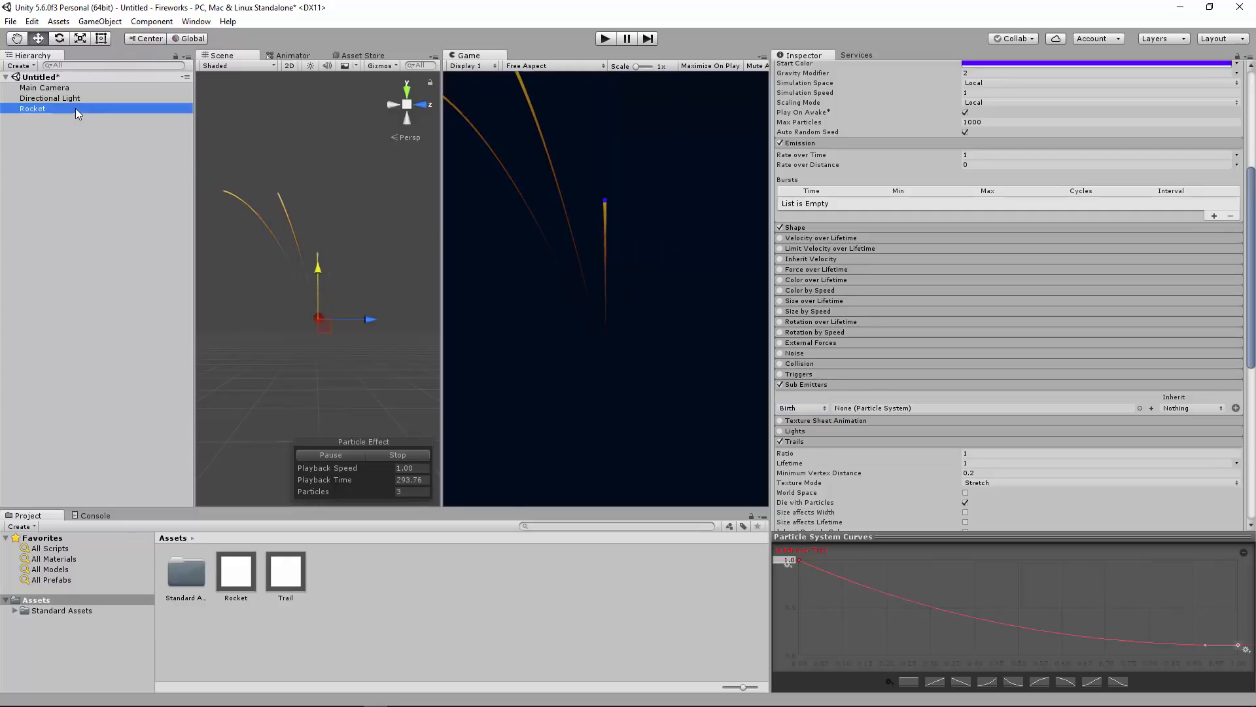
pyautogui.hotkey('ctrl', 'd')
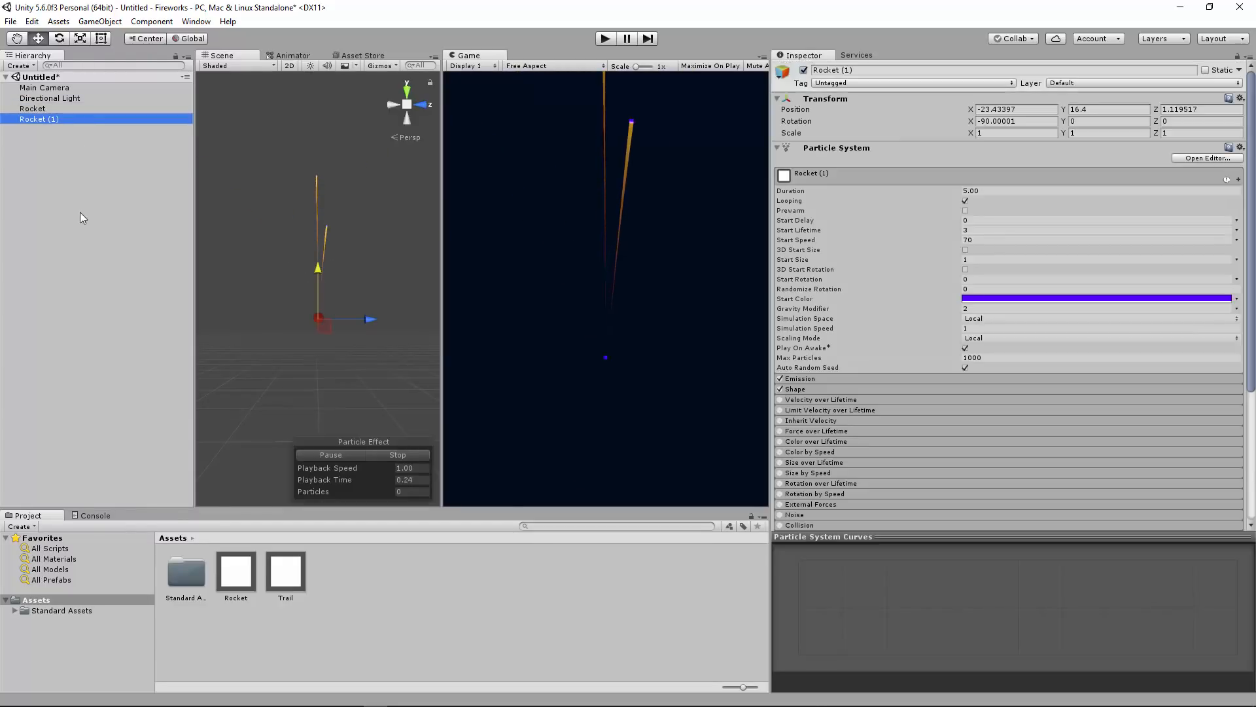
pyautogui.click(53, 107)
pyautogui.scroll(-10, 877, 321)
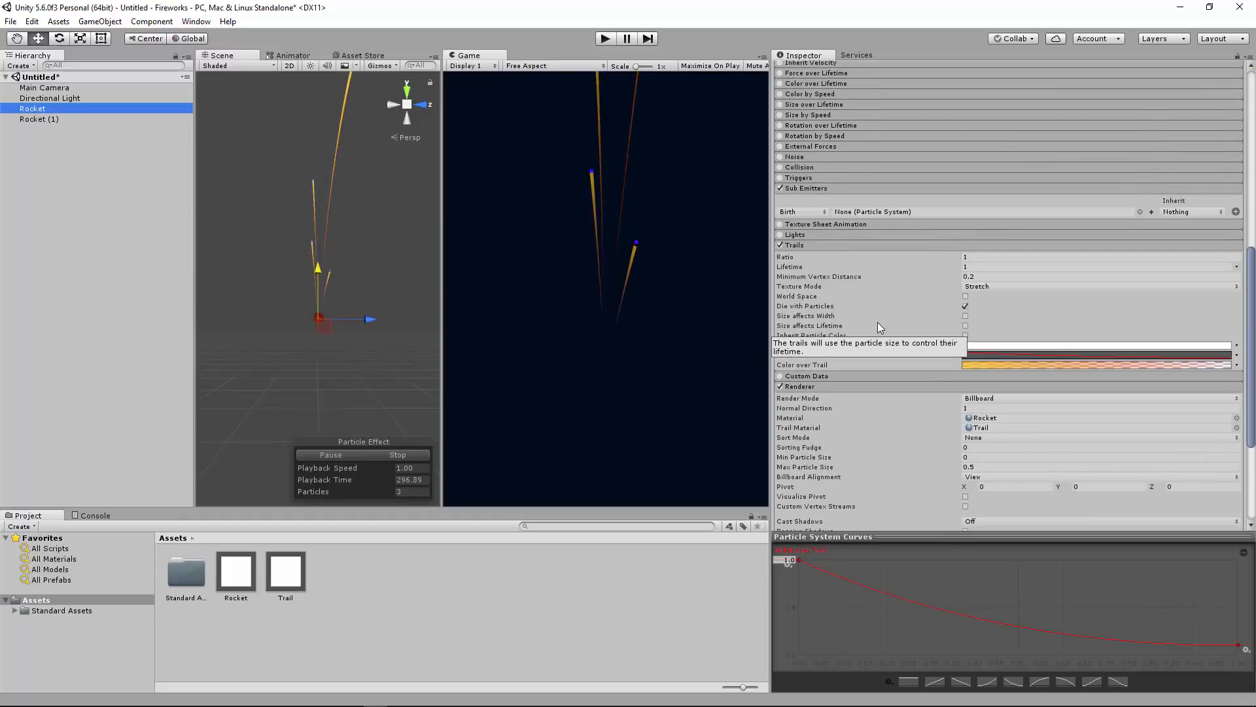
pyautogui.moveTo(40, 119); pyautogui.dragTo(863, 212)
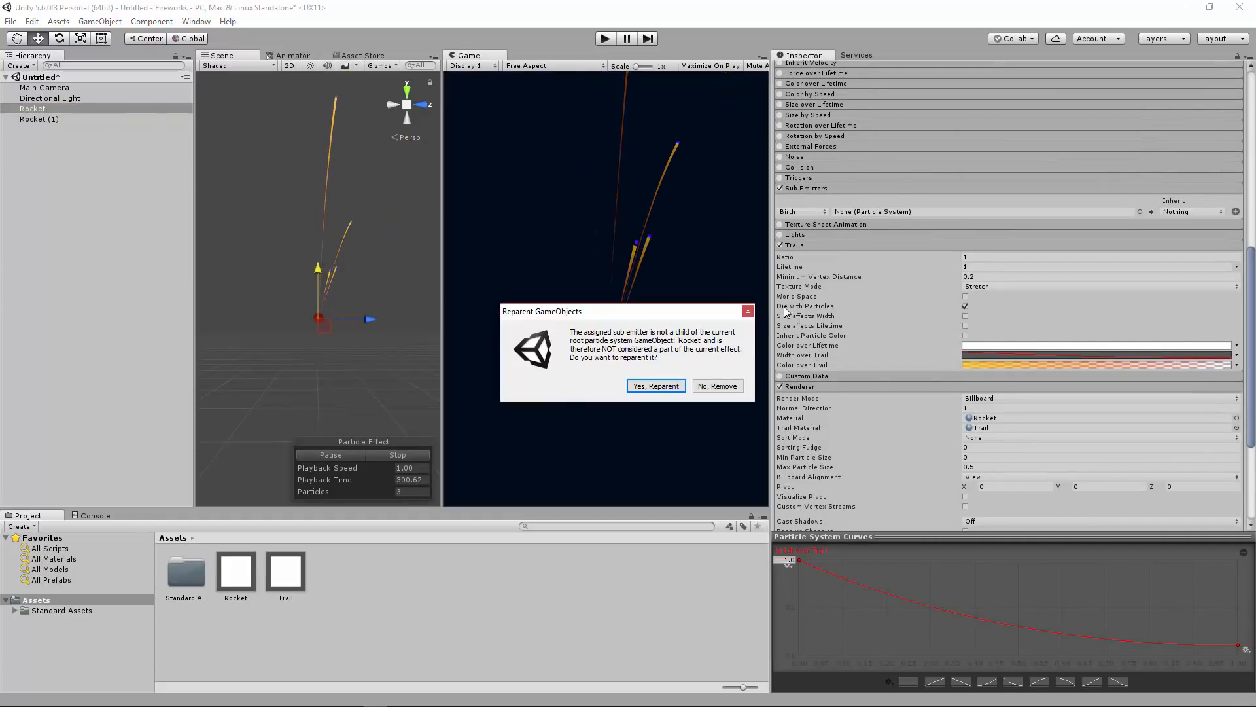
pyautogui.click(647, 386)
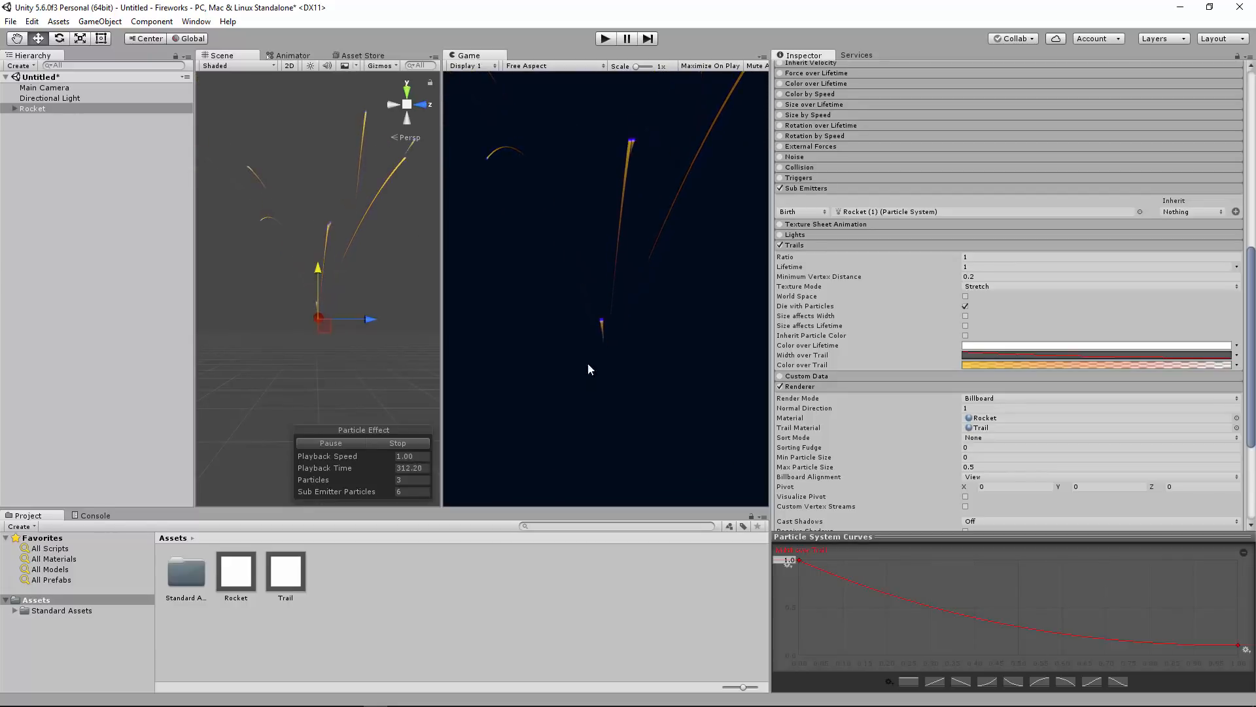
# - Set the emission Rate over Time of Rocket's child particle system, Rocket (1), to 50
pyautogui.click(15, 108)
pyautogui.click(48, 119)
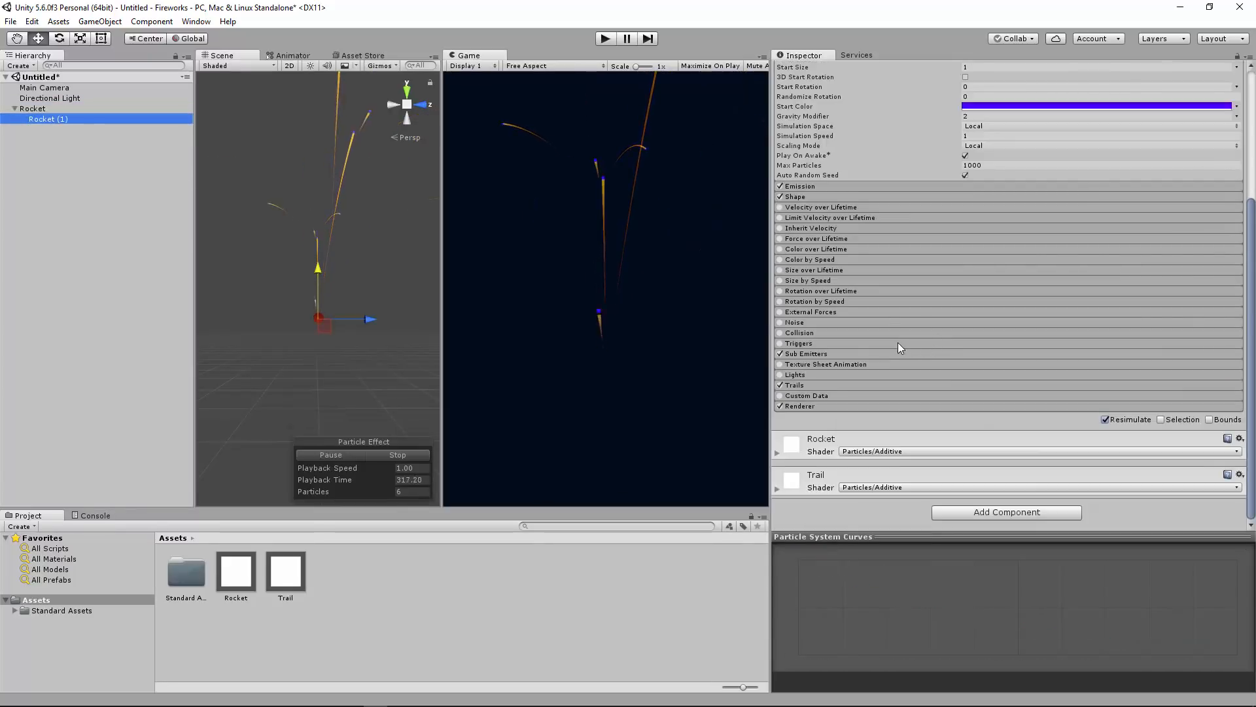
pyautogui.scroll(2, 954, 289)
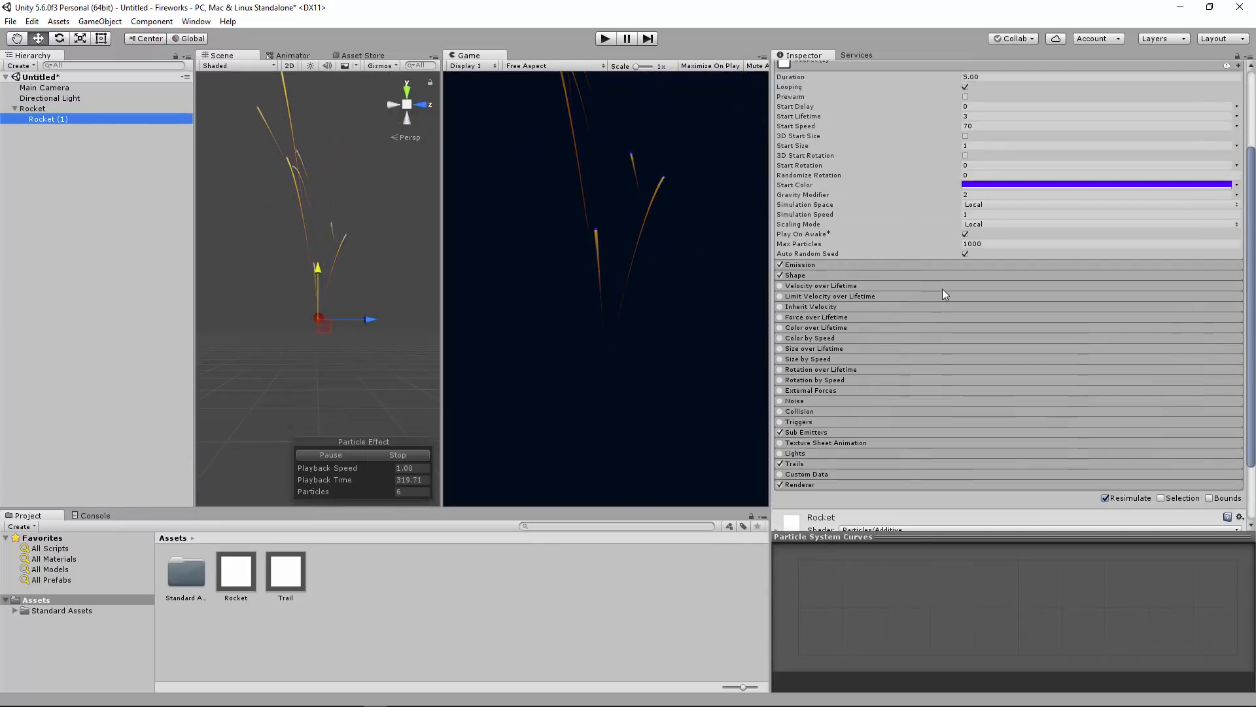
pyautogui.click(851, 264)
pyautogui.click(925, 276)
pyautogui.write('50')
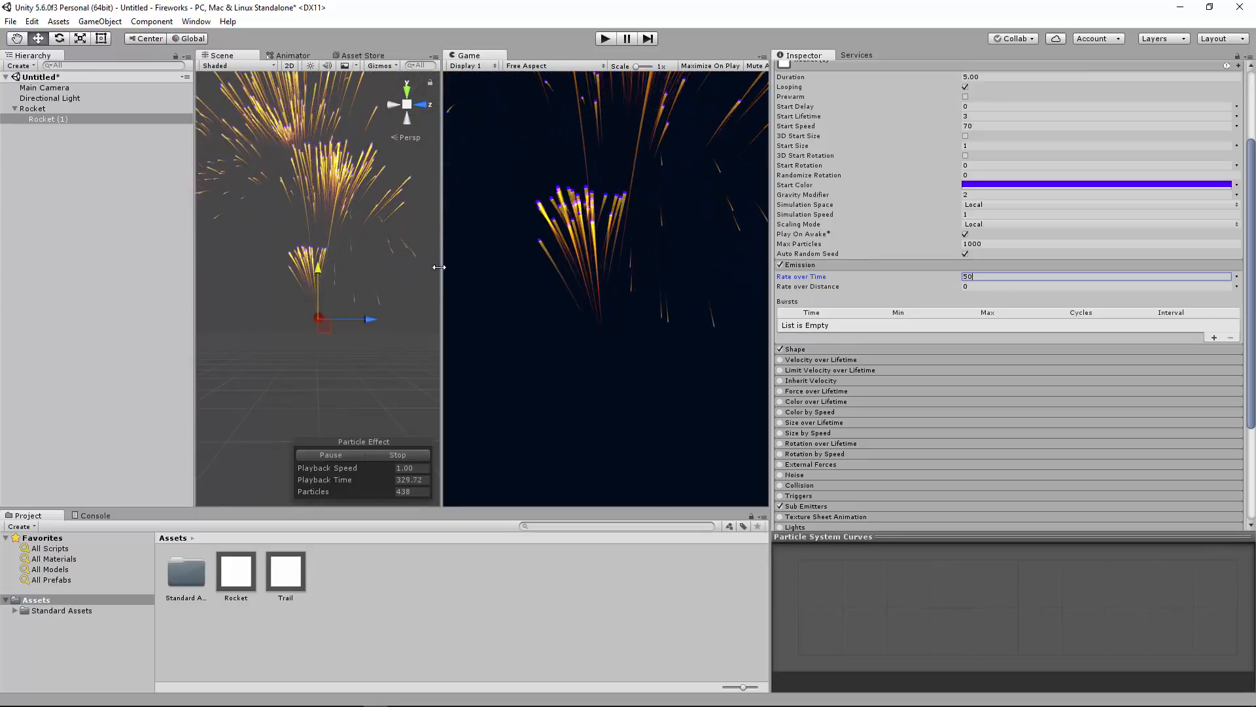
# - Widen the Game view and delete the Rocket (1) particle system from the scene
pyautogui.moveTo(439, 266); pyautogui.dragTo(421, 267)
pyautogui.moveTo(772, 276); pyautogui.dragTo(839, 277)
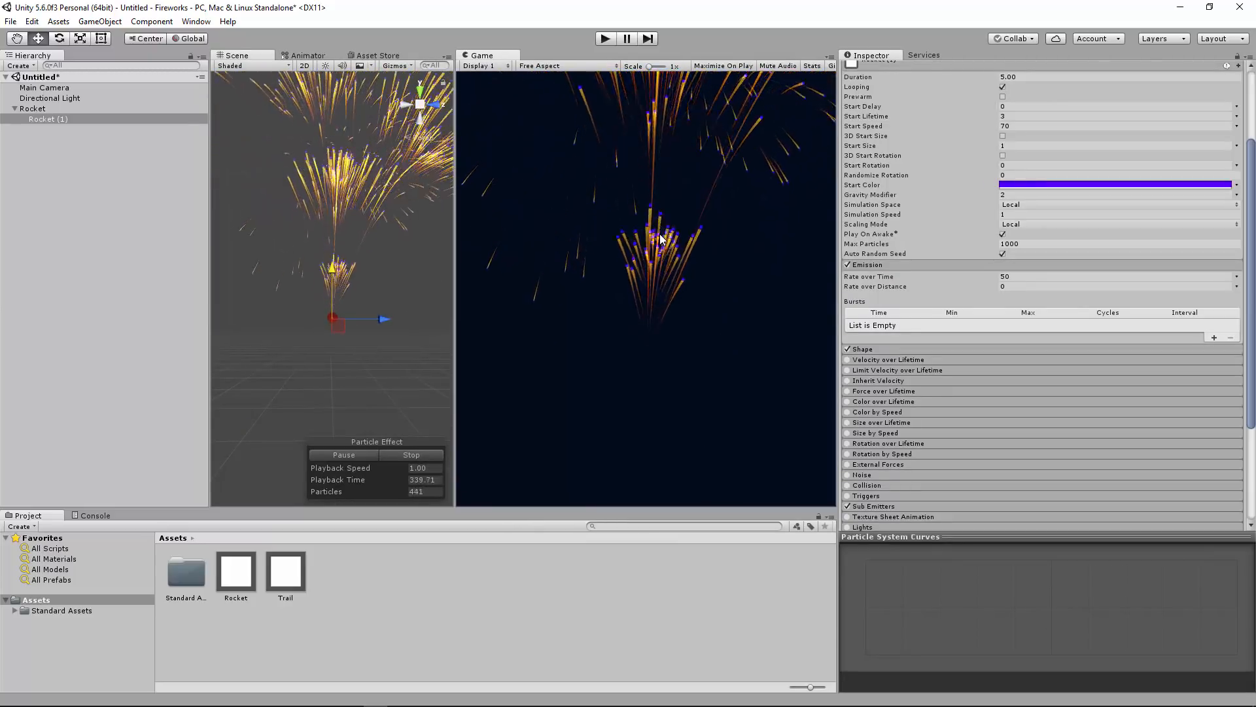
pyautogui.click(136, 119)
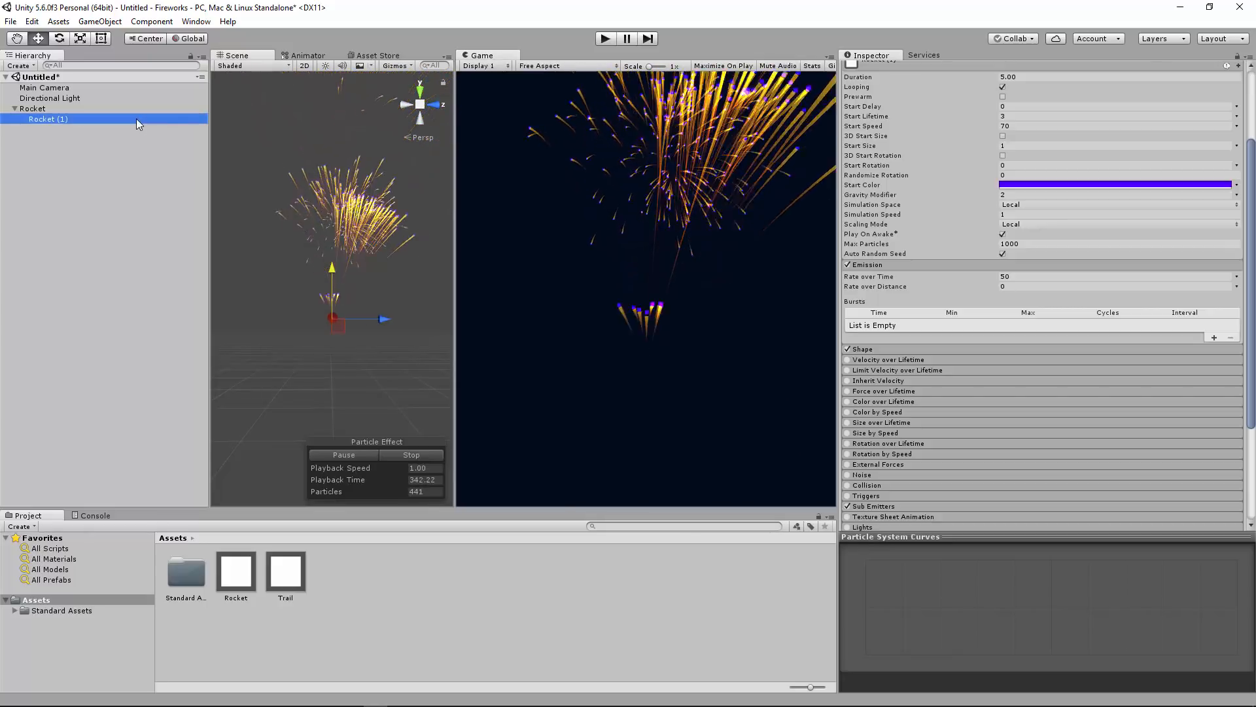
pyautogui.press('Delete')
# - Create a new particle system for the Rocket's missing Birth sub emitter entry
pyautogui.click(113, 106)
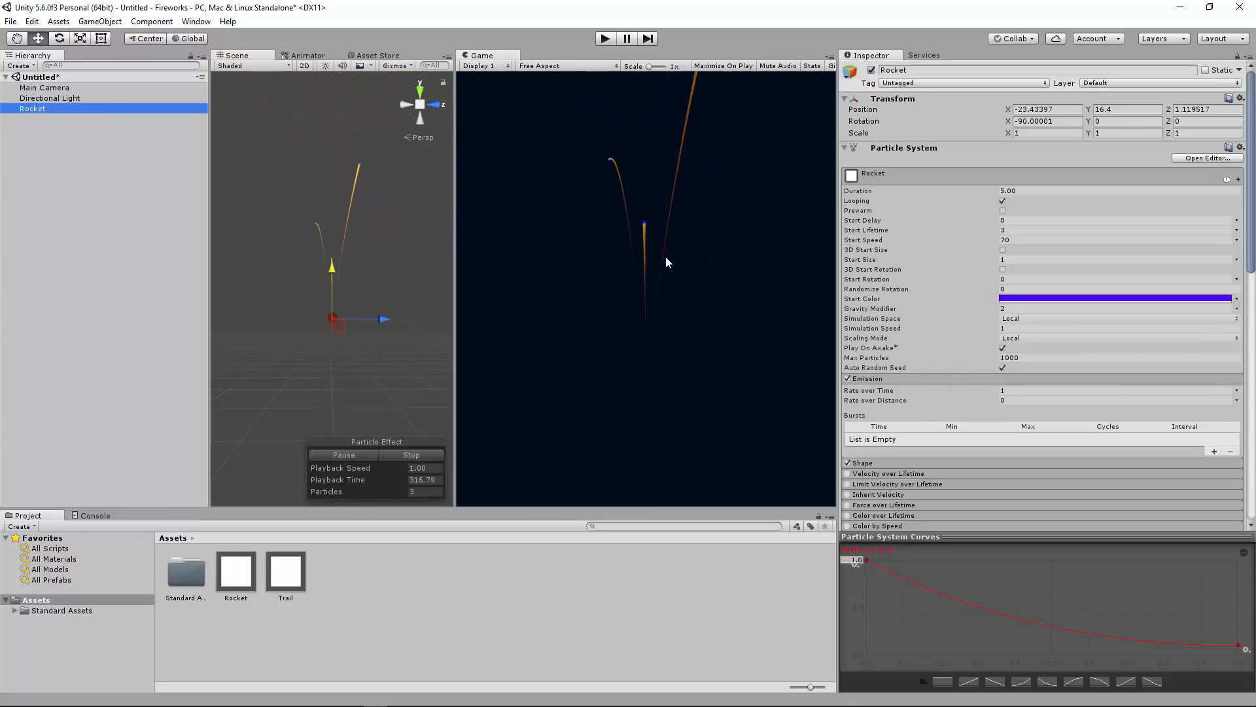
pyautogui.scroll(-10, 991, 339)
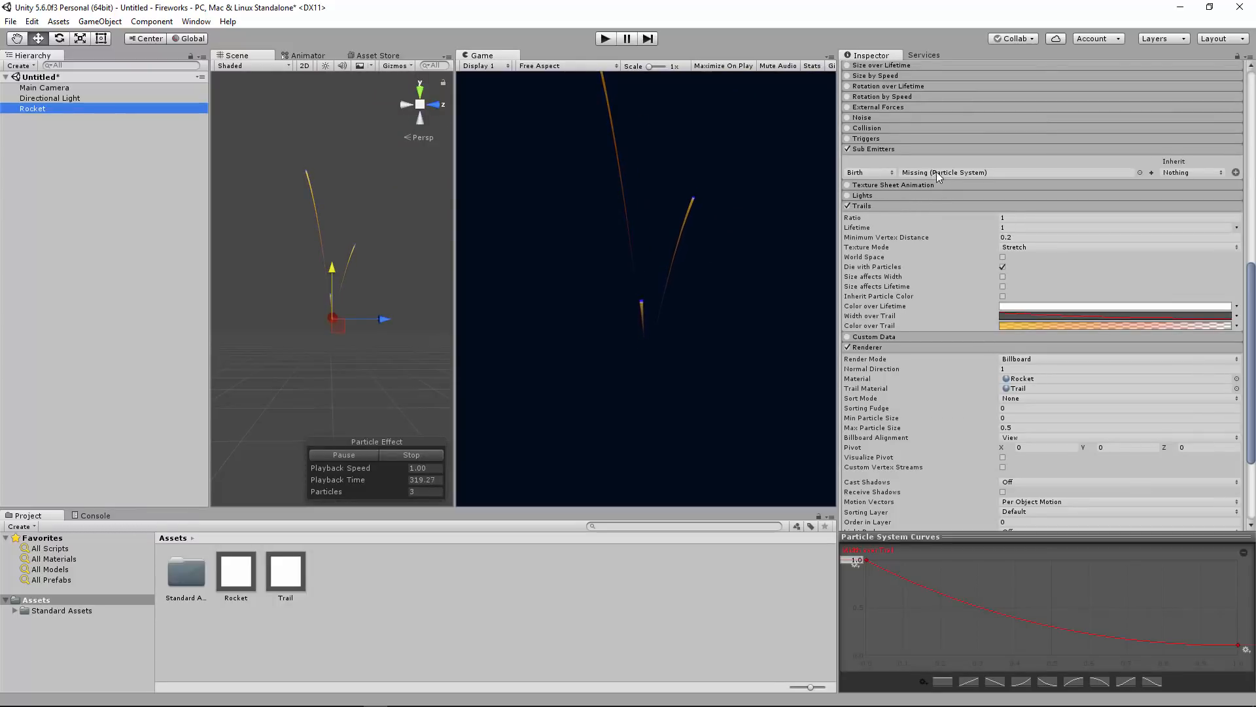
pyautogui.scroll(3, 968, 173)
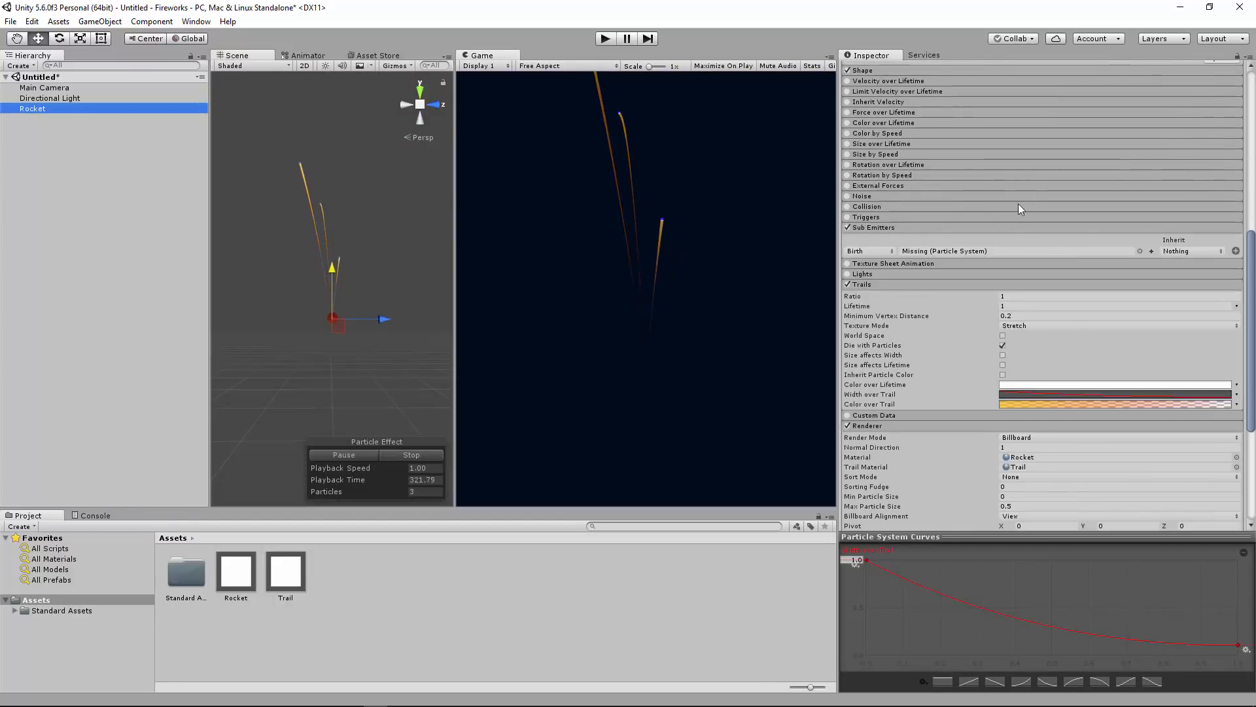
pyautogui.click(1152, 251)
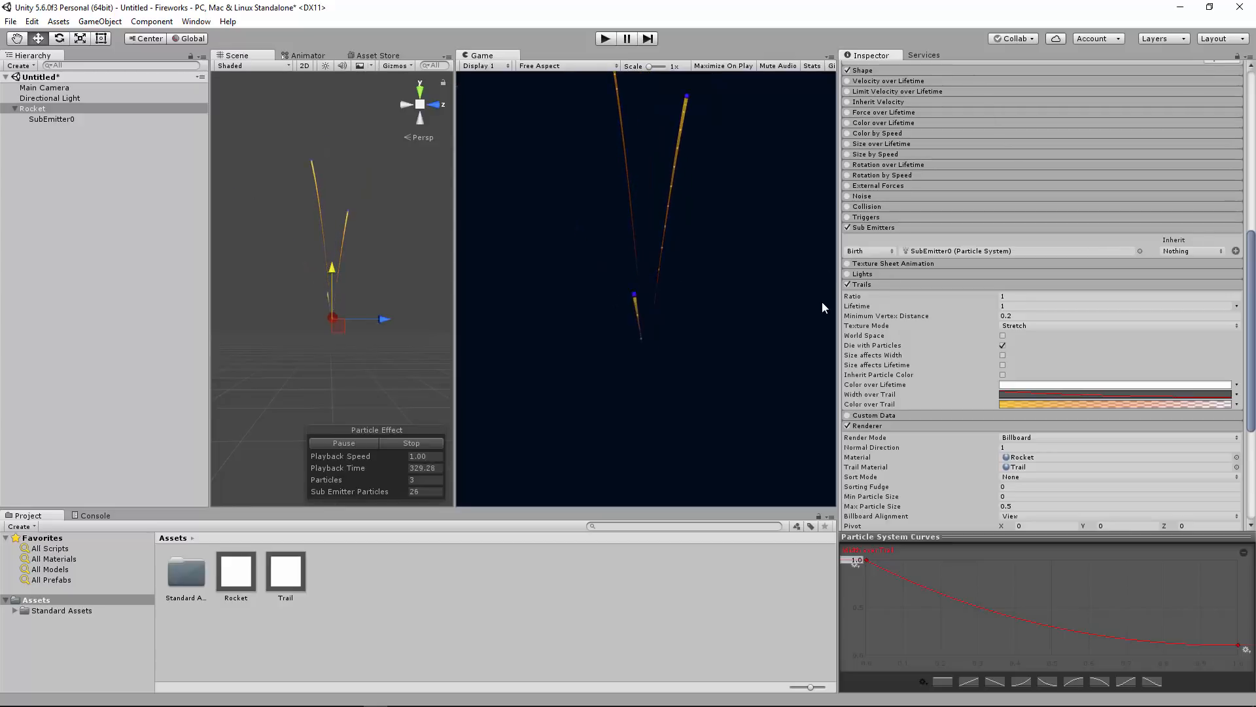
# - Move SubEmitter0 out of Rocket to the scene's root level and keep it selected
pyautogui.click(70, 120)
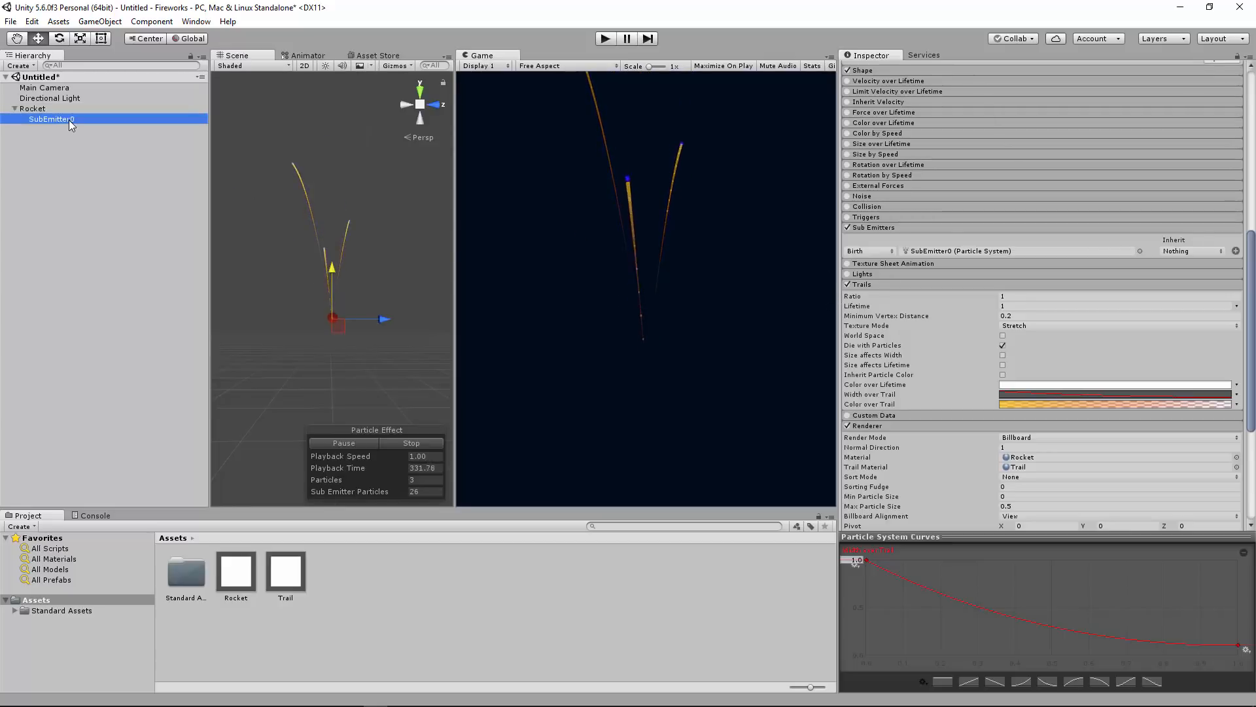
pyautogui.moveTo(68, 119); pyautogui.dragTo(81, 186)
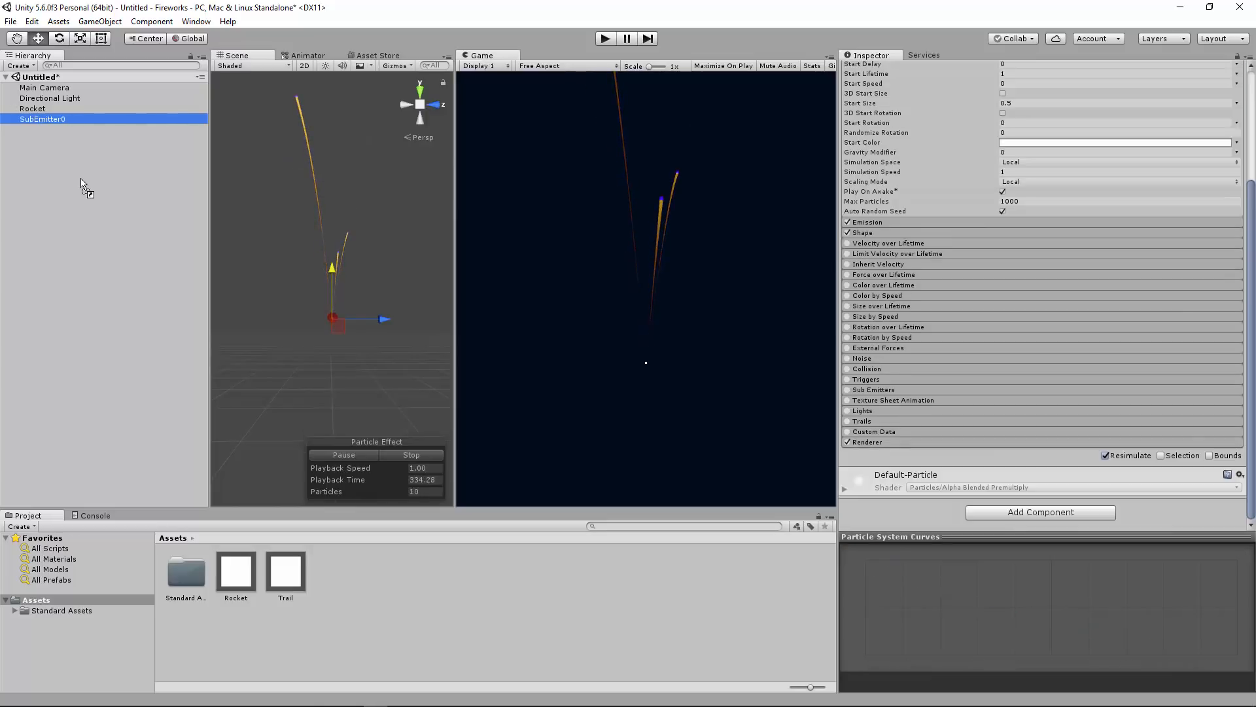
pyautogui.click(57, 120)
pyautogui.click(53, 119)
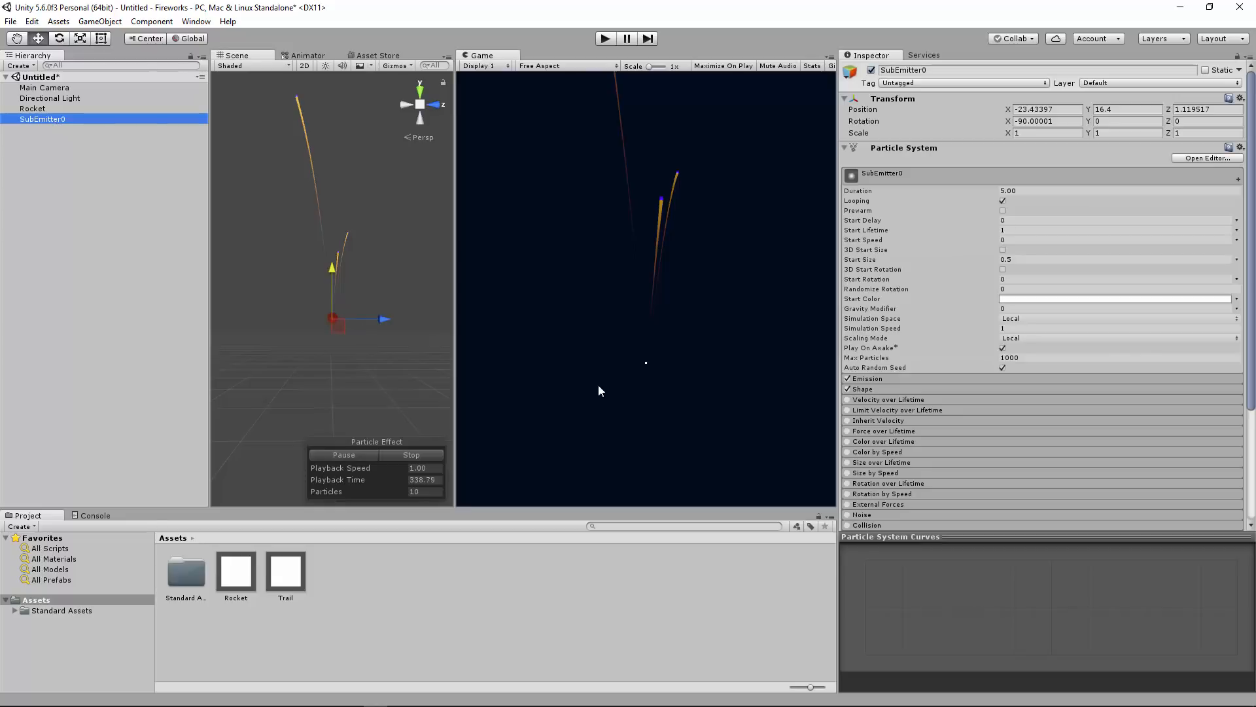
pyautogui.moveTo(355, 359); pyautogui.dragTo(340, 301, button='middle')
pyautogui.scroll(3, 321, 340)
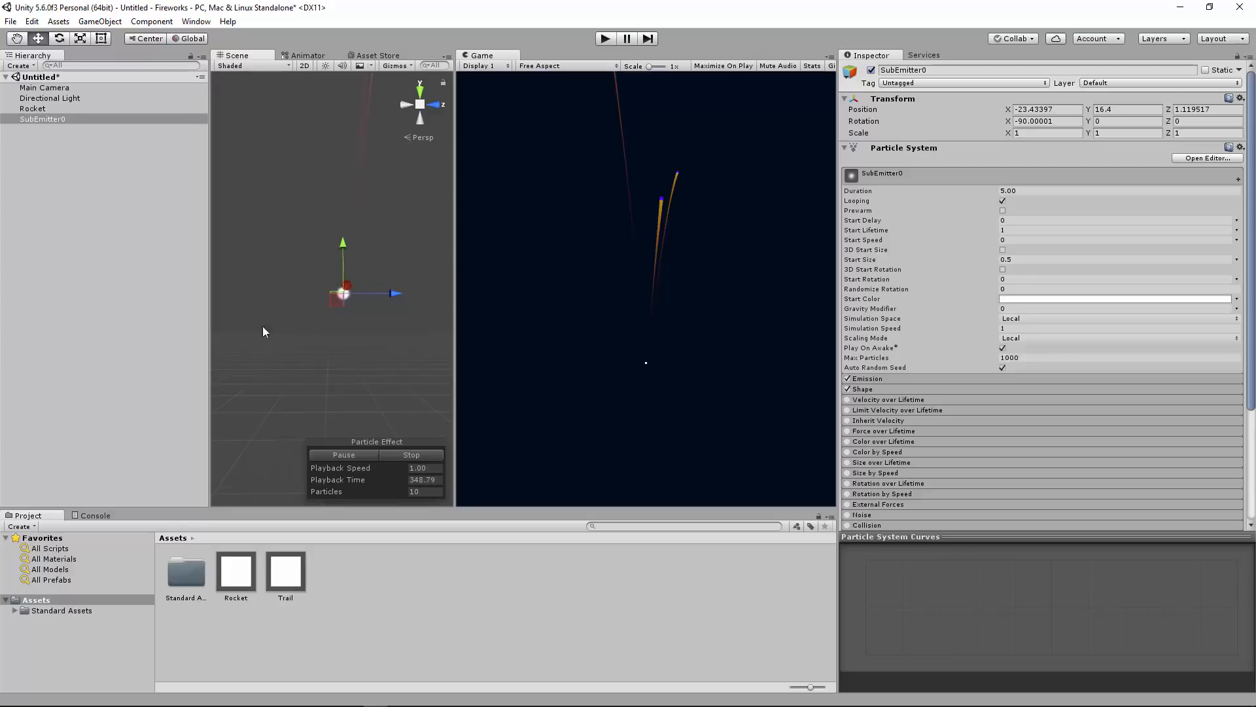
pyautogui.scroll(-3, 343, 334)
pyautogui.scroll(1, 342, 332)
# - Switch to Photoshop and add a new layer over the visible black Background, with Layer 1 hidden
pyautogui.click(265, 699)
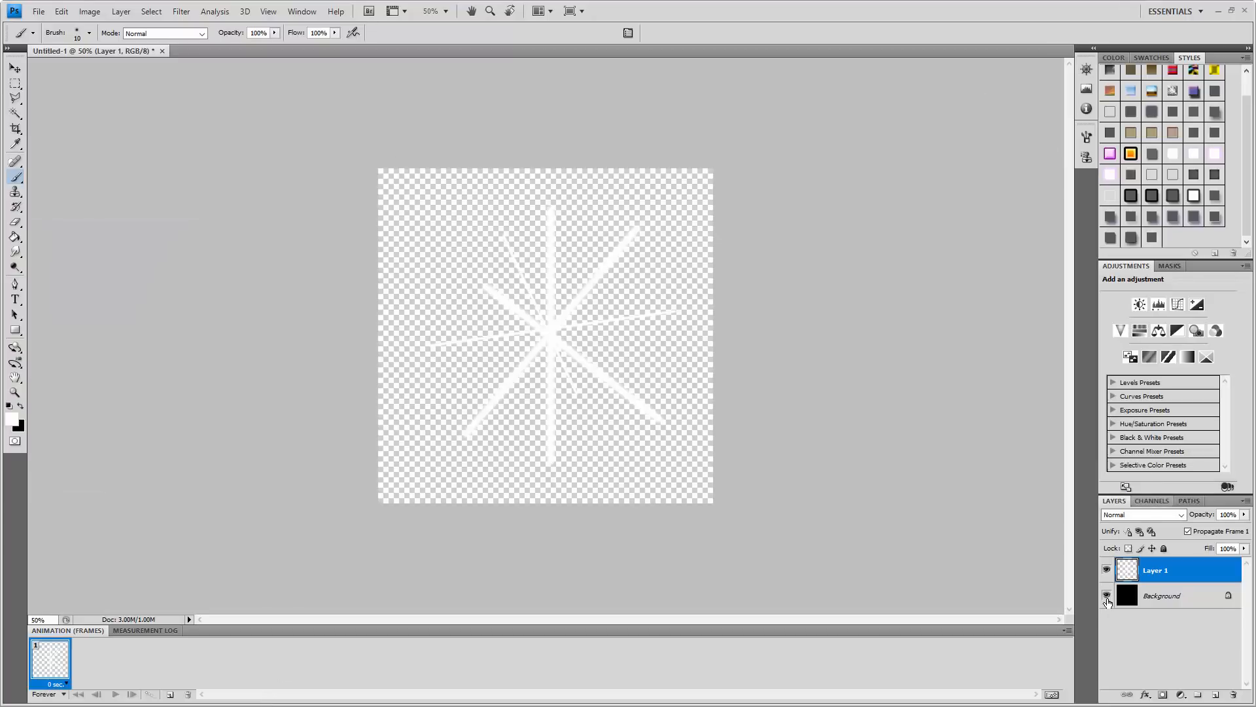
pyautogui.click(1106, 596)
pyautogui.keyDown('alt'); pyautogui.scroll(-7, 822, 395); pyautogui.keyUp('alt')
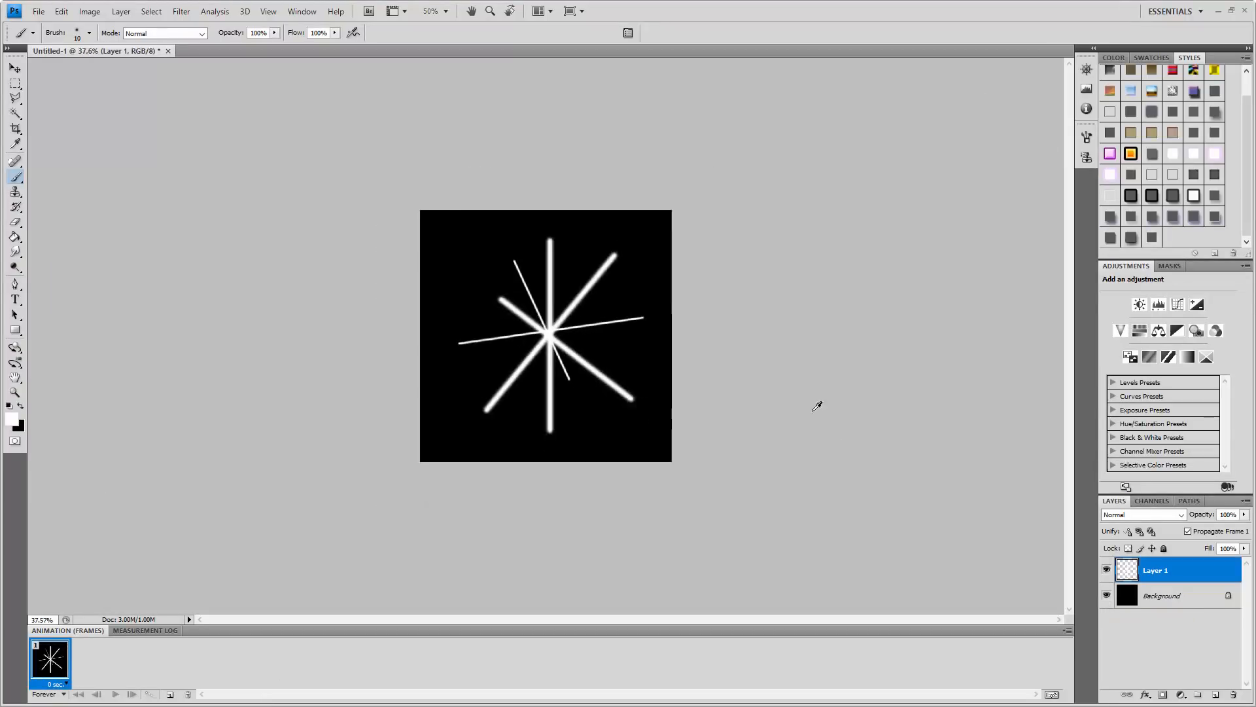
pyautogui.keyDown('alt'); pyautogui.scroll(9, 738, 395); pyautogui.keyUp('alt')
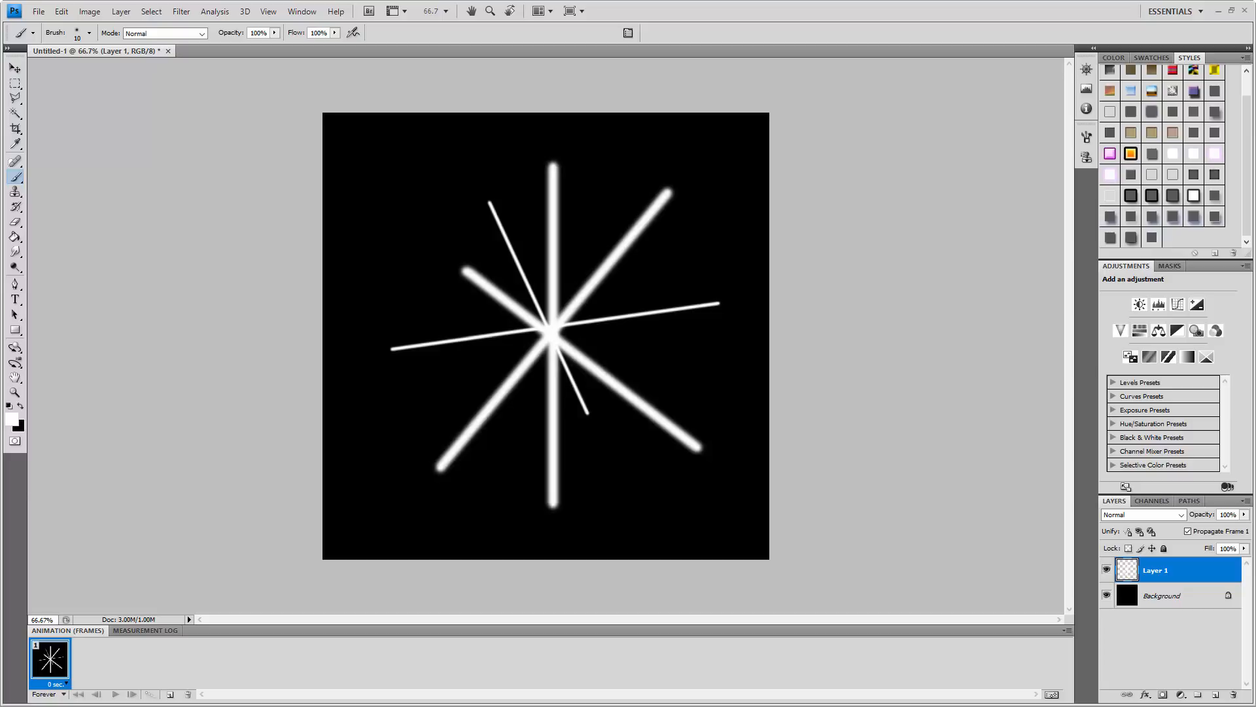
pyautogui.click(1107, 571)
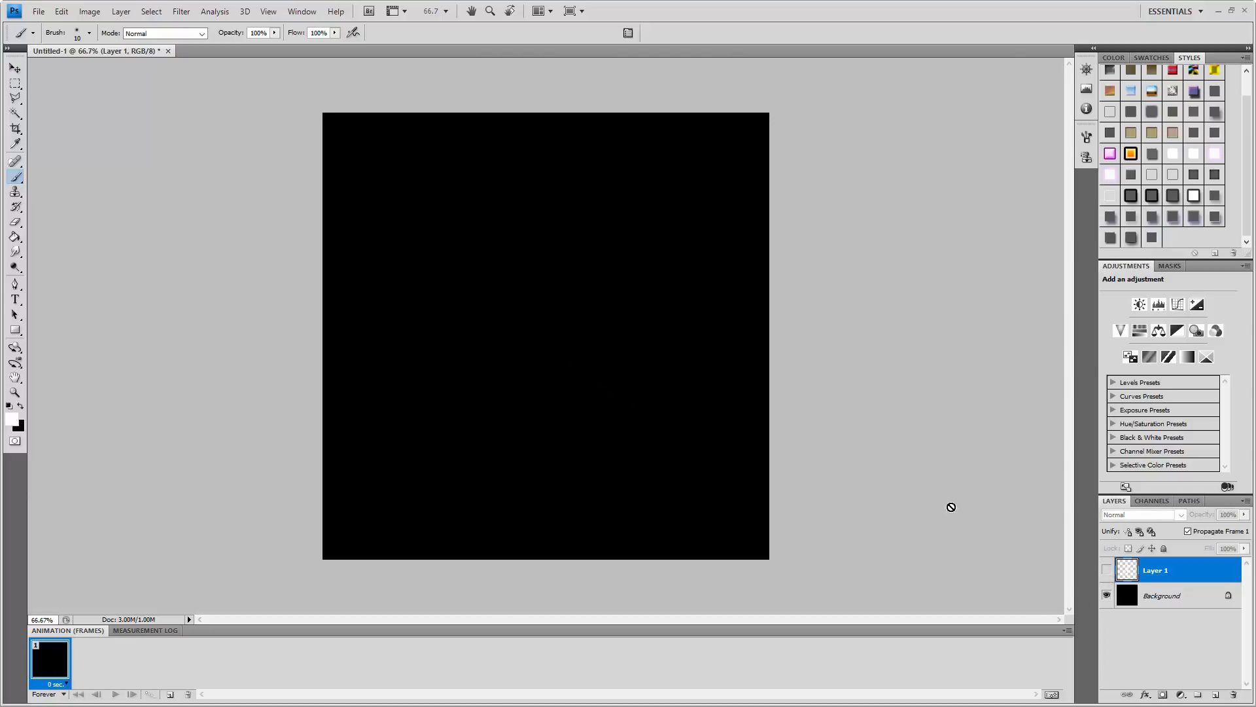
pyautogui.click(1216, 694)
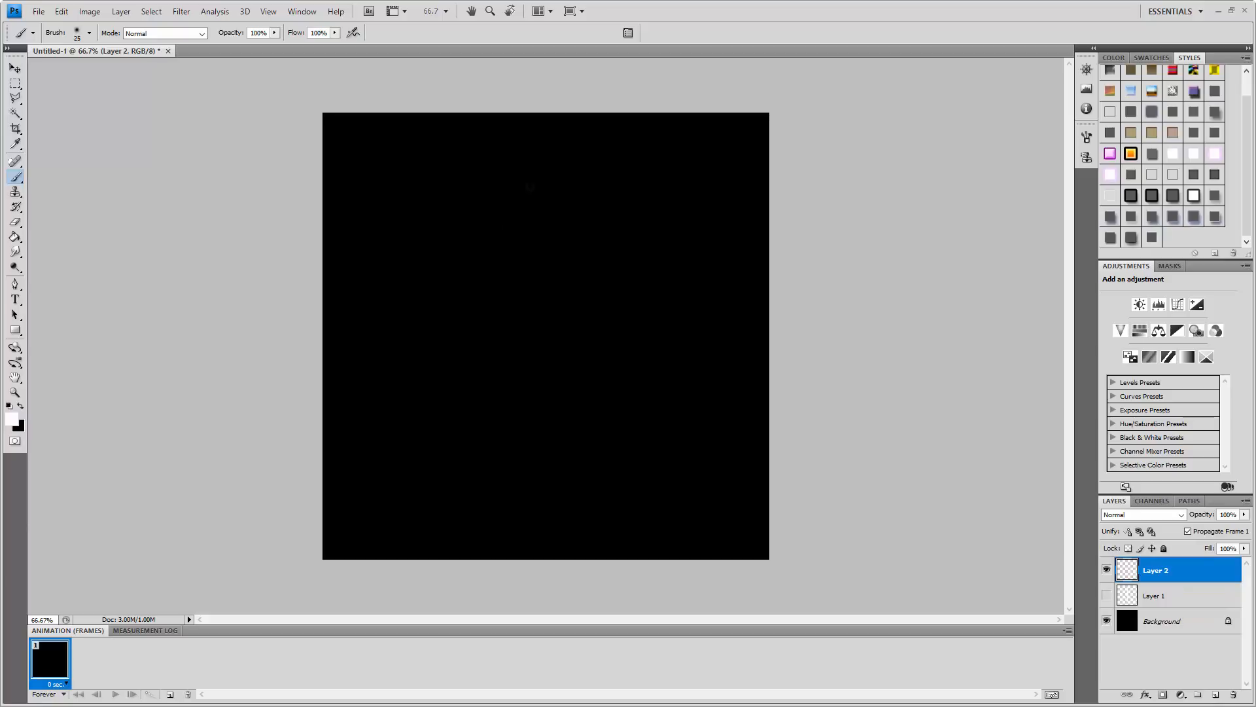
# - Paint three long, thick white straight strokes crossing at the centre of Layer 2, one near-vertical and two diagonal
pyautogui.keyDown('shift'); pyautogui.click(530, 502); pyautogui.keyUp('shift')
pyautogui.moveTo(417, 463); pyautogui.dragTo(665, 210)
pyautogui.hotkey('ctrl', 'z')
pyautogui.click(417, 451)
pyautogui.keyDown('shift'); pyautogui.click(675, 186); pyautogui.keyUp('shift')
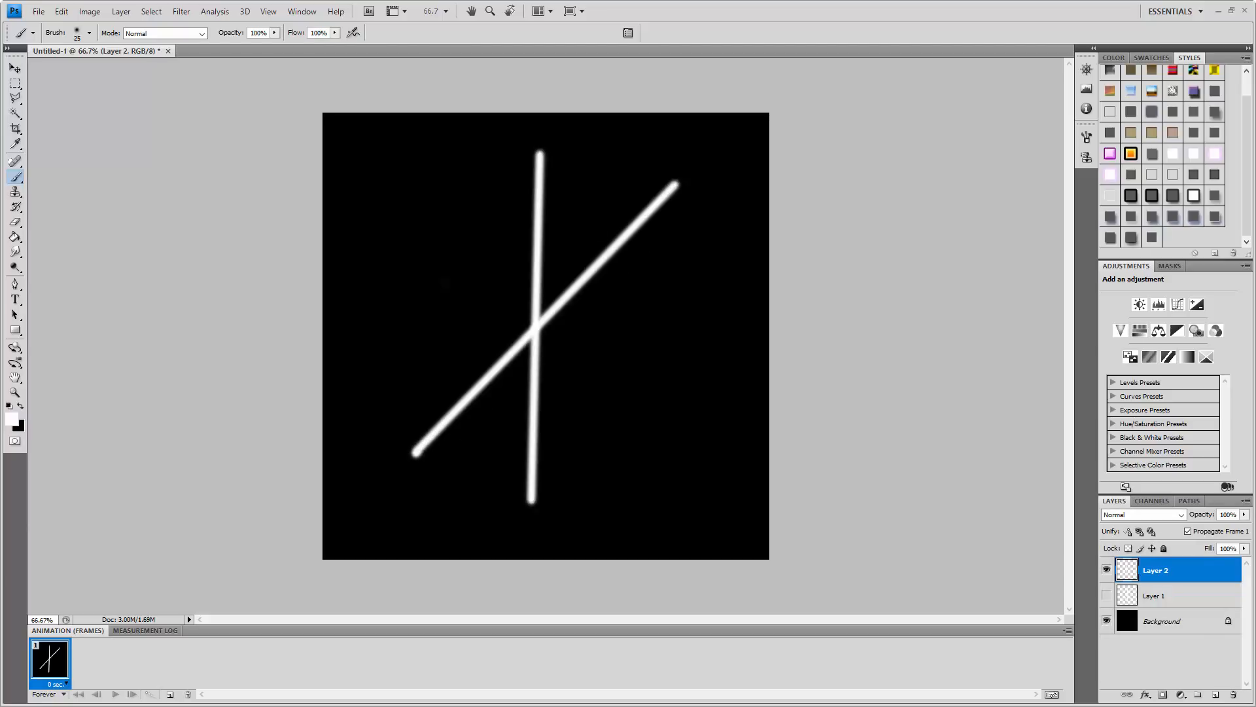
pyautogui.keyDown('shift'); pyautogui.click(648, 432); pyautogui.keyUp('shift')
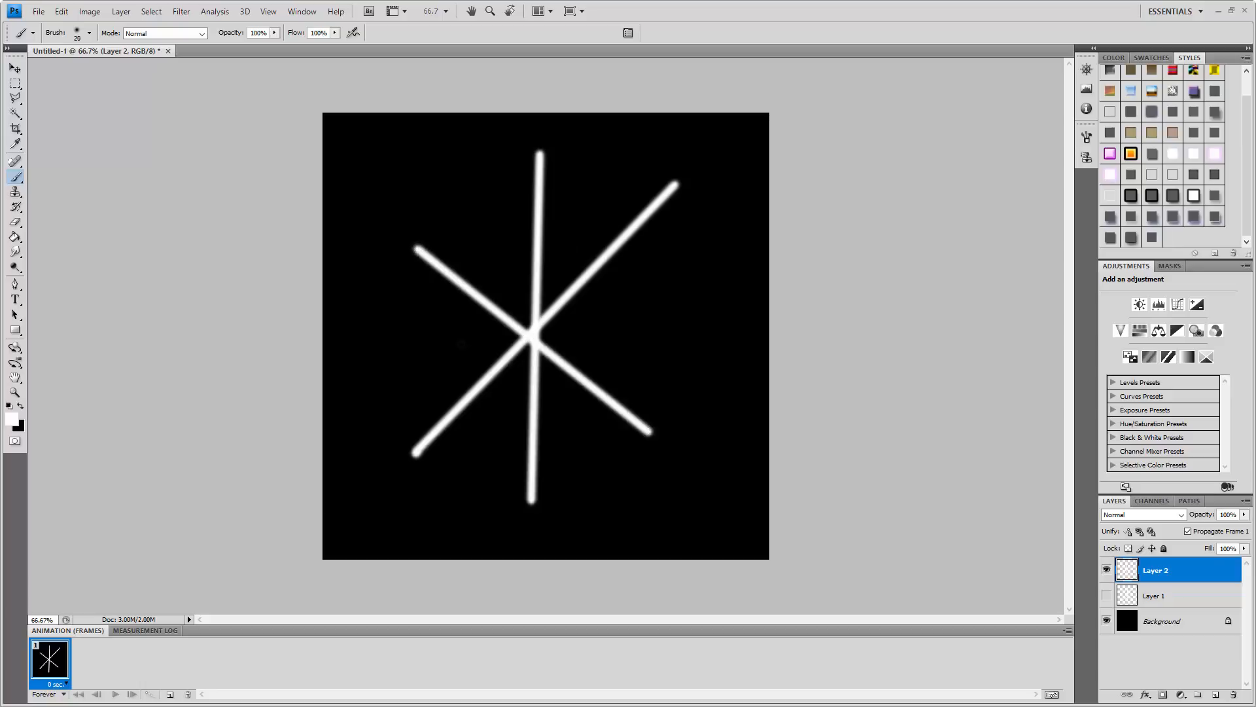
# - Add a thinner near-horizontal stroke and two short diagonal strokes through the star's centre, reducing the brush to 15 px
pyautogui.click(428, 344)
pyautogui.keyDown('shift'); pyautogui.click(678, 351); pyautogui.keyUp('shift')
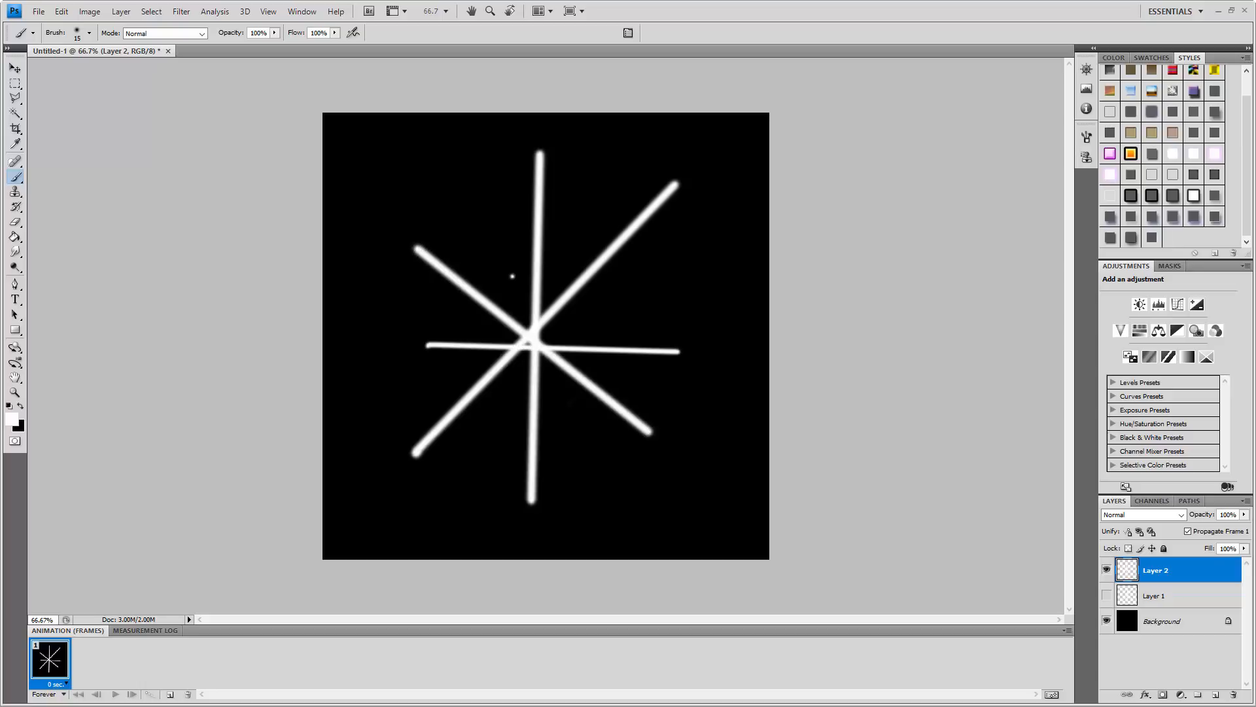
pyautogui.keyDown('shift'); pyautogui.click(564, 402); pyautogui.keyUp('shift')
pyautogui.keyDown('shift'); pyautogui.click(505, 430); pyautogui.keyUp('shift')
pyautogui.keyDown('alt'); pyautogui.scroll(-8, 629, 376); pyautogui.keyUp('alt')
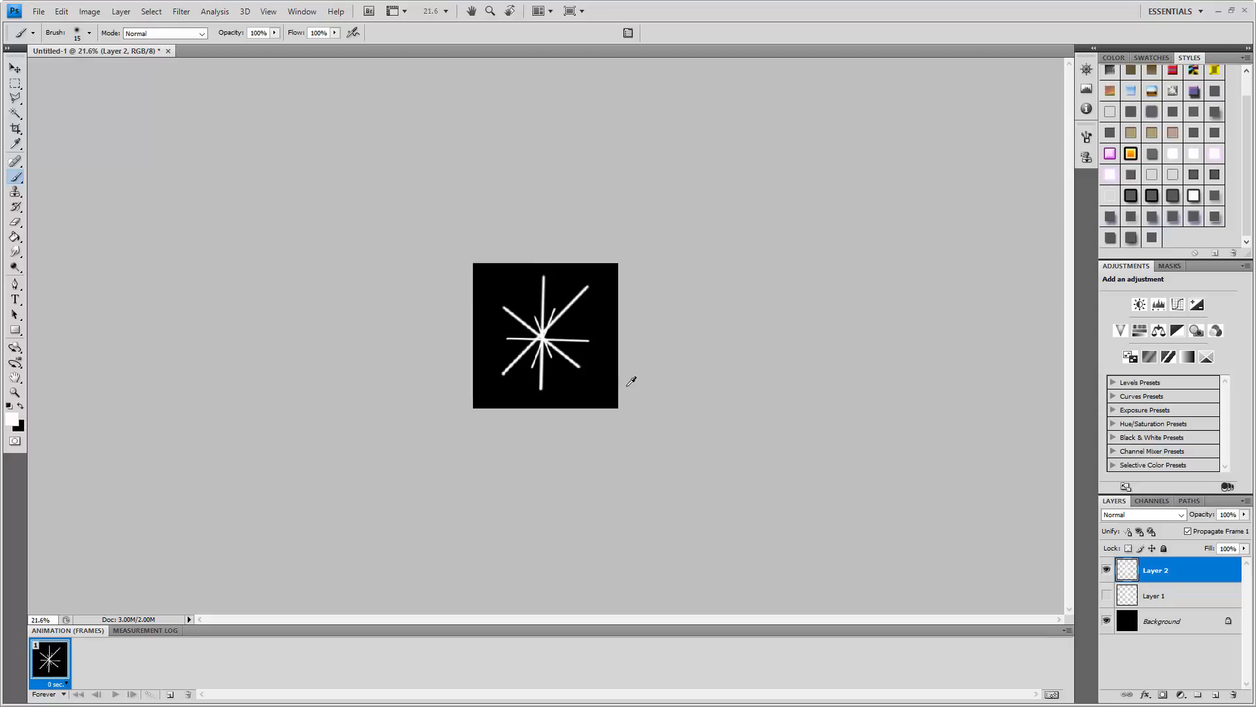
pyautogui.keyDown('alt'); pyautogui.scroll(10, 630, 386); pyautogui.keyUp('alt')
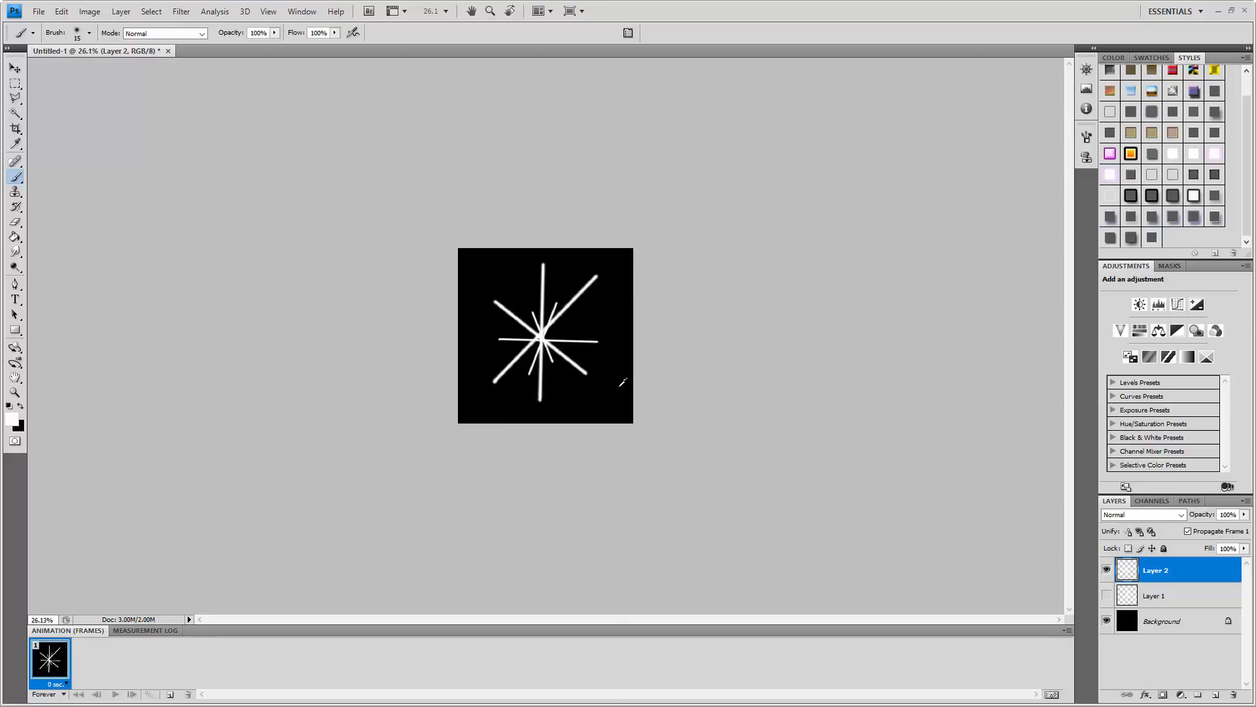
# - Hide the Background layer and save the star as a non-interlaced PNG named sparkle in the project's Assets folder
pyautogui.click(1106, 621)
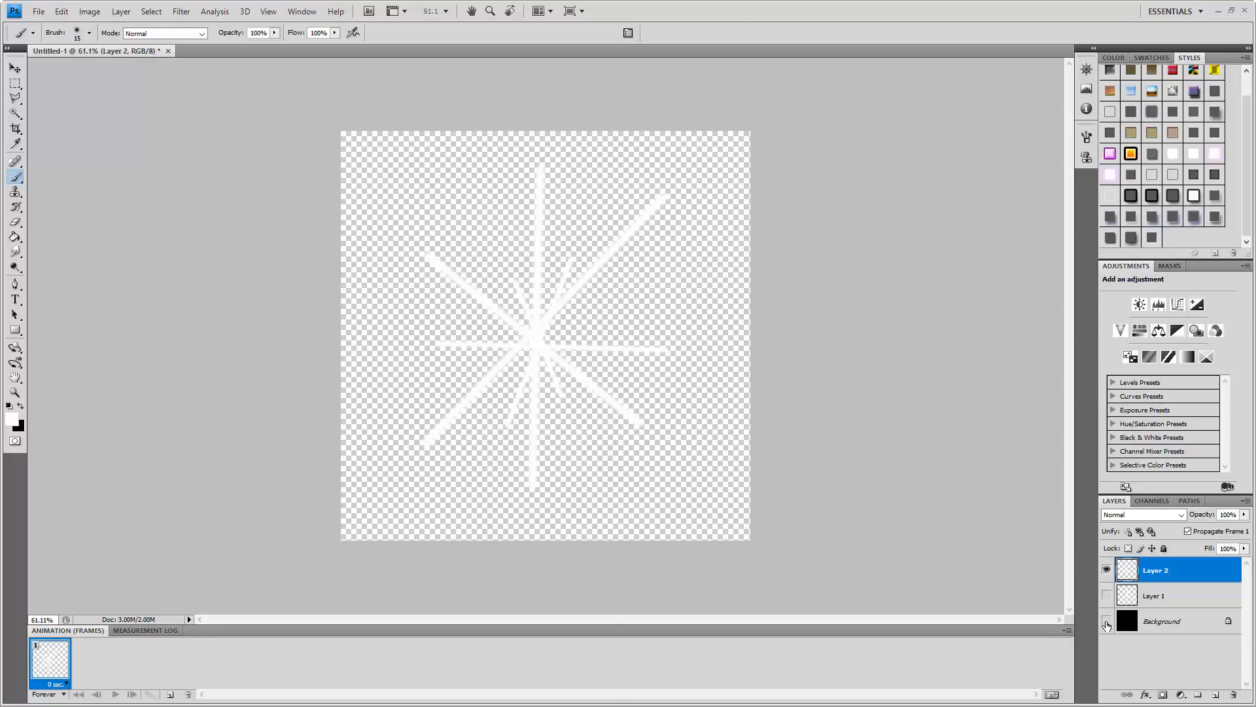
pyautogui.click(38, 12)
pyautogui.click(49, 187)
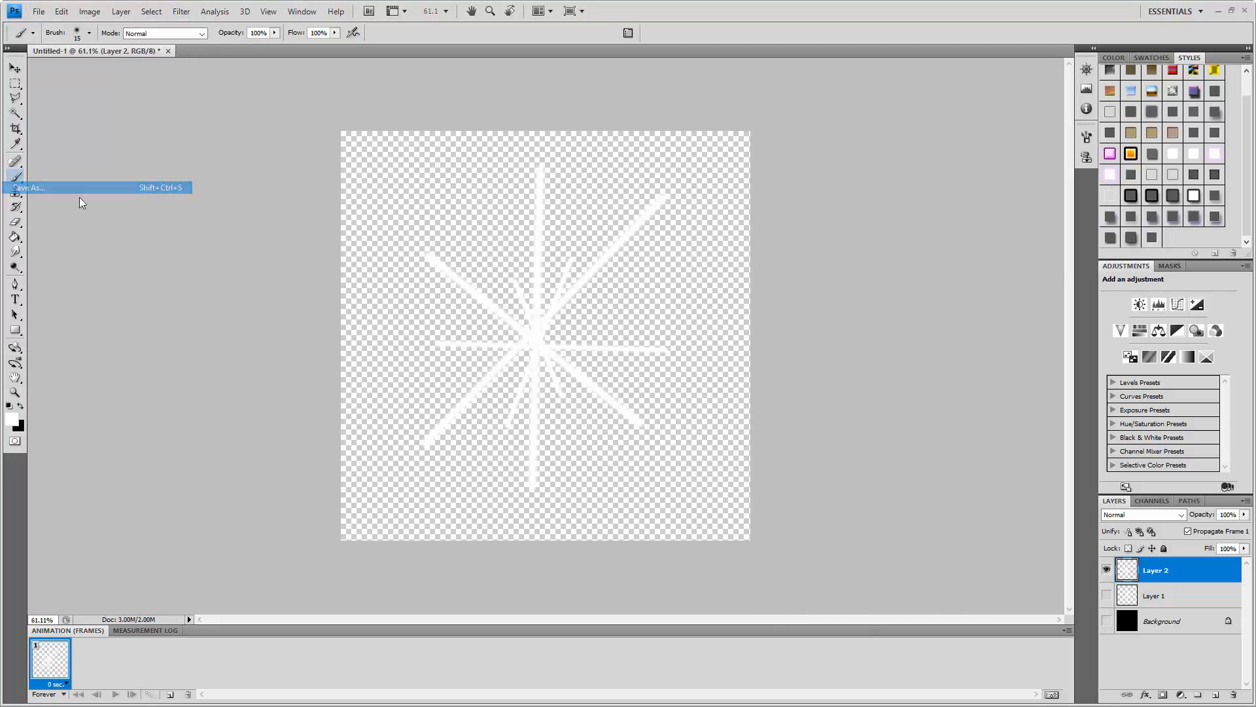
pyautogui.click(737, 526)
pyautogui.click(722, 502)
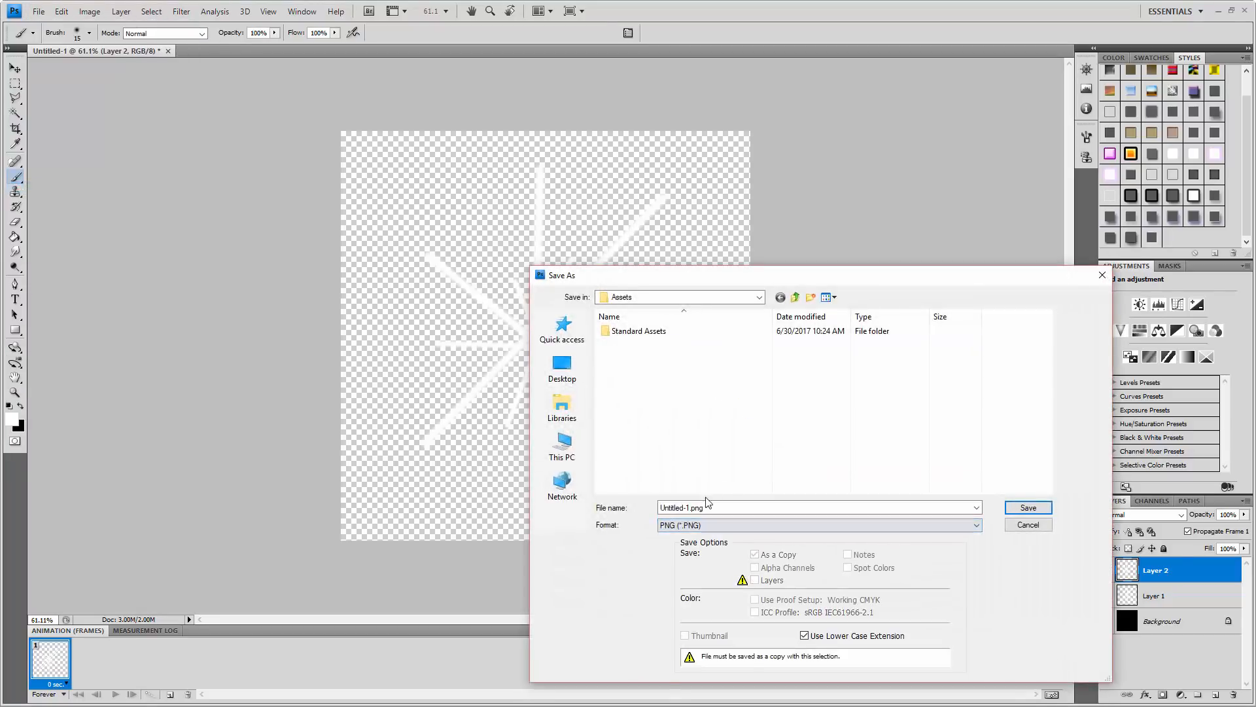
pyautogui.write('sparkle')
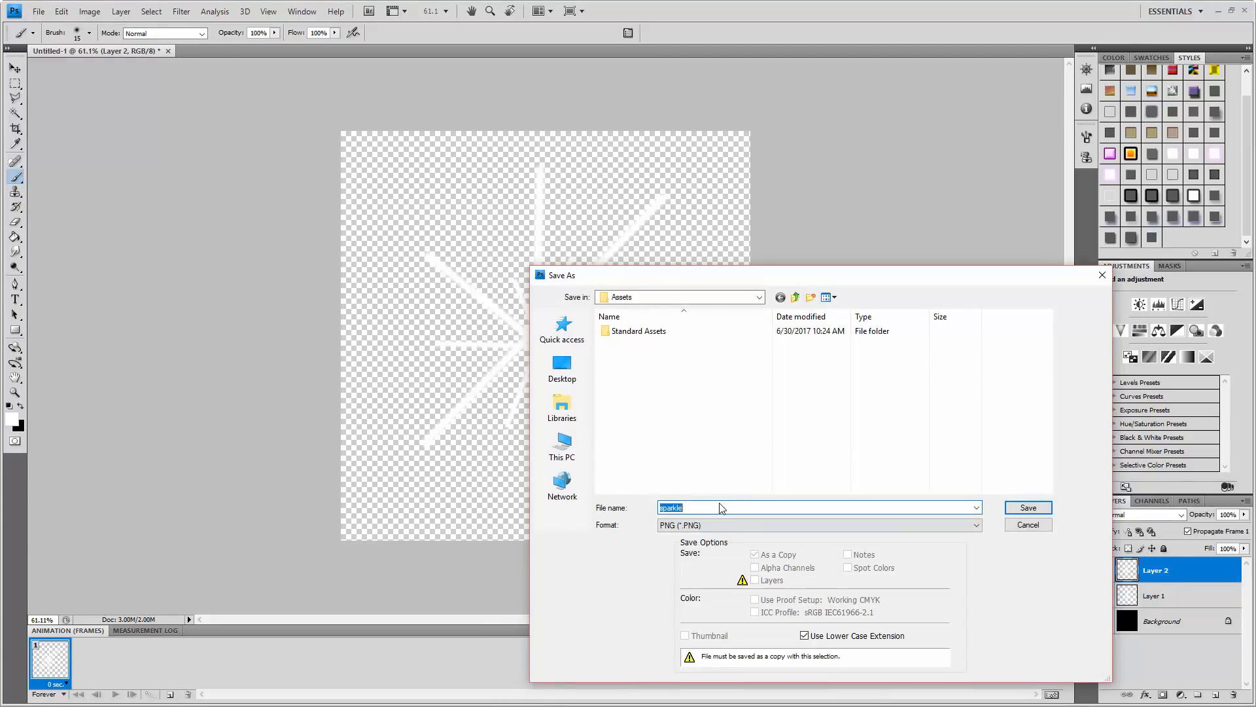
pyautogui.press('Return')
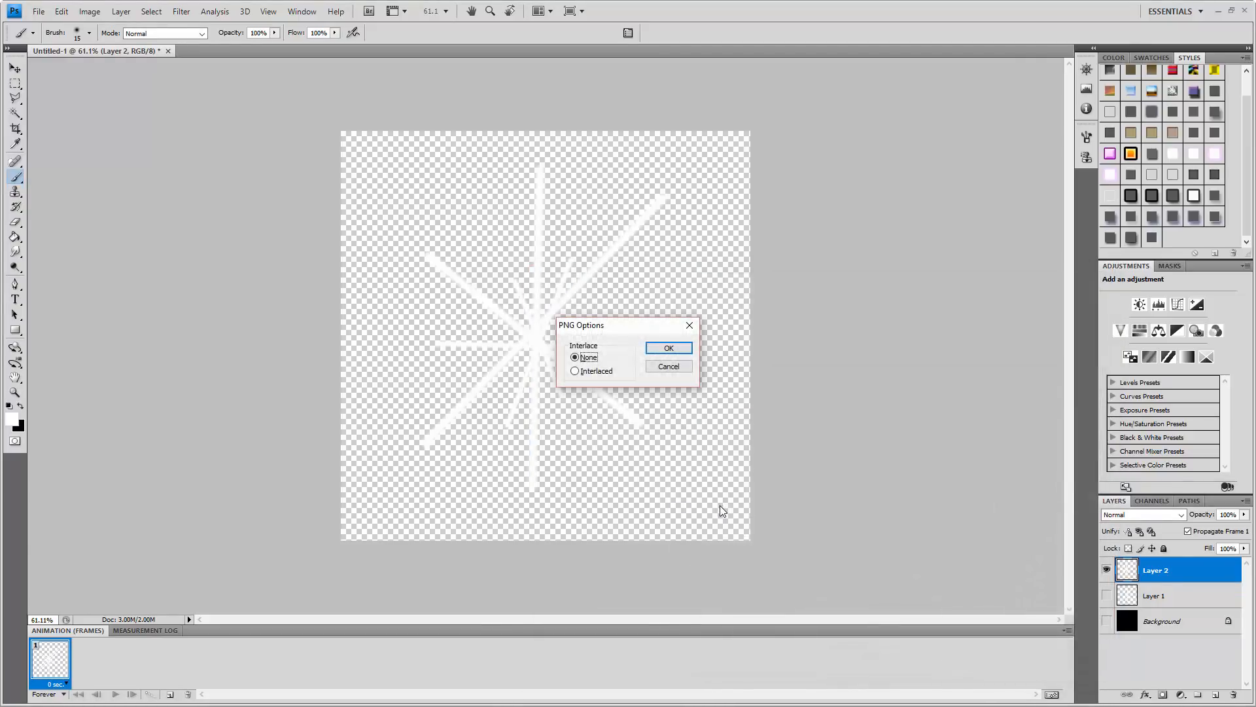
pyautogui.click(678, 348)
# - Switch to Unity and assign the sparkle image as the Rocket material's Particle Texture
pyautogui.hotkey('alt', 'Tab')
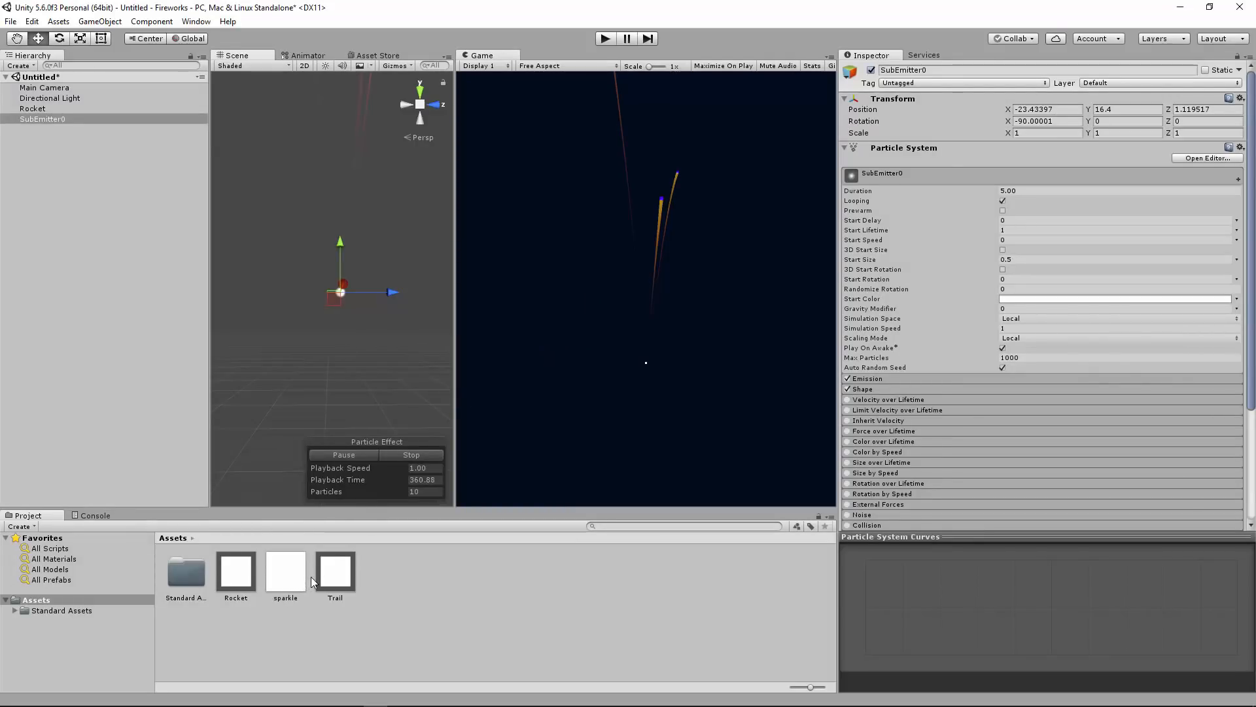
pyautogui.click(241, 584)
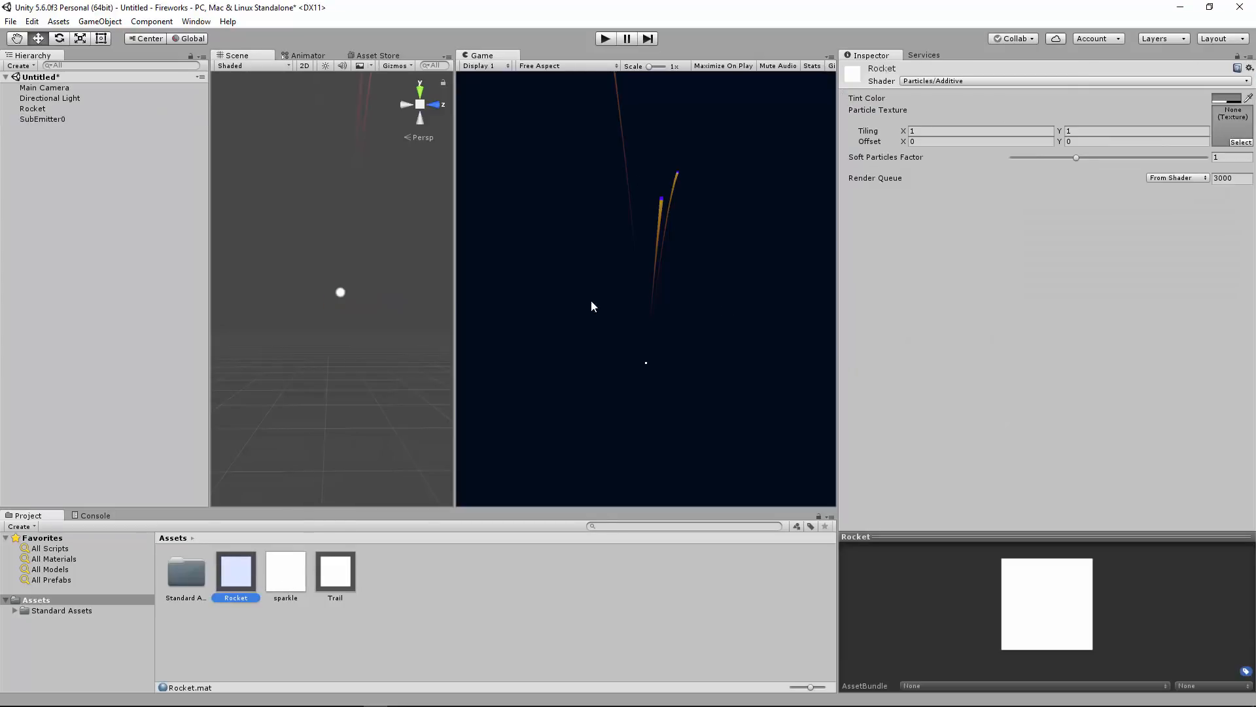
pyautogui.moveTo(1199, 218); pyautogui.dragTo(1225, 134)
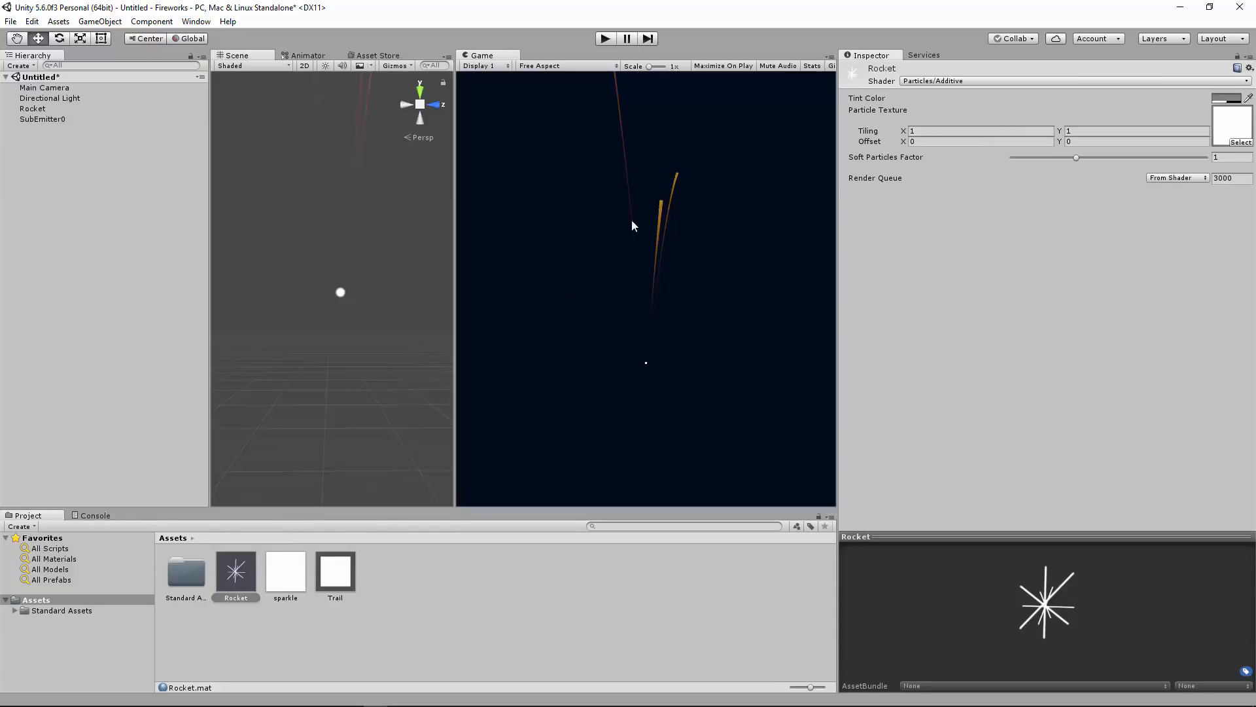
# - Set the Rocket particle system's Start Size to 5
pyautogui.click(41, 110)
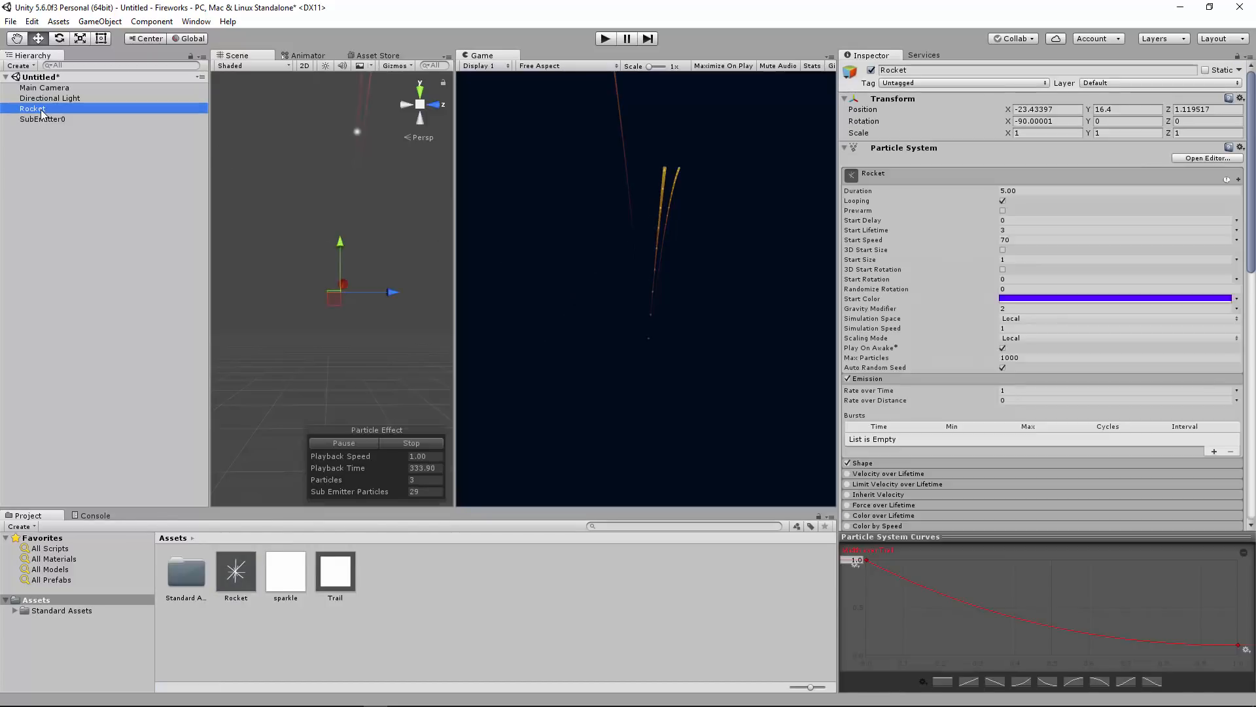
pyautogui.click(41, 110)
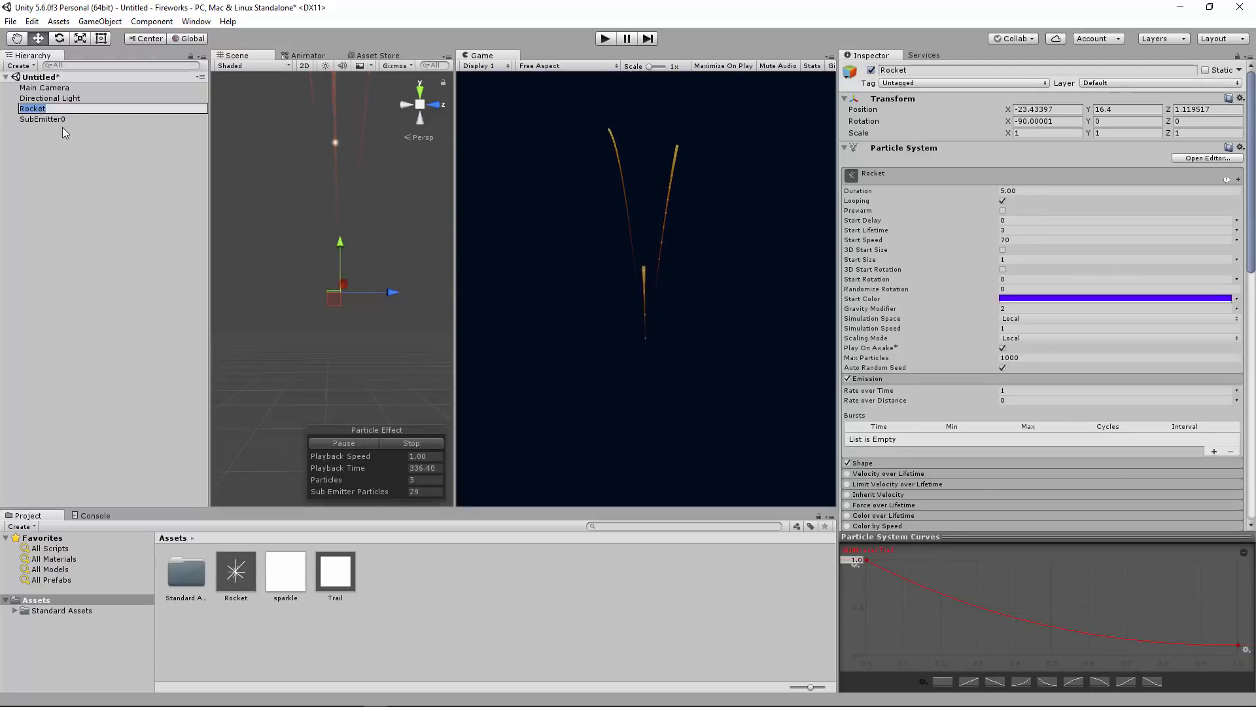
pyautogui.click(52, 127)
pyautogui.click(57, 110)
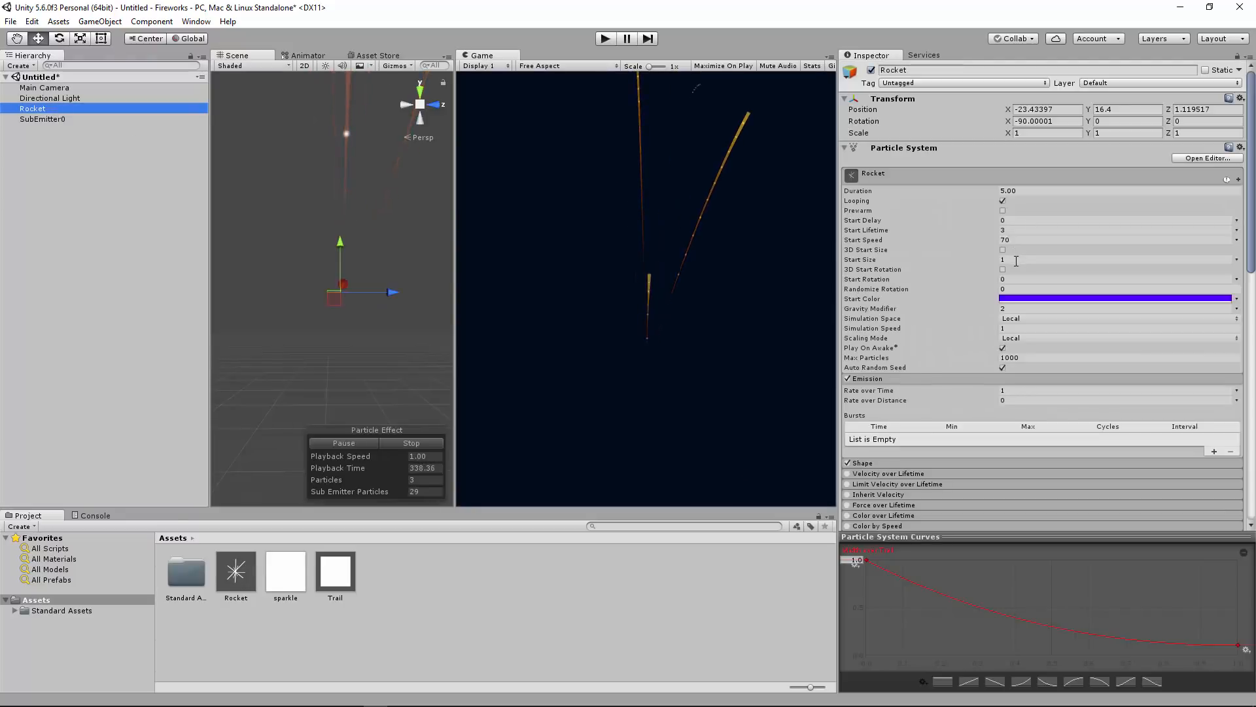
pyautogui.click(1016, 260)
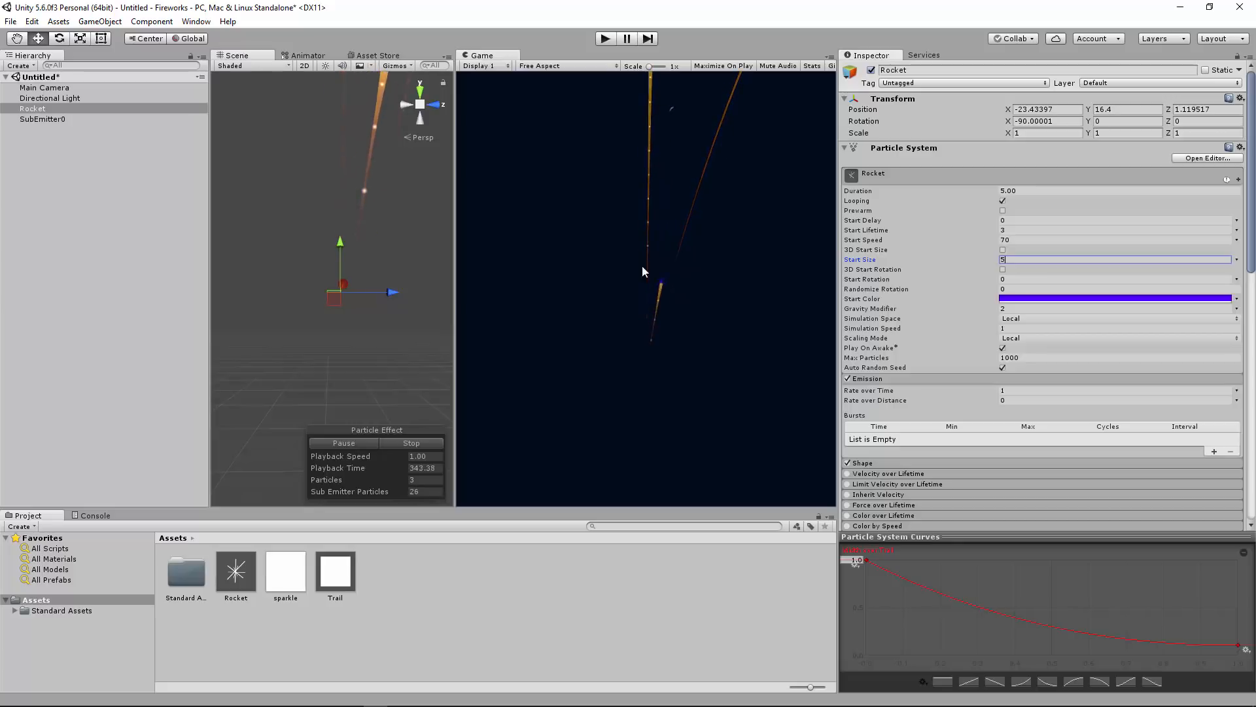
# - Change the Rocket particle system's Start Color to white and deselect the object
pyautogui.click(1030, 299)
pyautogui.moveTo(1000, 323); pyautogui.dragTo(889, 205)
pyautogui.click(88, 249)
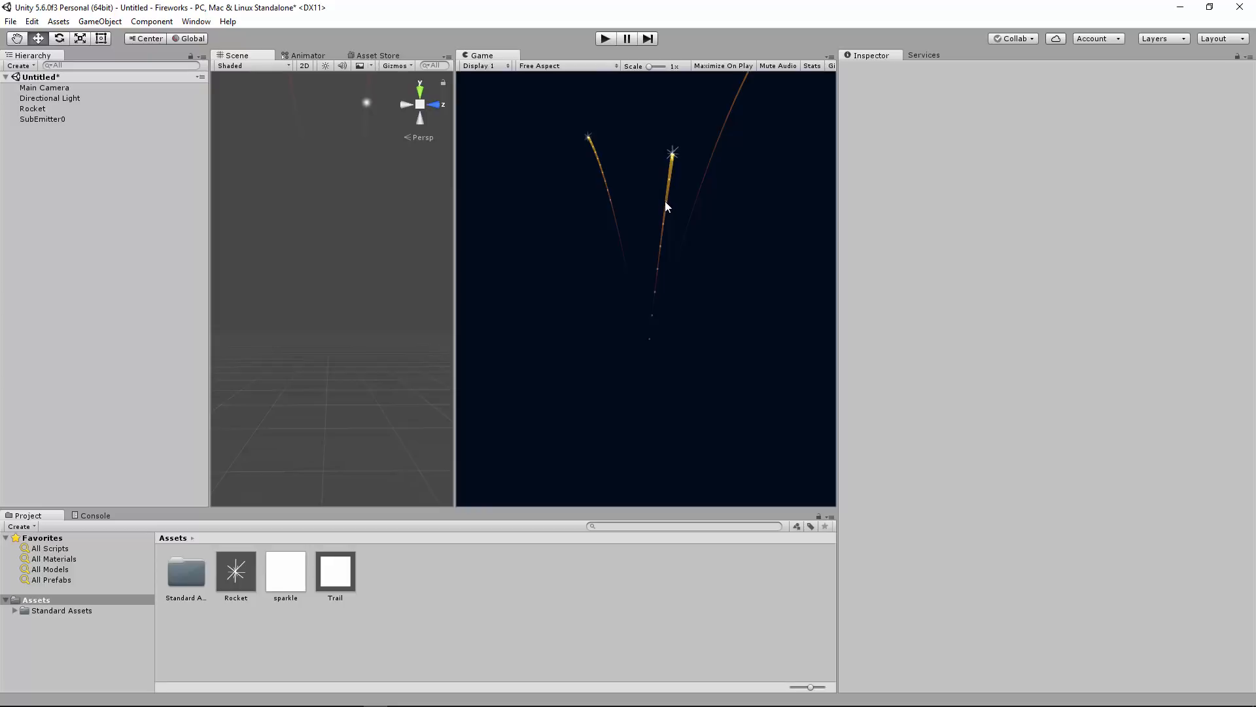
# - Make SubEmitter0's Start Speed random between the two constants 1 and 2, and enlarge the Scene view to preview the particles
pyautogui.click(71, 120)
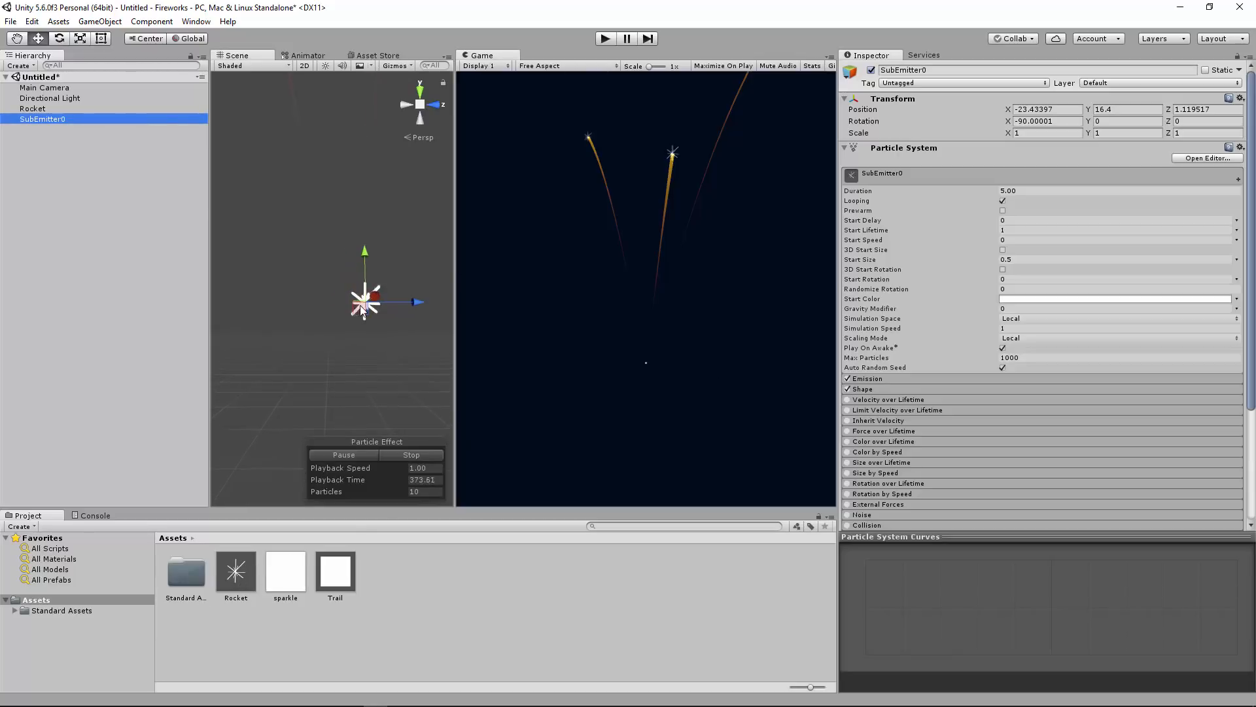
pyautogui.moveTo(360, 305); pyautogui.dragTo(342, 305, button='middle')
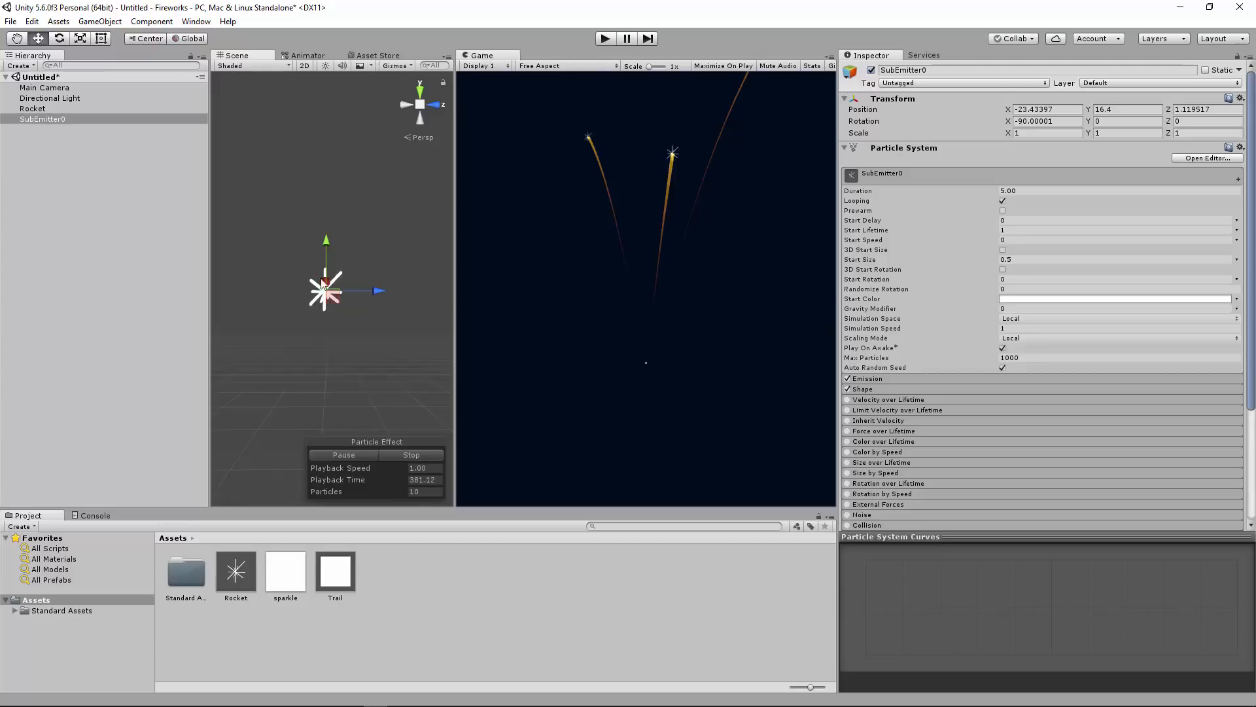
pyautogui.click(885, 378)
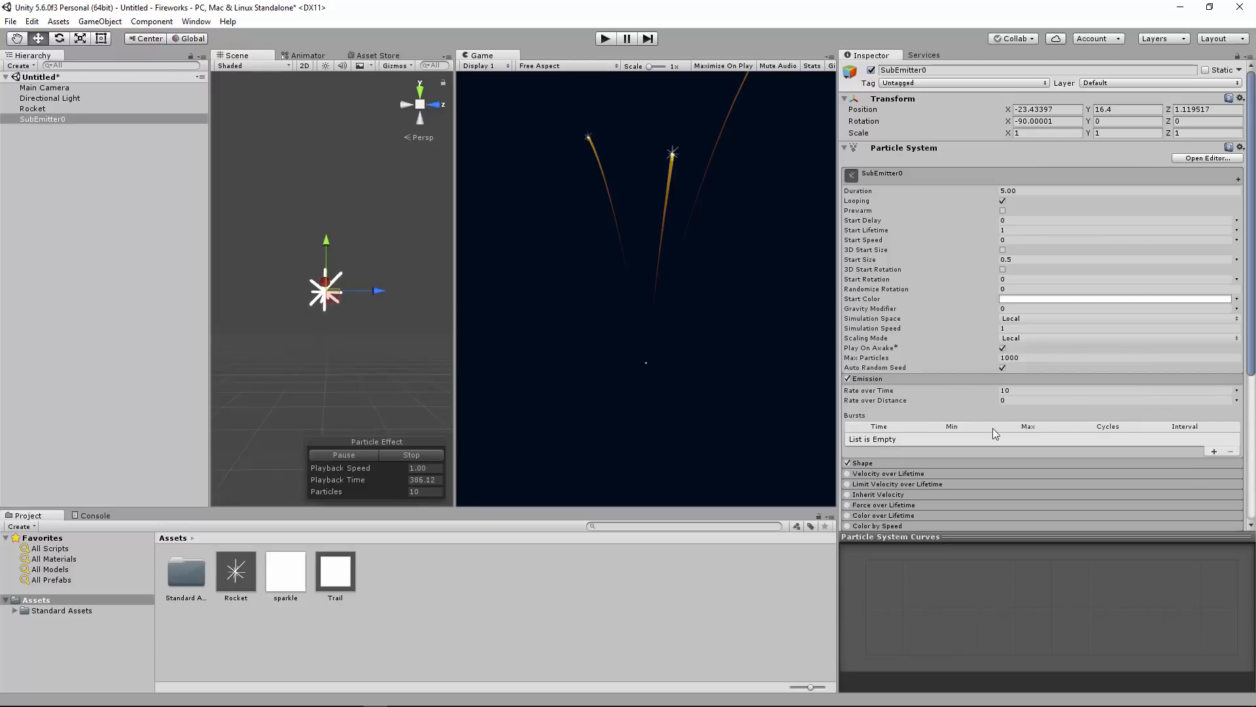
pyautogui.moveTo(842, 275); pyautogui.dragTo(532, 294)
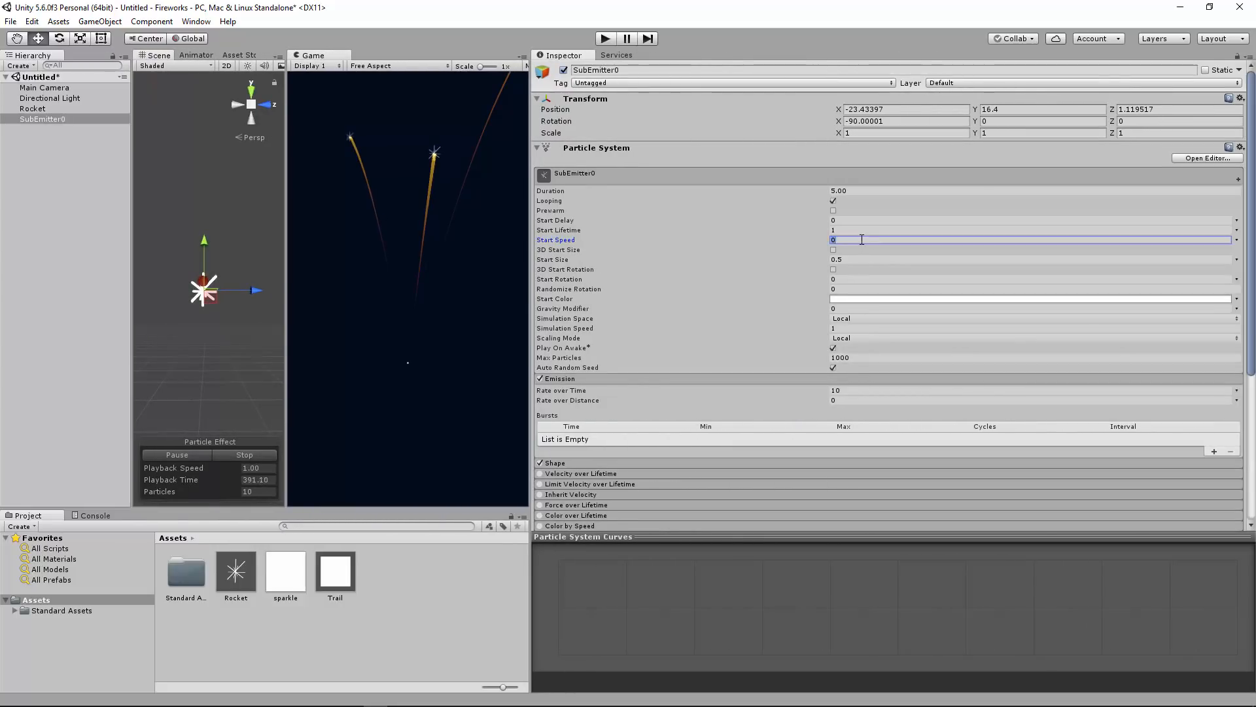
pyautogui.write('1')
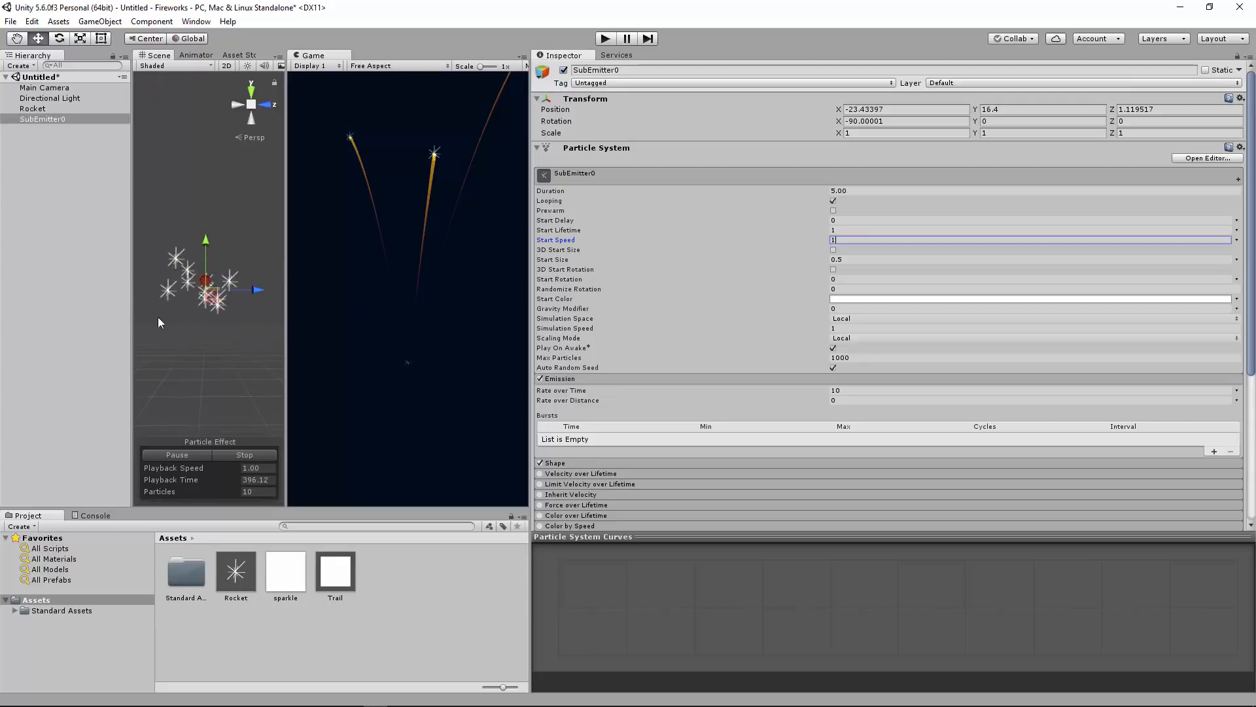
pyautogui.click(1235, 239)
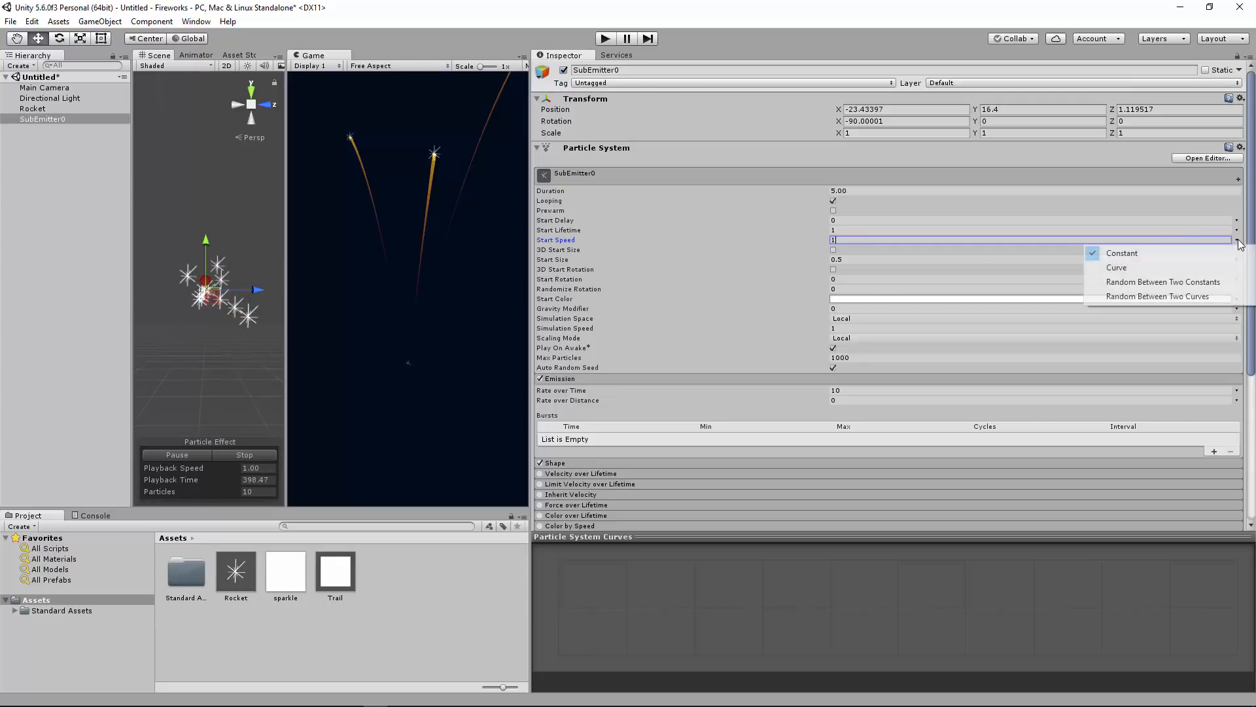
pyautogui.click(1157, 283)
pyautogui.click(1056, 240)
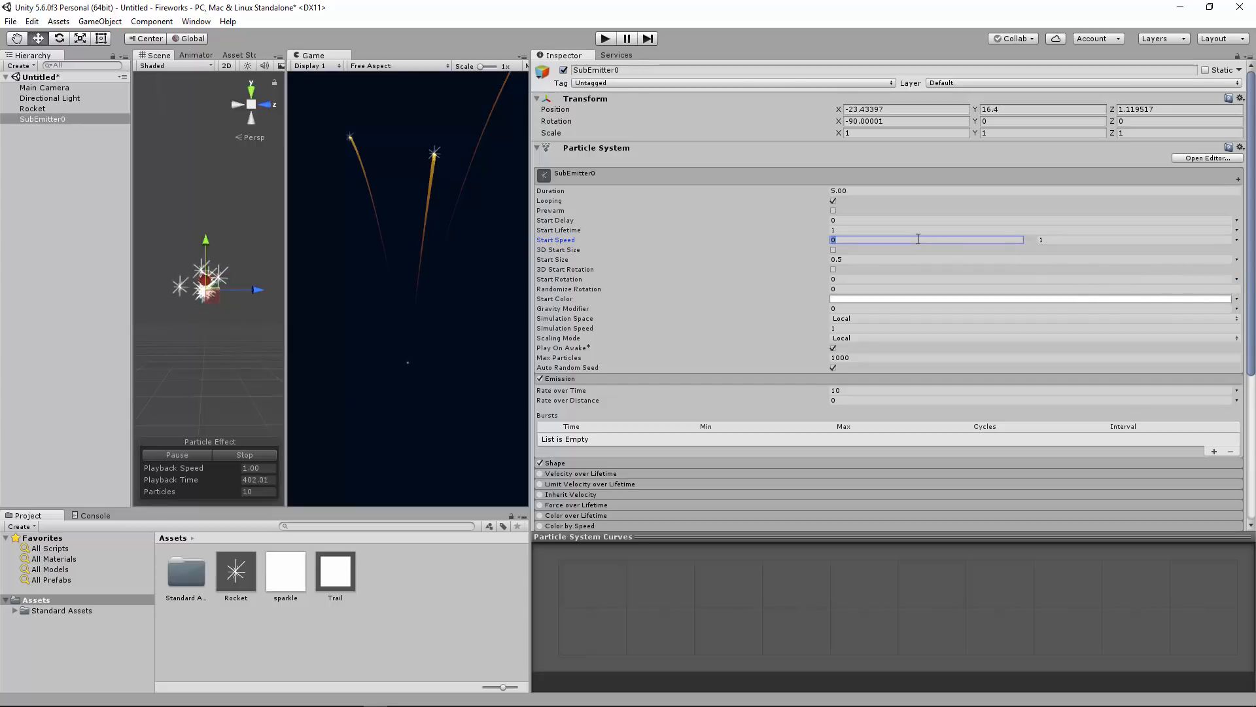
pyautogui.click(1058, 240)
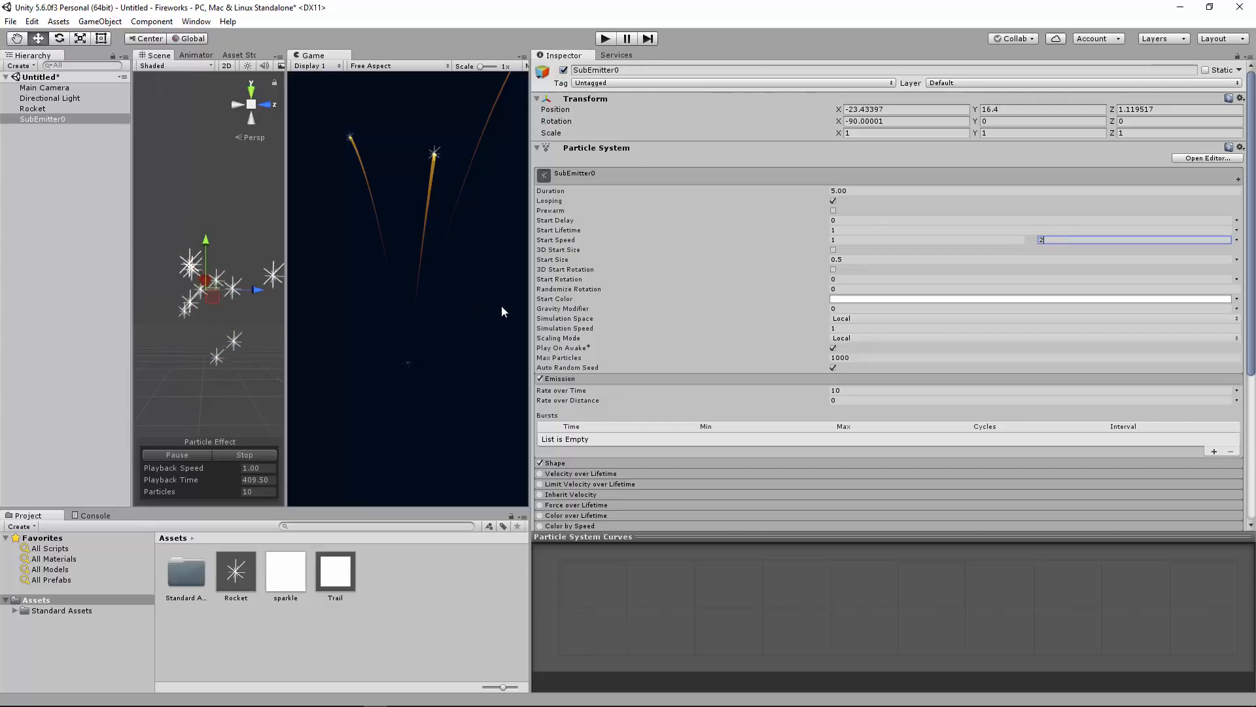
pyautogui.moveTo(530, 314); pyautogui.dragTo(813, 320)
pyautogui.moveTo(441, 318); pyautogui.dragTo(622, 318)
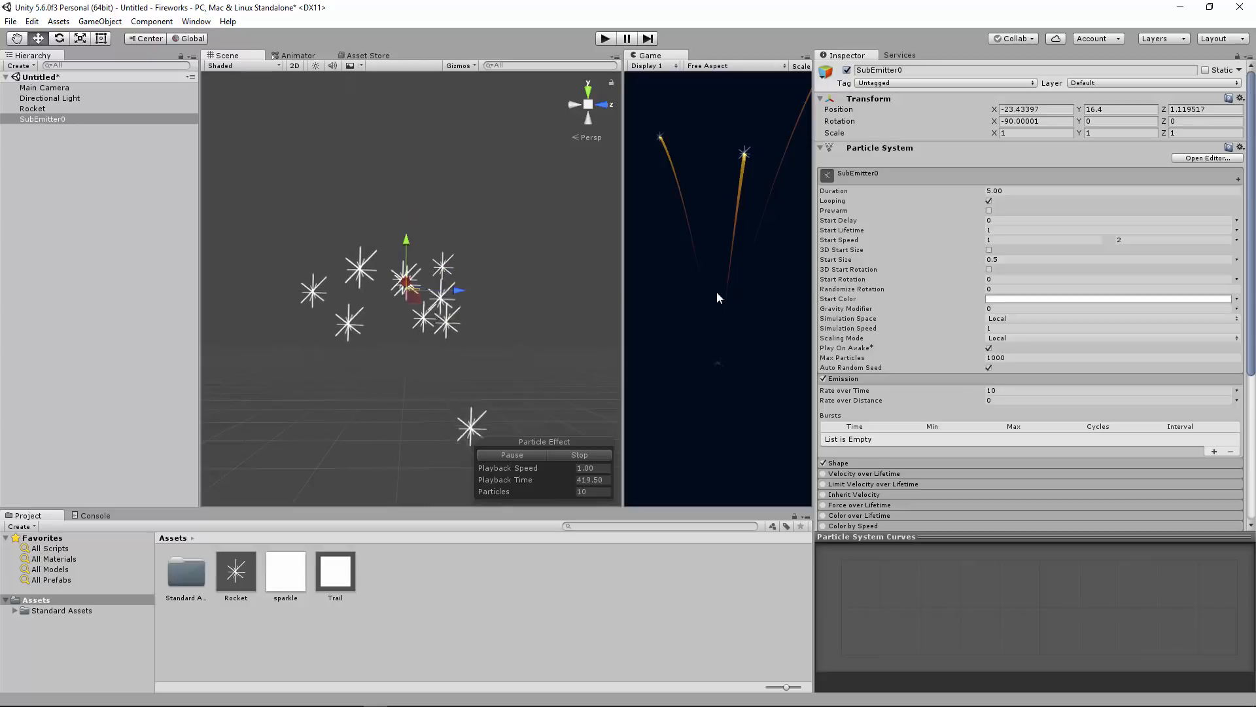
# - Make SubEmitter0's Start Rotation random between the two constants -360 and 360
pyautogui.moveTo(813, 294); pyautogui.dragTo(608, 297)
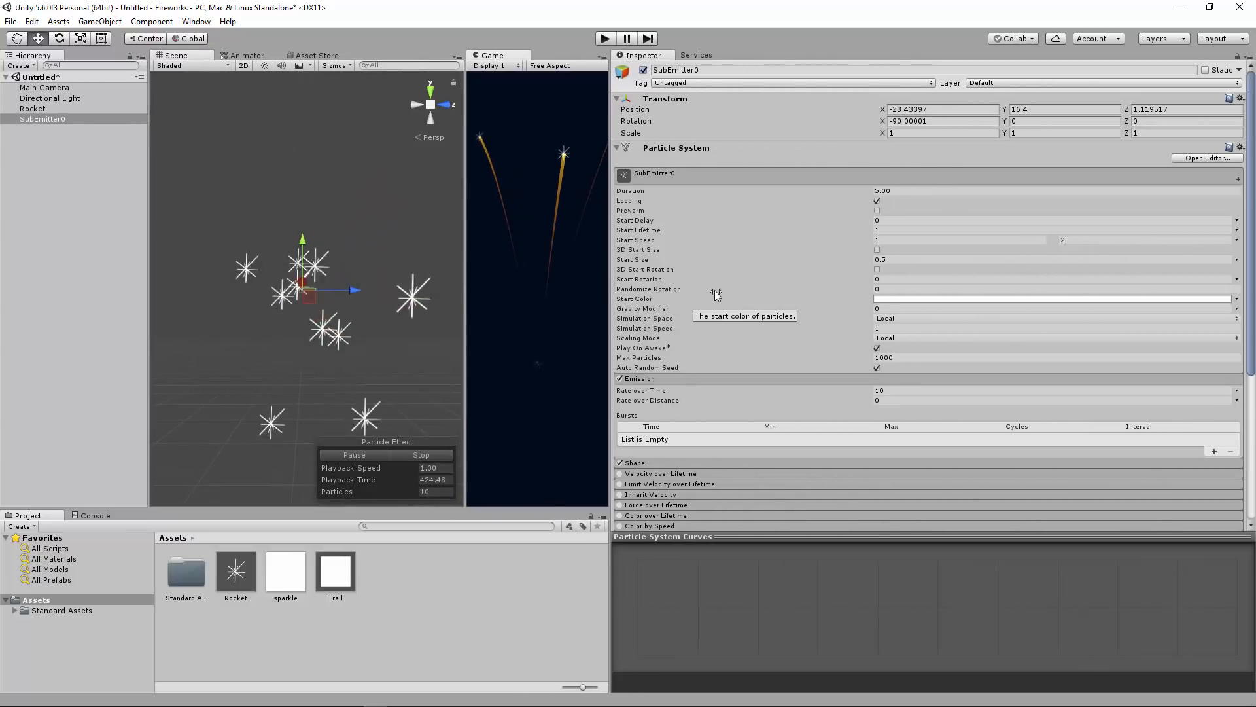
pyautogui.click(1236, 280)
pyautogui.click(1151, 322)
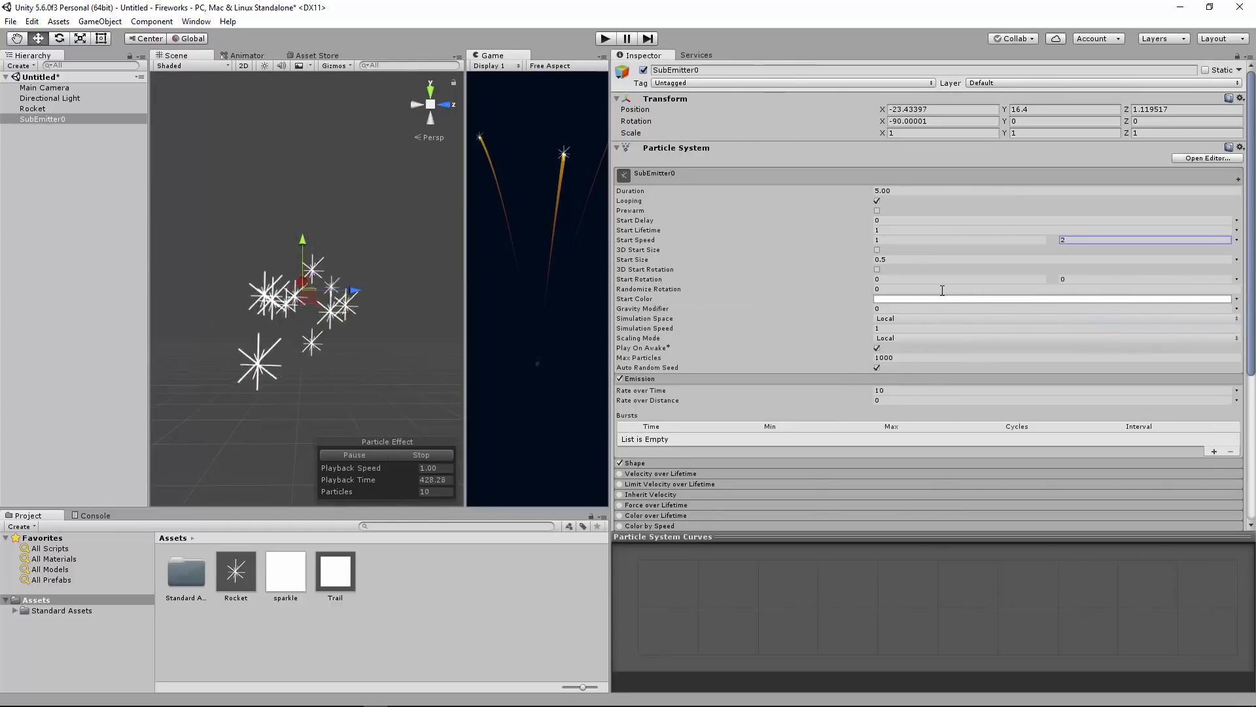
pyautogui.click(914, 279)
pyautogui.write('-360')
pyautogui.press('Tab')
pyautogui.write('360')
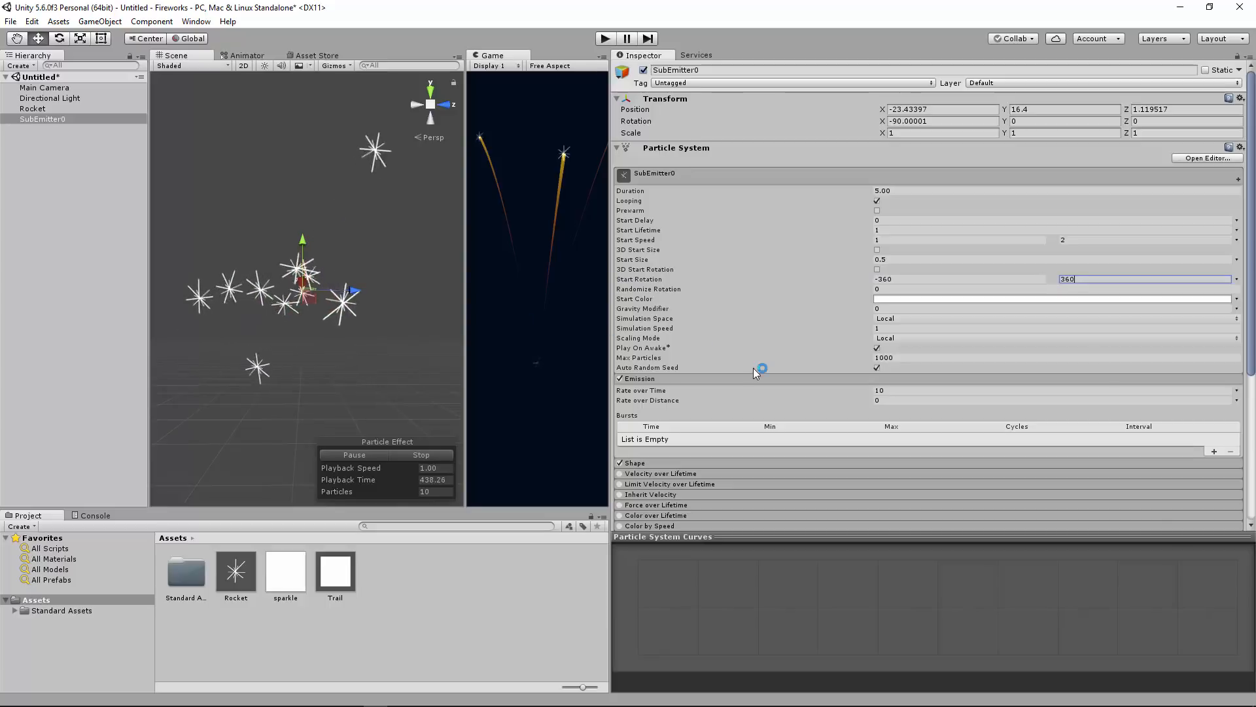
# - Enable Rotation over Lifetime on SubEmitter0 with Angular Velocity random between the two constants -360 and 360
pyautogui.scroll(-3, 751, 368)
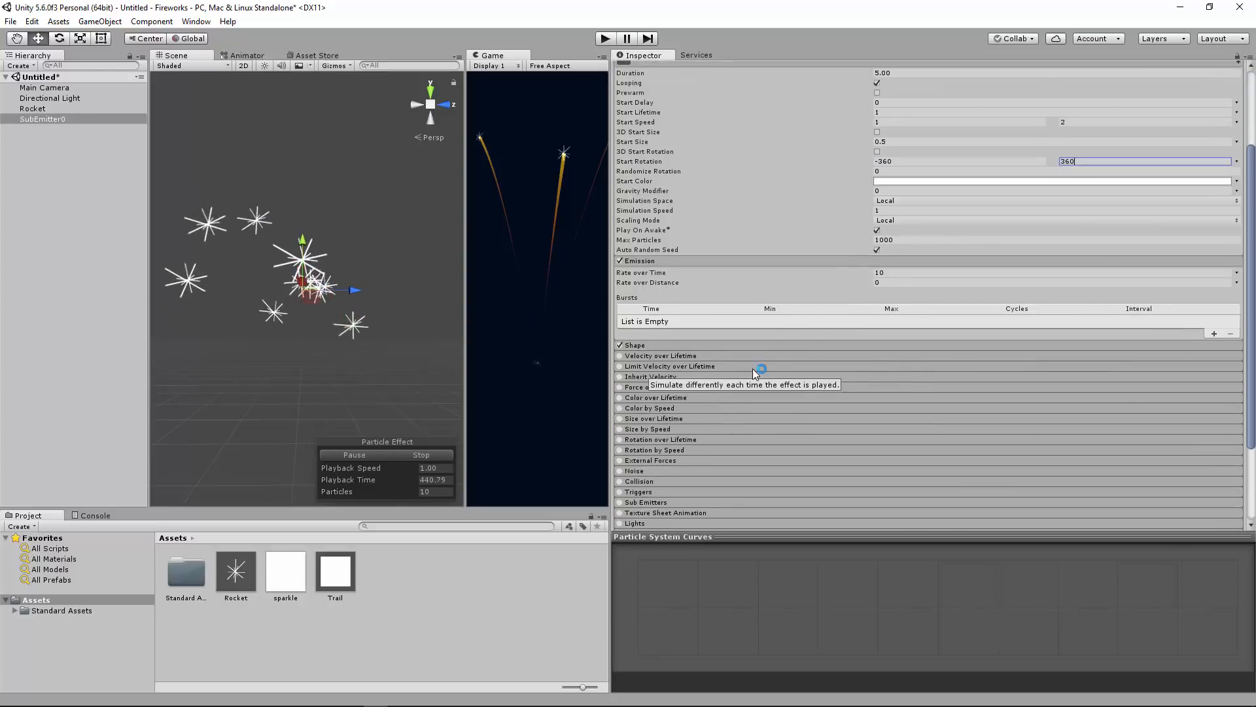
pyautogui.scroll(-1, 753, 367)
pyautogui.click(620, 400)
pyautogui.click(1237, 422)
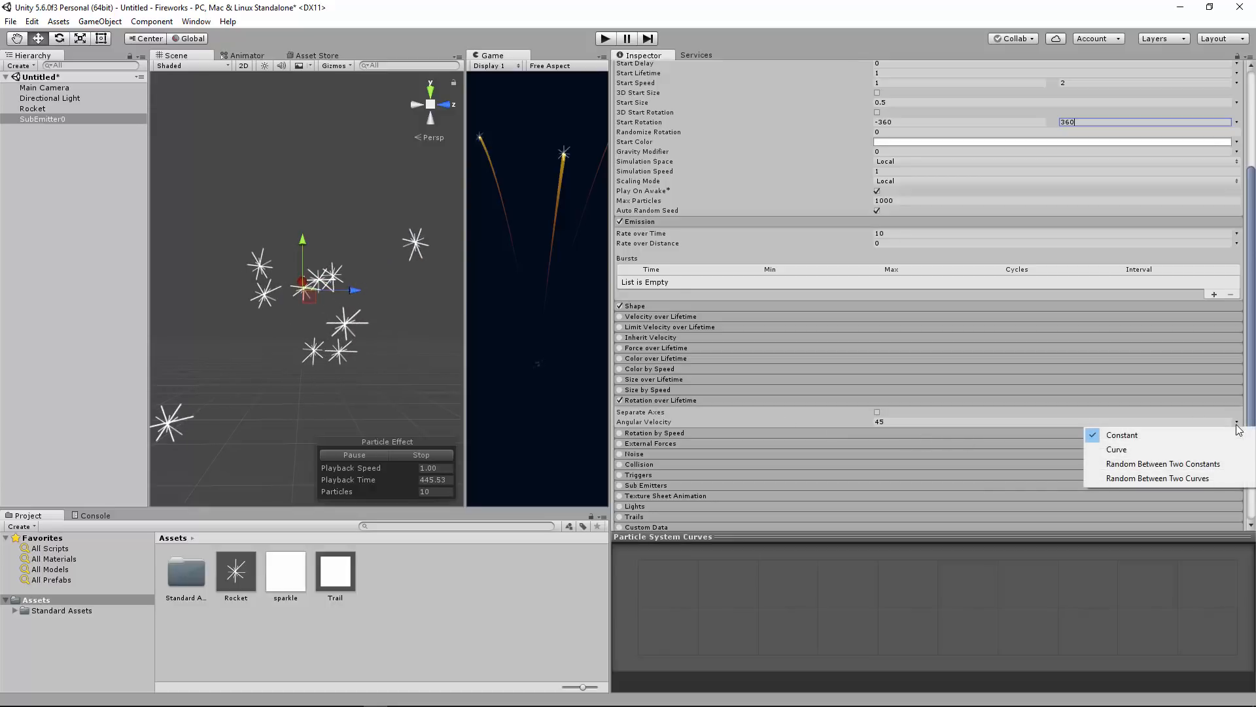
pyautogui.click(1188, 463)
pyautogui.click(934, 421)
pyautogui.write('-360')
pyautogui.press('Tab')
pyautogui.write('360')
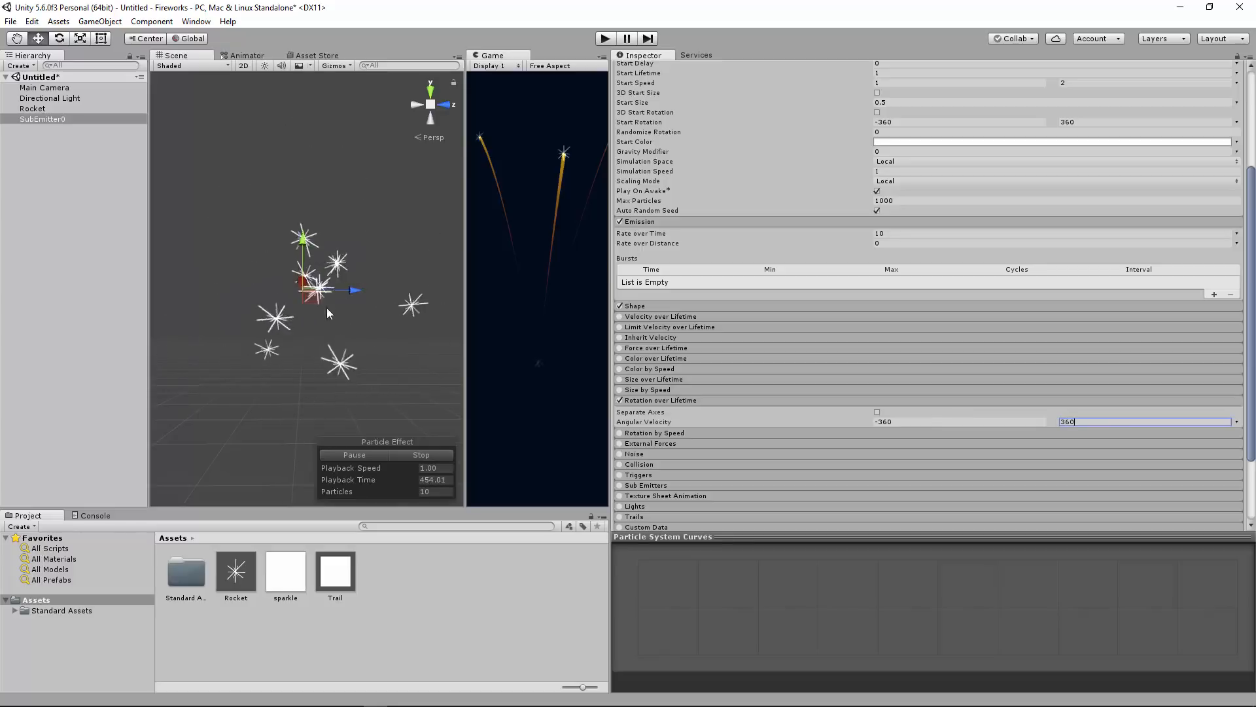
# - Make SubEmitter0 a child of Rocket in the scene hierarchy and check Rocket's Birth sub emitter entry
pyautogui.click(33, 108)
pyautogui.scroll(-3, 752, 301)
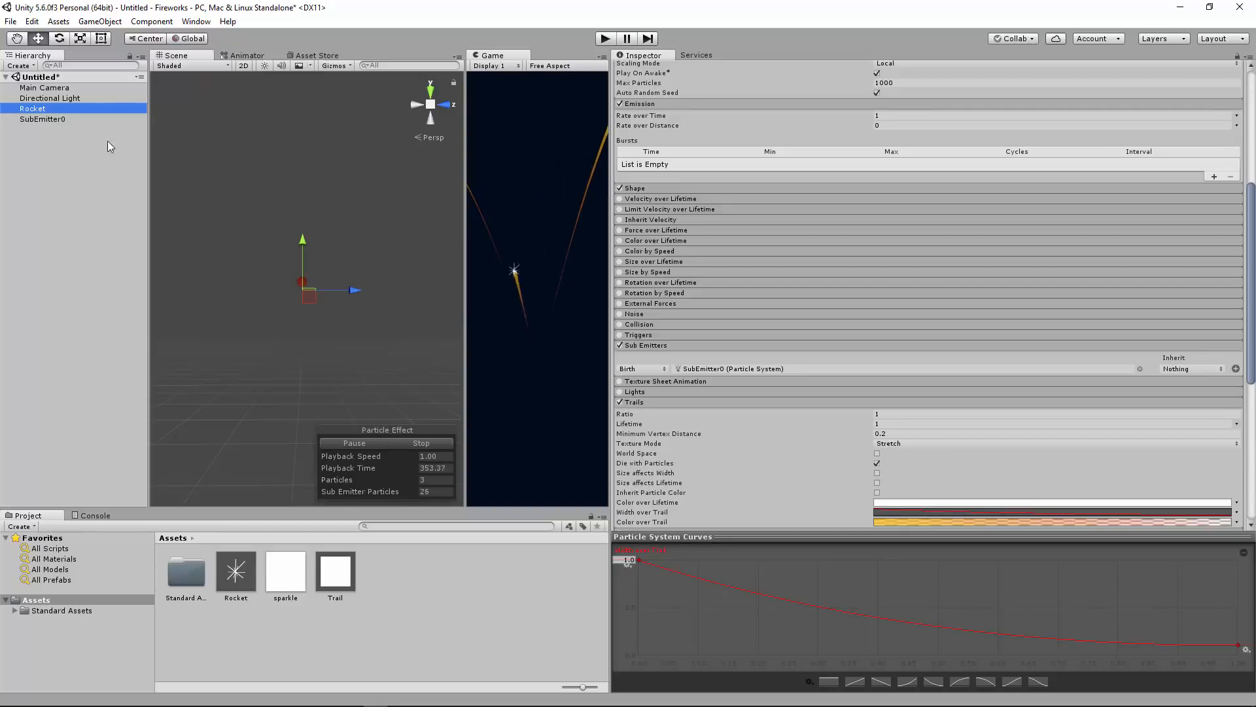
pyautogui.click(595, 336)
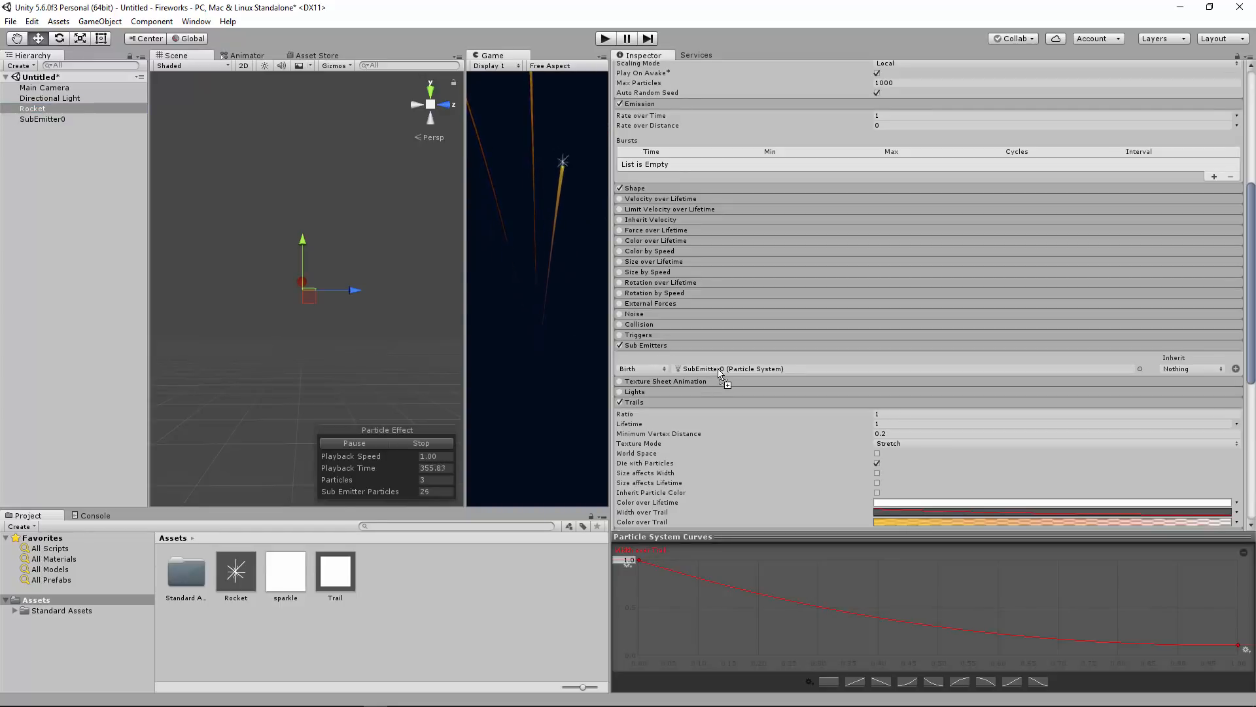
pyautogui.moveTo(61, 108); pyautogui.dragTo(62, 109)
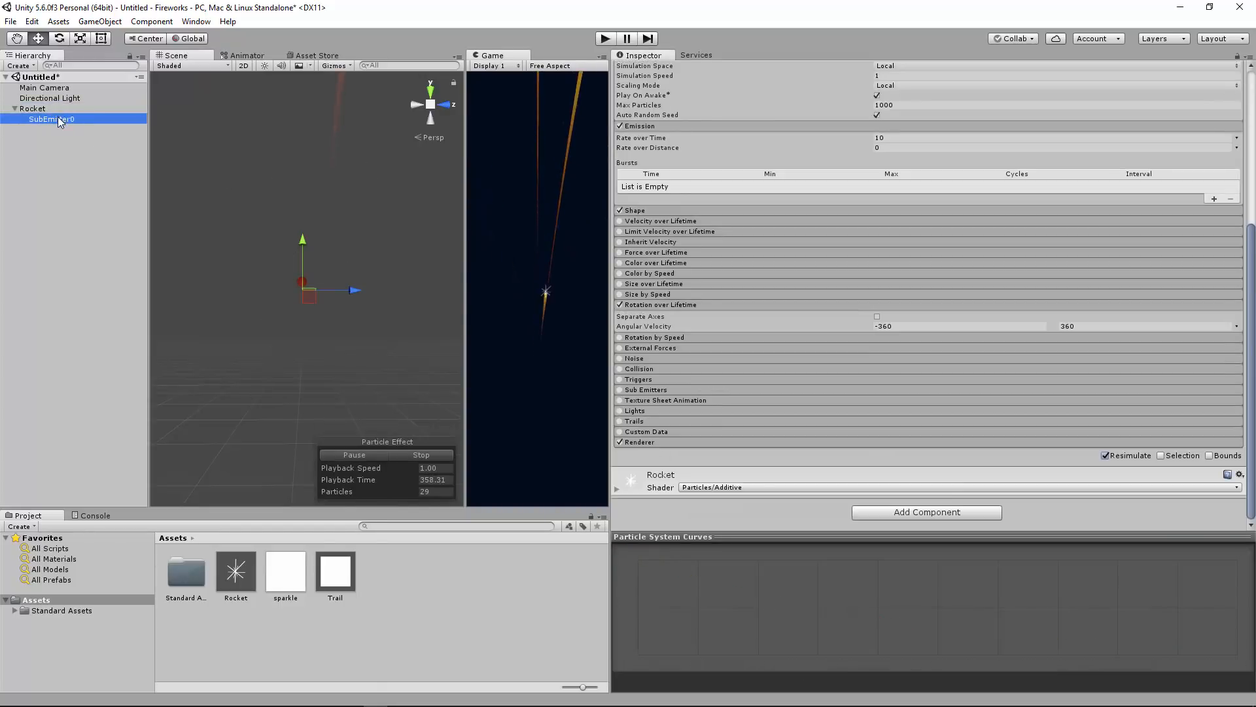
pyautogui.click(45, 108)
pyautogui.click(525, 325)
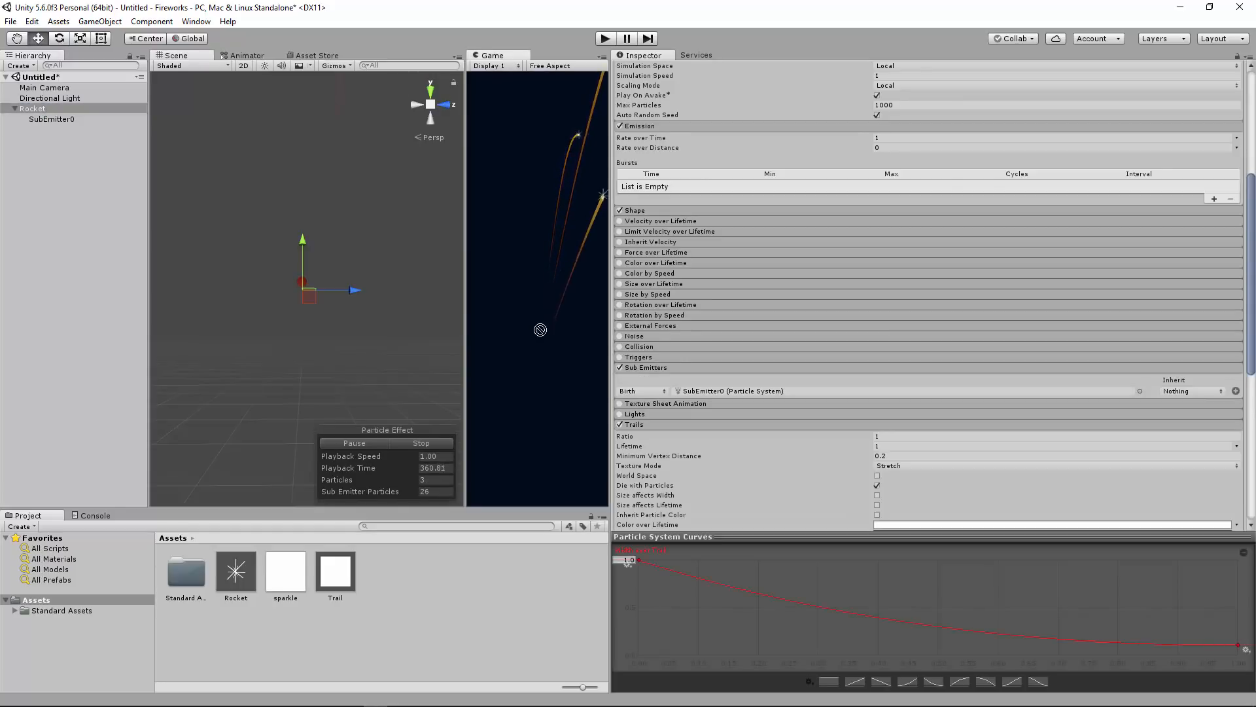
pyautogui.moveTo(702, 394); pyautogui.dragTo(706, 398)
pyautogui.scroll(3, 504, 293)
pyautogui.scroll(-3, 504, 292)
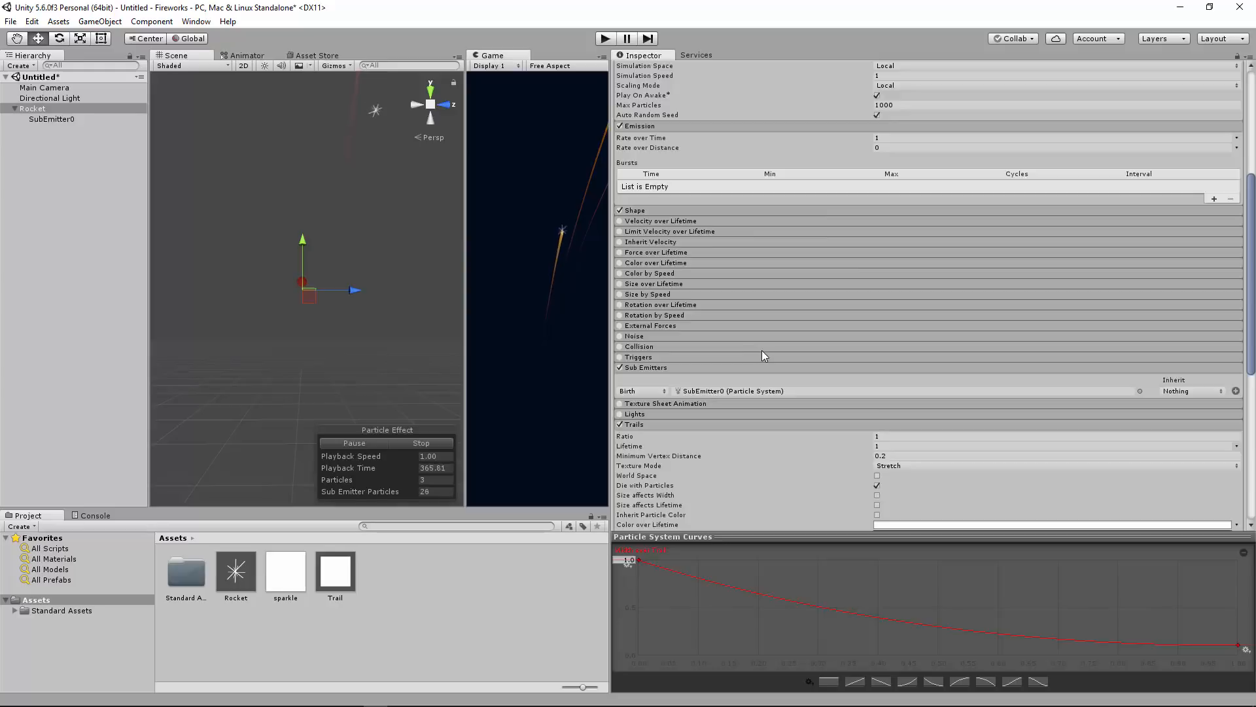
# - Try a Start Size of 25 on the Rocket particle system, and settle on 3
pyautogui.scroll(5, 861, 368)
pyautogui.click(901, 244)
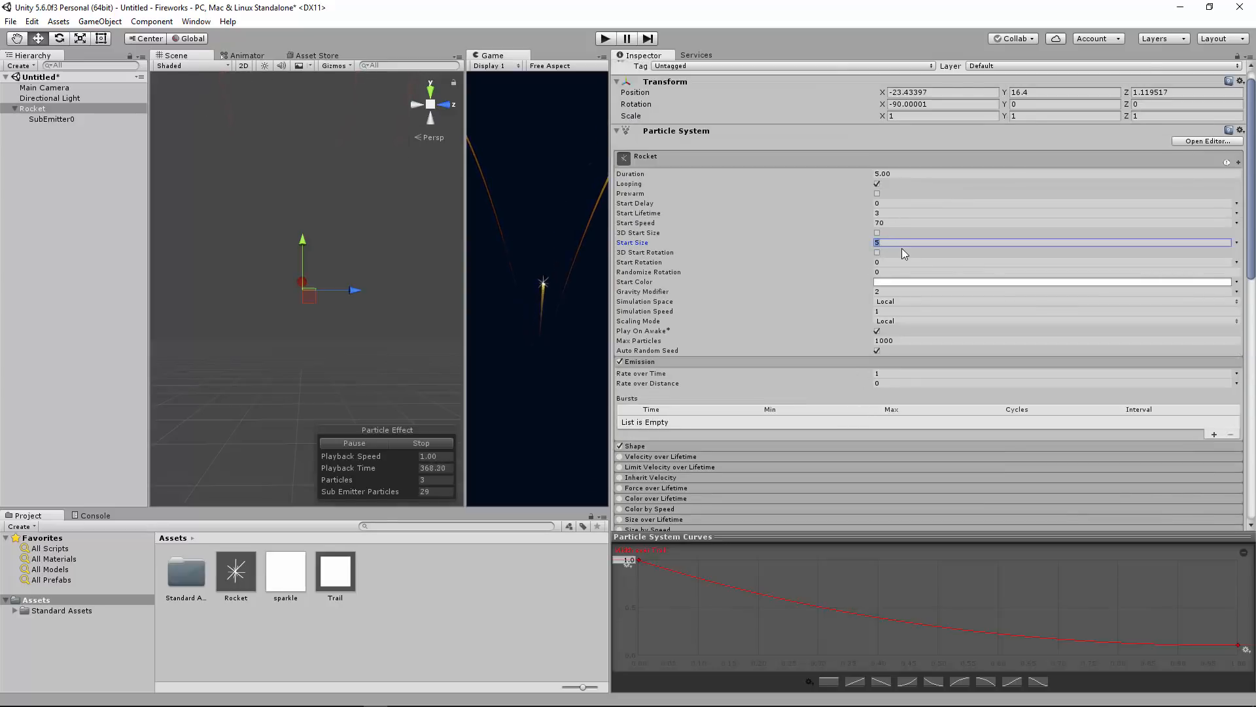
pyautogui.write('25')
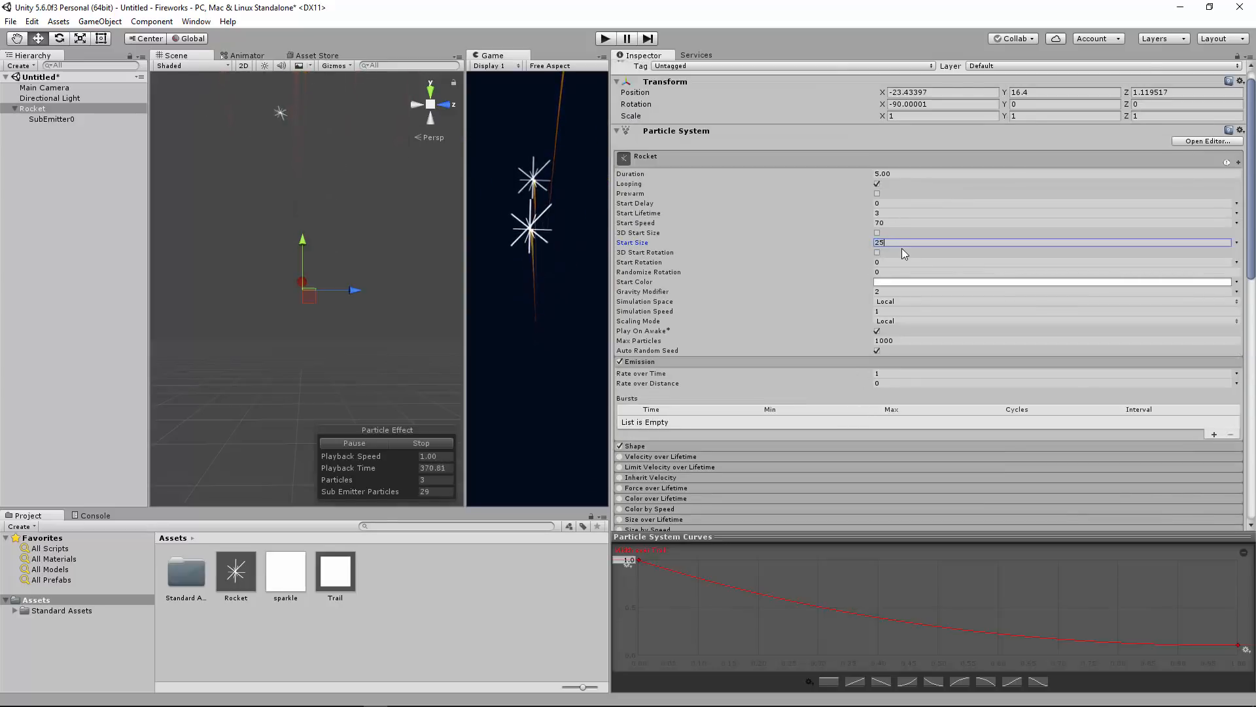
pyautogui.moveTo(610, 245); pyautogui.dragTo(707, 245)
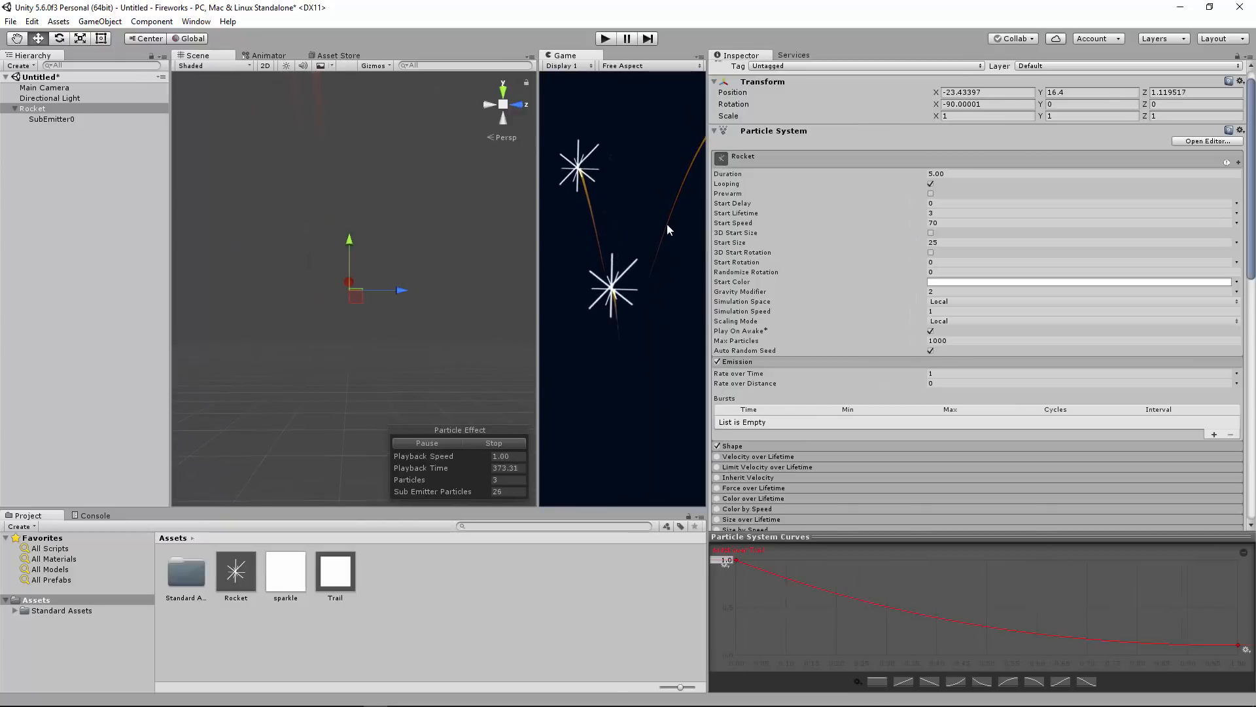
pyautogui.click(946, 243)
pyautogui.write('3')
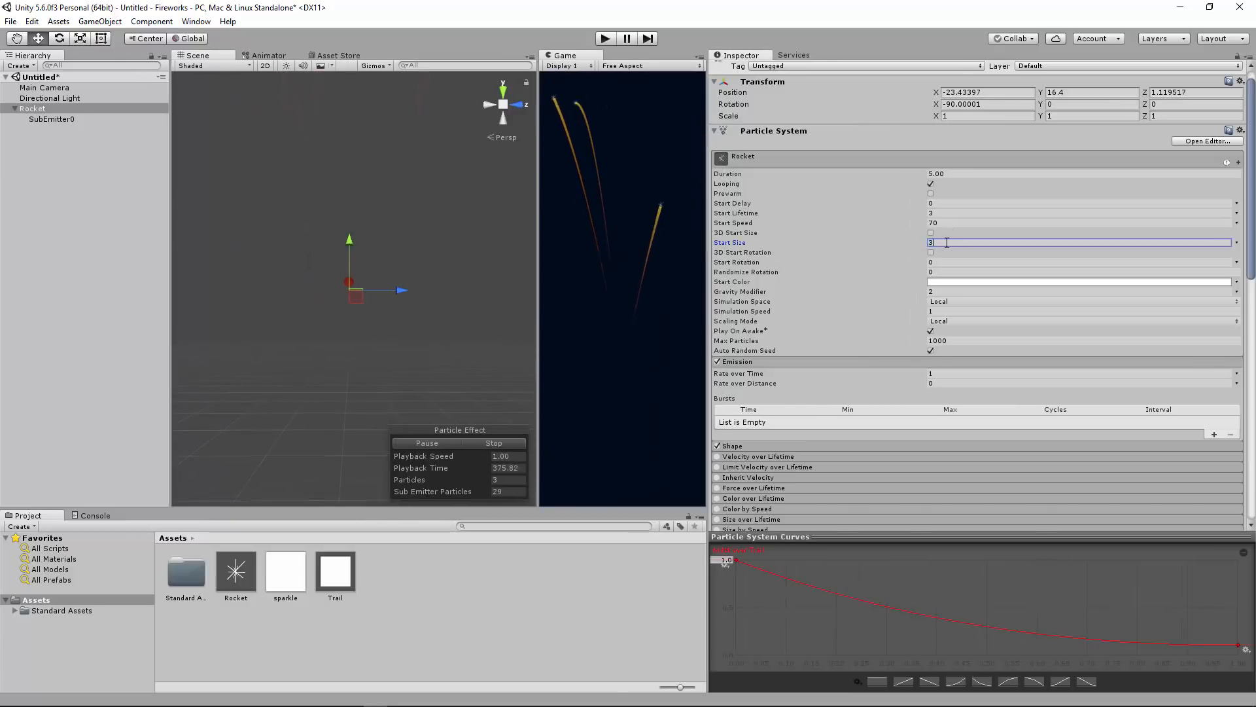
# - Set SubEmitter0's Start Size to 5 and its emission Rate over Time to 50
pyautogui.click(55, 120)
pyautogui.click(957, 243)
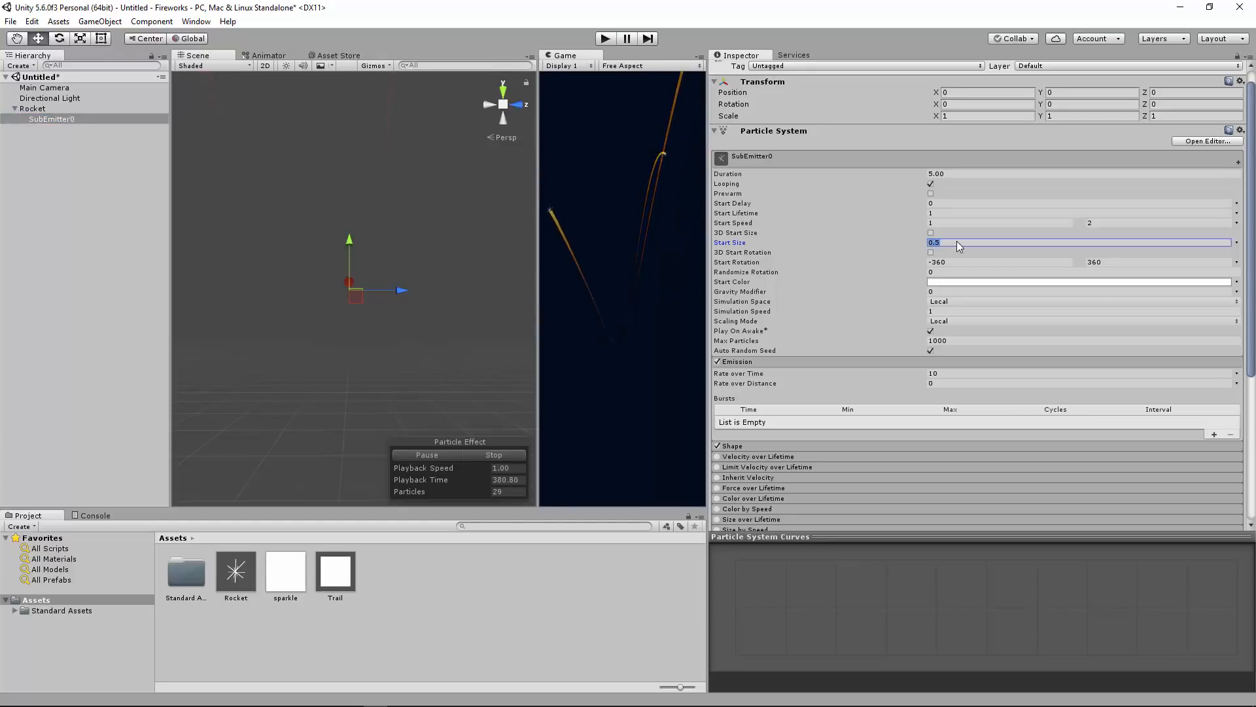
pyautogui.write('5')
pyautogui.moveTo(538, 311); pyautogui.dragTo(386, 312)
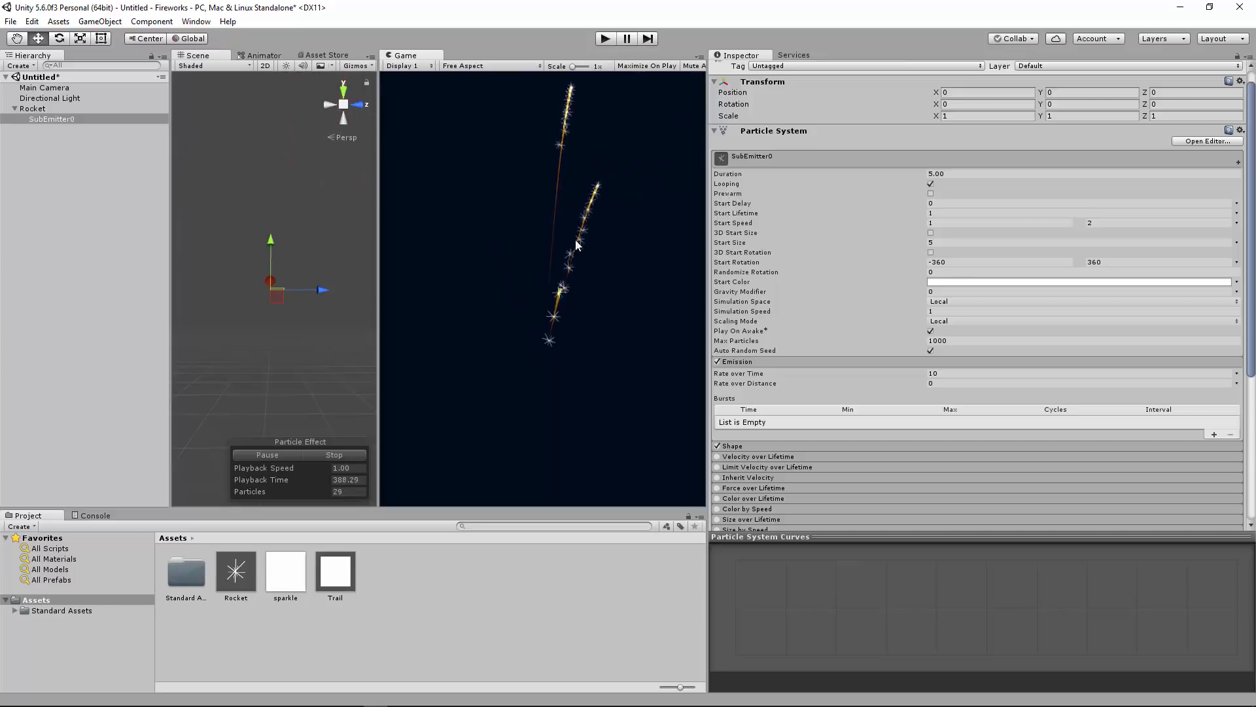
pyautogui.scroll(-3, 819, 390)
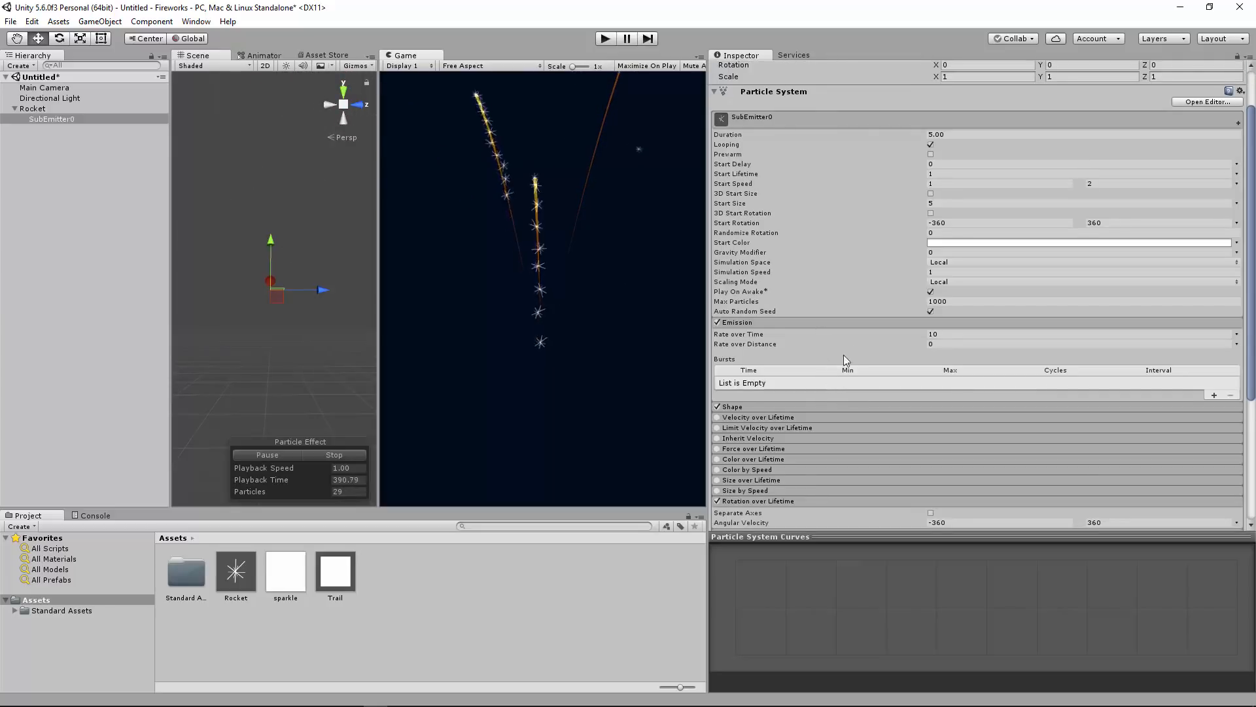
pyautogui.click(948, 334)
pyautogui.write('50')
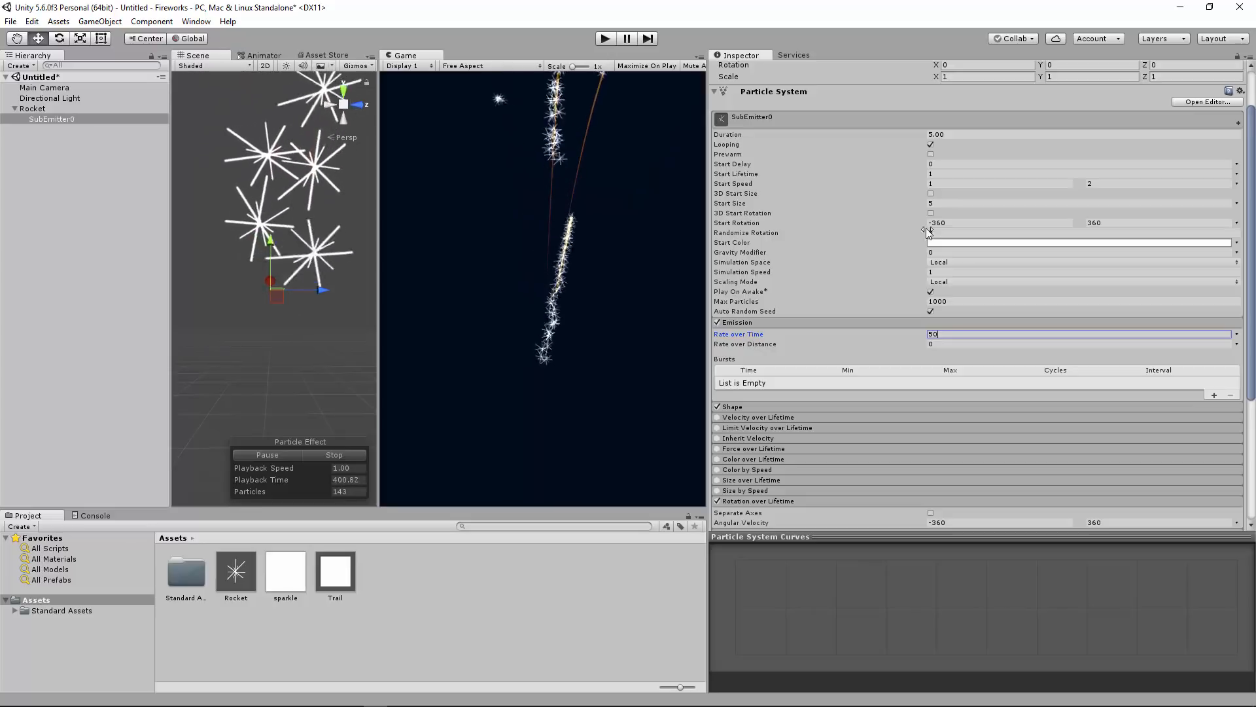
# - Reduce SubEmitter0's Start Size, trying 1 and settling on 2
pyautogui.click(945, 203)
pyautogui.write('1')
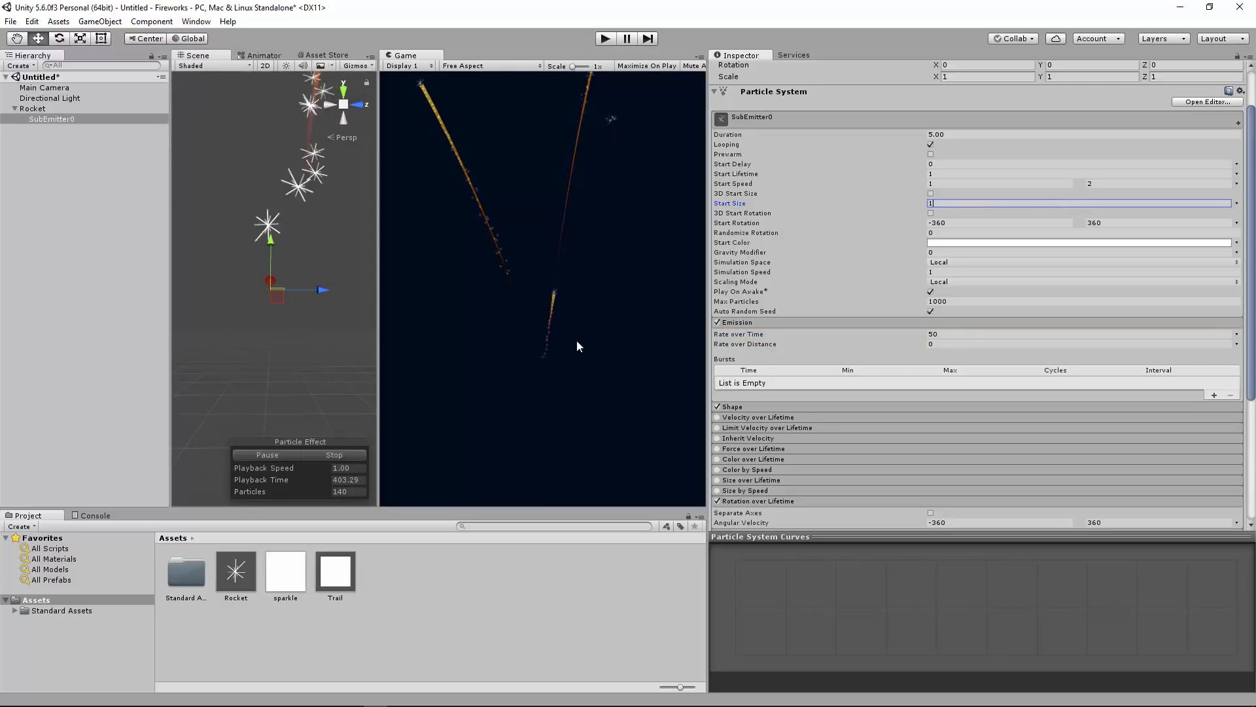
pyautogui.press('BackSpace')
pyautogui.write('2')
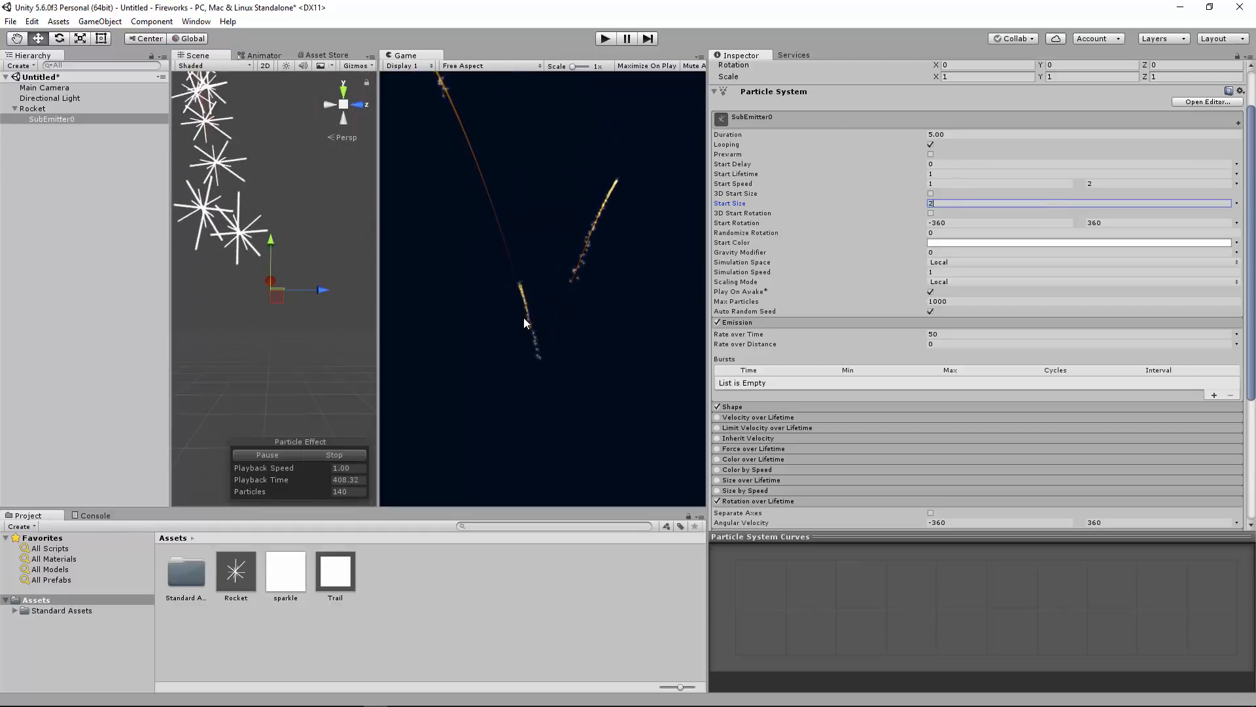
# - Enlarge the Game view and set its scale to 1.5x to inspect the sparkling trails
pyautogui.moveTo(708, 301); pyautogui.dragTo(965, 299)
pyautogui.moveTo(516, 292); pyautogui.dragTo(344, 291)
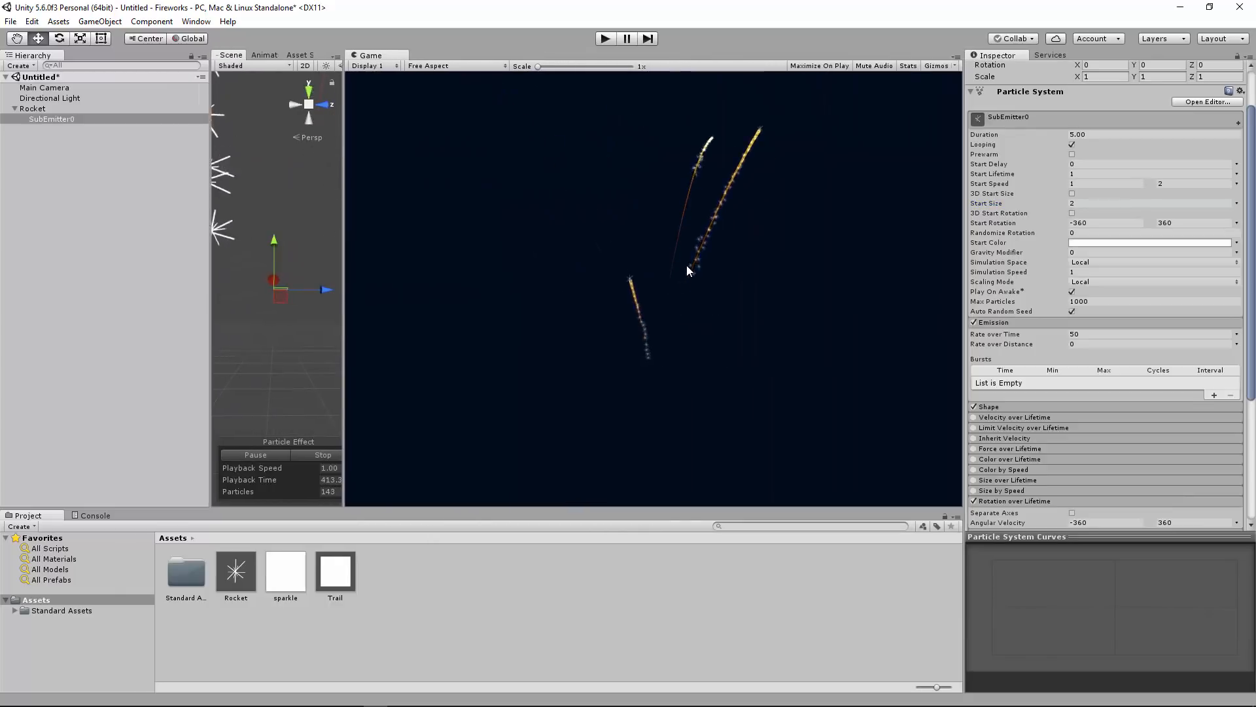
pyautogui.moveTo(537, 67); pyautogui.dragTo(563, 68)
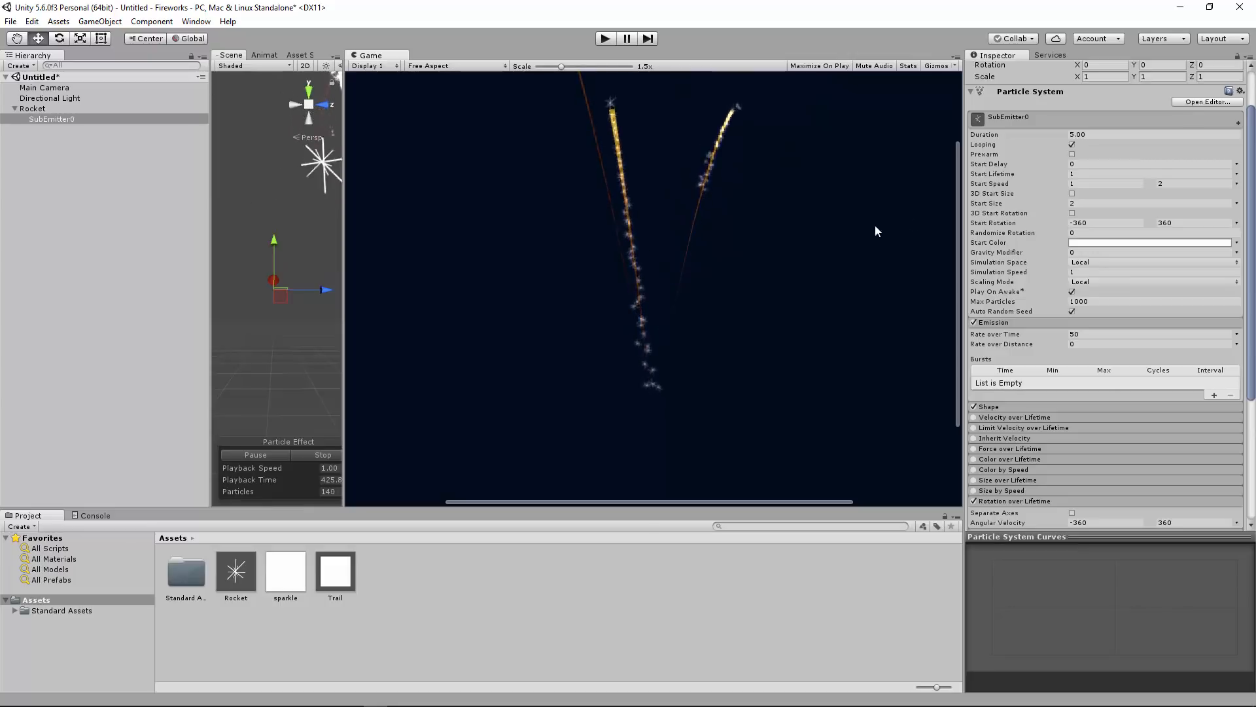
# - Enable Color over Lifetime on SubEmitter0 and set the start colour of its gradient to orange
pyautogui.moveTo(964, 224); pyautogui.dragTo(644, 249)
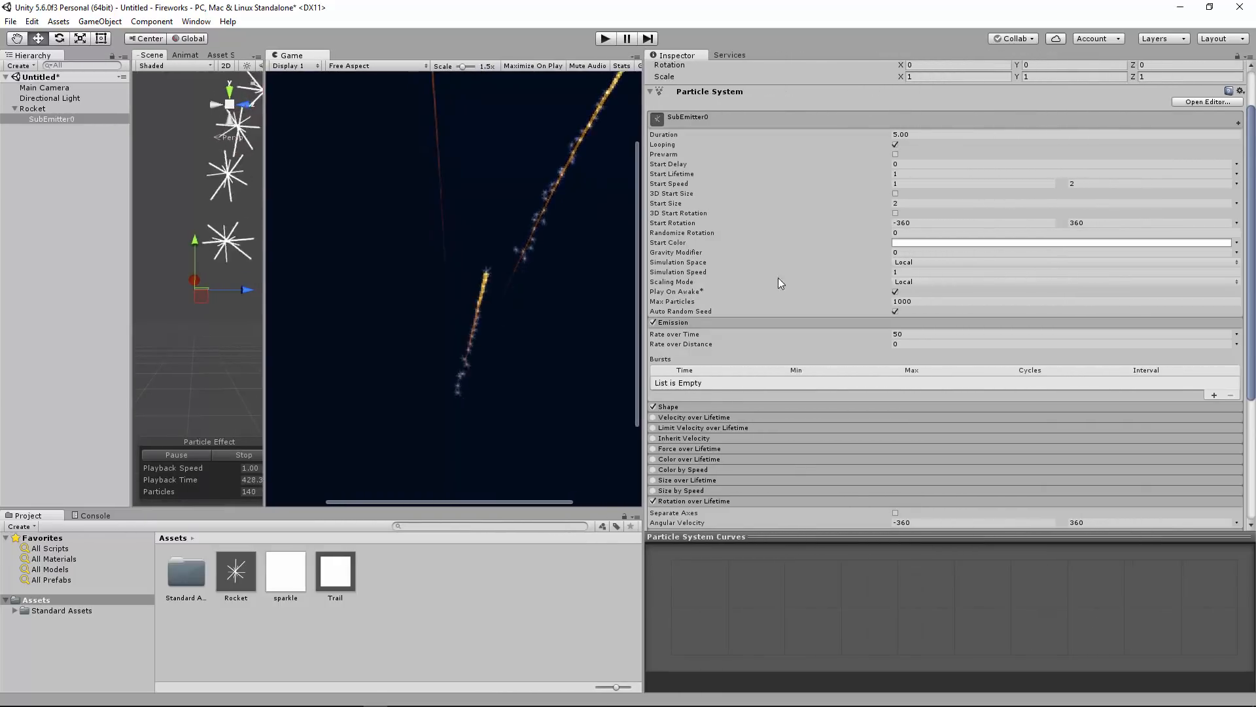
pyautogui.scroll(-5, 779, 277)
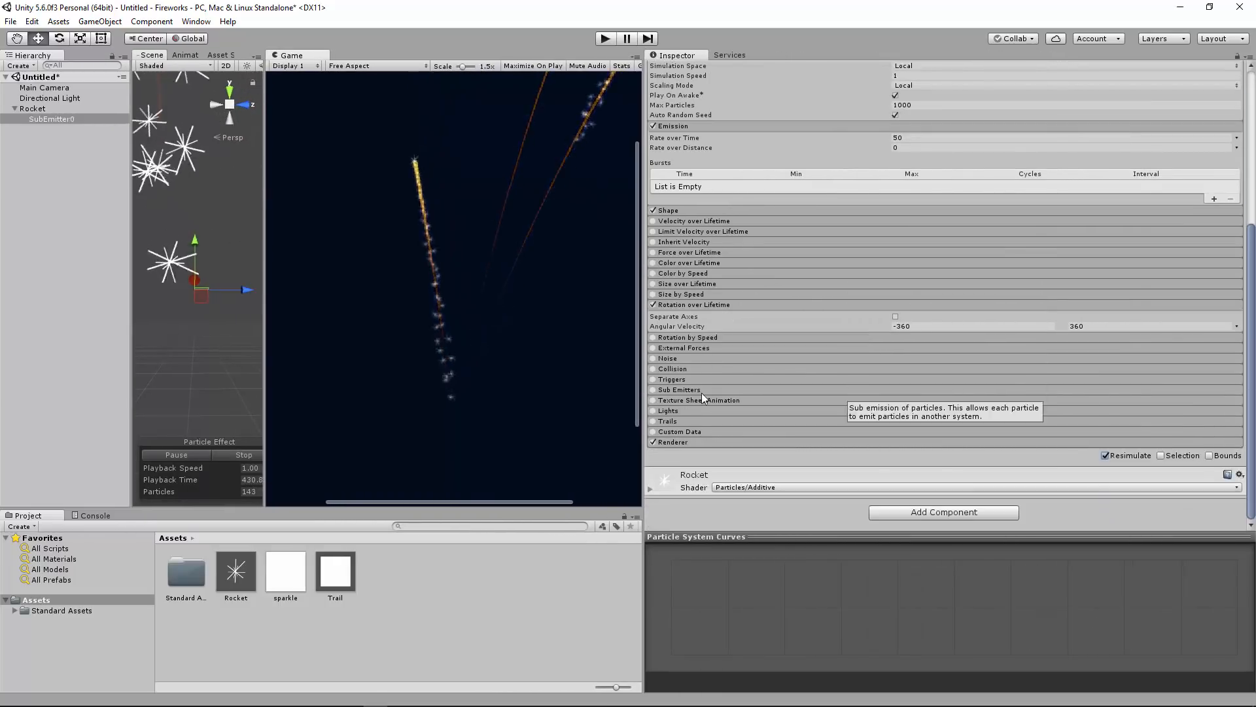
pyautogui.click(653, 262)
pyautogui.click(674, 261)
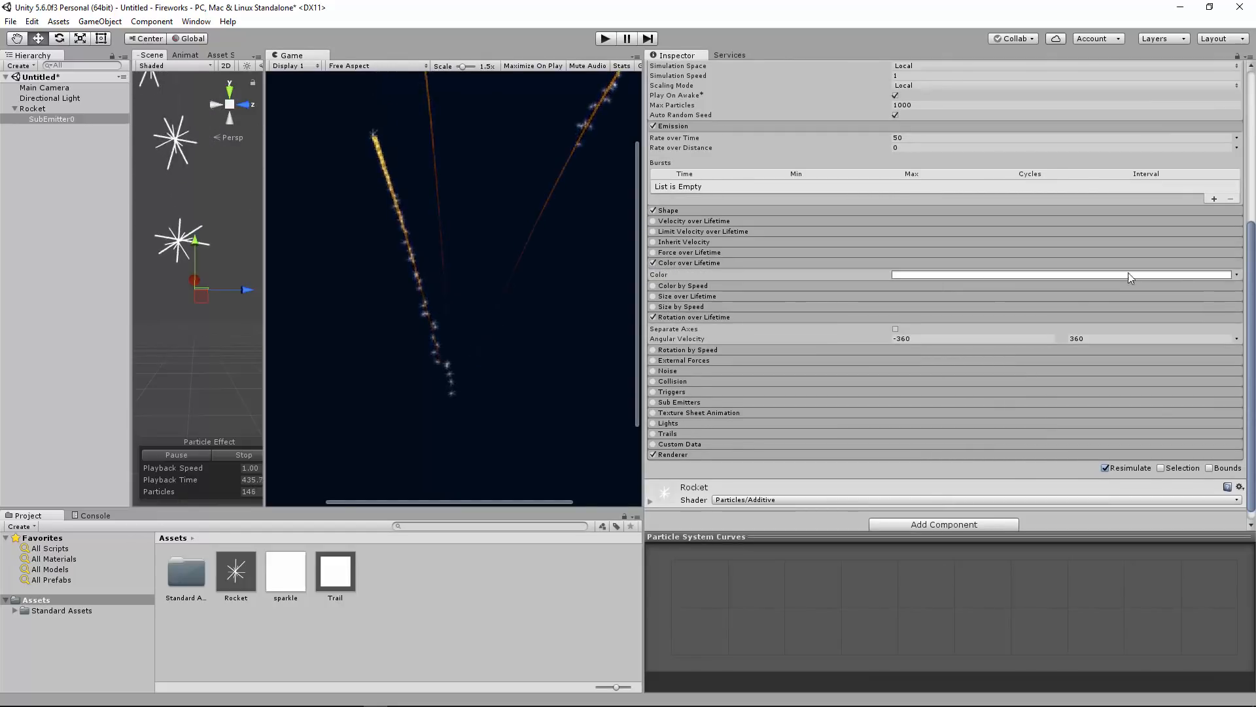
pyautogui.click(1214, 274)
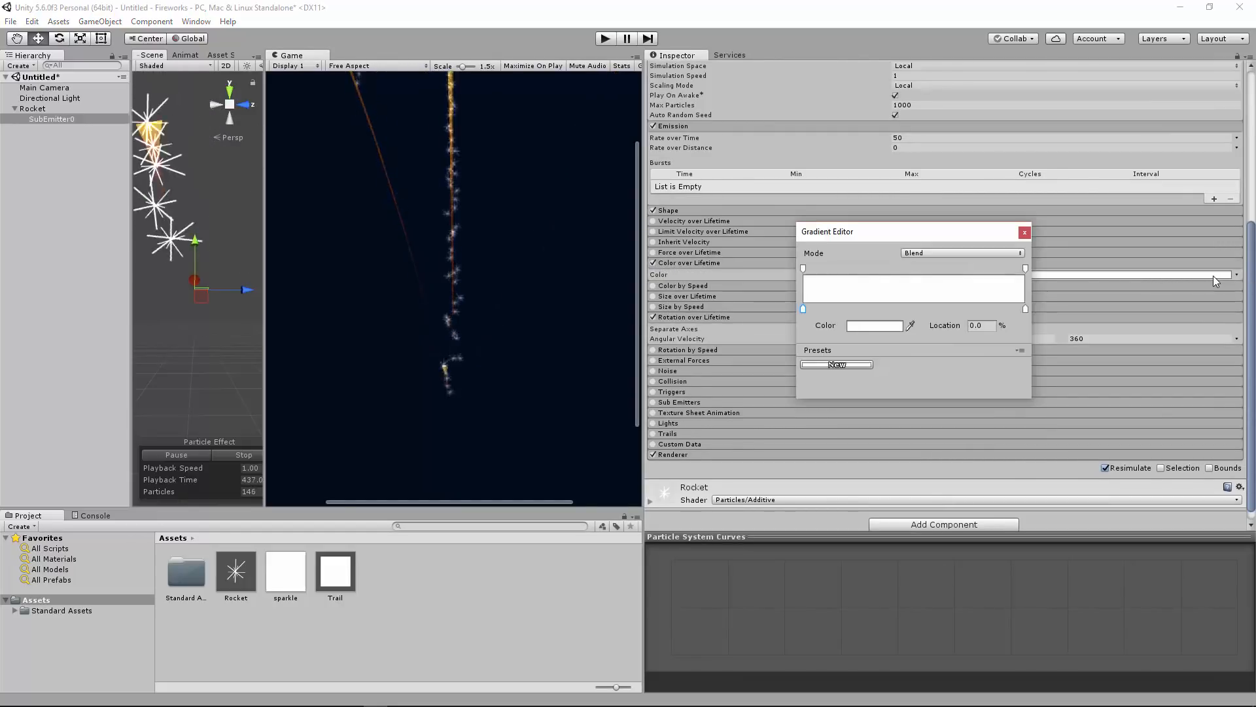
pyautogui.doubleClick(803, 310)
pyautogui.click(1048, 334)
pyautogui.moveTo(1029, 270); pyautogui.dragTo(1048, 260)
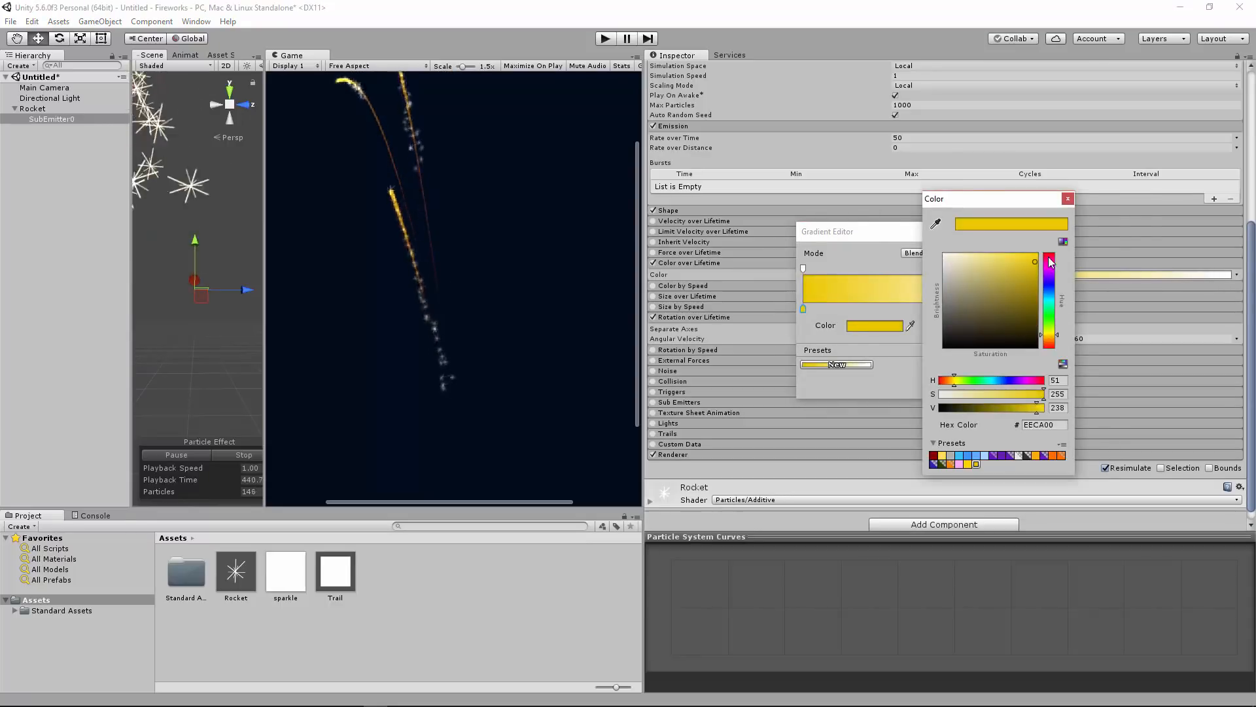
pyautogui.click(1048, 340)
pyautogui.click(1067, 198)
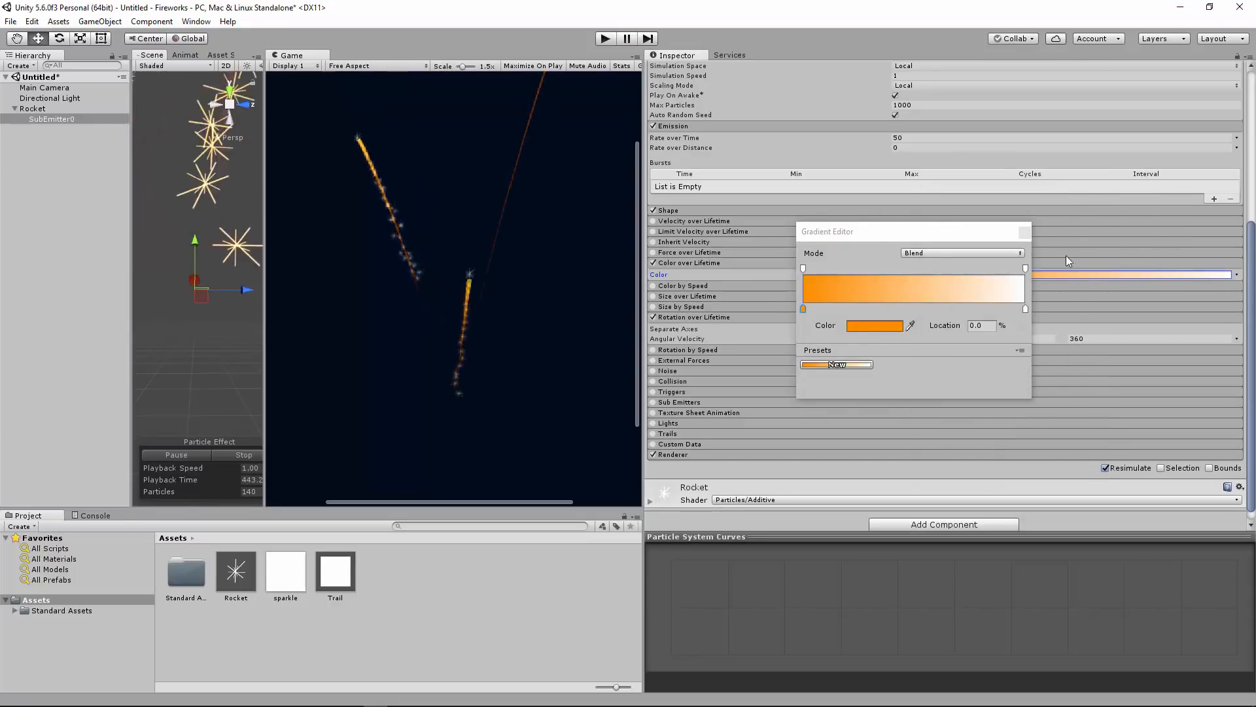
# - Set the end colour of SubEmitter0's Color over Lifetime gradient to red
pyautogui.click(1025, 308)
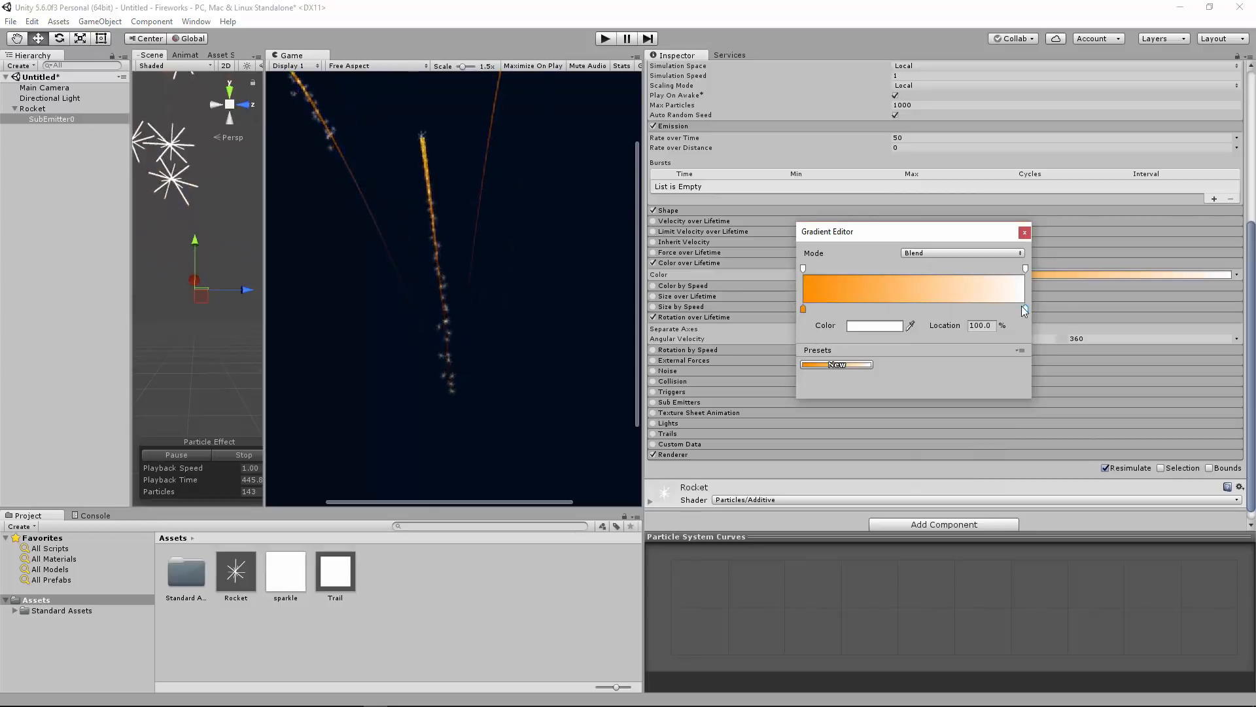
pyautogui.doubleClick(1022, 309)
pyautogui.click(1023, 308)
pyautogui.click(1067, 198)
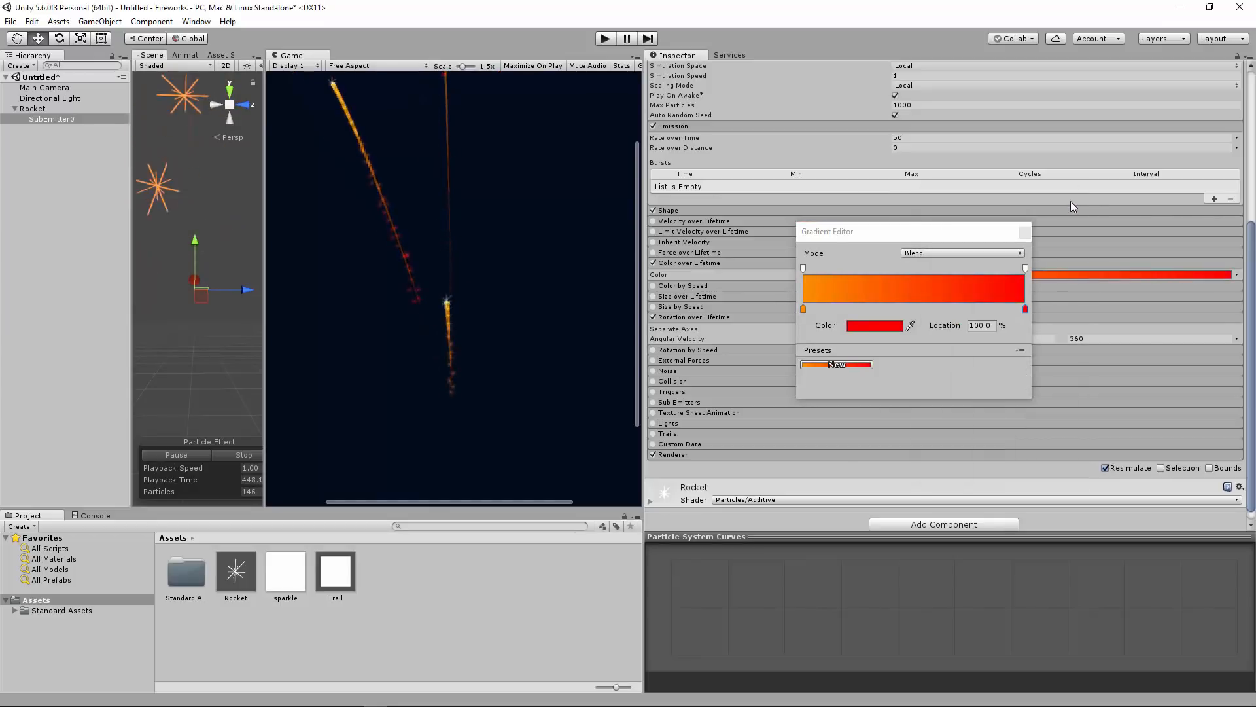
# - Fade the end of the orange-to-red gradient to alpha 0 and save the gradient as a preset
pyautogui.click(1026, 269)
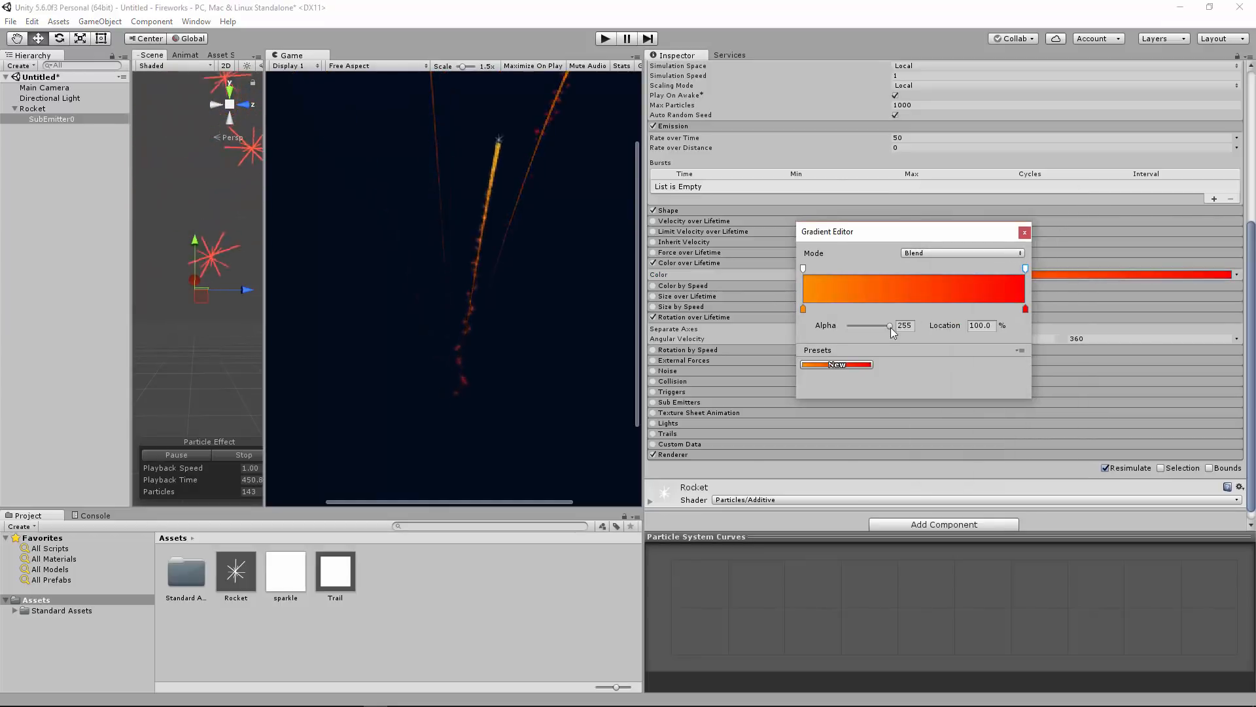
pyautogui.moveTo(890, 325); pyautogui.dragTo(851, 324)
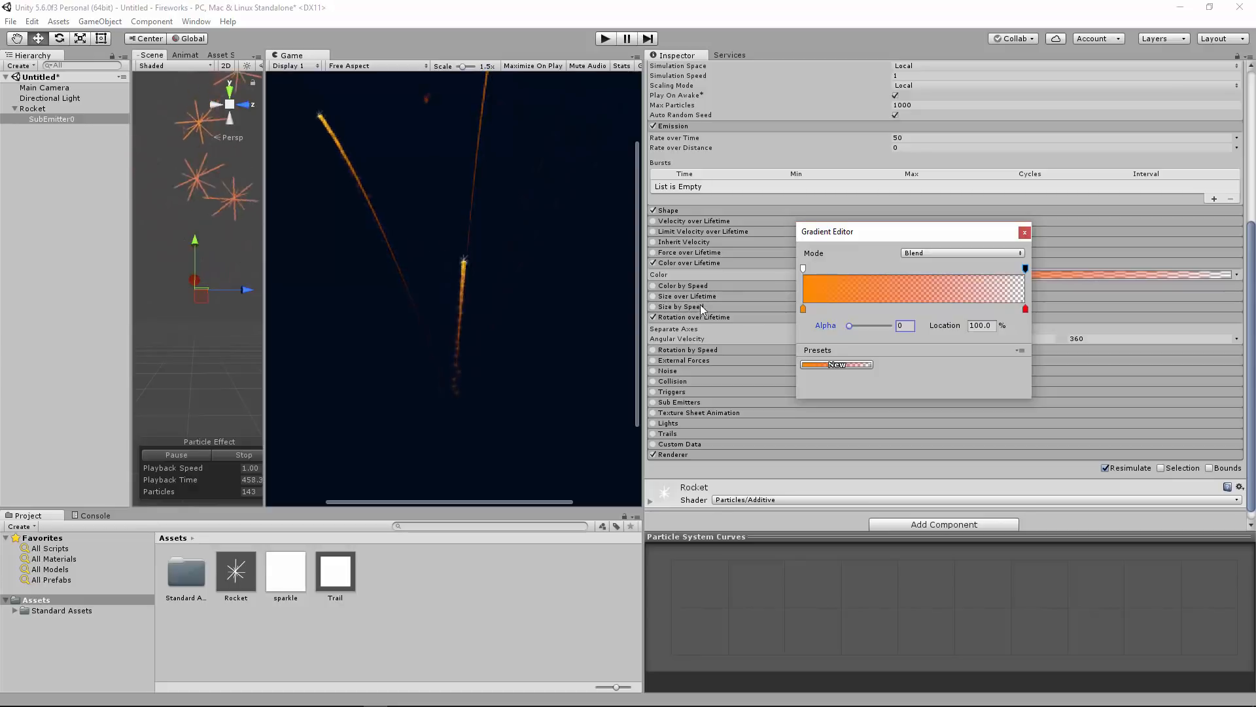
pyautogui.click(815, 366)
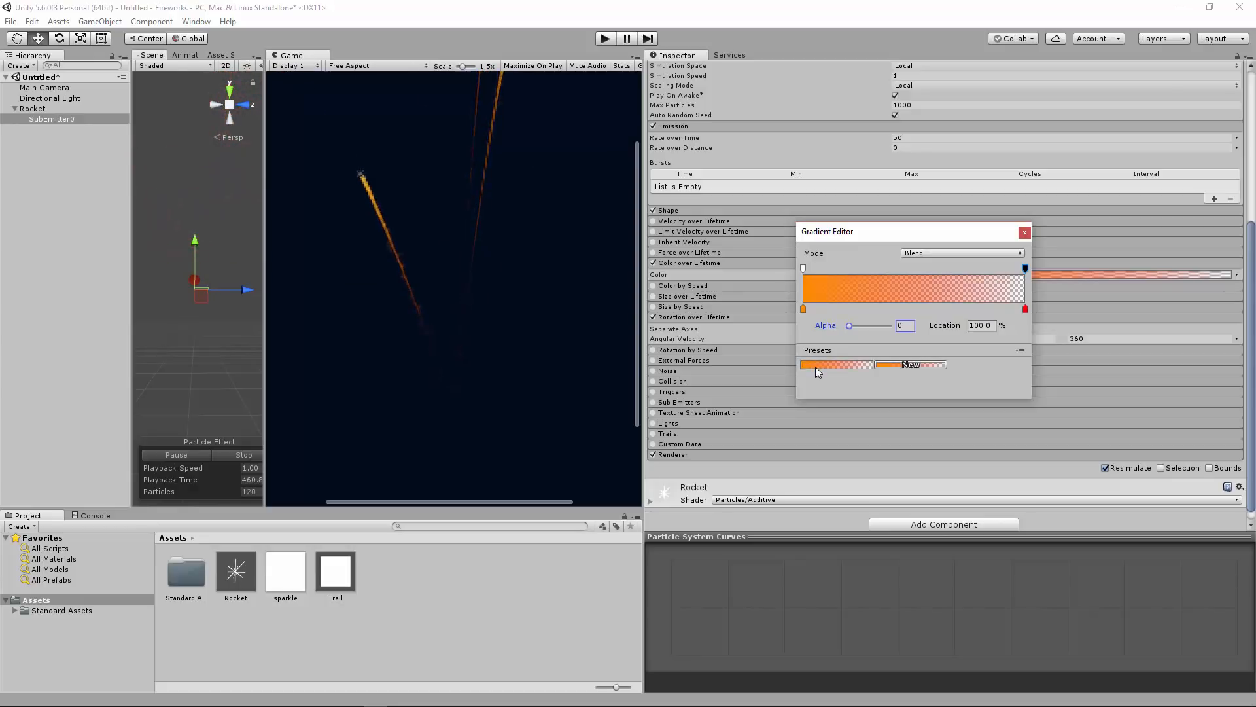
pyautogui.click(1024, 231)
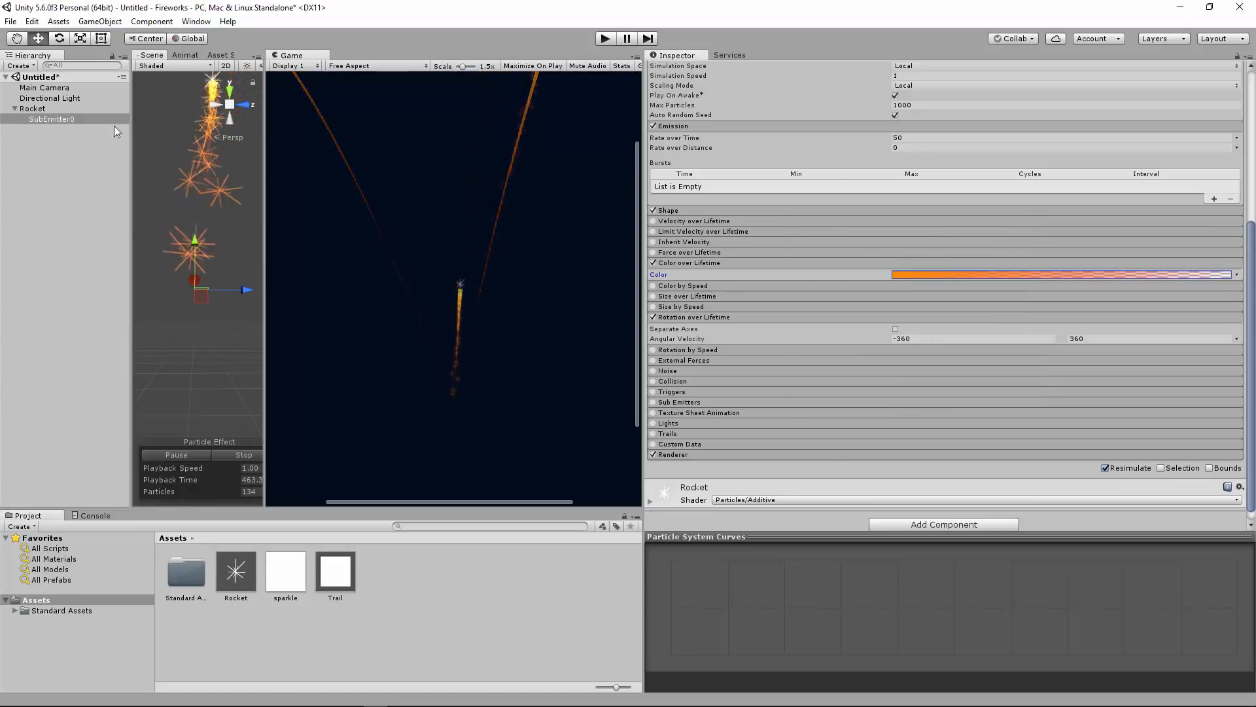
# - Reduce the maximum of the Rocket's Width over Trail curve to 0.5
pyautogui.click(66, 108)
pyautogui.scroll(-2, 772, 356)
pyautogui.scroll(-1, 772, 356)
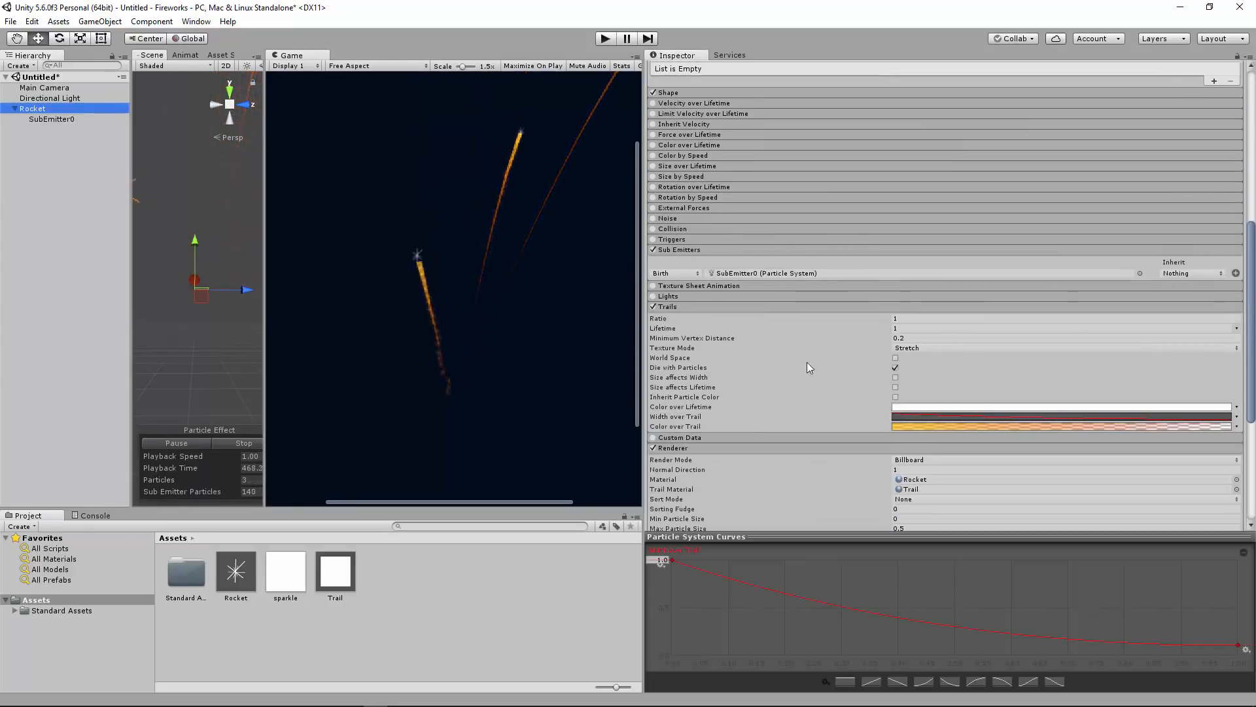
pyautogui.click(905, 419)
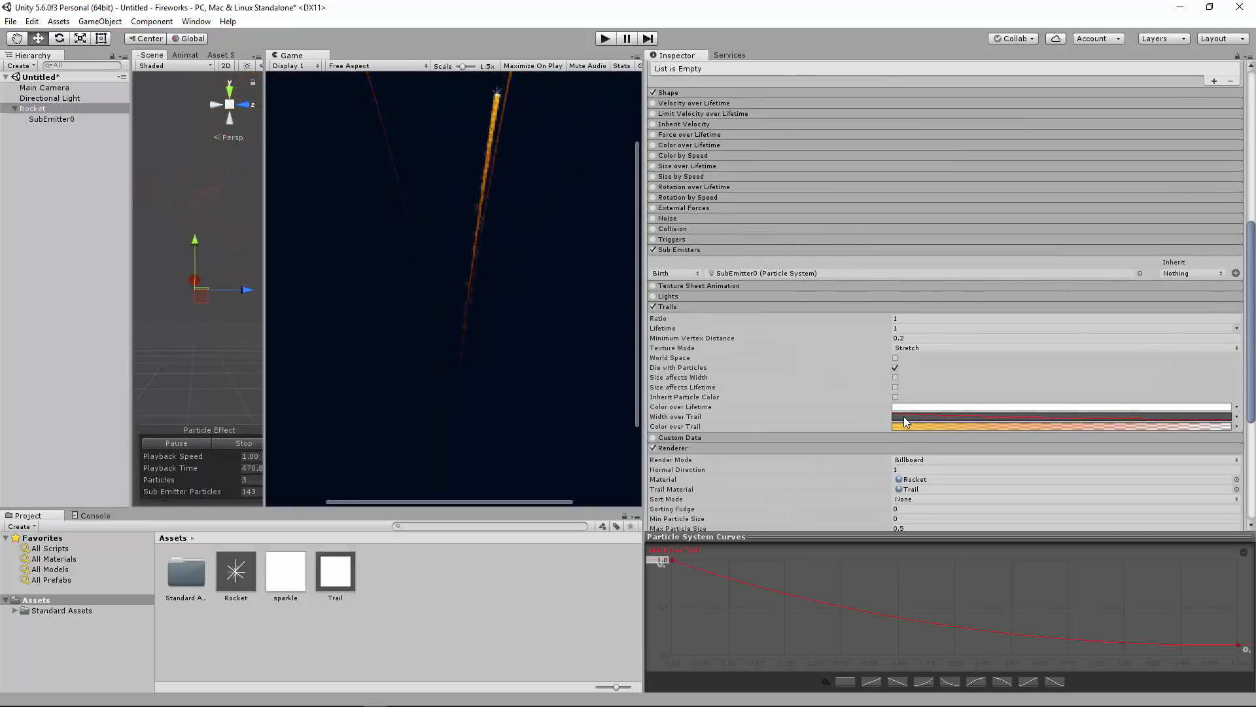
pyautogui.click(662, 560)
pyautogui.write('.5')
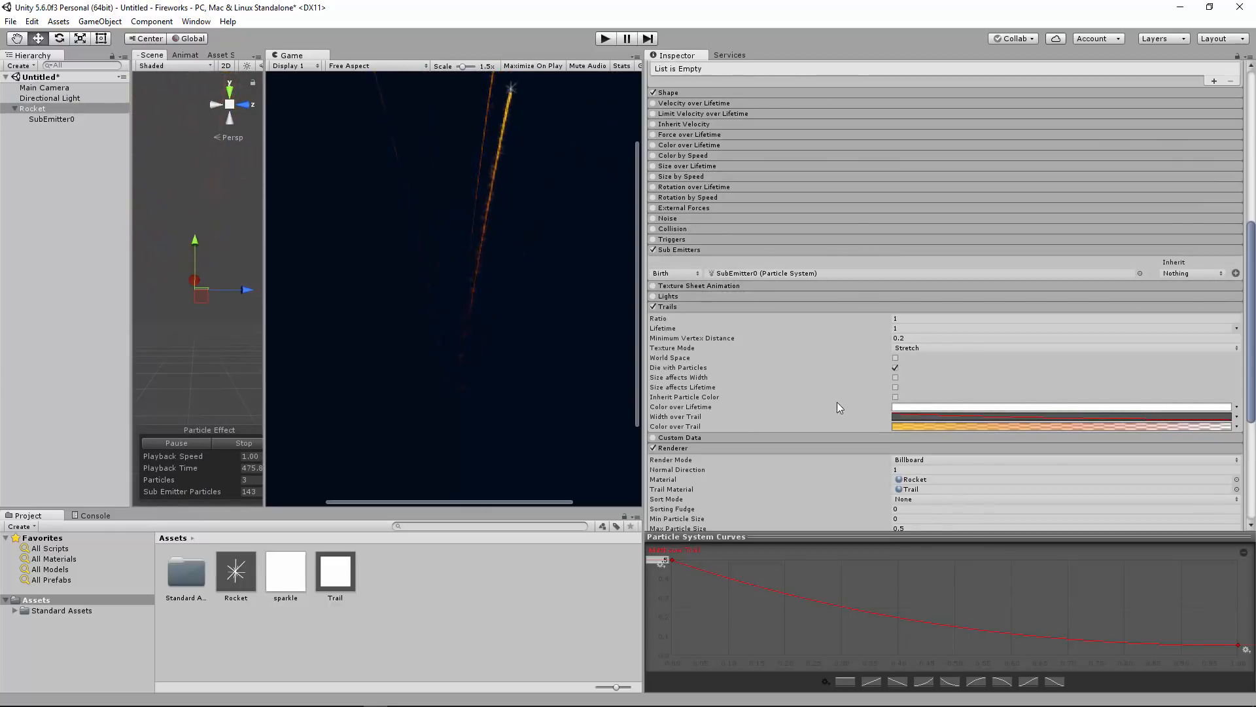
# - Change the start colour of the Rocket's Color over Trail gradient to light blue and save the gradient as a preset
pyautogui.click(908, 427)
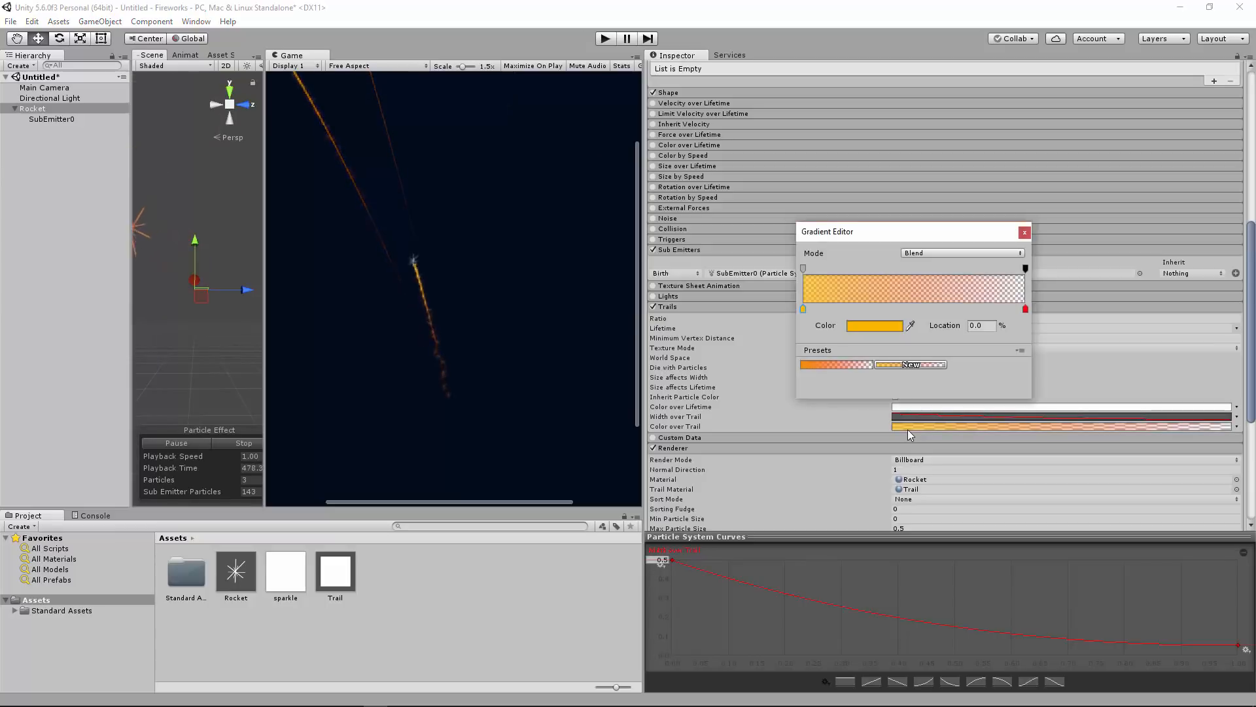
pyautogui.doubleClick(803, 309)
pyautogui.moveTo(1047, 335); pyautogui.dragTo(1047, 295)
pyautogui.click(1067, 199)
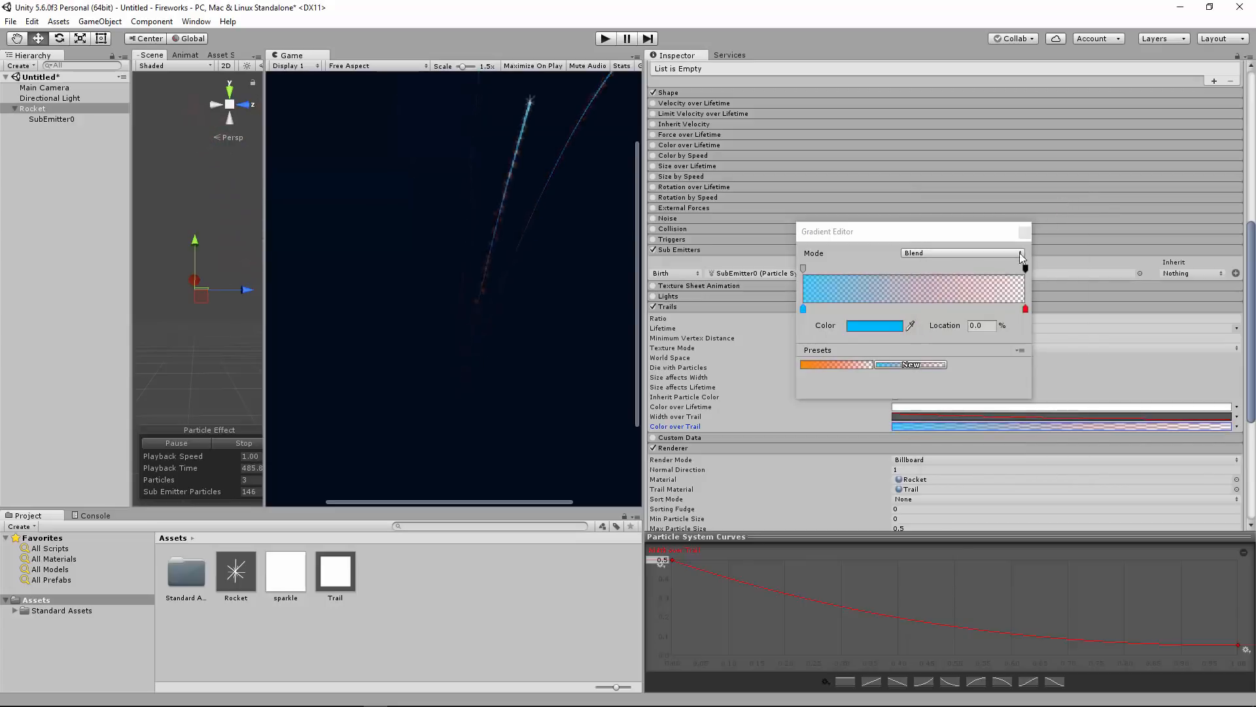
pyautogui.click(904, 365)
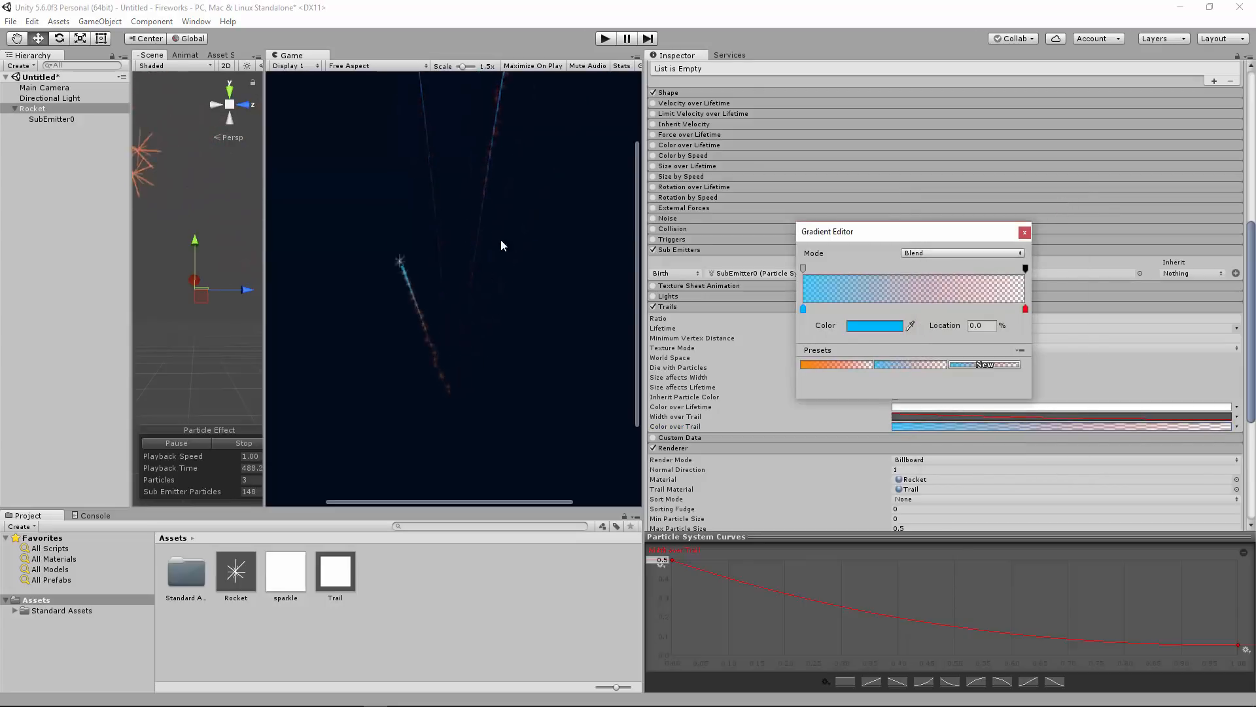
# - Apply the fading orange preset to the Rocket's Color over Trail and change its start colour to red-orange (FD2F00)
pyautogui.click(844, 365)
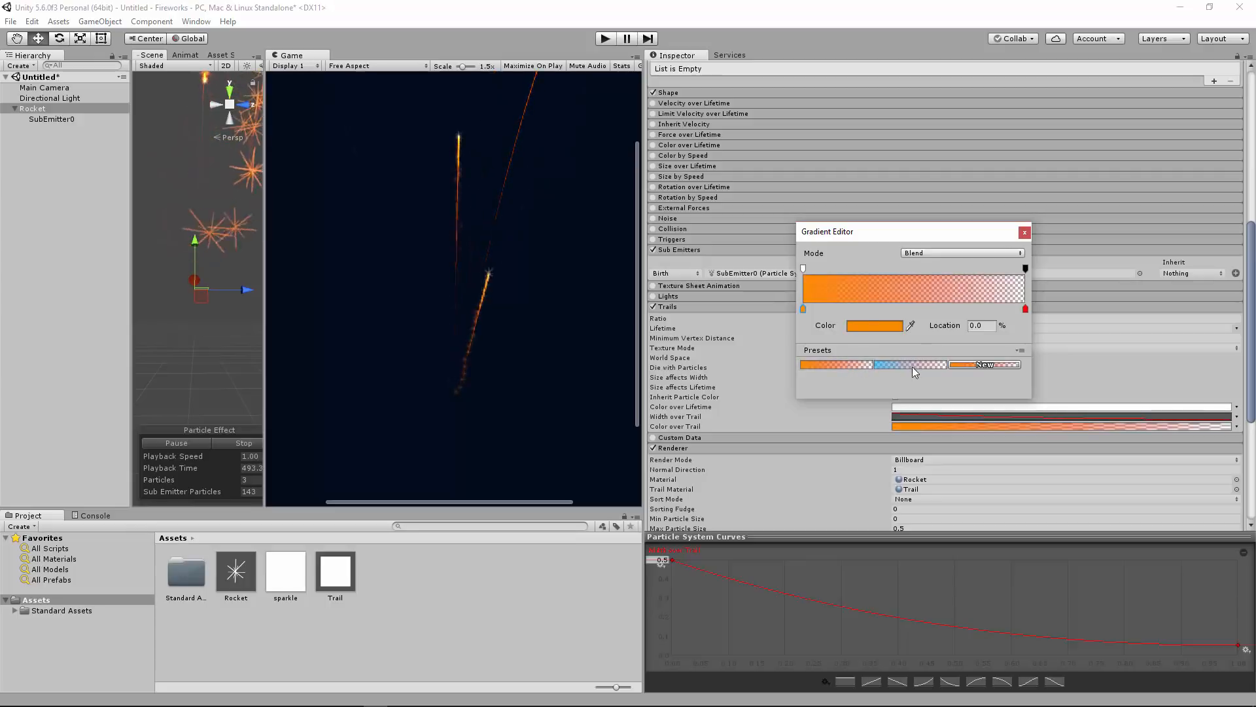
pyautogui.doubleClick(803, 308)
pyautogui.moveTo(1054, 338); pyautogui.dragTo(1052, 344)
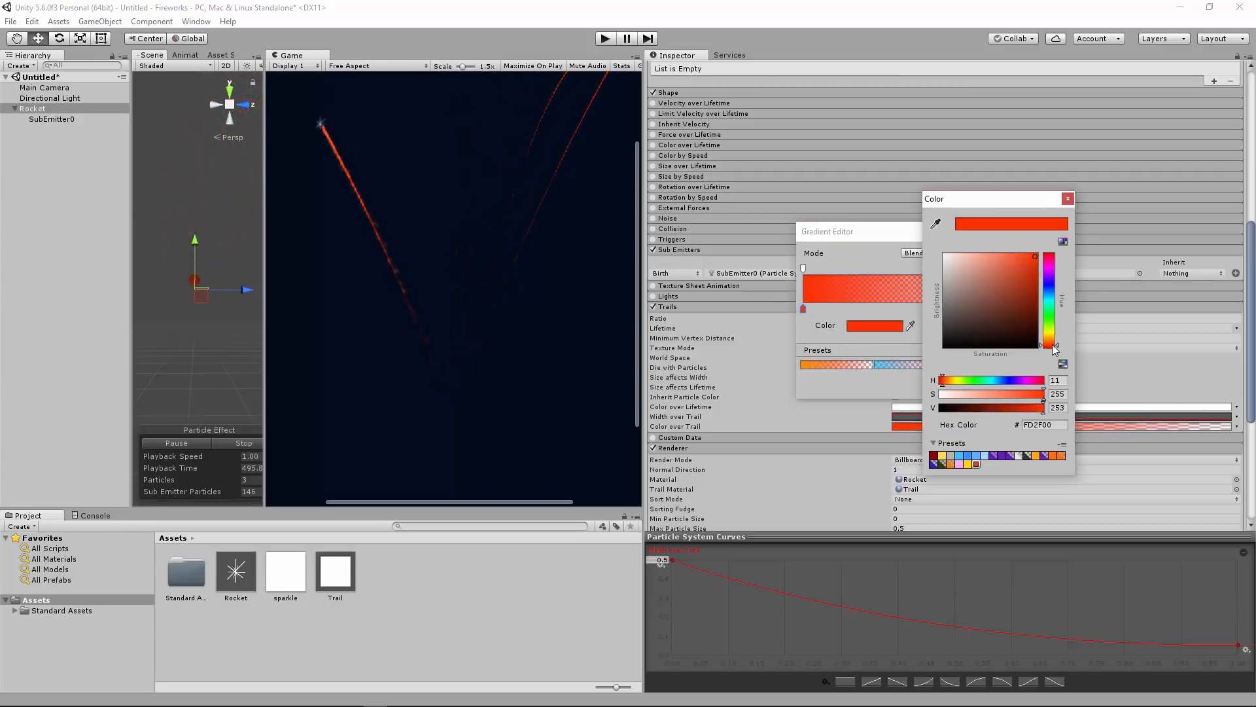
pyautogui.click(1066, 200)
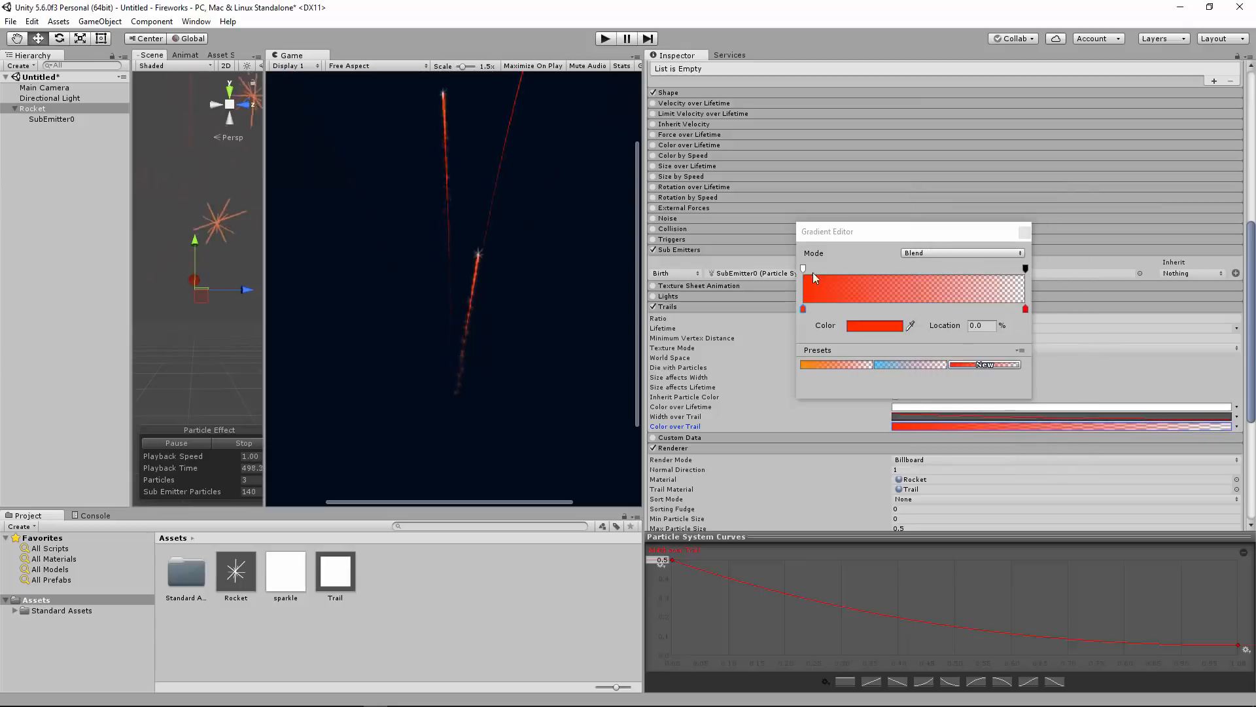
# - Lower the start alpha of the Color over Trail gradient to 103 and save the gradient as another preset
pyautogui.click(803, 269)
pyautogui.moveTo(888, 325); pyautogui.dragTo(865, 325)
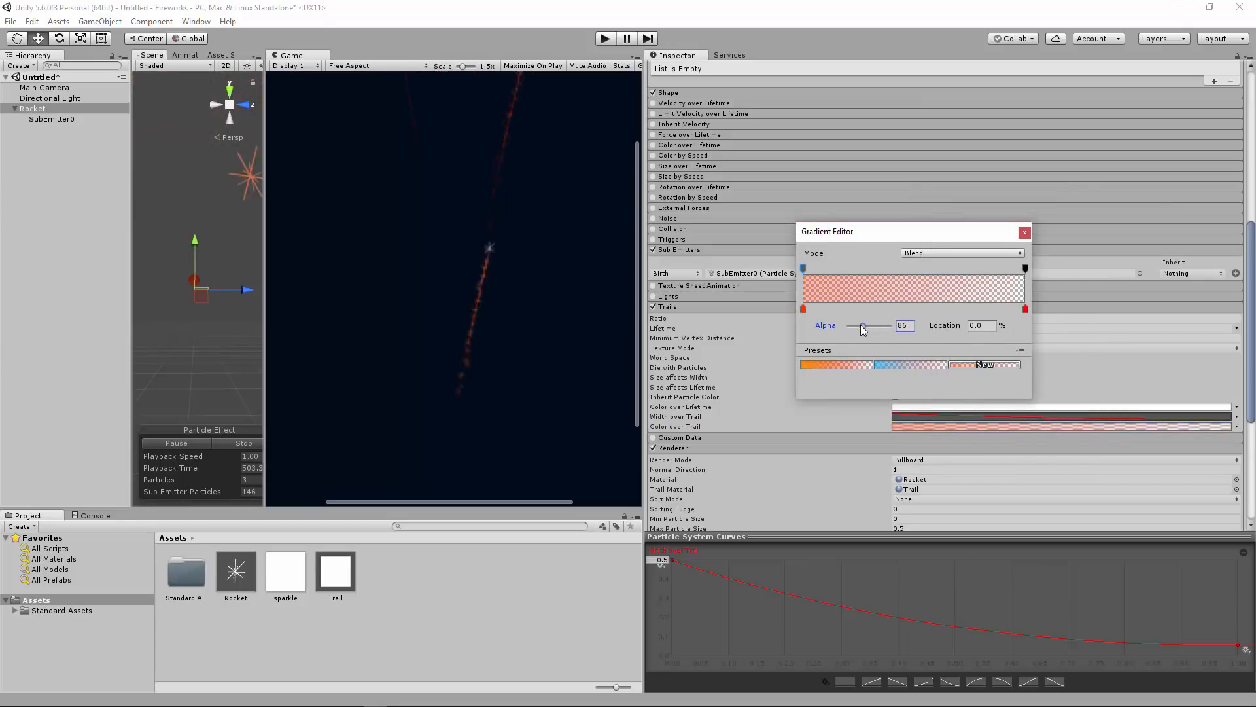
pyautogui.click(976, 364)
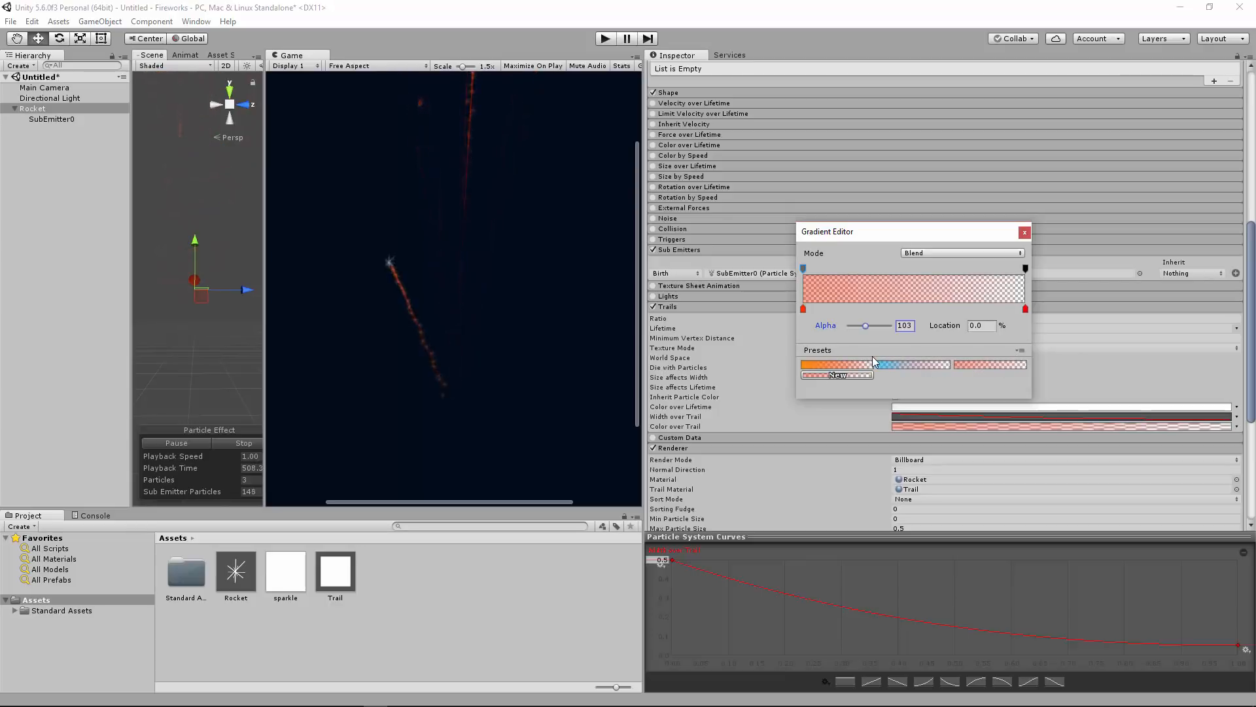
pyautogui.click(1024, 232)
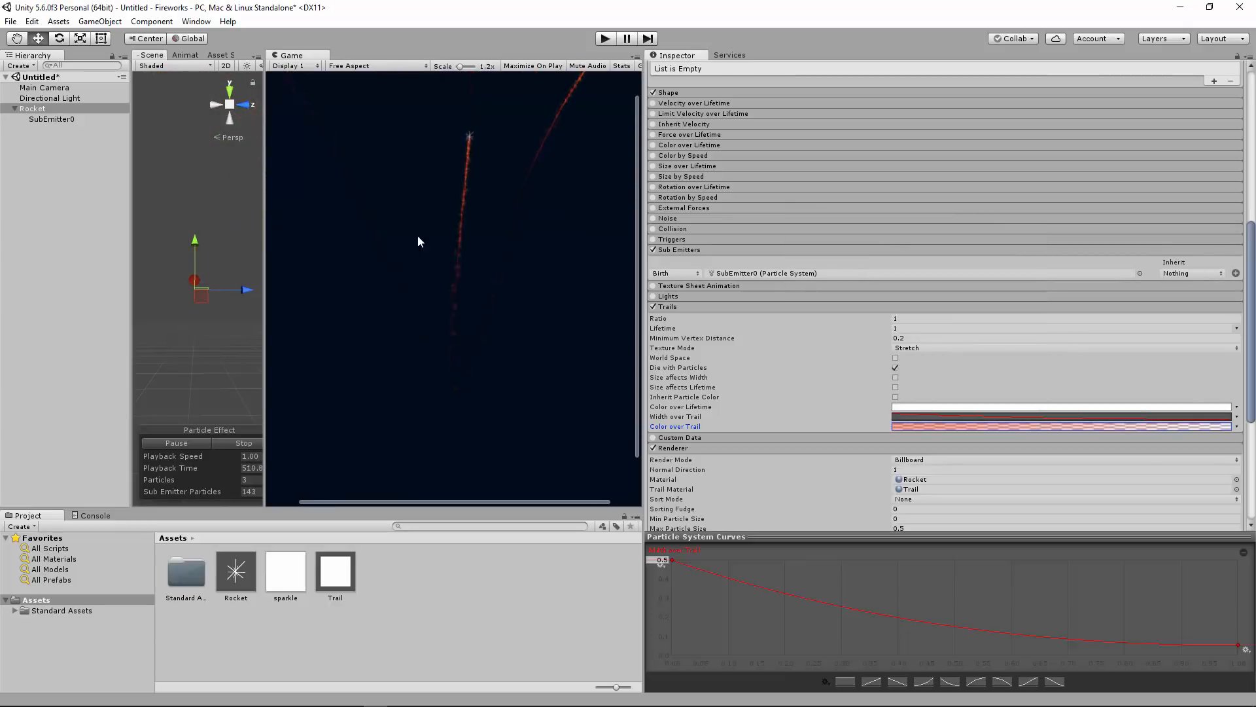
# - With the Game view scaled to 1x, try a Rate over Time of 300 on SubEmitter0, and settle on 150
pyautogui.moveTo(462, 67); pyautogui.dragTo(455, 68)
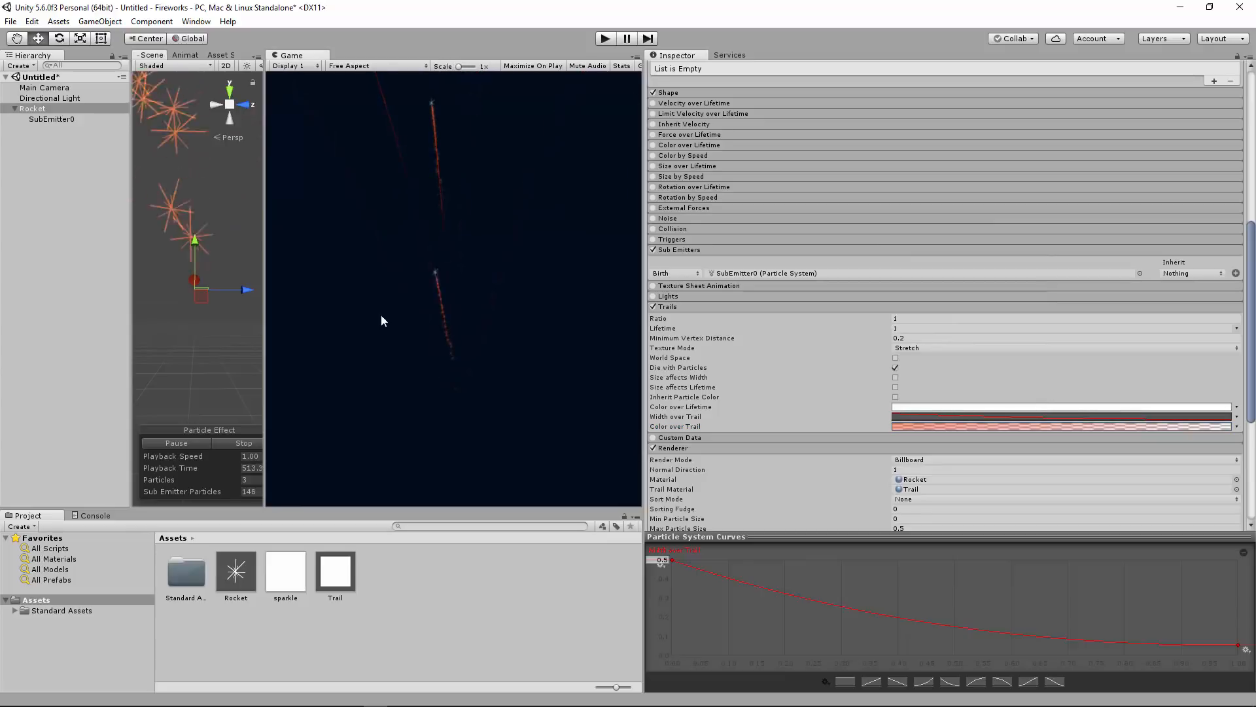
pyautogui.click(68, 119)
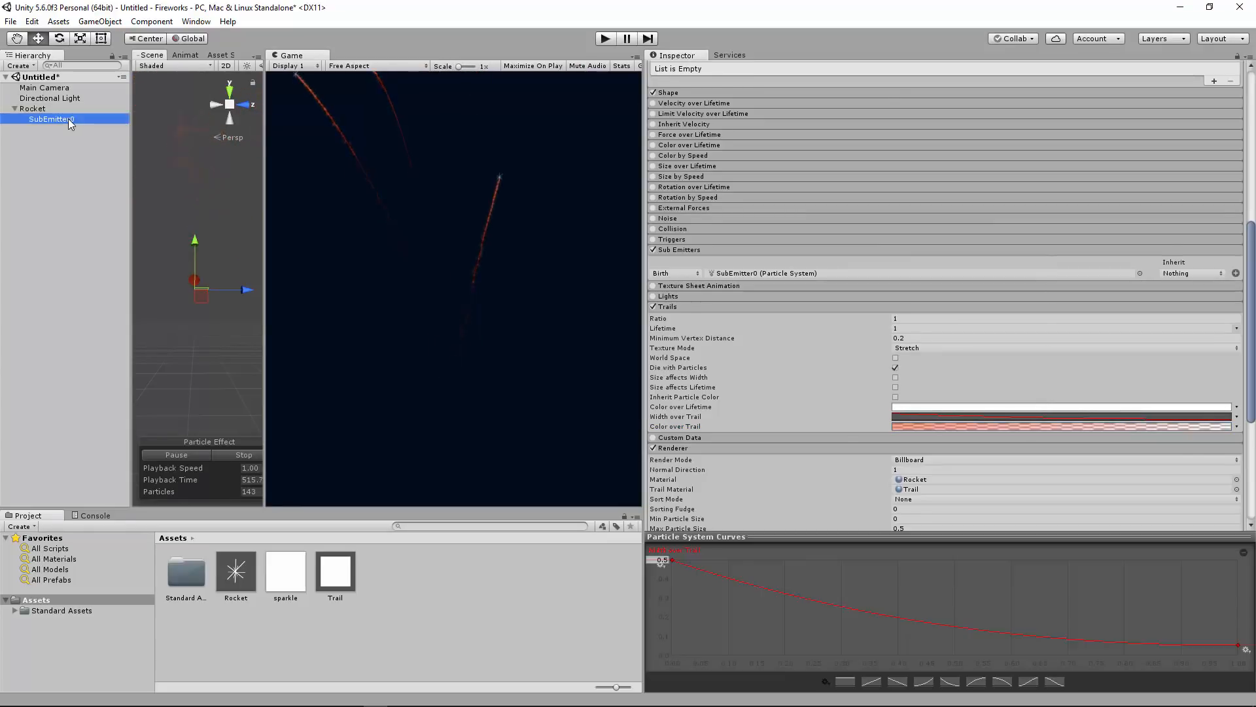
pyautogui.scroll(3, 814, 222)
pyautogui.click(930, 283)
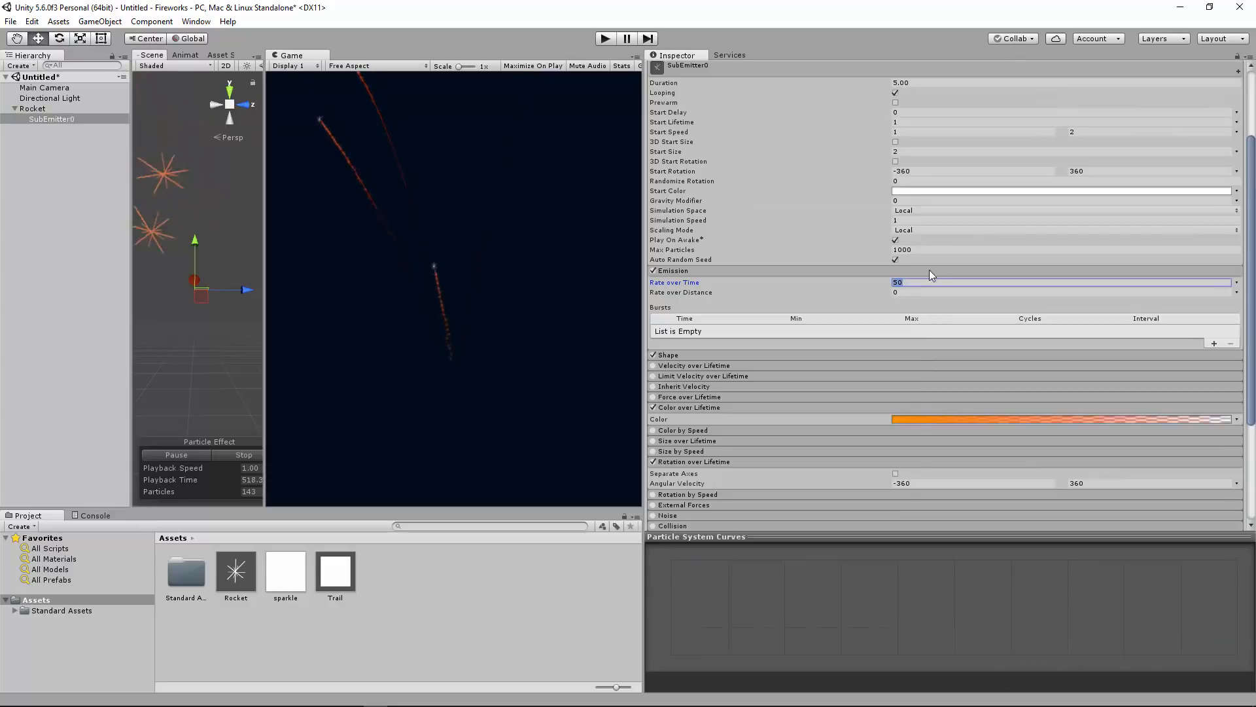
pyautogui.write('300')
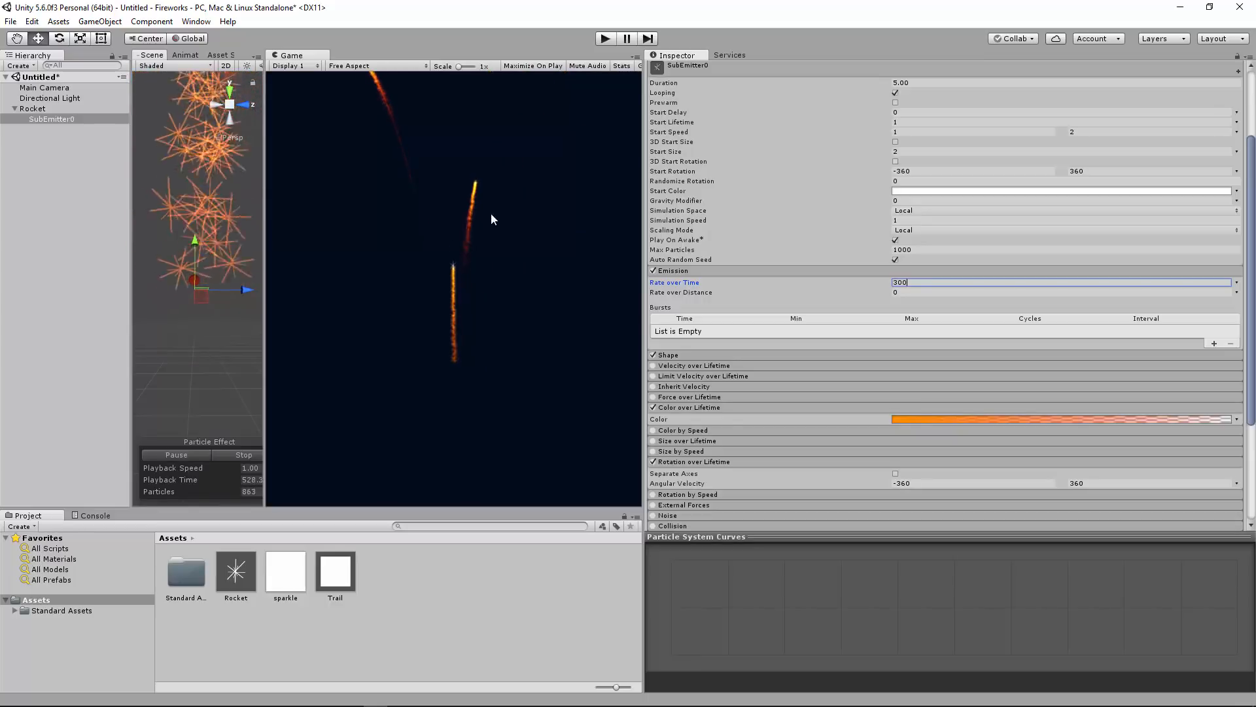
pyautogui.moveTo(914, 282); pyautogui.dragTo(875, 281)
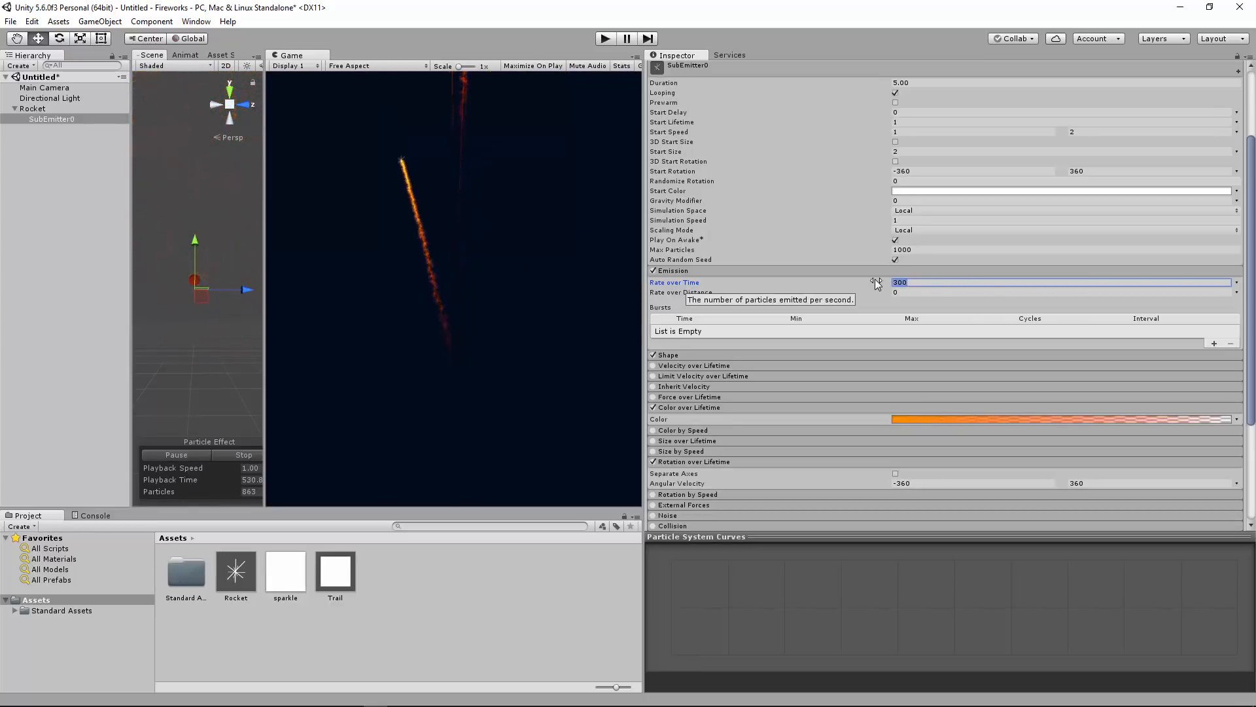
pyautogui.write('150')
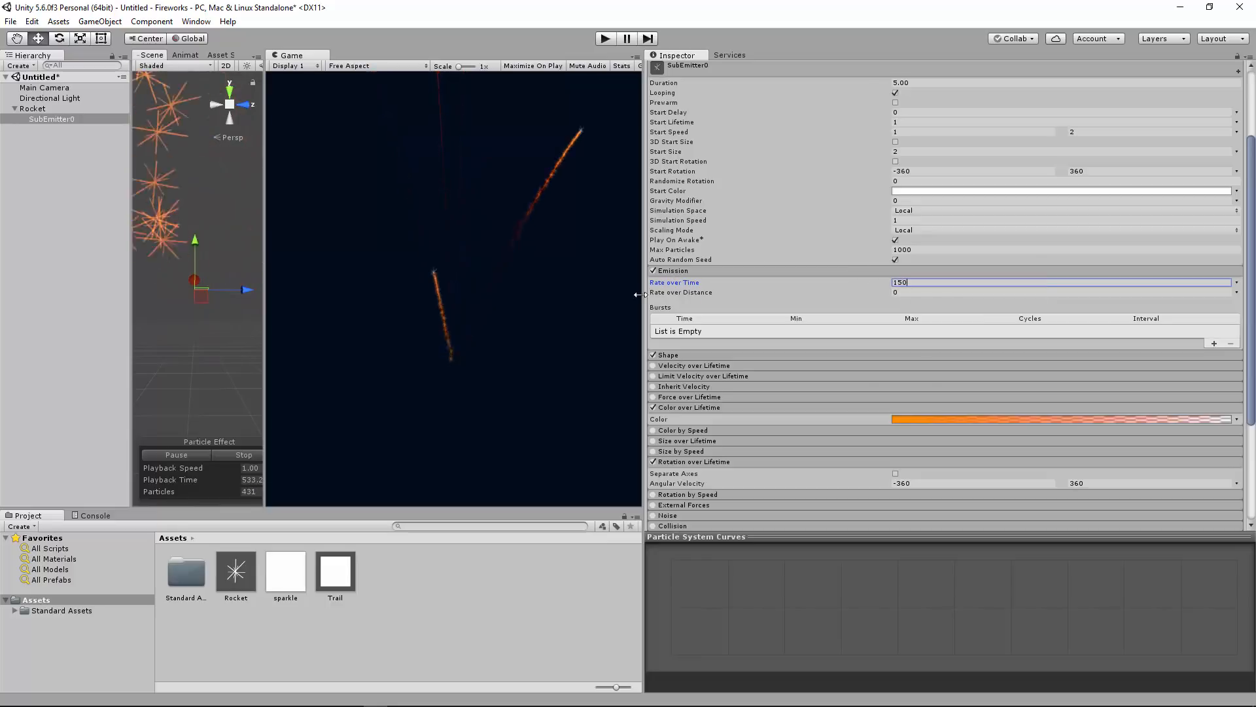
# - Widen the Game view and switch SubEmitter0's Color over Lifetime to random between two gradients
pyautogui.moveTo(644, 293); pyautogui.dragTo(780, 293)
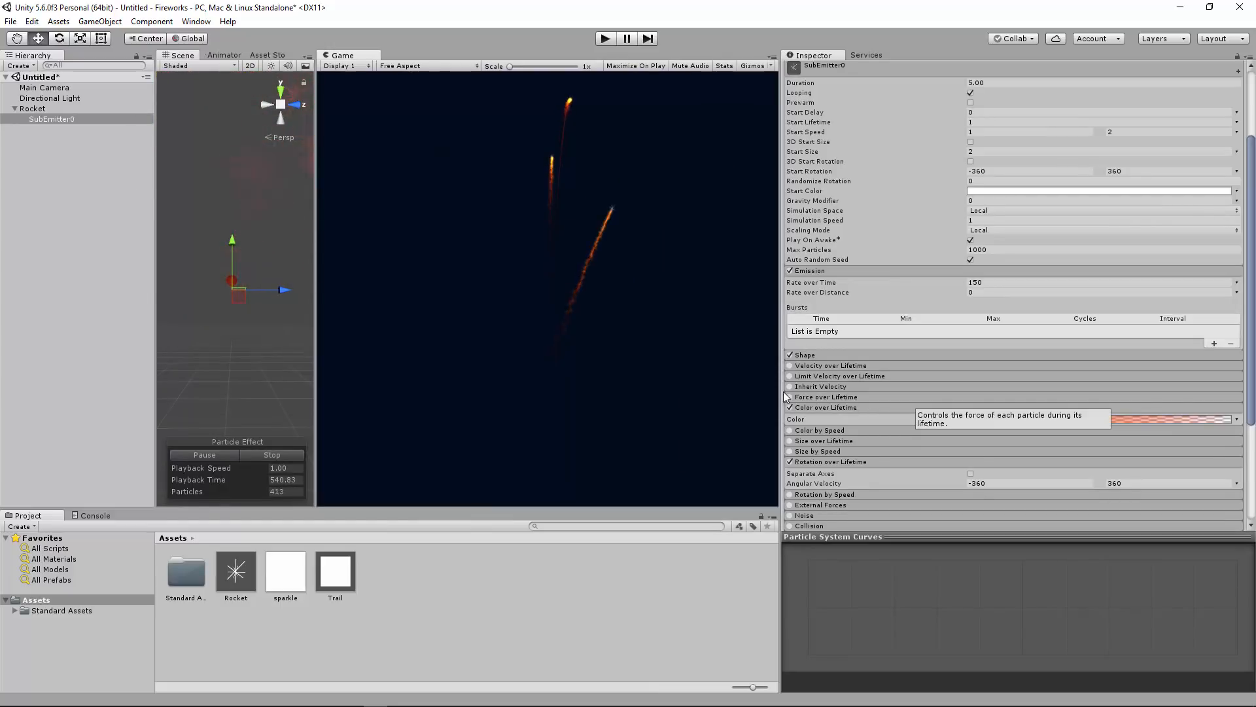
pyautogui.moveTo(780, 391); pyautogui.dragTo(744, 392)
pyautogui.scroll(-1, 880, 393)
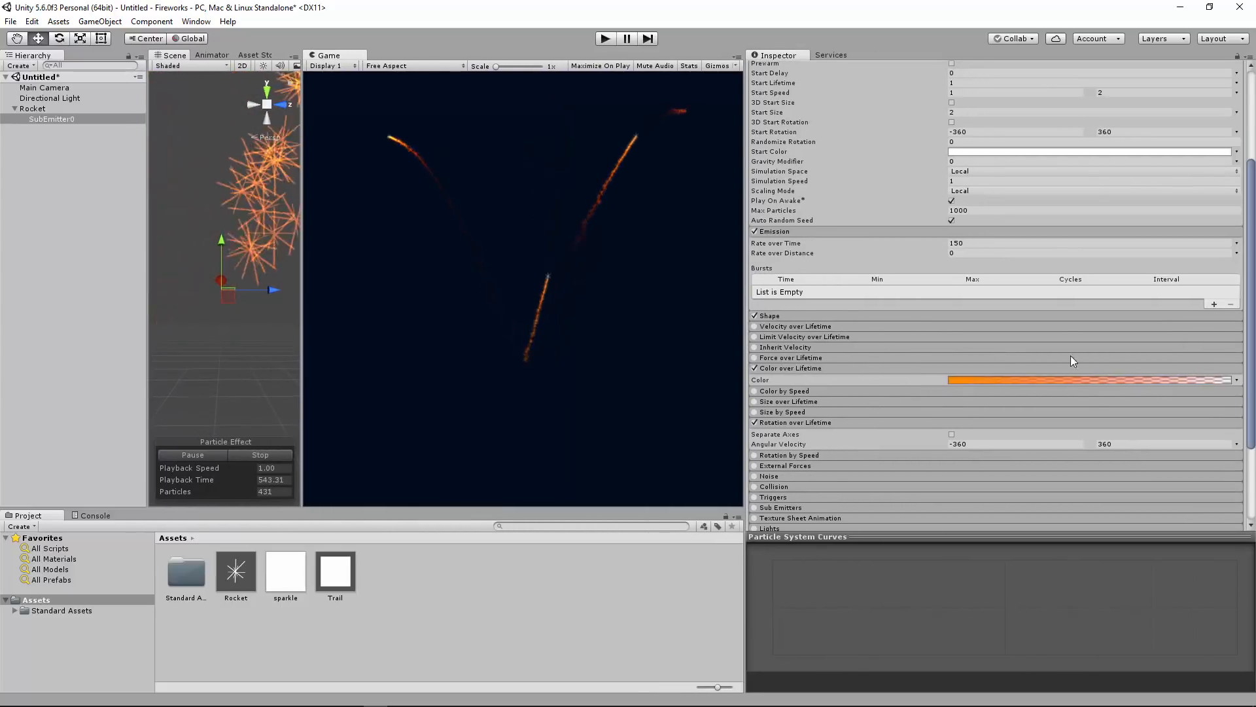
pyautogui.click(1236, 380)
pyautogui.click(1195, 402)
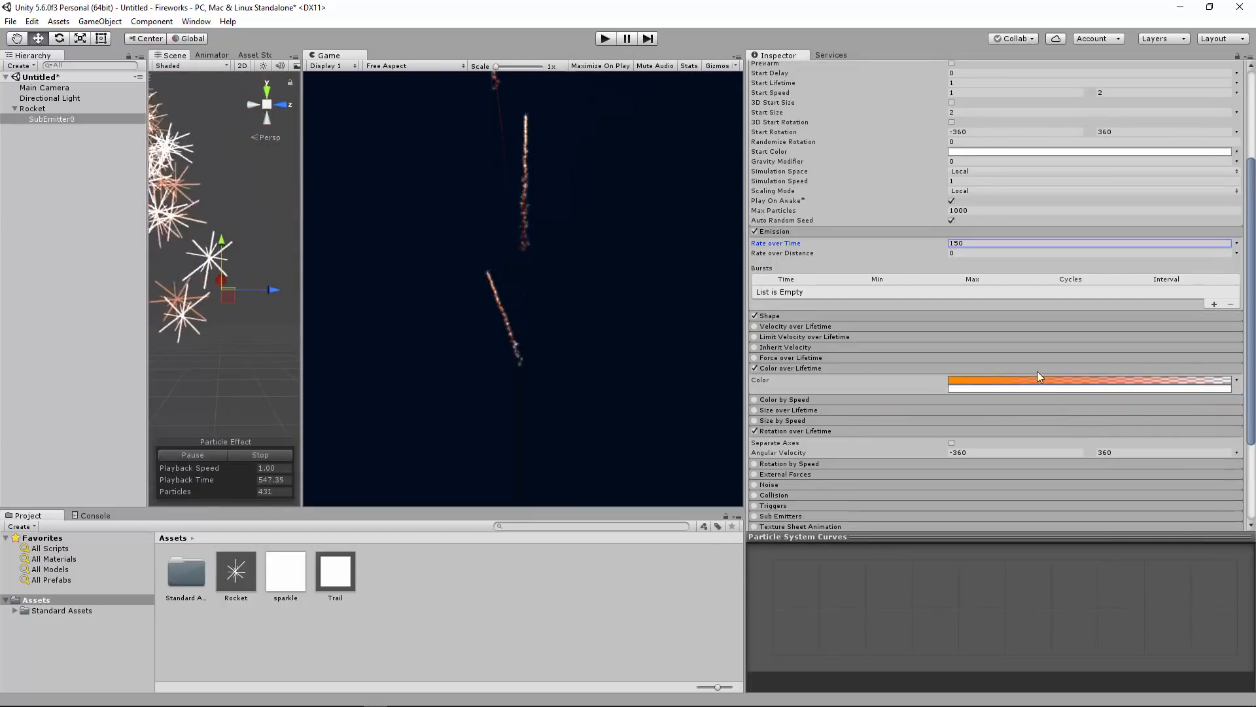
# - Apply the fading orange preset to SubEmitter0's second Color over Lifetime gradient and change its start colour to blue (0075FD)
pyautogui.click(1018, 389)
pyautogui.click(830, 362)
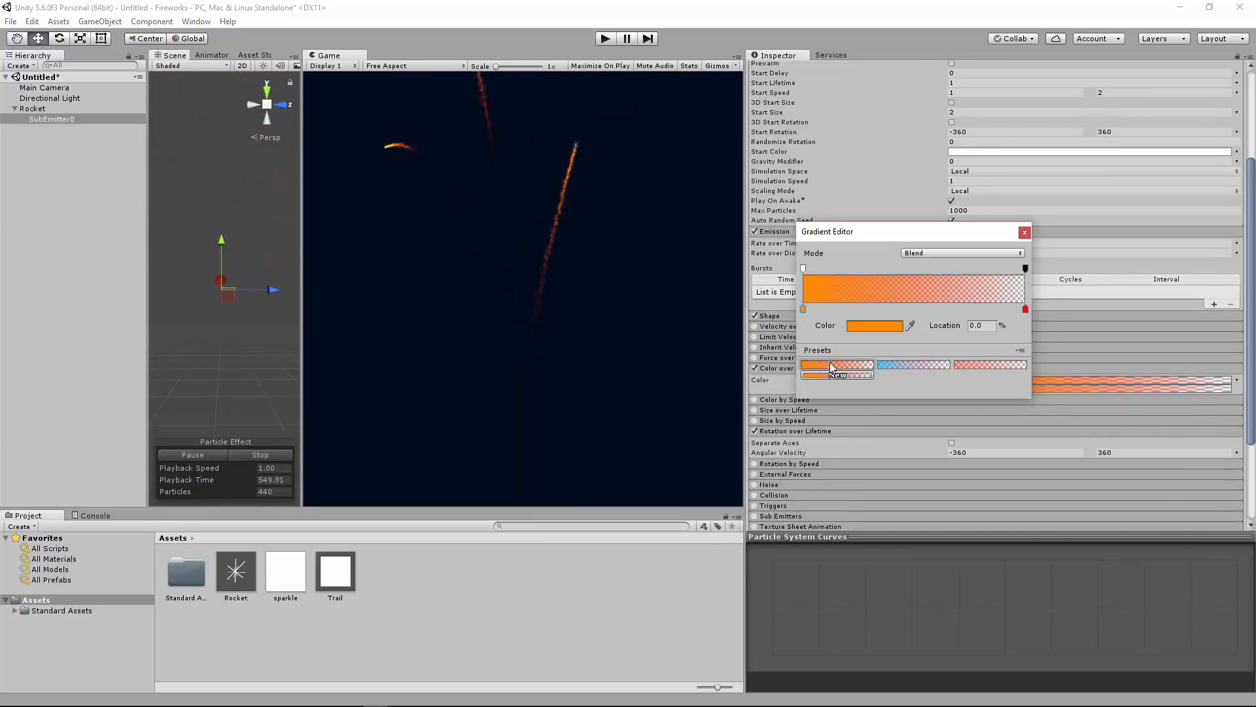
pyautogui.doubleClick(803, 310)
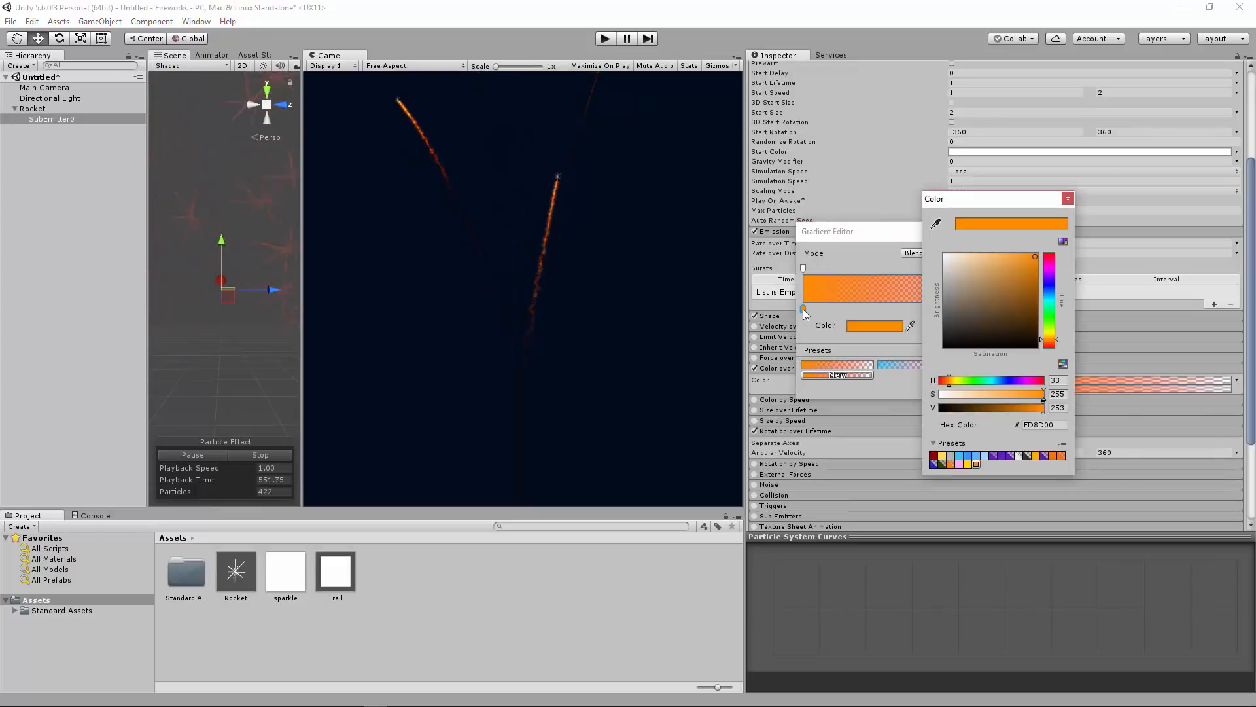
pyautogui.click(1049, 288)
pyautogui.moveTo(1049, 291); pyautogui.dragTo(1050, 284)
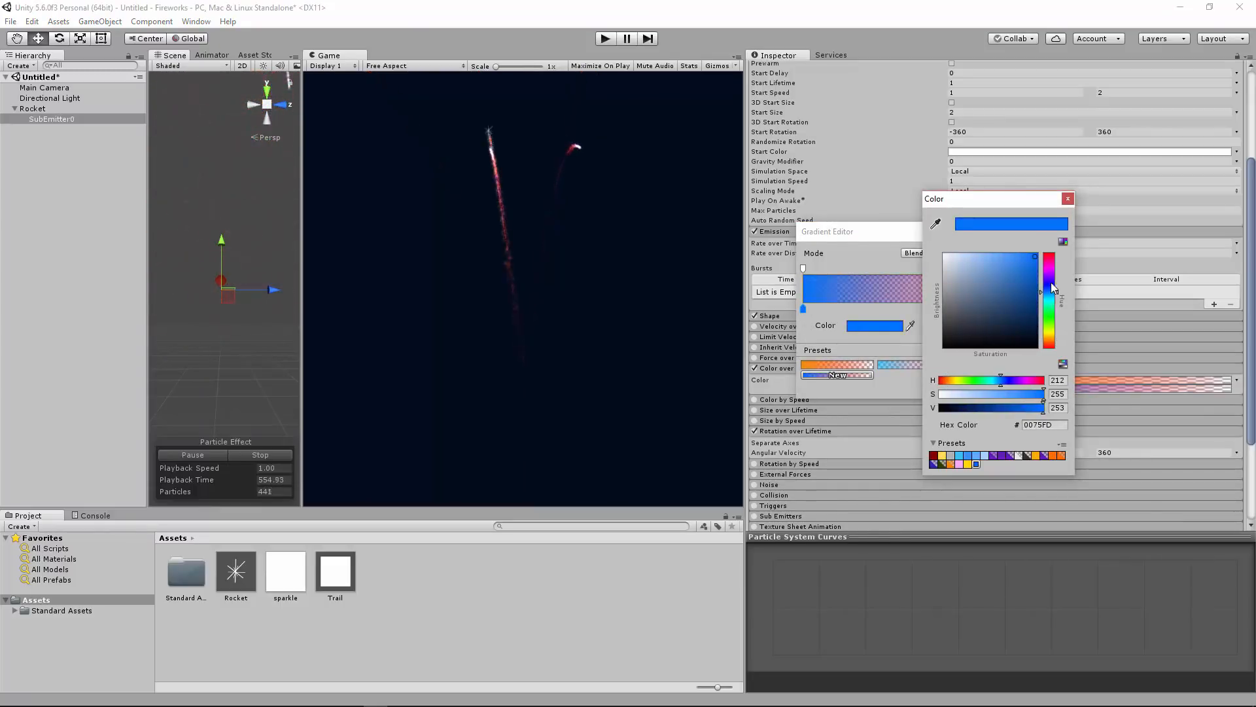
pyautogui.click(1068, 198)
pyautogui.scroll(3, 626, 253)
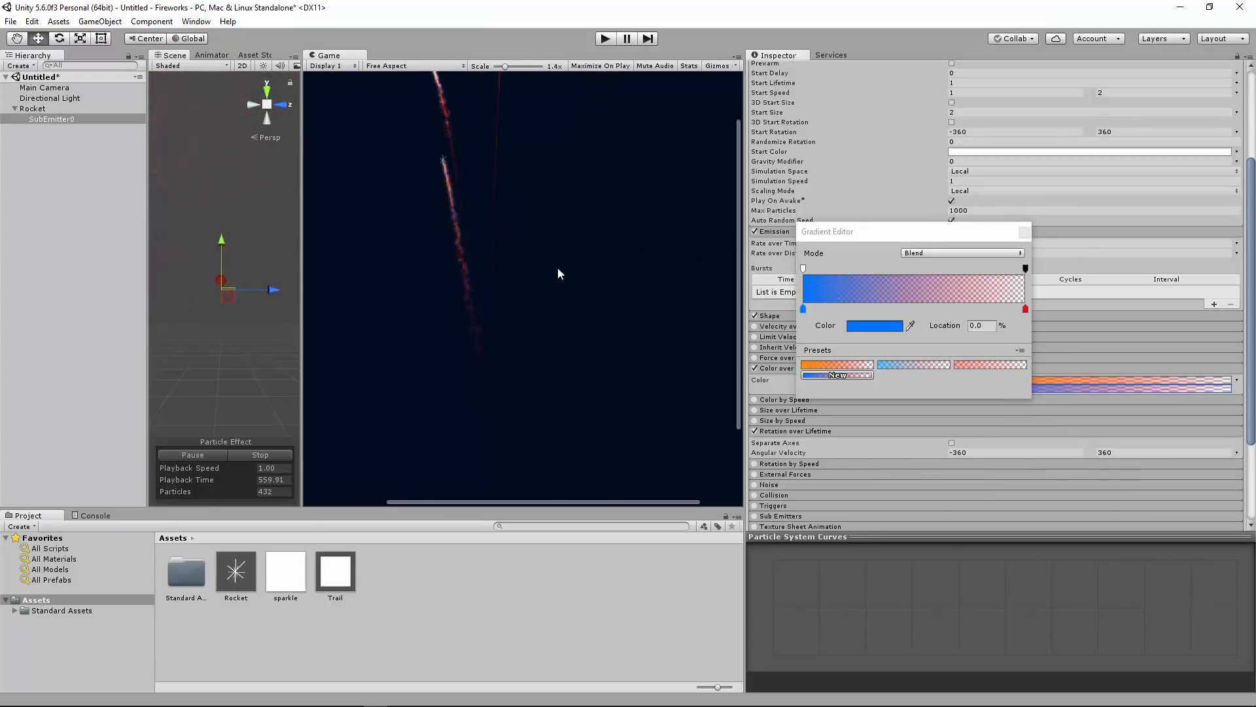
pyautogui.scroll(-3, 559, 274)
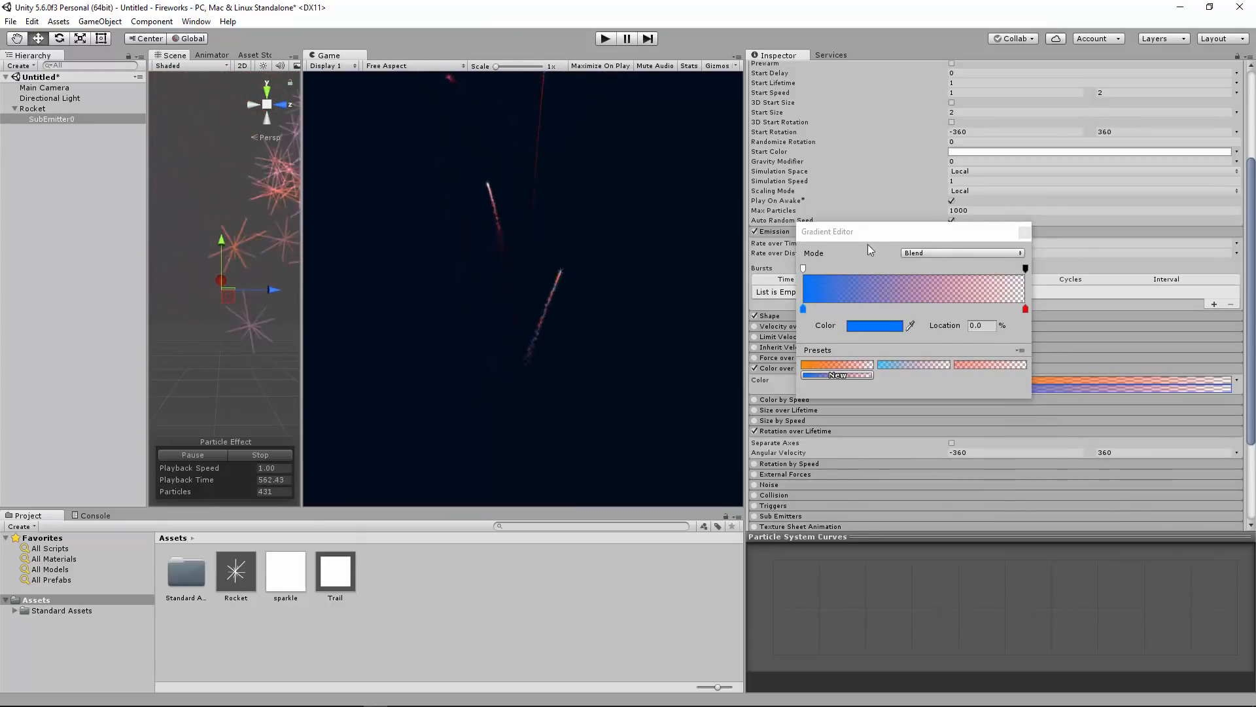
pyautogui.click(1024, 232)
# - Try a Rate over Time of 300 on SubEmitter0 and return it to 150
pyautogui.click(967, 243)
pyautogui.write('300')
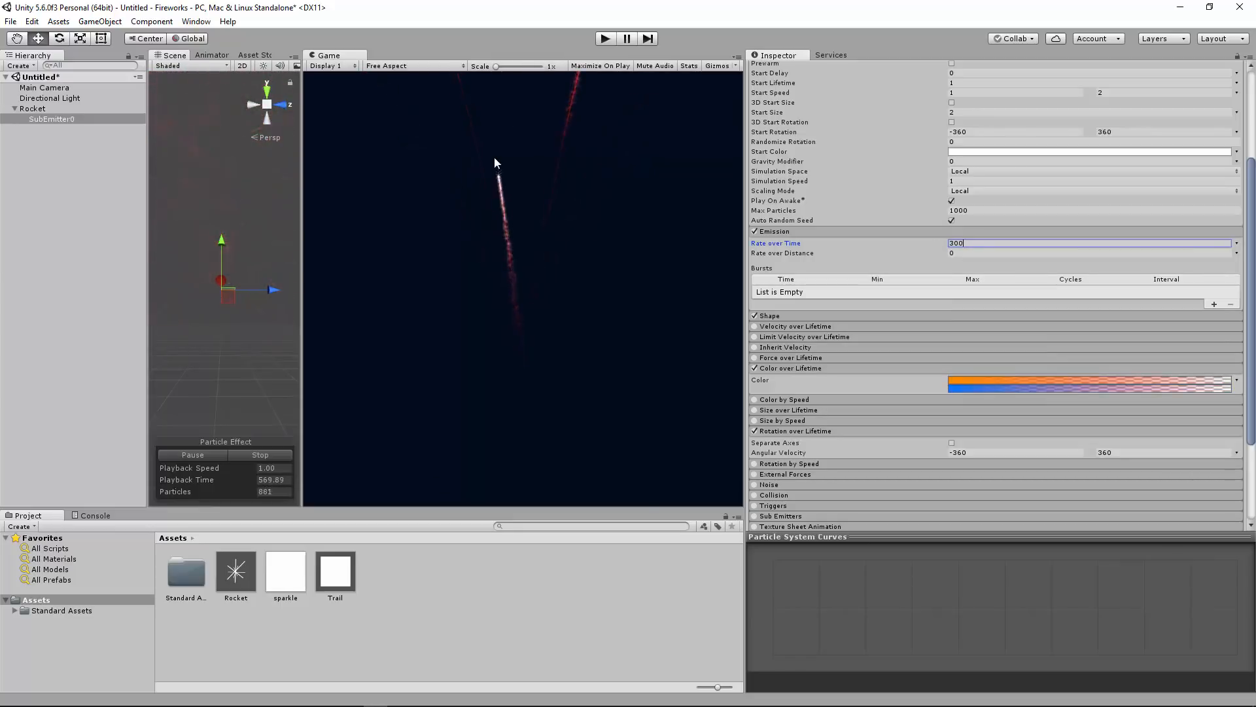
pyautogui.moveTo(965, 243); pyautogui.dragTo(894, 236)
pyautogui.write('150')
# - Set SubEmitter0's Start Size to 3
pyautogui.scroll(3, 942, 176)
pyautogui.click(959, 188)
pyautogui.write('3')
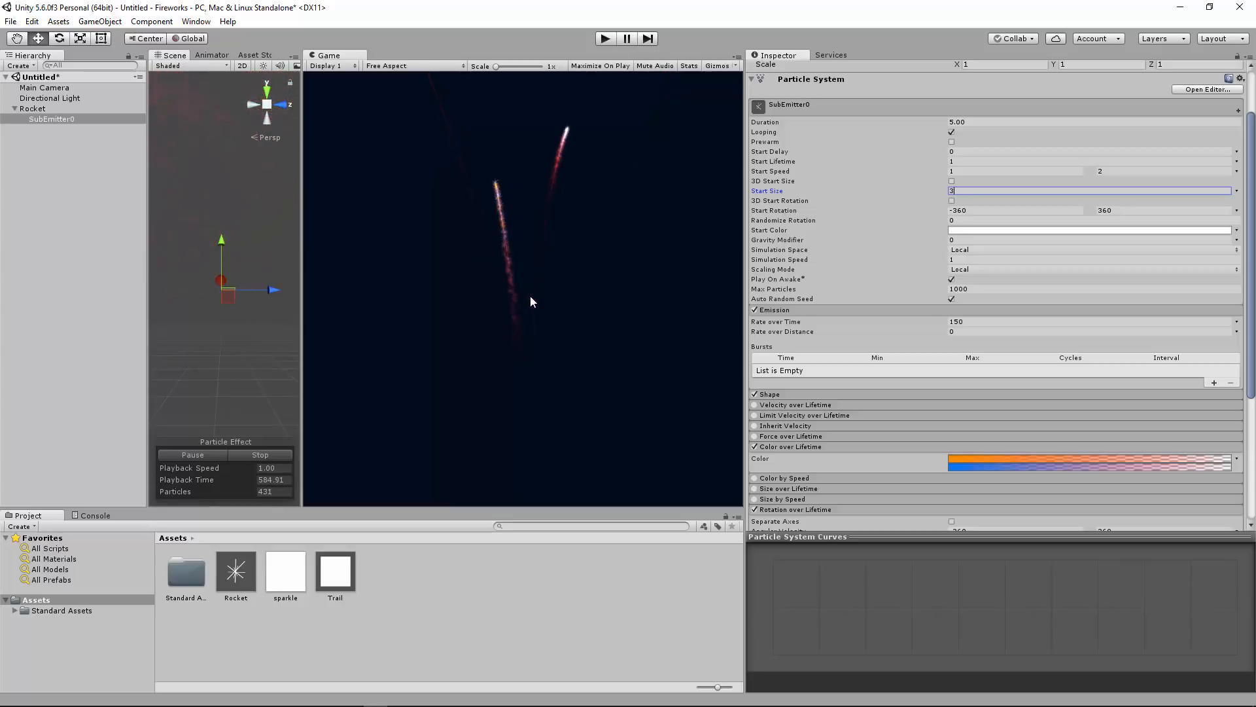
# - Change the Rocket particle system's Start Color to pale orange (FFE3BA)
pyautogui.click(69, 107)
pyautogui.click(963, 230)
pyautogui.moveTo(983, 274); pyautogui.dragTo(991, 250)
pyautogui.moveTo(1049, 331); pyautogui.dragTo(1049, 340)
pyautogui.moveTo(1027, 261); pyautogui.dragTo(971, 252)
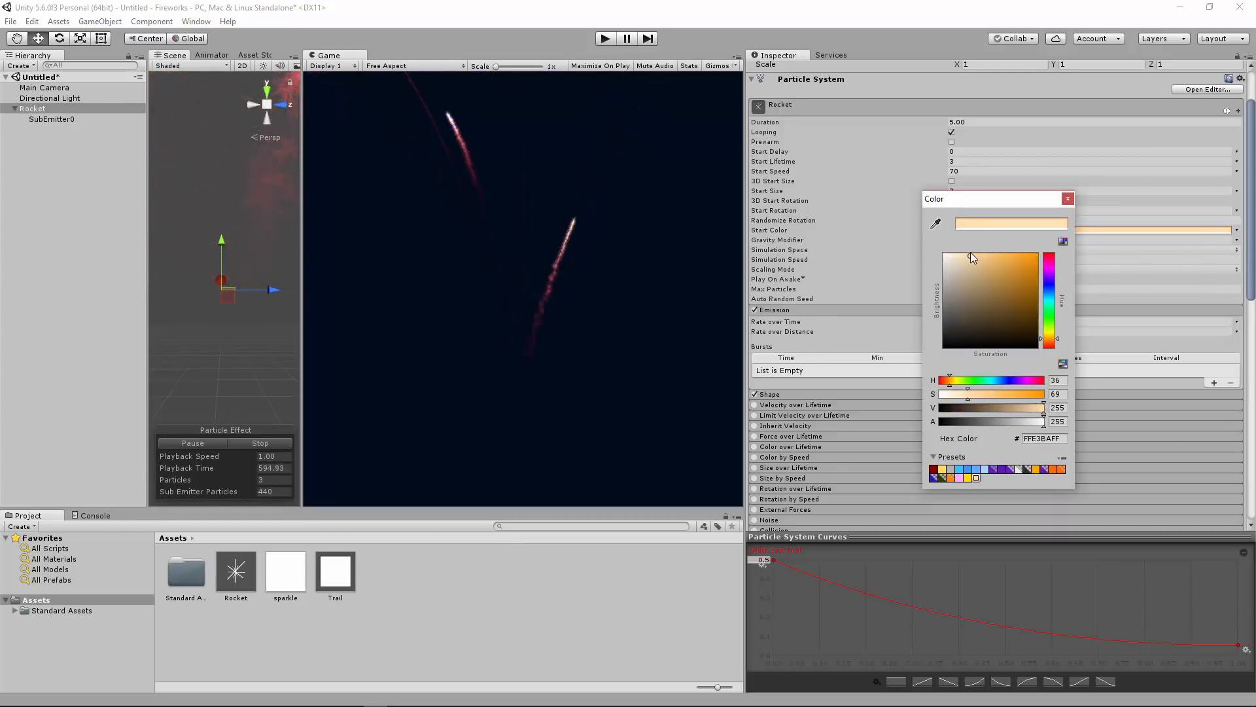
pyautogui.click(1067, 199)
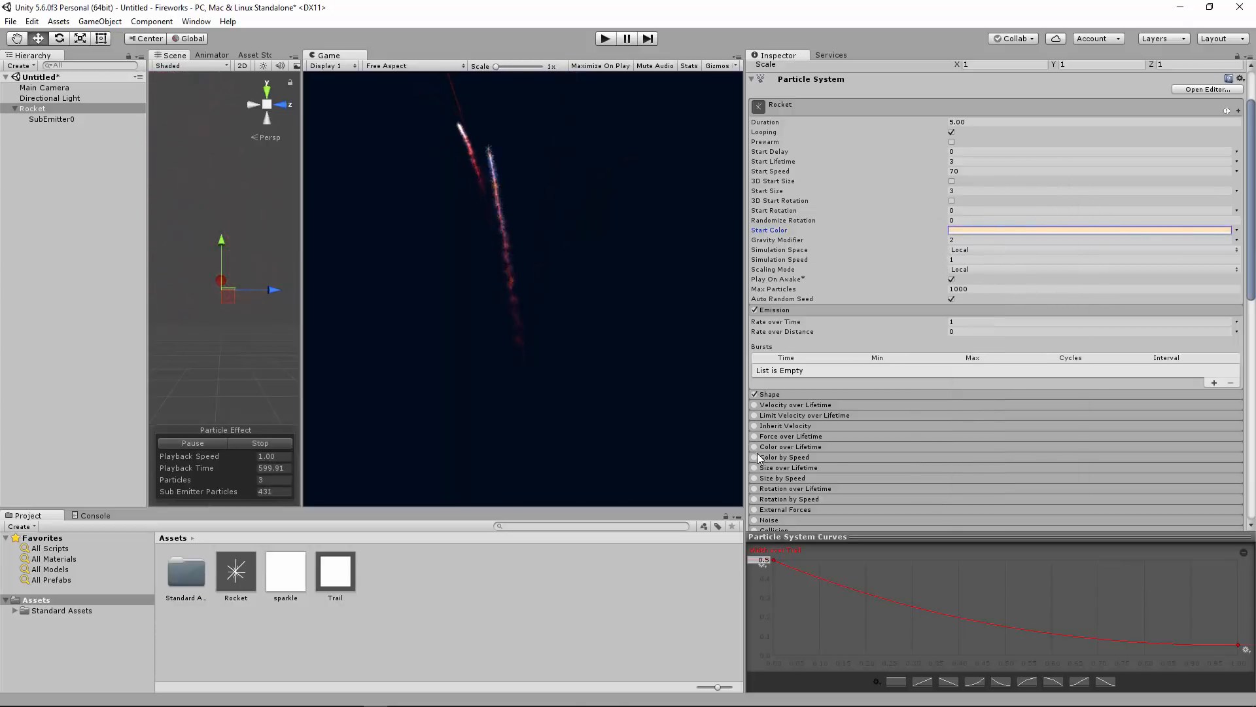
# - Lower the alpha of the Rocket's Start Color to 0
pyautogui.click(1004, 232)
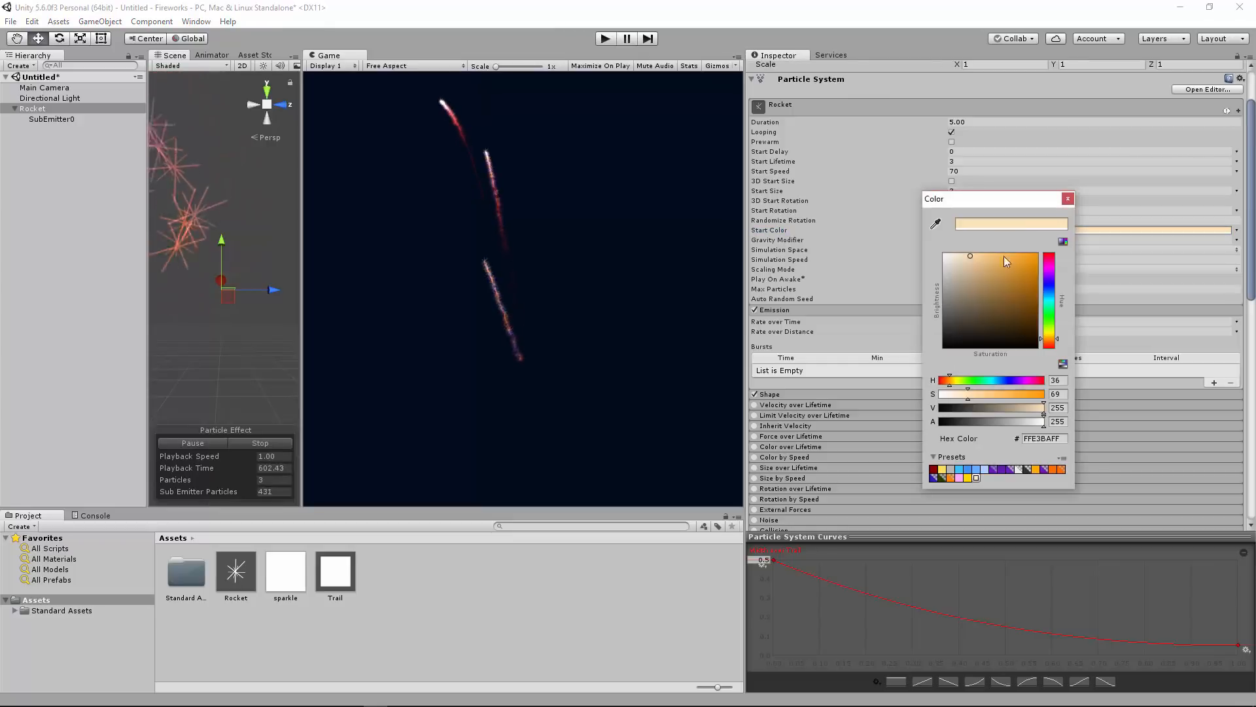
pyautogui.moveTo(1014, 421); pyautogui.dragTo(934, 422)
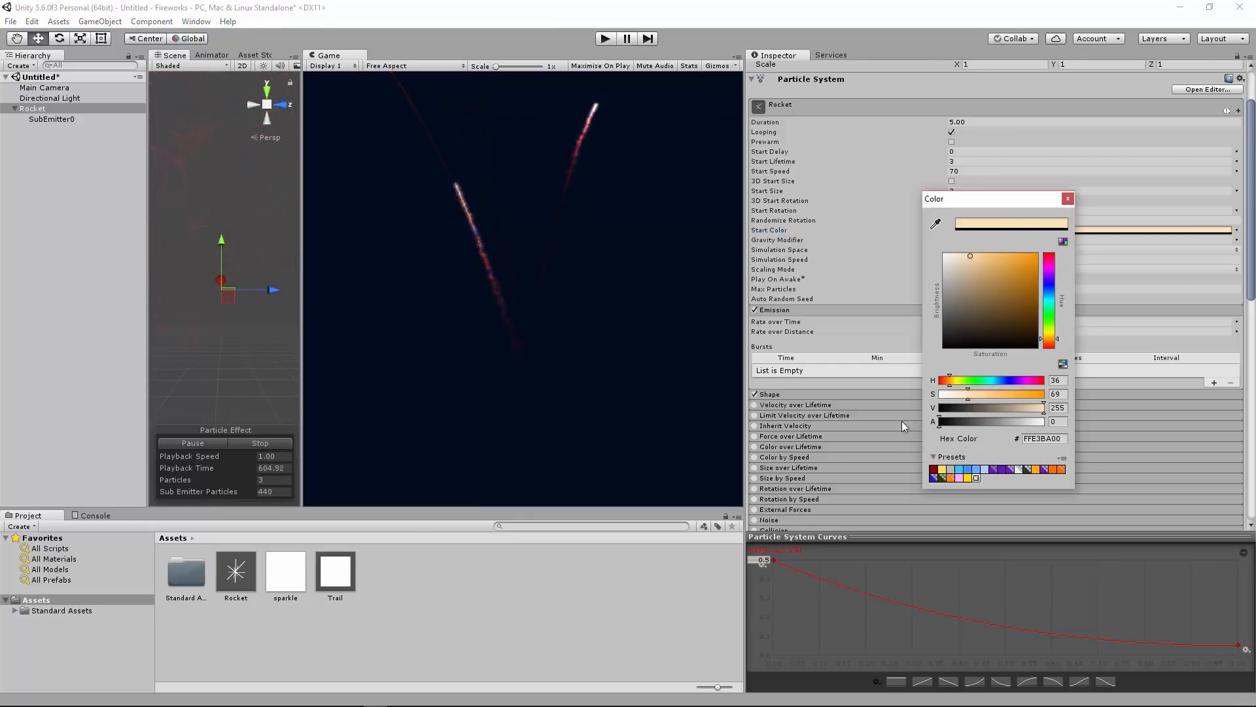
pyautogui.click(1067, 199)
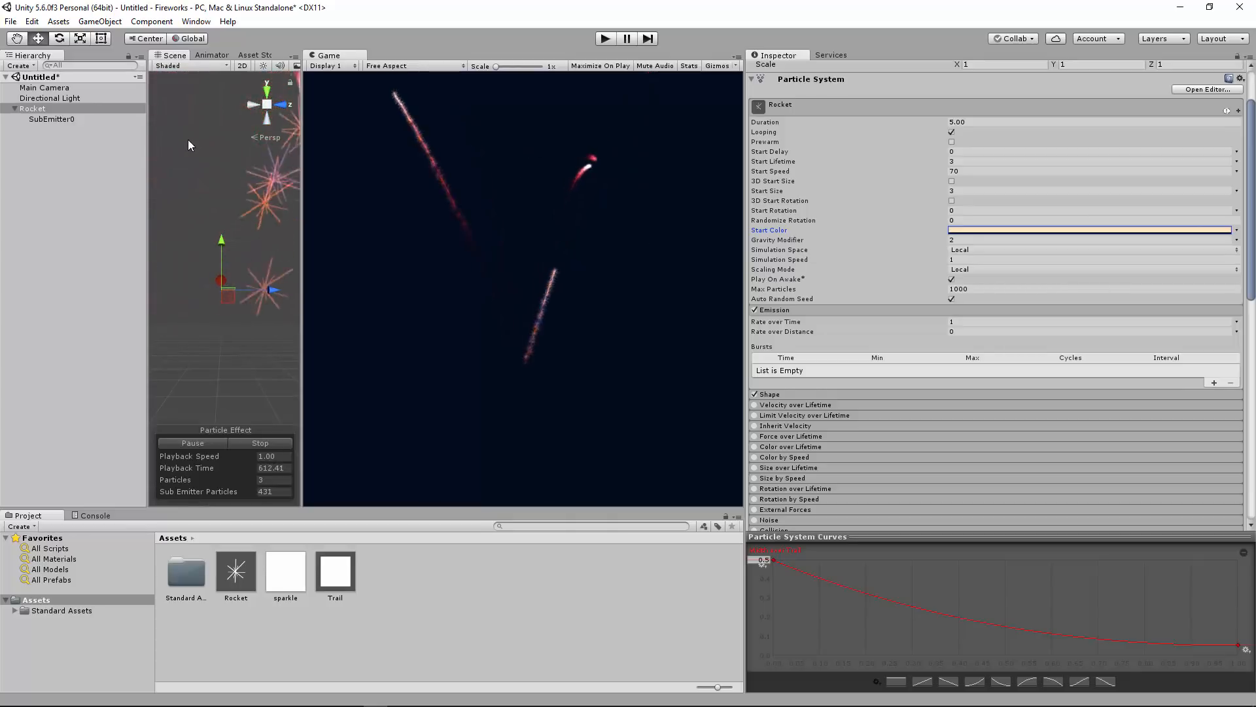
# - Rename the SubEmitter0 object under the Rocket to Sparkles
pyautogui.click(90, 119)
pyautogui.scroll(3, 796, 81)
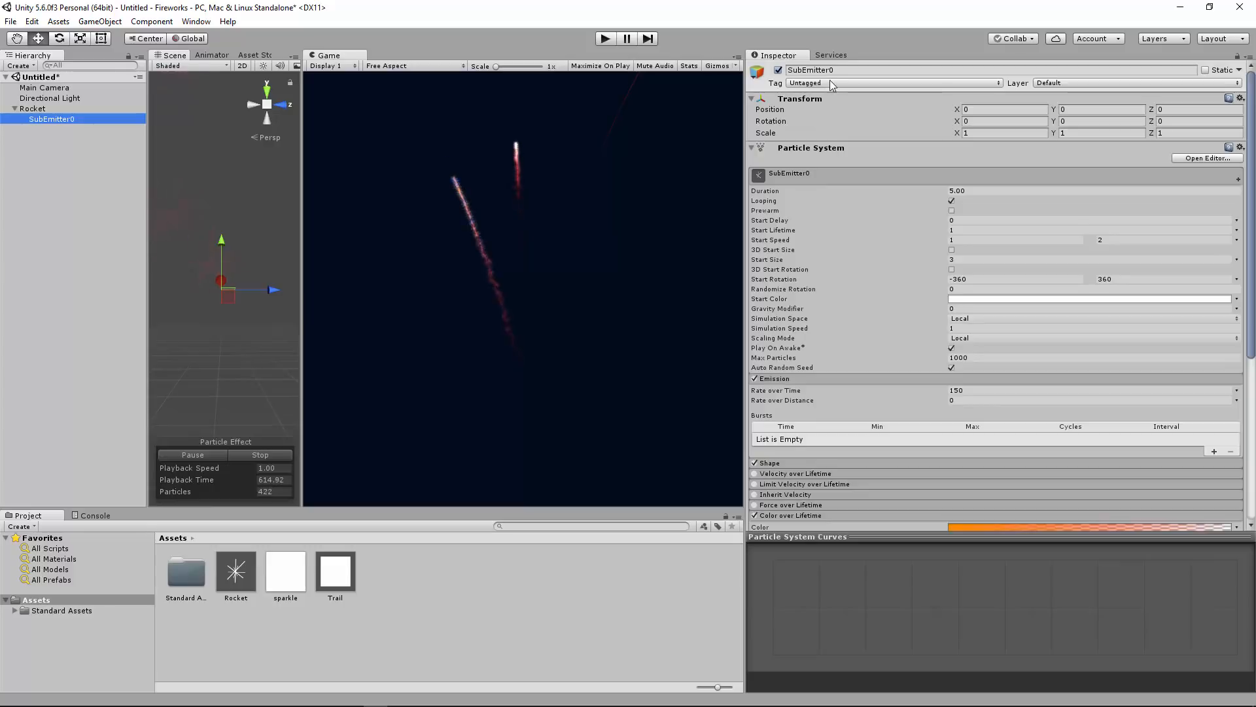
pyautogui.click(846, 70)
pyautogui.write('Sparkles')
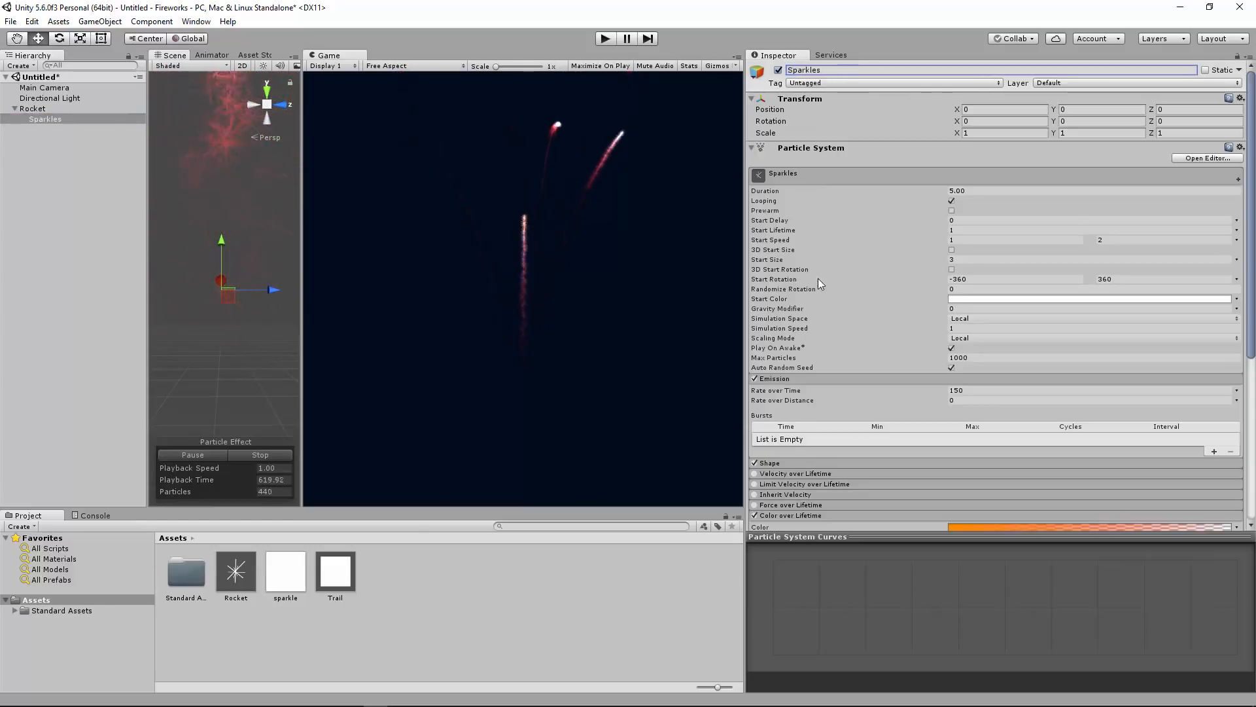
# - Enable Size over Lifetime on Sparkles and shape the curve to start at about half size, peak early and dip steeply
pyautogui.scroll(-6, 929, 357)
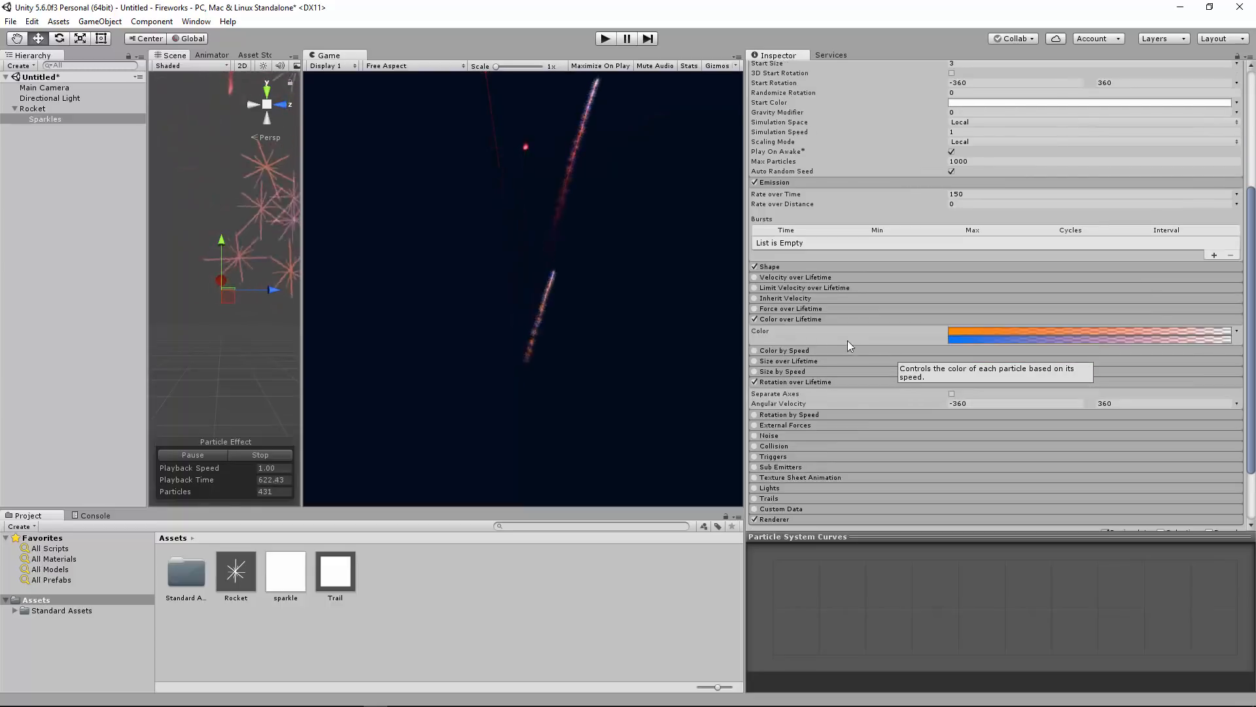
pyautogui.click(768, 362)
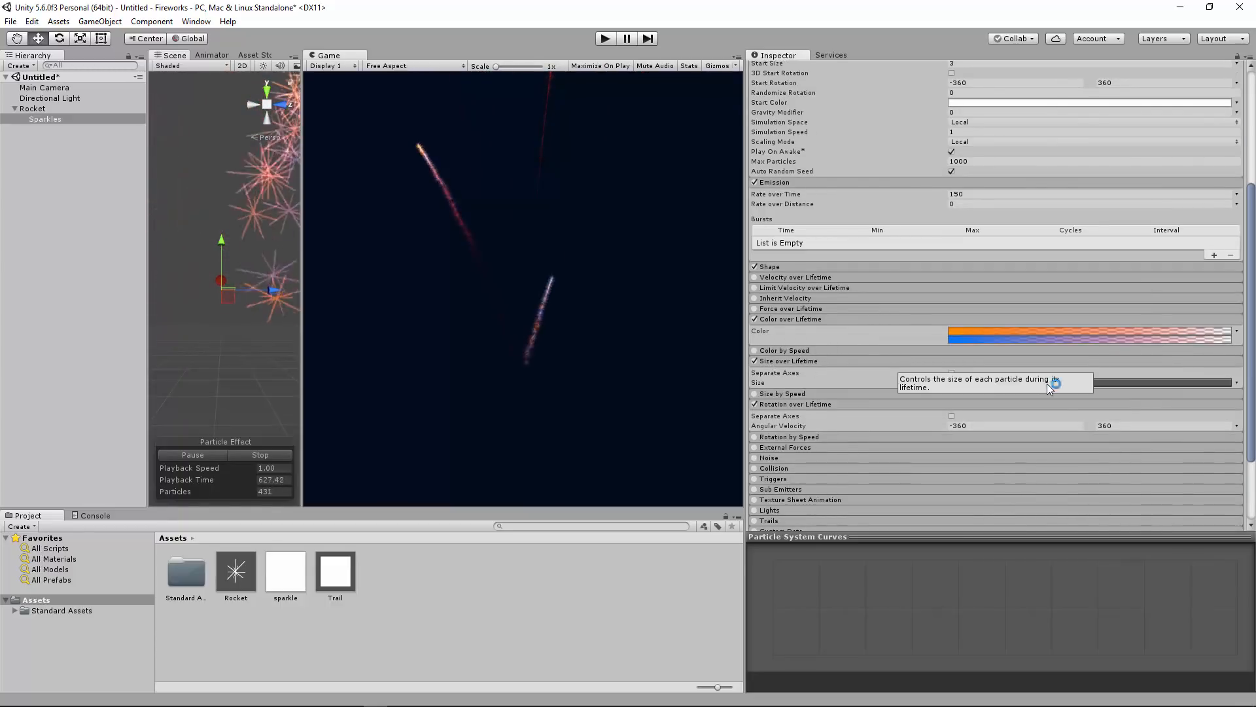
pyautogui.click(1132, 383)
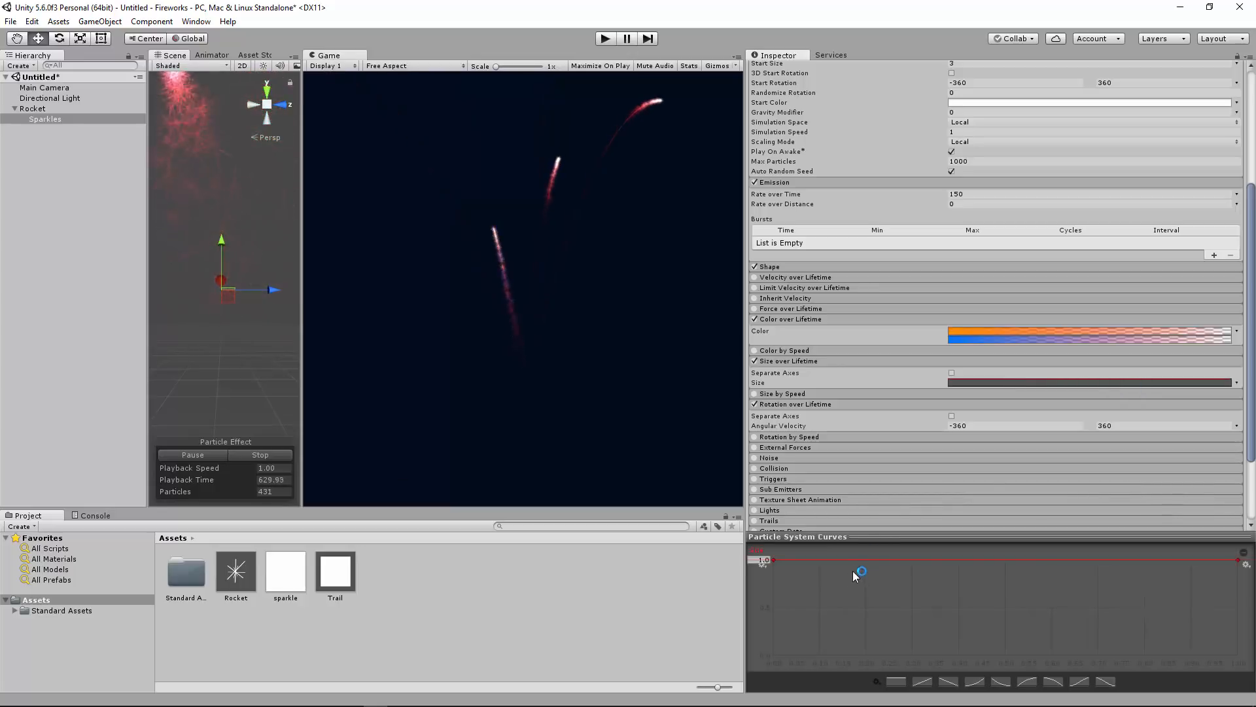
pyautogui.moveTo(774, 560); pyautogui.dragTo(854, 650)
pyautogui.doubleClick(821, 611)
pyautogui.doubleClick(874, 560)
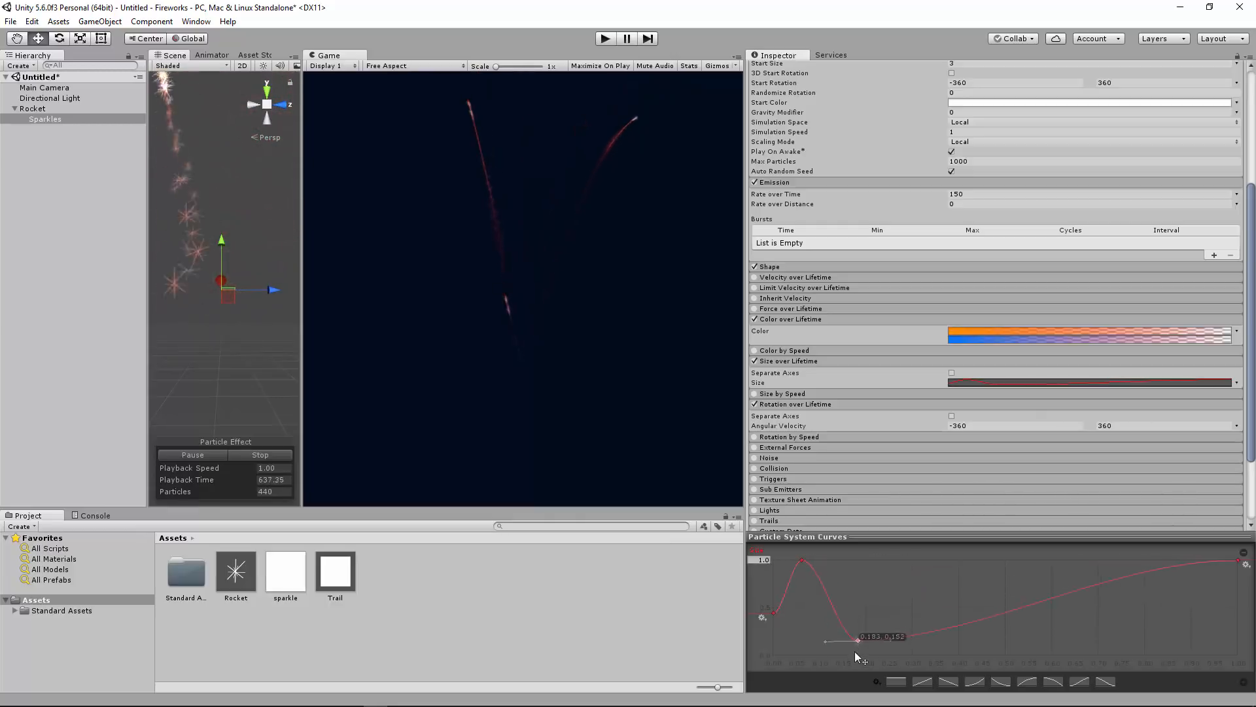
# - Add more keys to the Sparkles size curve to form four progressively smaller waves that end at zero
pyautogui.doubleClick(933, 642)
pyautogui.moveTo(933, 643); pyautogui.dragTo(989, 655)
pyautogui.doubleClick(984, 578)
pyautogui.doubleClick(1063, 626)
pyautogui.moveTo(1062, 626); pyautogui.dragTo(1047, 611)
pyautogui.click(1121, 580)
pyautogui.doubleClick(1121, 580)
pyautogui.moveTo(1121, 580); pyautogui.dragTo(1122, 655)
pyautogui.doubleClick(1173, 611)
pyautogui.moveTo(1238, 560); pyautogui.dragTo(1238, 655)
pyautogui.moveTo(1173, 611); pyautogui.dragTo(1176, 630)
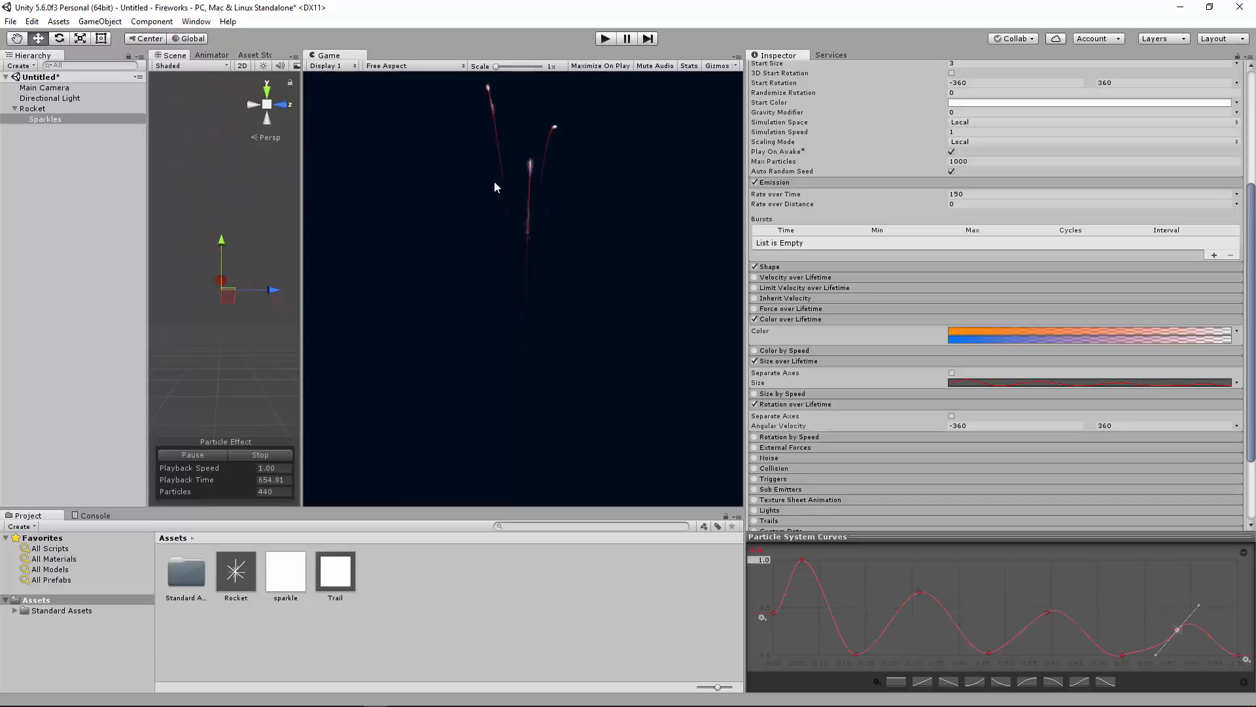
pyautogui.scroll(1, 532, 209)
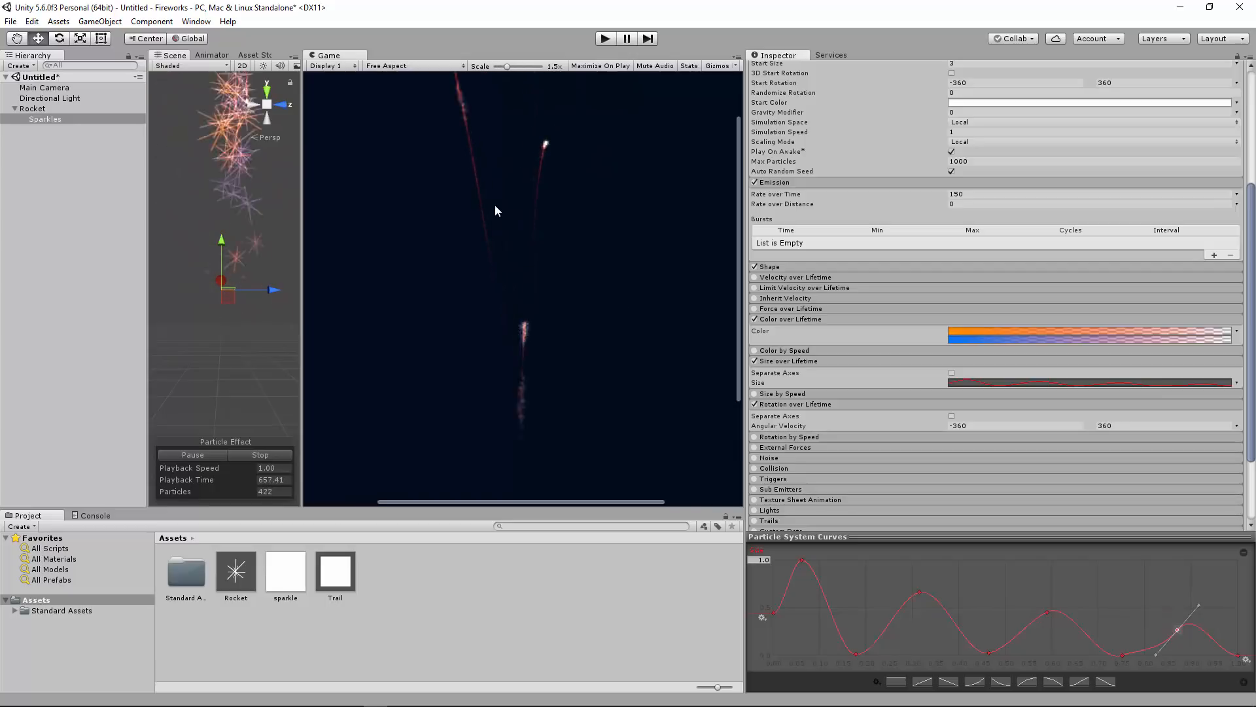
pyautogui.scroll(-1, 501, 203)
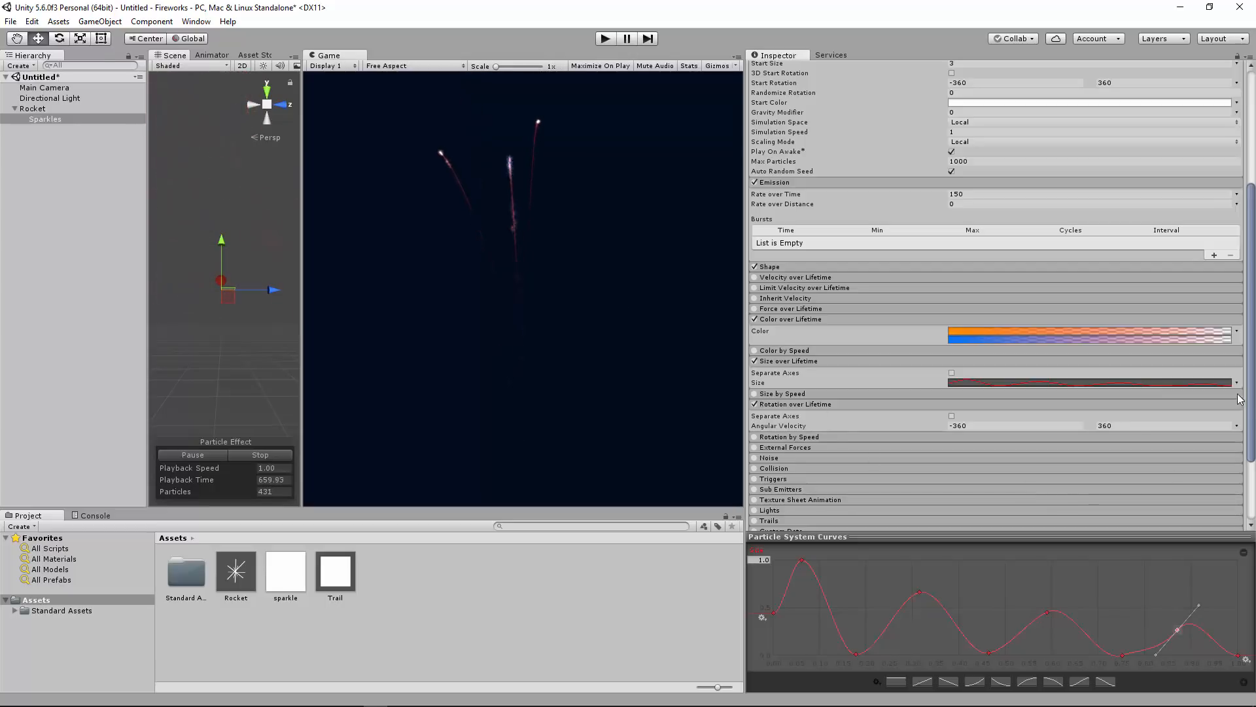
# - Try a maximum of 5 for the Sparkles size curve and settle on 3
pyautogui.click(759, 559)
pyautogui.write('5')
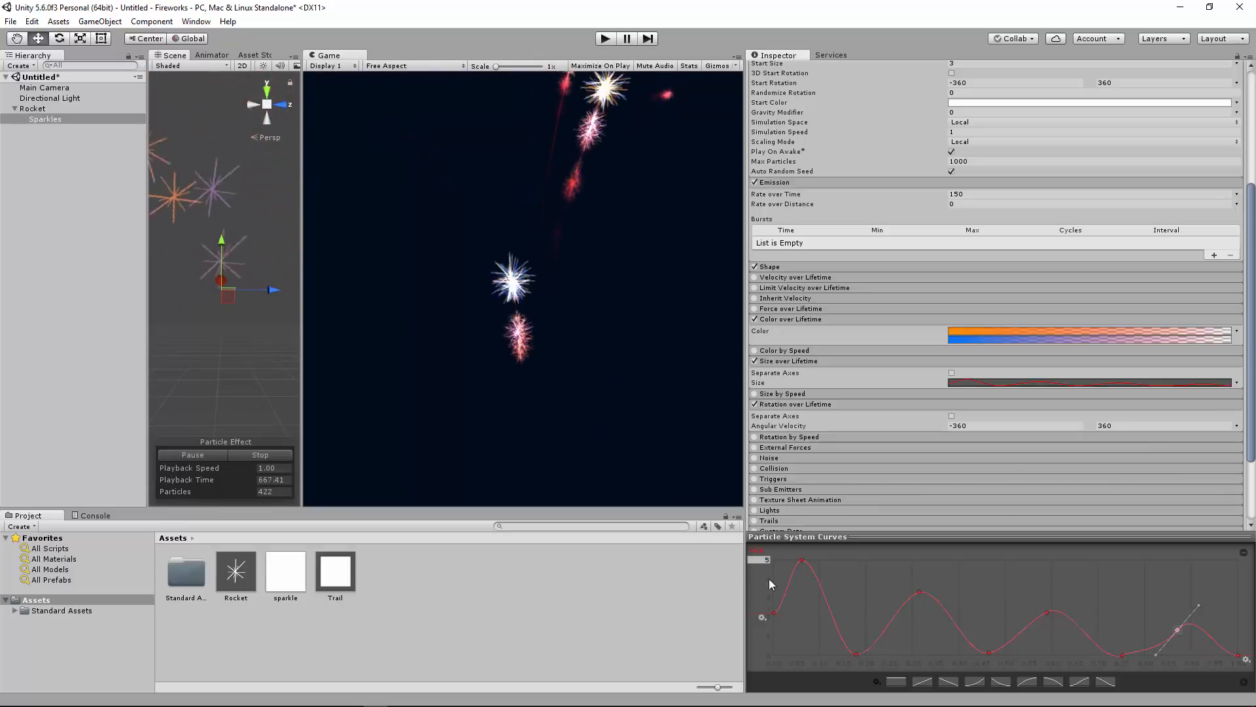
pyautogui.write('3')
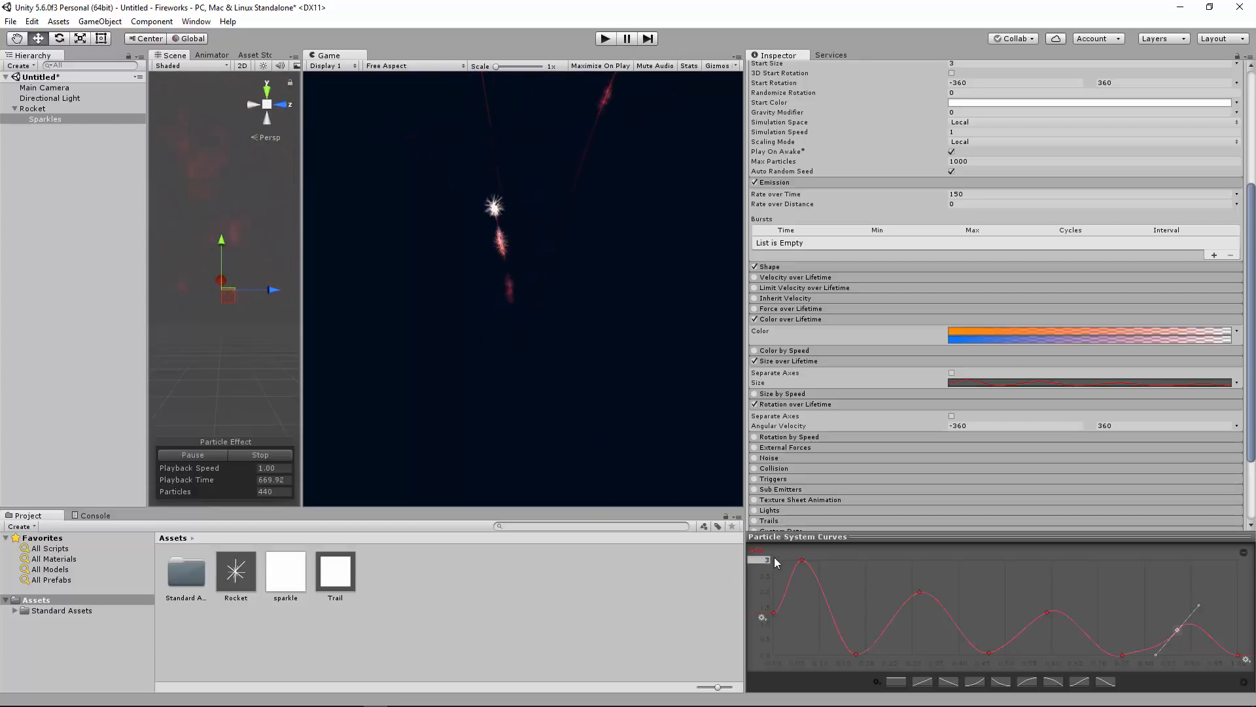
# - Switch the Sparkles size to random between two curves and begin the second curve with waves offset from the first
pyautogui.click(1236, 383)
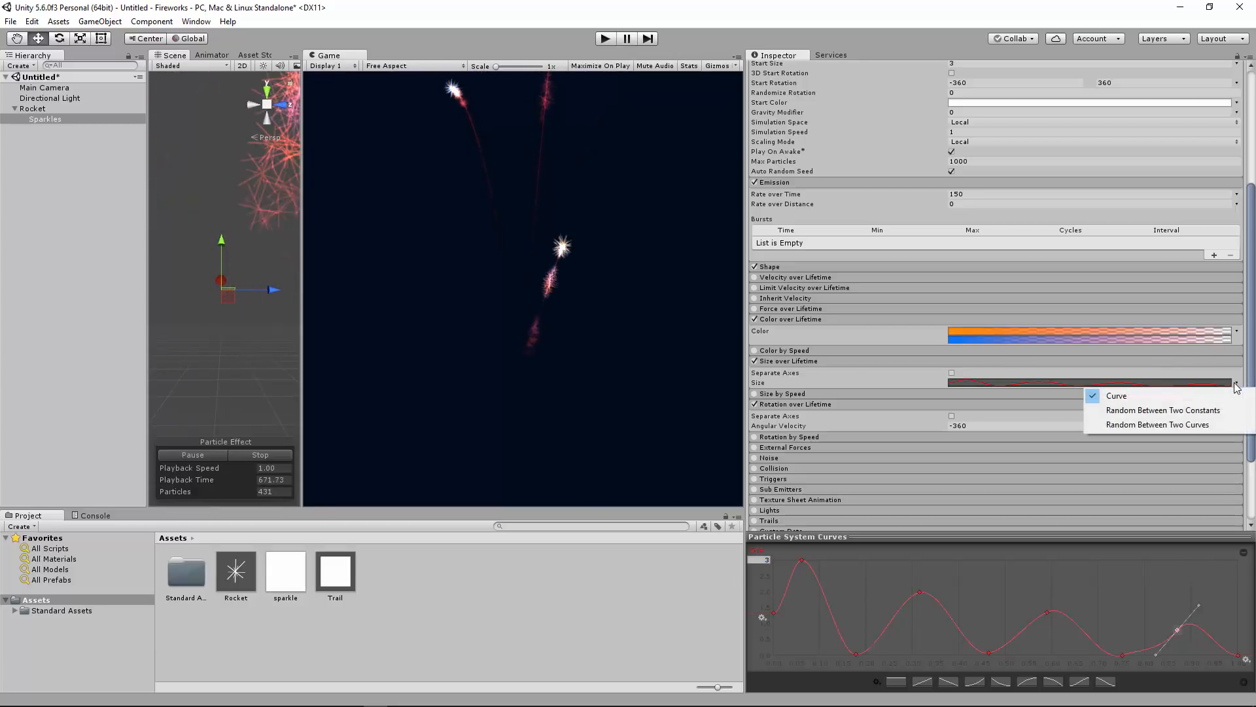
pyautogui.click(1192, 424)
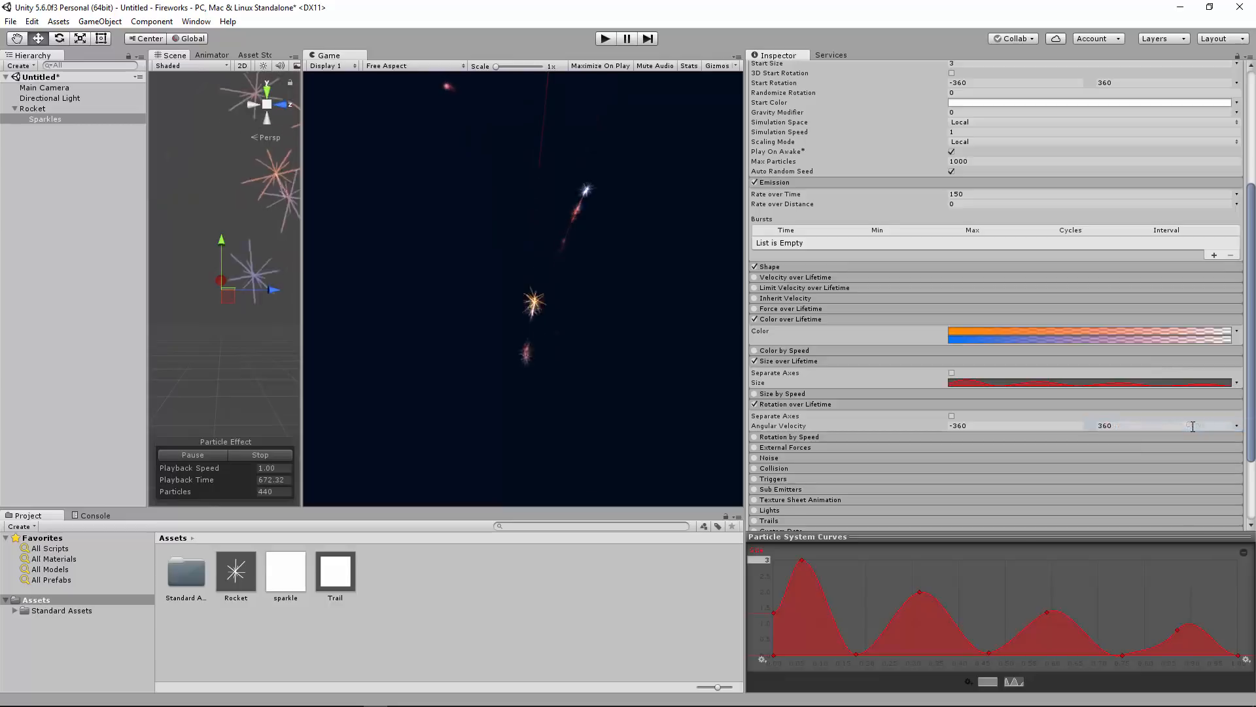
pyautogui.moveTo(799, 654); pyautogui.dragTo(995, 603)
pyautogui.doubleClick(819, 636)
pyautogui.doubleClick(892, 563)
pyautogui.doubleClick(968, 659)
# - Complete the later waves of the two size curves down to small bumps near the end, and set the curve maximum to 2
pyautogui.doubleClick(1073, 609)
pyautogui.moveTo(1073, 609); pyautogui.dragTo(1056, 656)
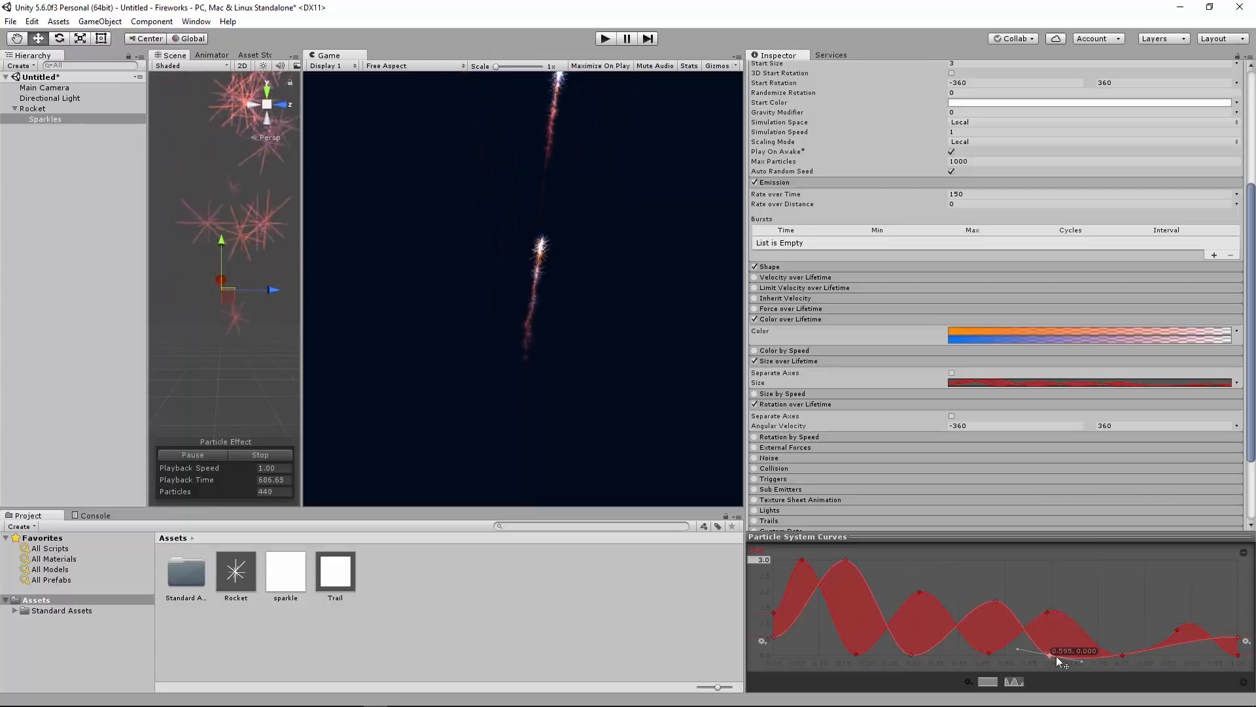
pyautogui.doubleClick(1133, 653)
pyautogui.moveTo(1133, 653); pyautogui.dragTo(1134, 629)
pyautogui.doubleClick(1148, 647)
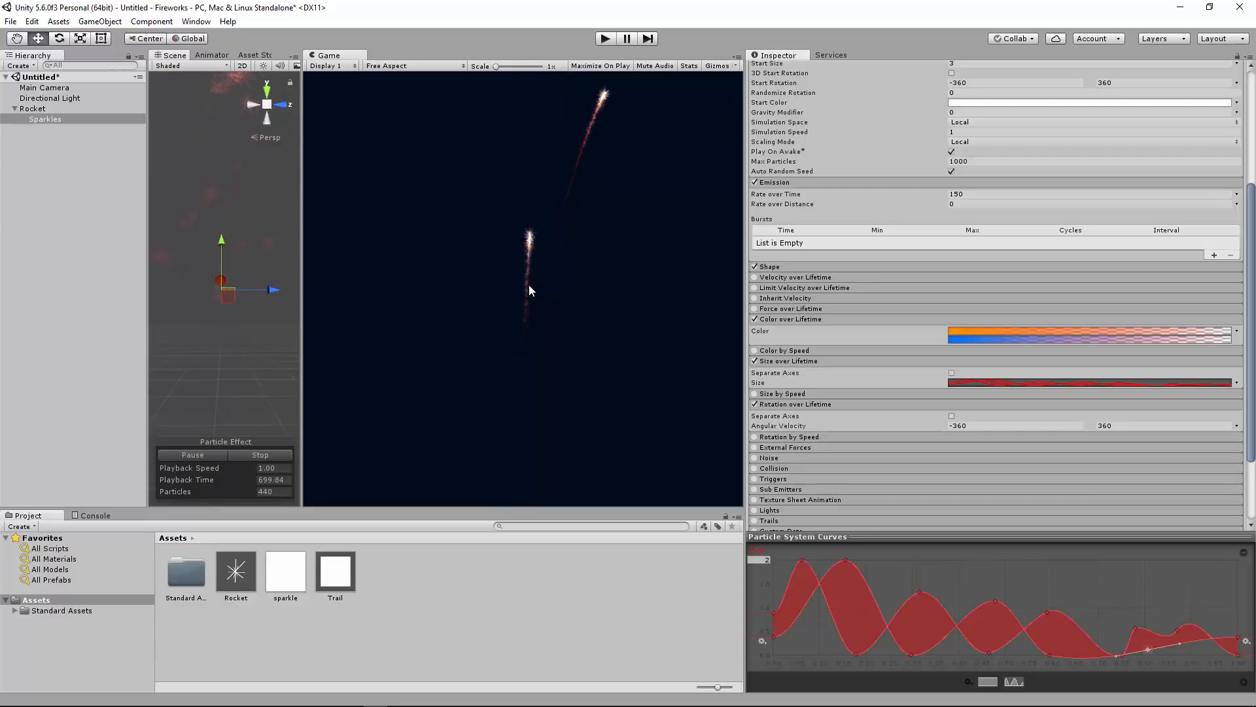
# - Set the Sparkles Start Lifetime to 5 and raise its Max Particles to 10000
pyautogui.scroll(5, 850, 381)
pyautogui.scroll(-3, 866, 375)
pyautogui.scroll(3, 866, 376)
pyautogui.click(972, 230)
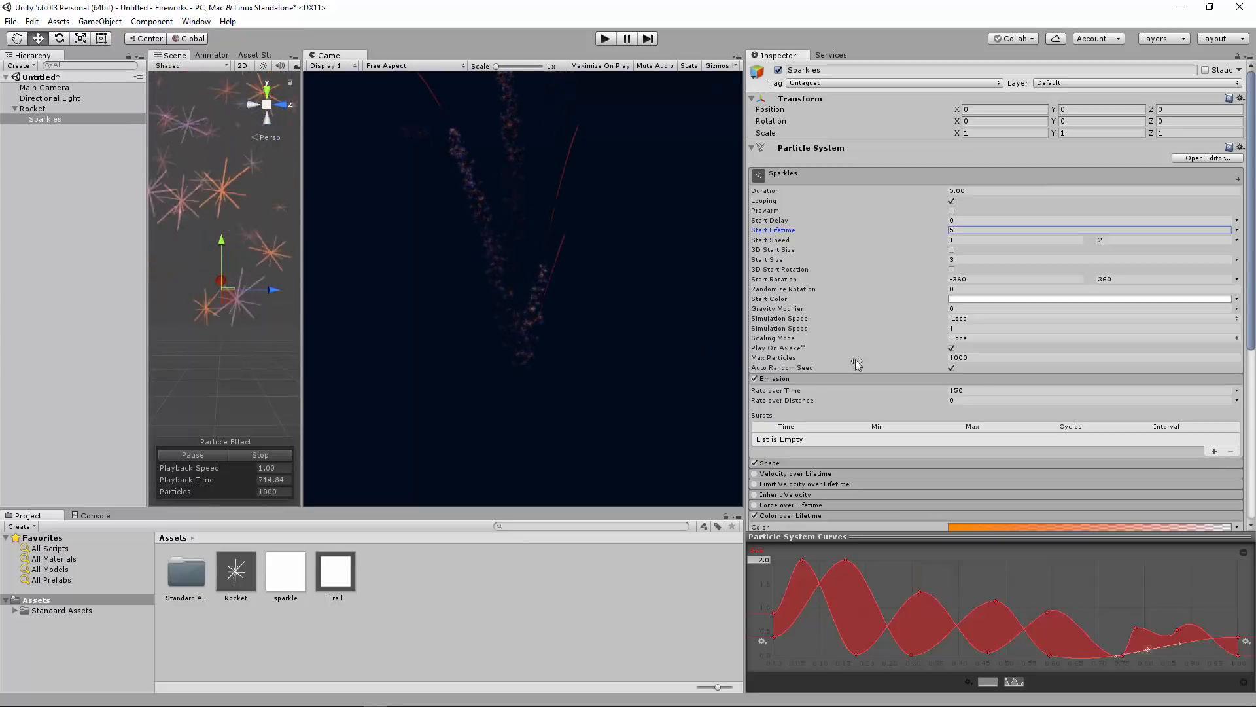
pyautogui.click(975, 357)
pyautogui.write('10000')
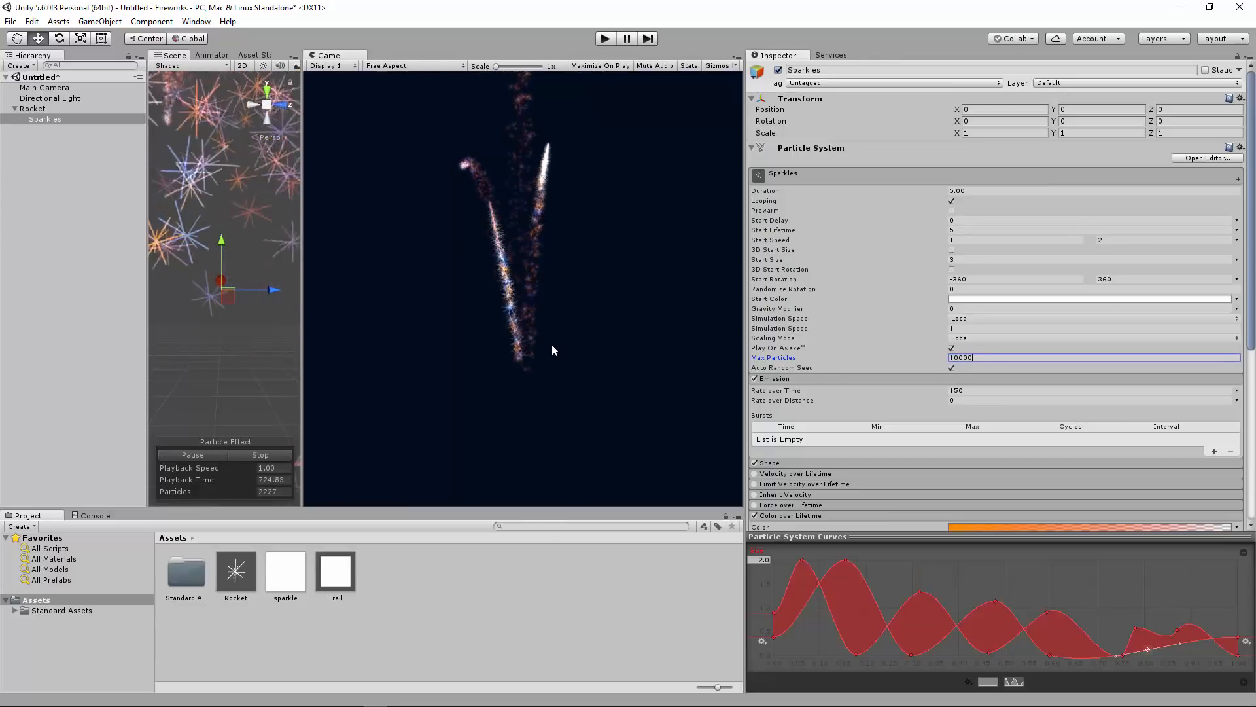
# - Reduce the Sparkles Start Size to 1 and set the size curve maximum to 3
pyautogui.click(965, 259)
pyautogui.write('1')
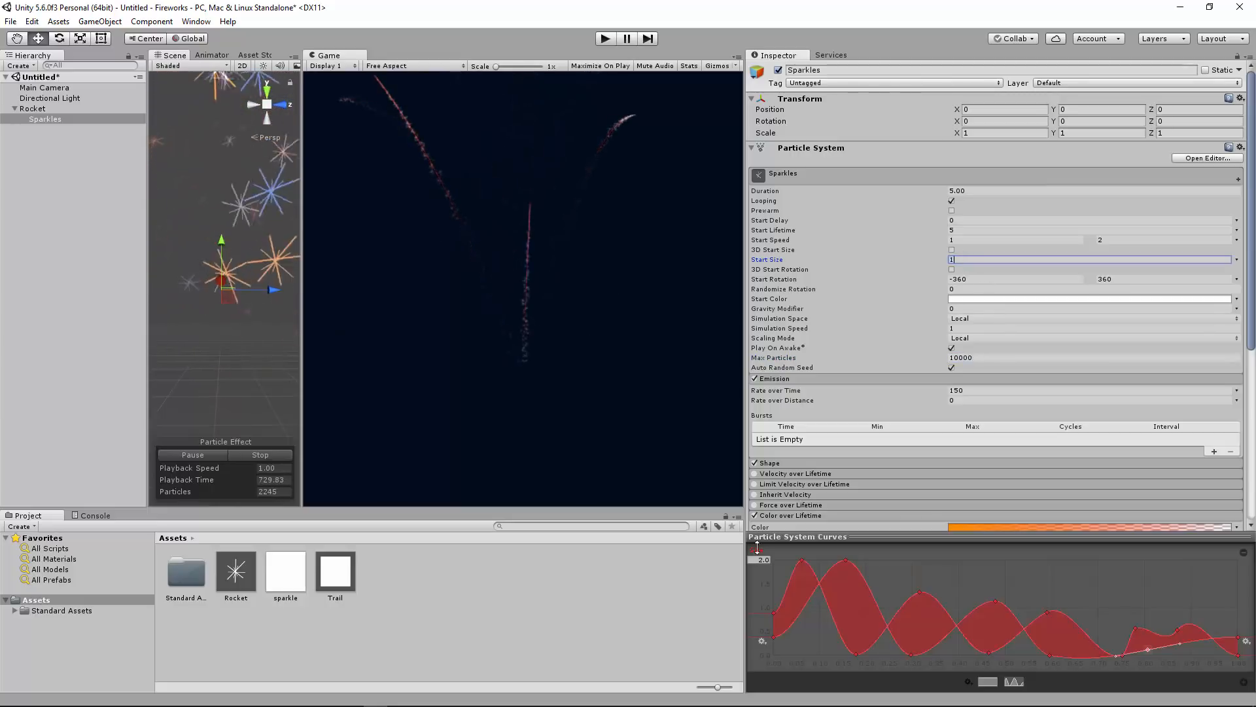
pyautogui.write('5')
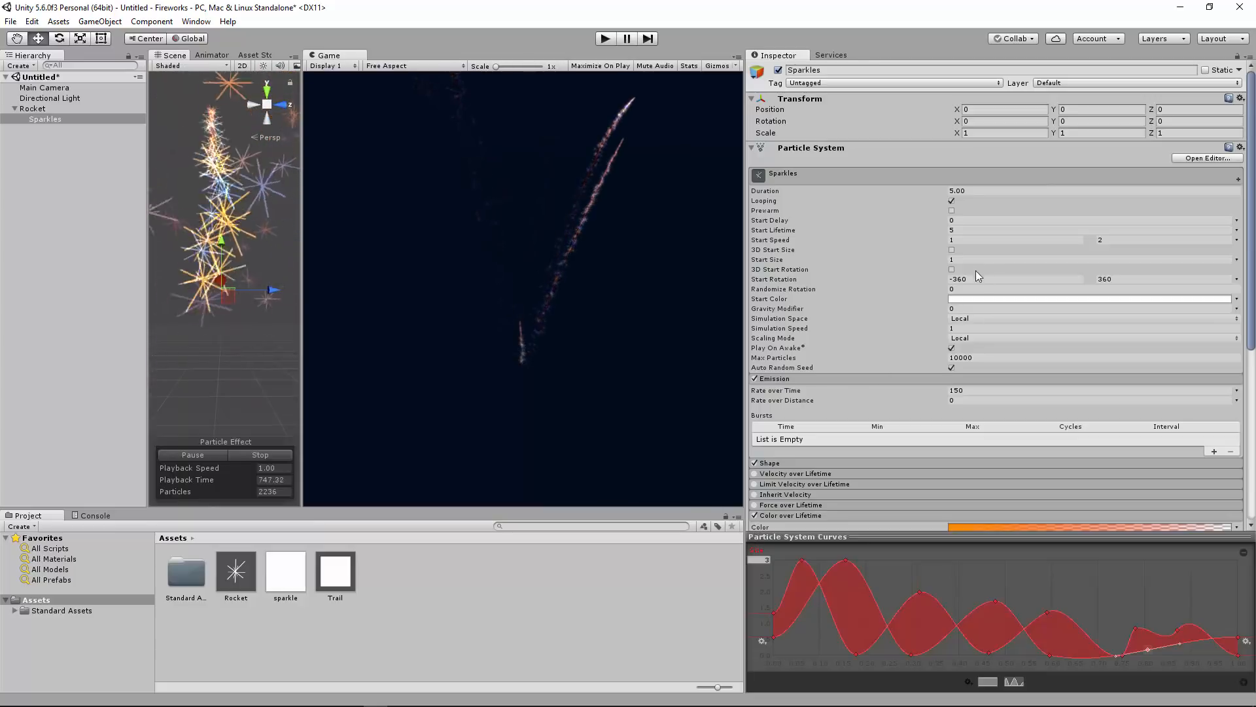
# - Try a Start Lifetime of 1 on Sparkles and settle on 2
pyautogui.write('1')
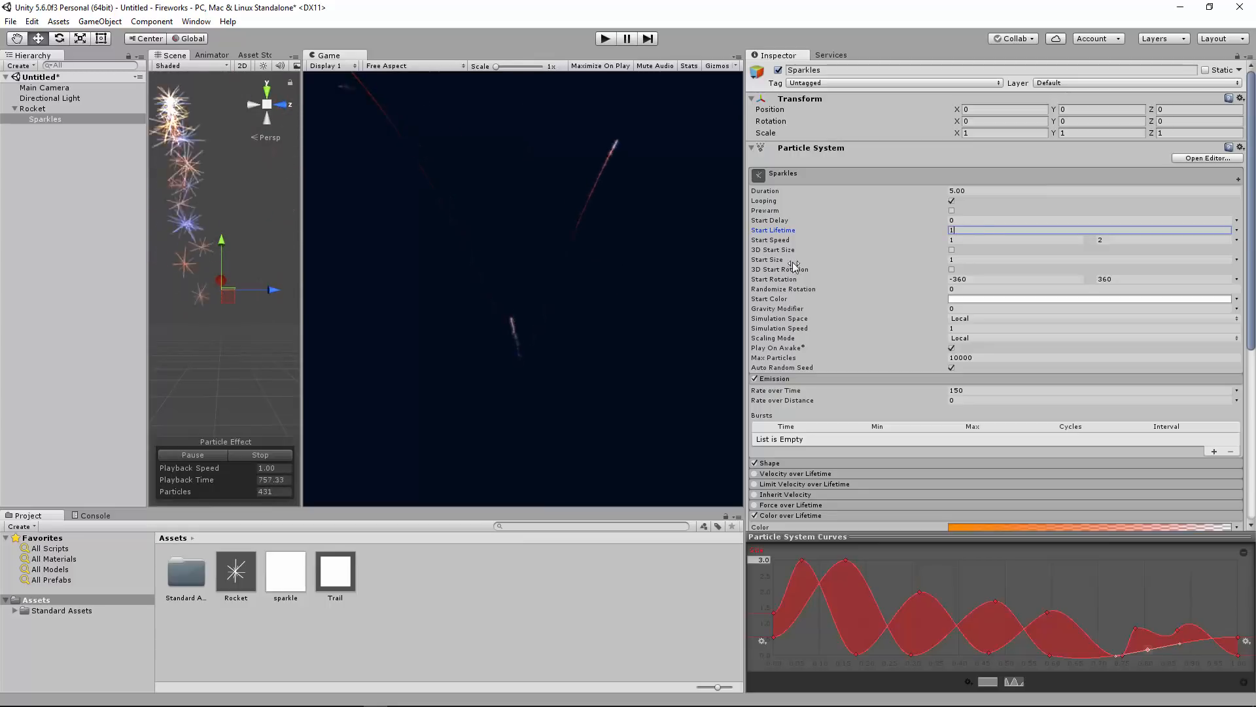
pyautogui.write('2')
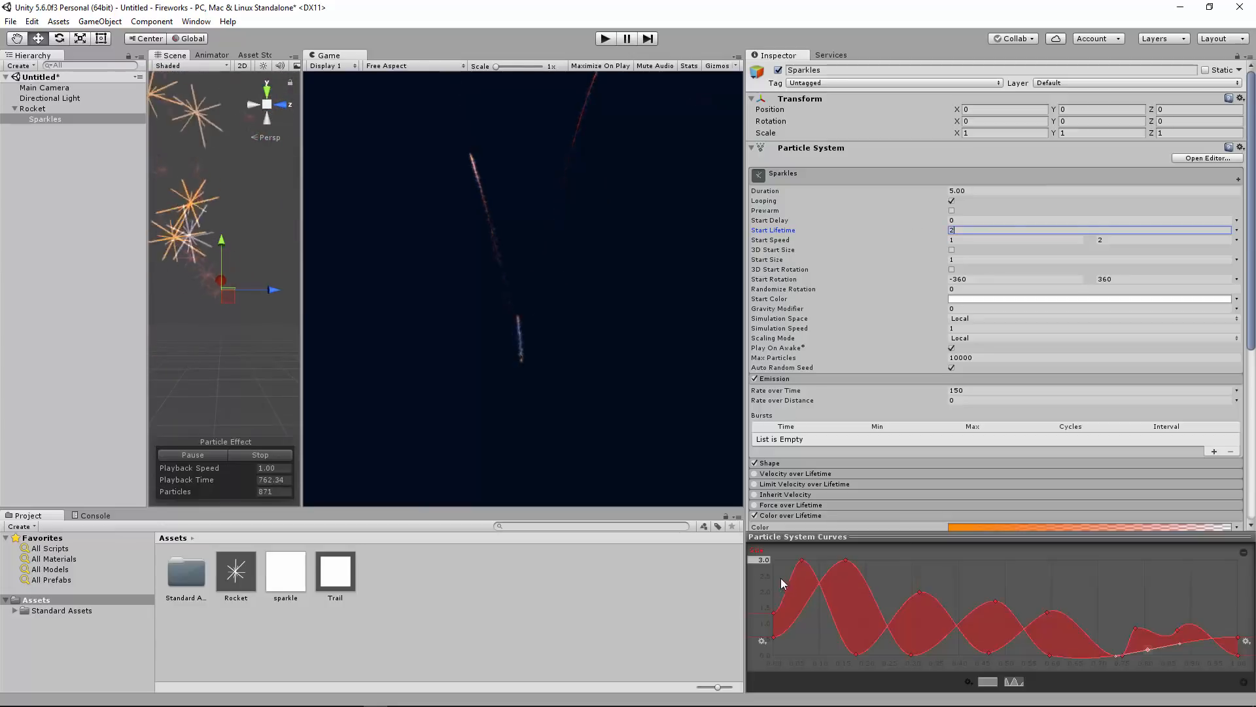
# - Widen the Game view by narrowing the Inspector, and select the Rocket particle system
pyautogui.moveTo(742, 340); pyautogui.dragTo(878, 340)
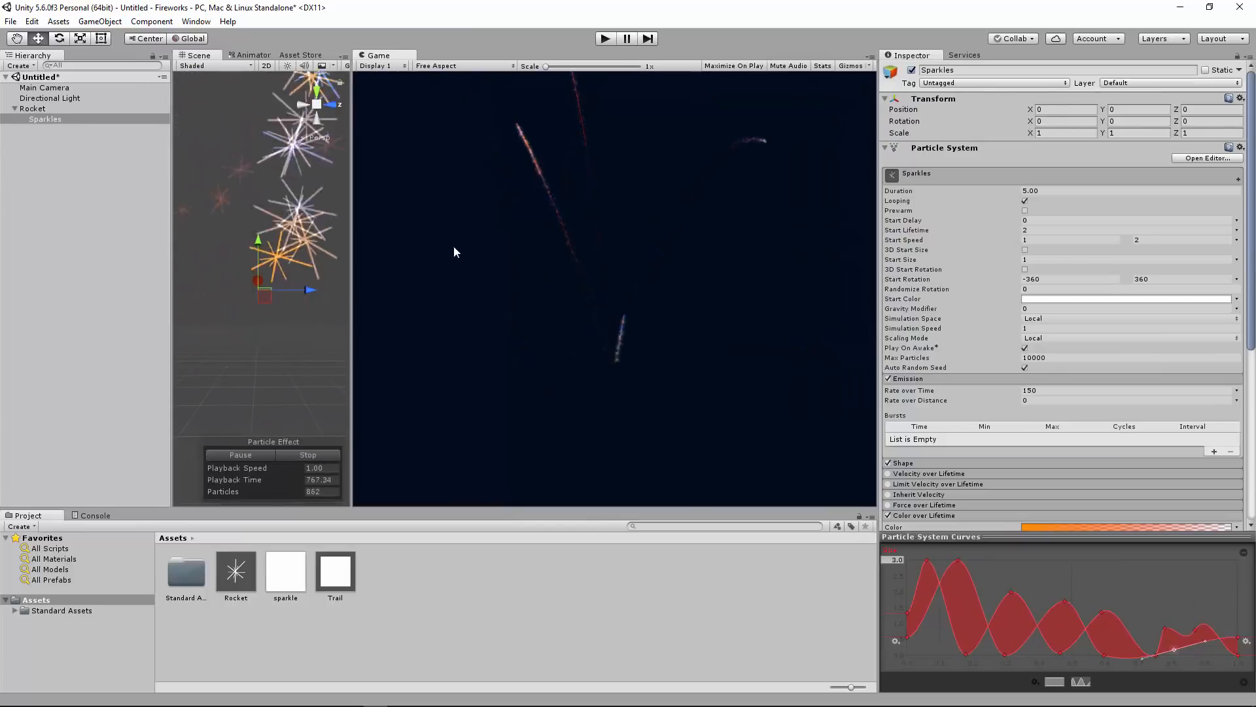
pyautogui.click(111, 109)
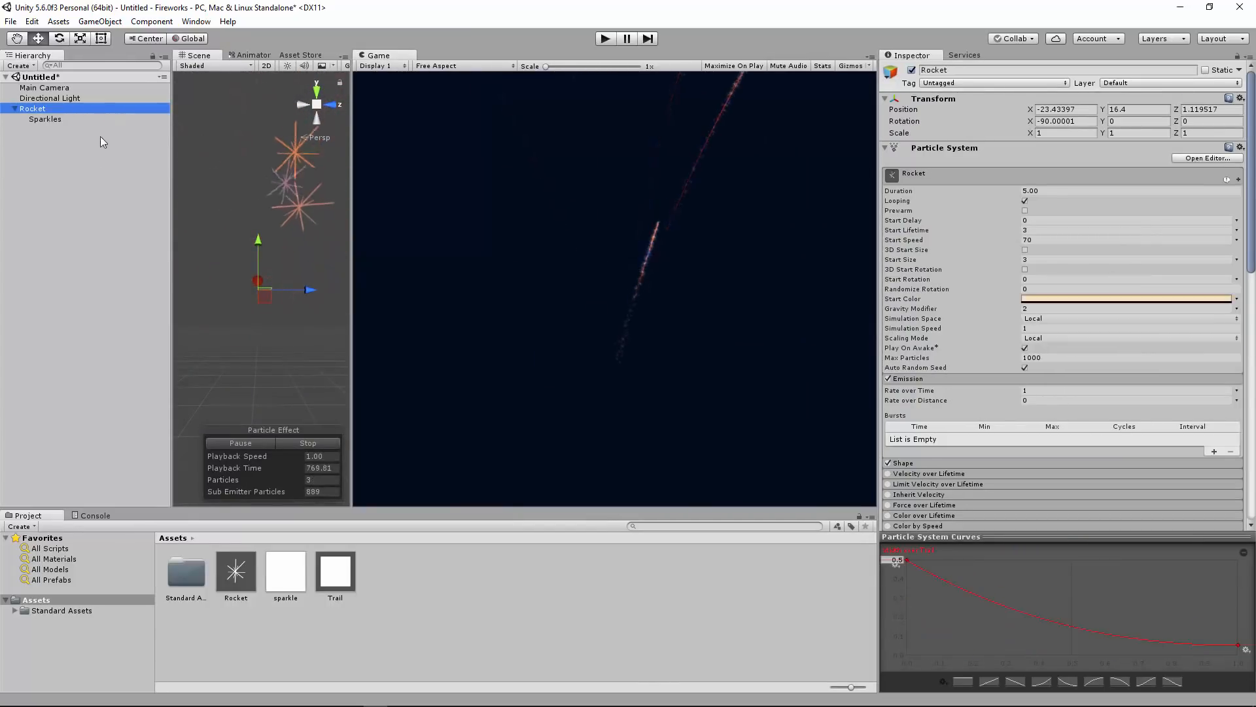
# - Duplicate the Rocket particle system and compare the original with its copy
pyautogui.hotkey('ctrl', 'd')
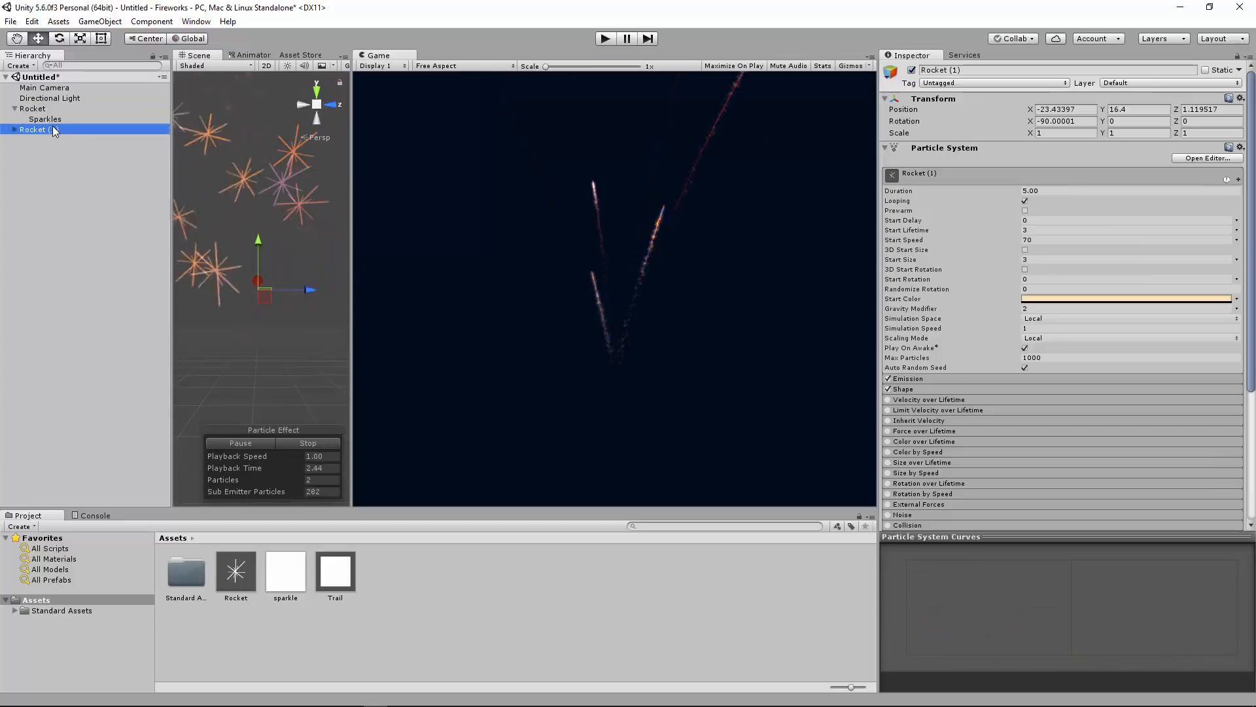
pyautogui.click(48, 110)
pyautogui.keyDown('shift'); pyautogui.click(54, 130); pyautogui.keyUp('shift')
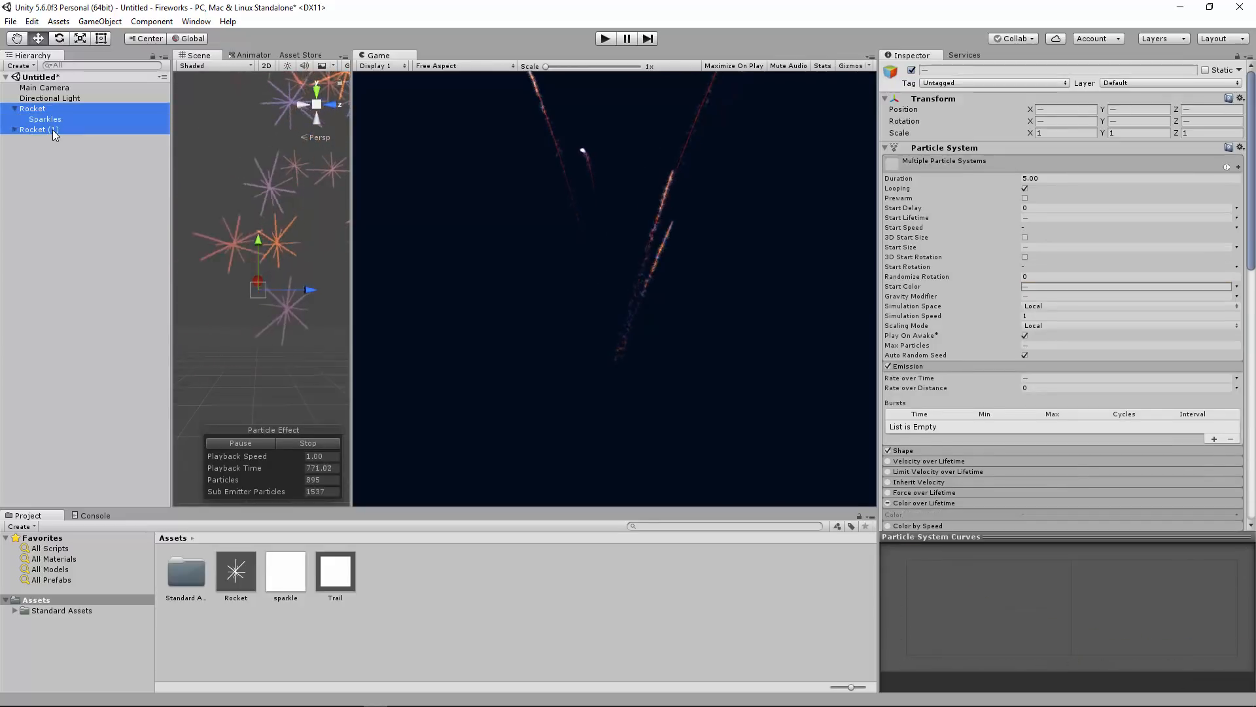
pyautogui.click(53, 109)
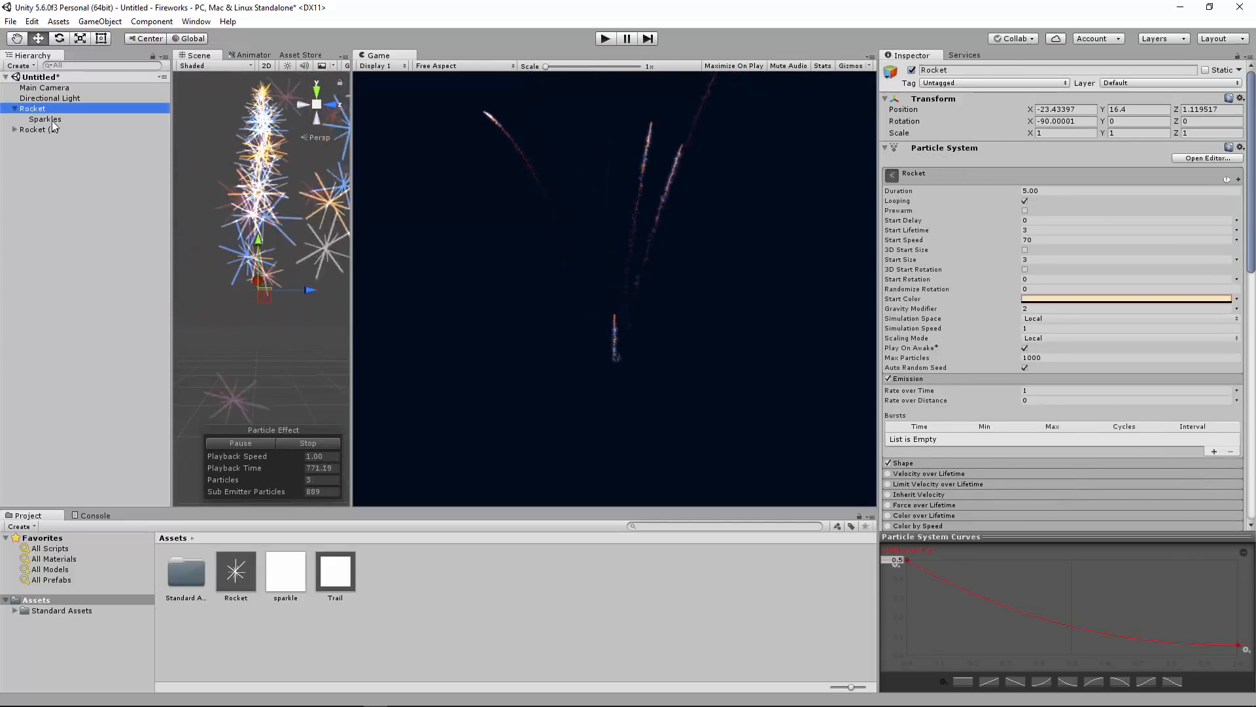
pyautogui.click(53, 143)
pyautogui.click(39, 108)
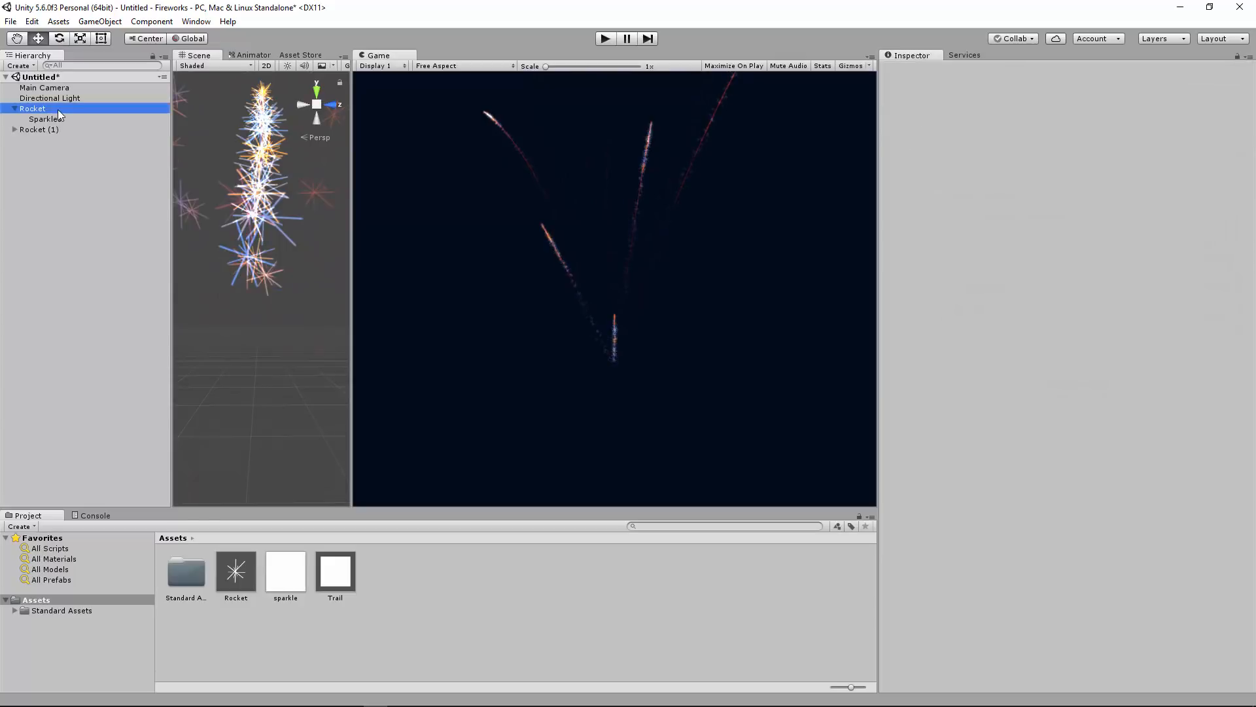
# - Add the Rocket copy as a second Birth sub emitter of Rocket and reparent it under Rocket
pyautogui.scroll(-10, 994, 434)
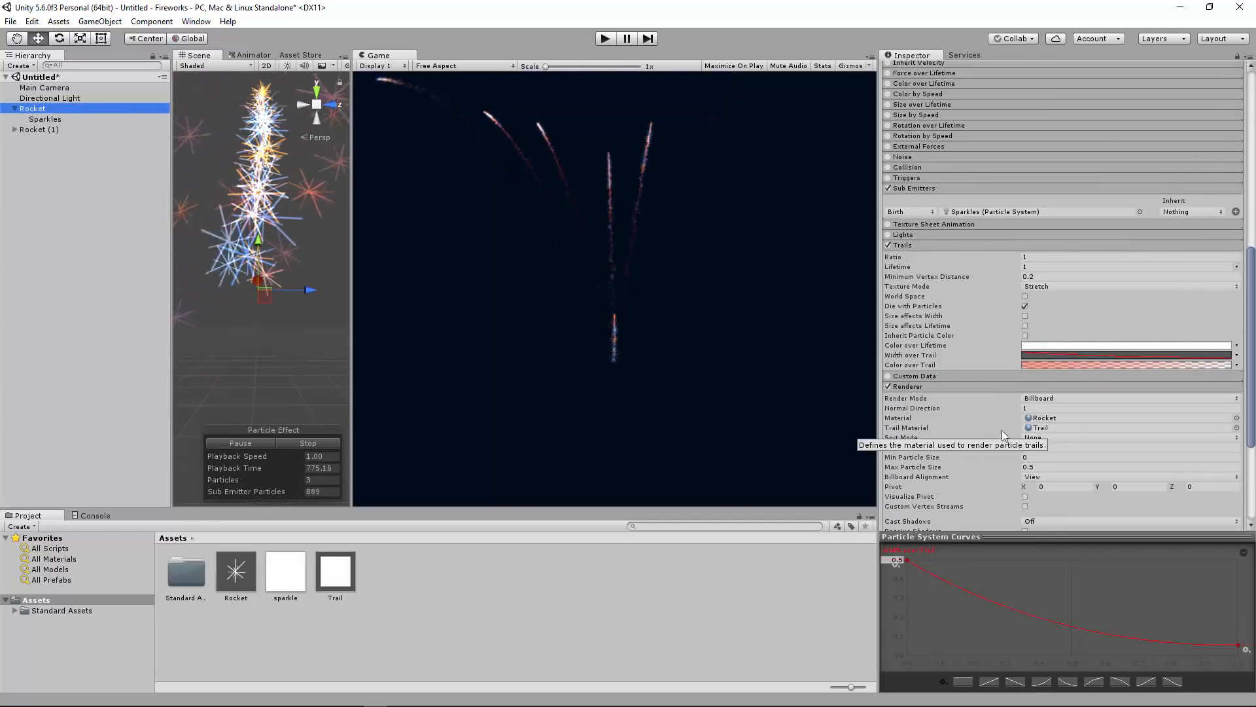
pyautogui.scroll(-5, 968, 404)
pyautogui.scroll(6, 968, 404)
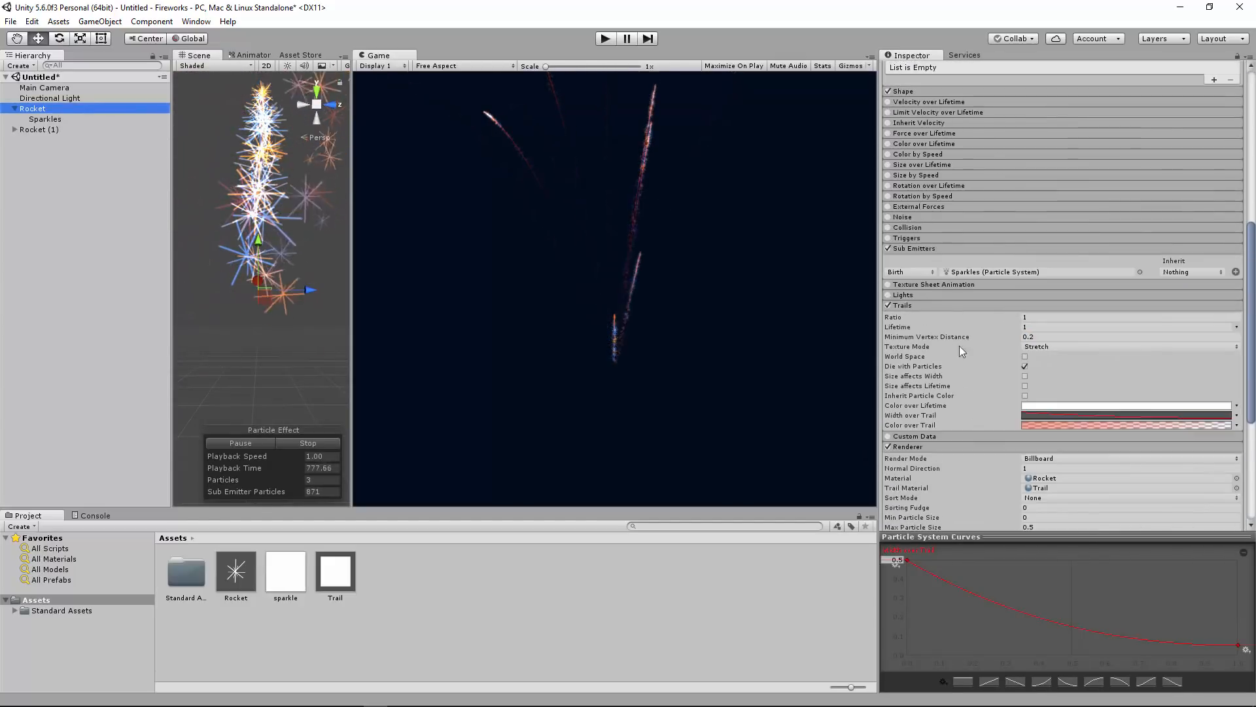
pyautogui.click(1236, 272)
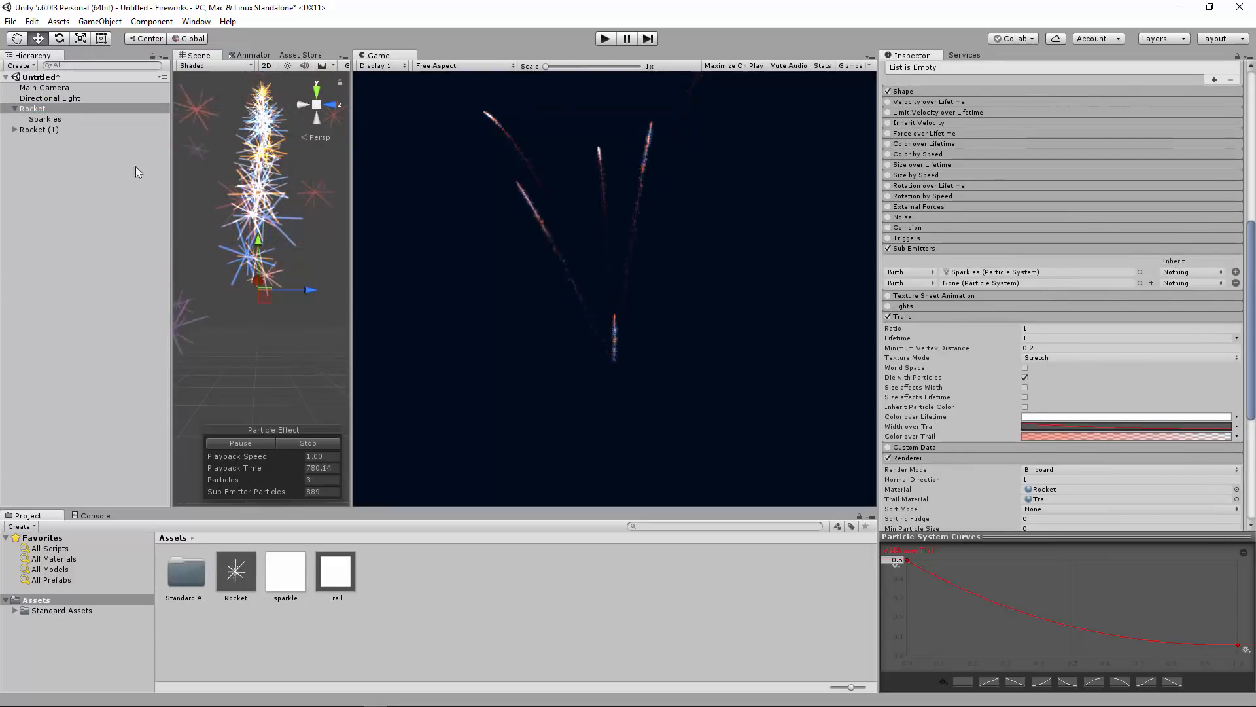
pyautogui.moveTo(956, 286); pyautogui.dragTo(954, 286)
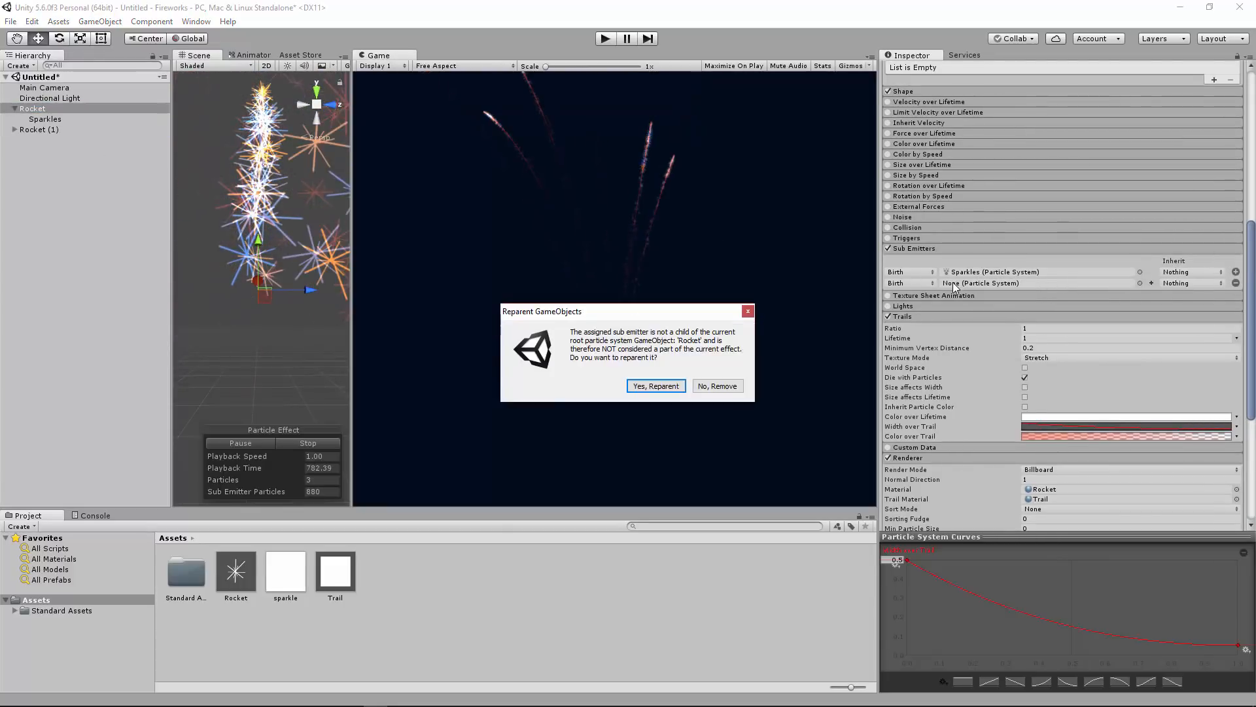
pyautogui.click(648, 386)
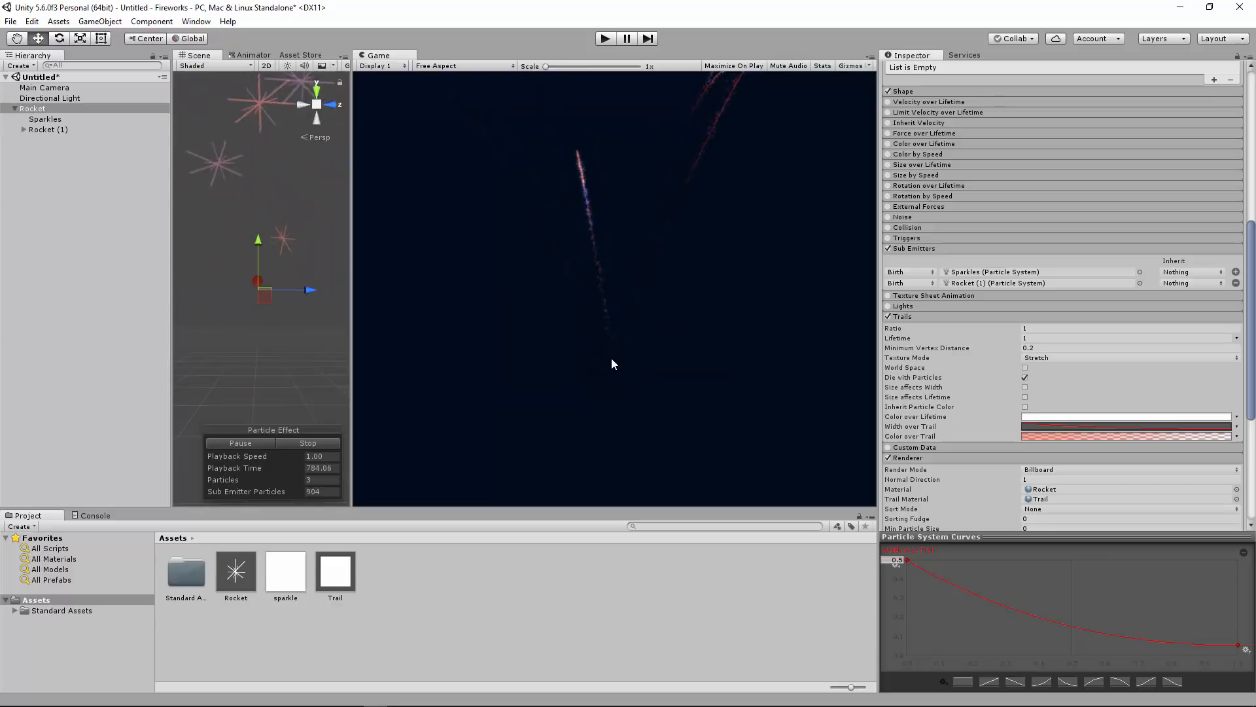
# - Set the nested Rocket copy's emission Rate over Time to 20
pyautogui.click(68, 129)
pyautogui.scroll(10, 995, 297)
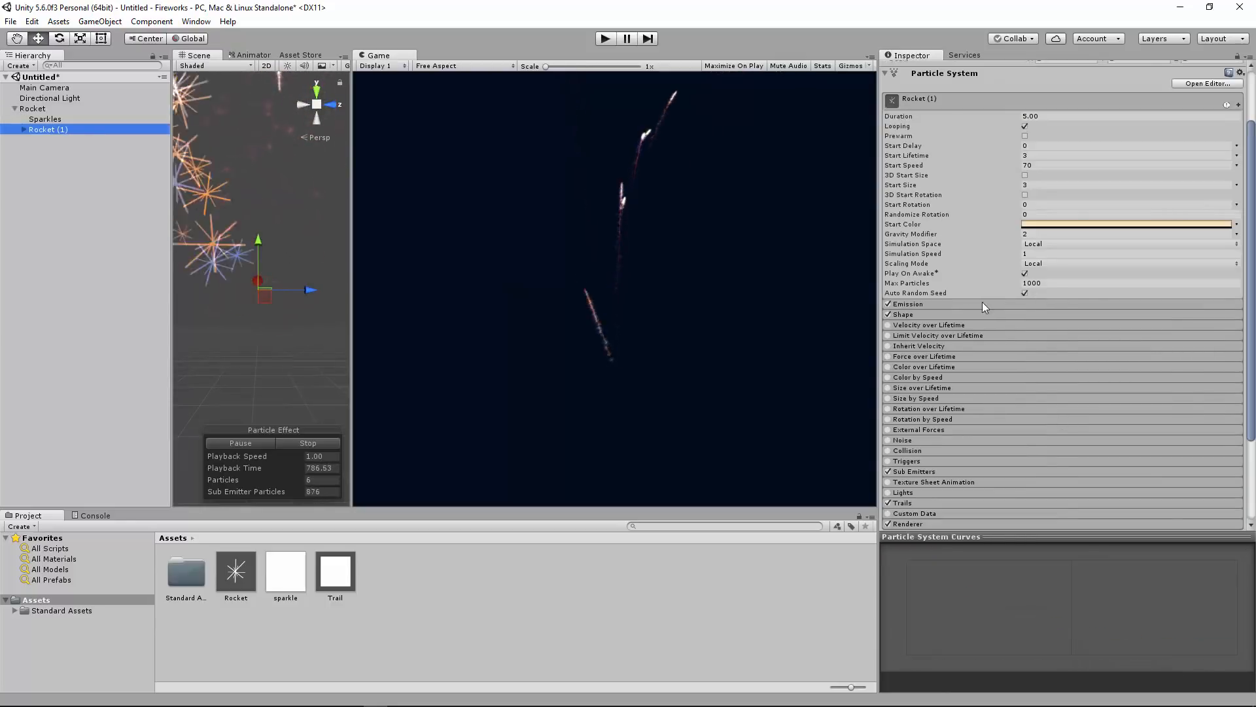
pyautogui.click(1050, 317)
pyautogui.write('20')
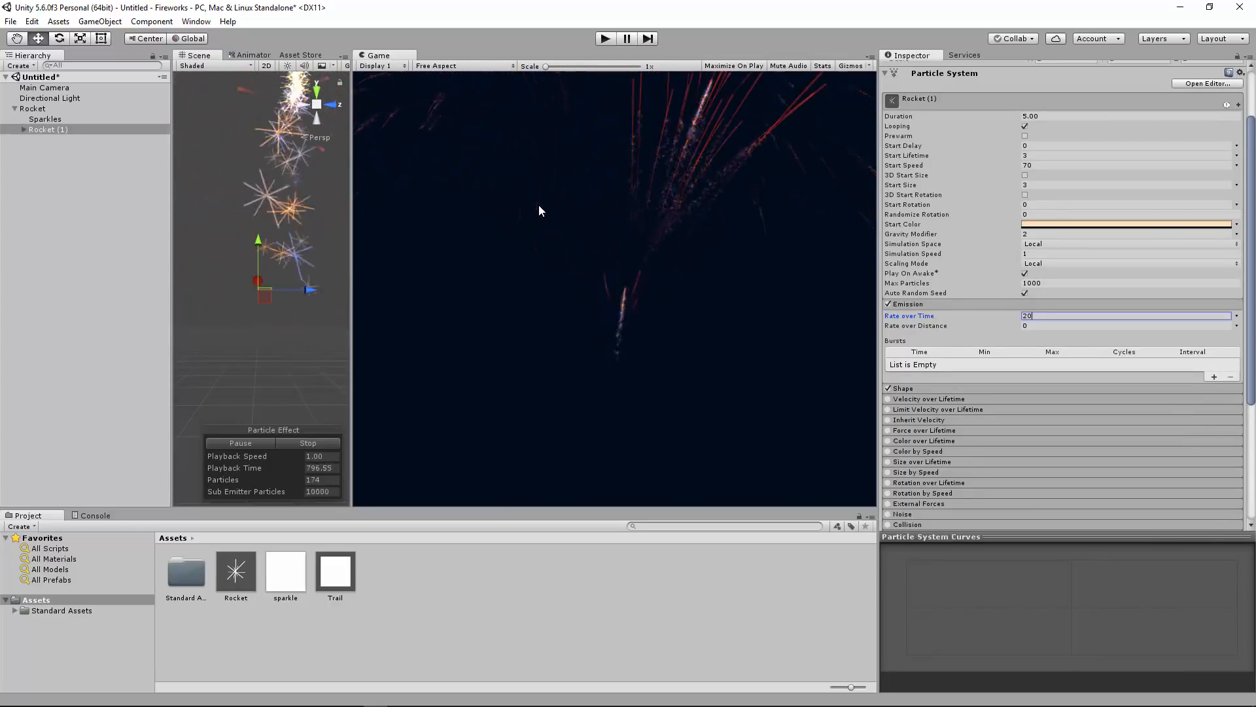
# - Delete the nested Rocket copy and remove its leftover Birth entry from Rocket's Sub Emitters
pyautogui.click(77, 129)
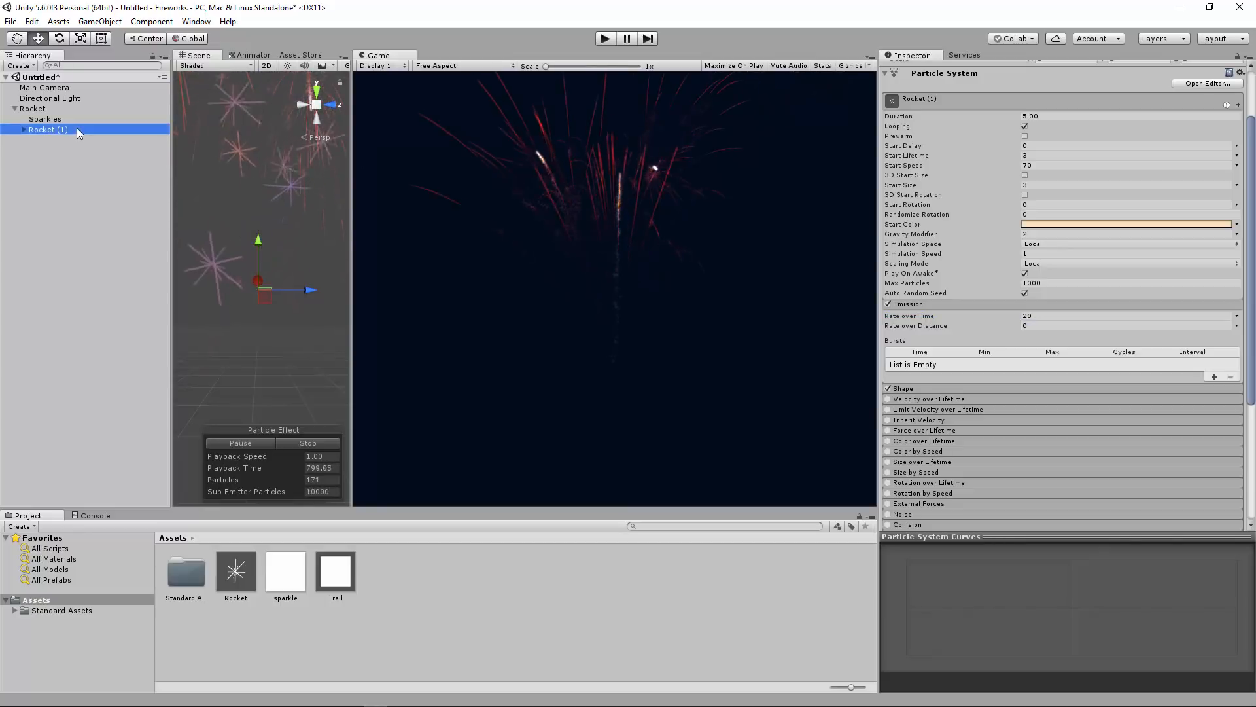
pyautogui.press('Delete')
pyautogui.click(46, 108)
pyautogui.scroll(-5, 1020, 319)
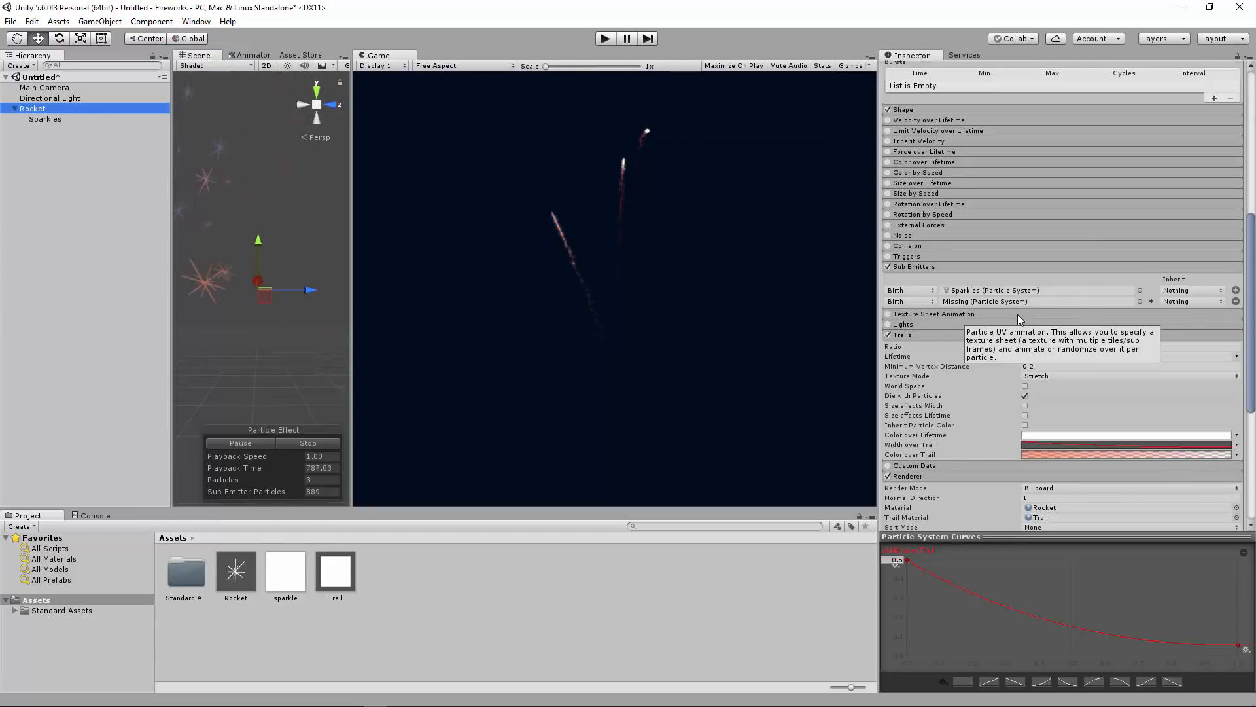
pyautogui.click(1236, 302)
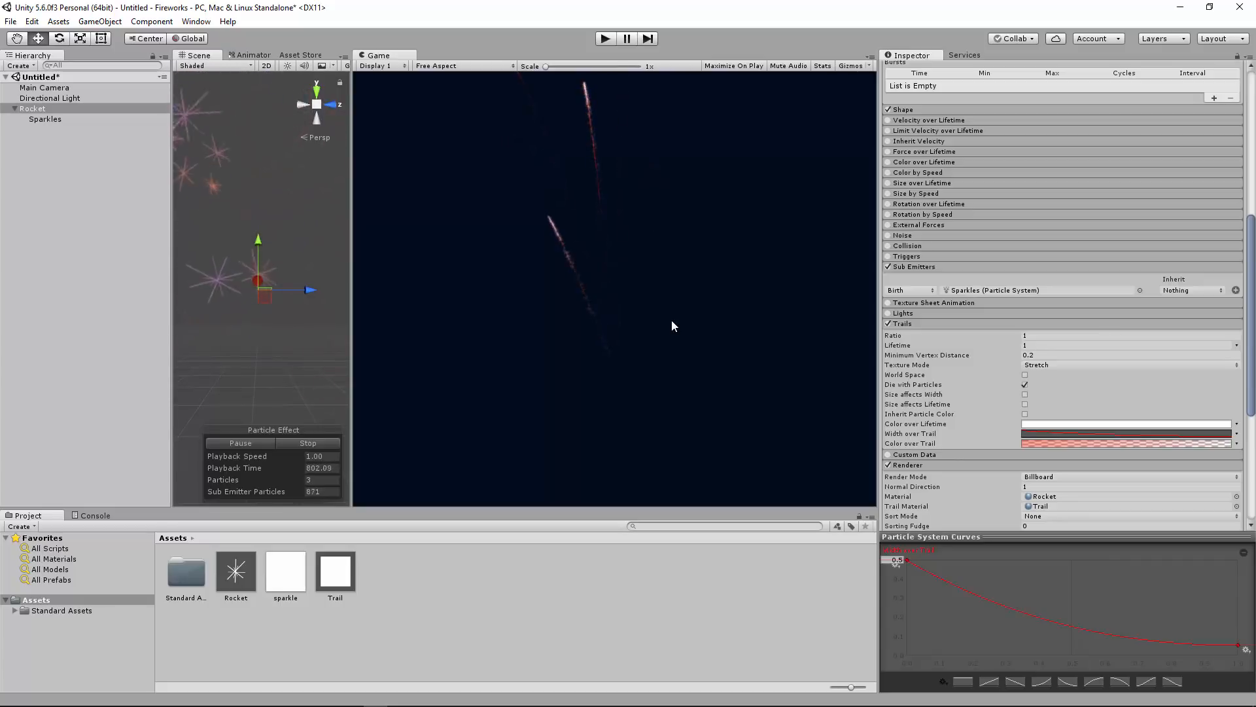
# - Duplicate the Rocket particle system as a separate root object and select the copy
pyautogui.moveTo(353, 341); pyautogui.dragTo(366, 341)
pyautogui.click(71, 110)
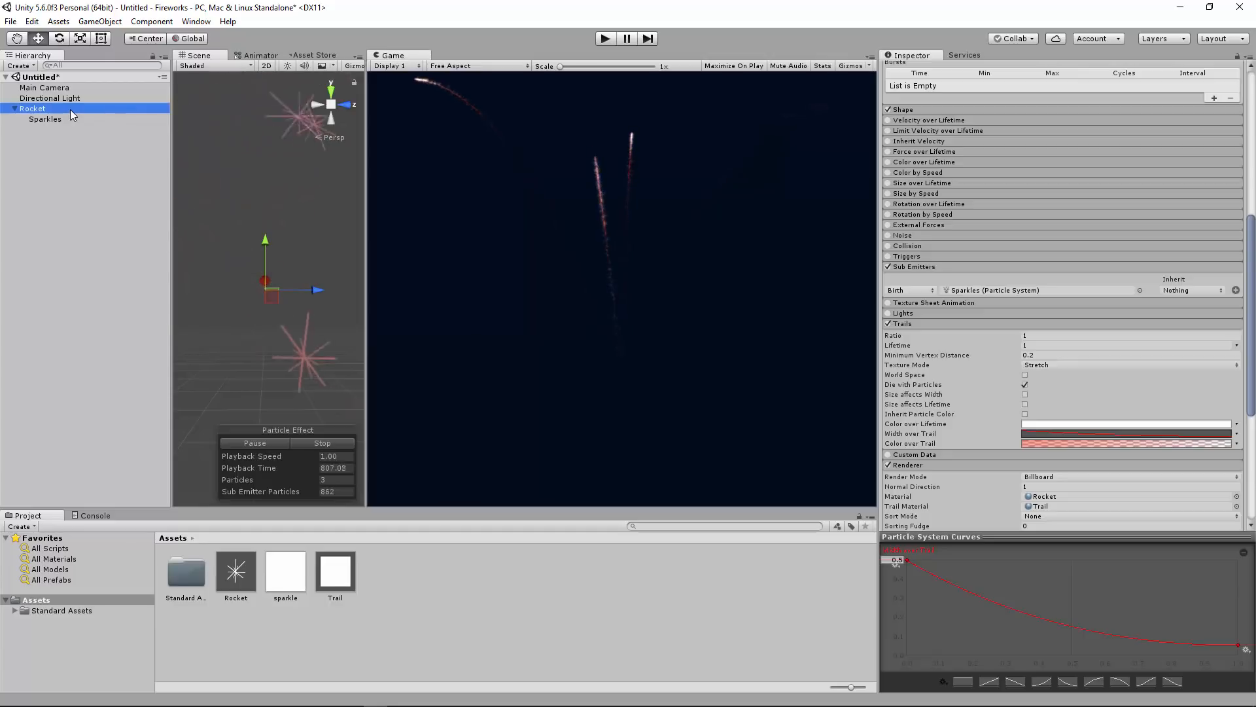
pyautogui.hotkey('ctrl', 'd')
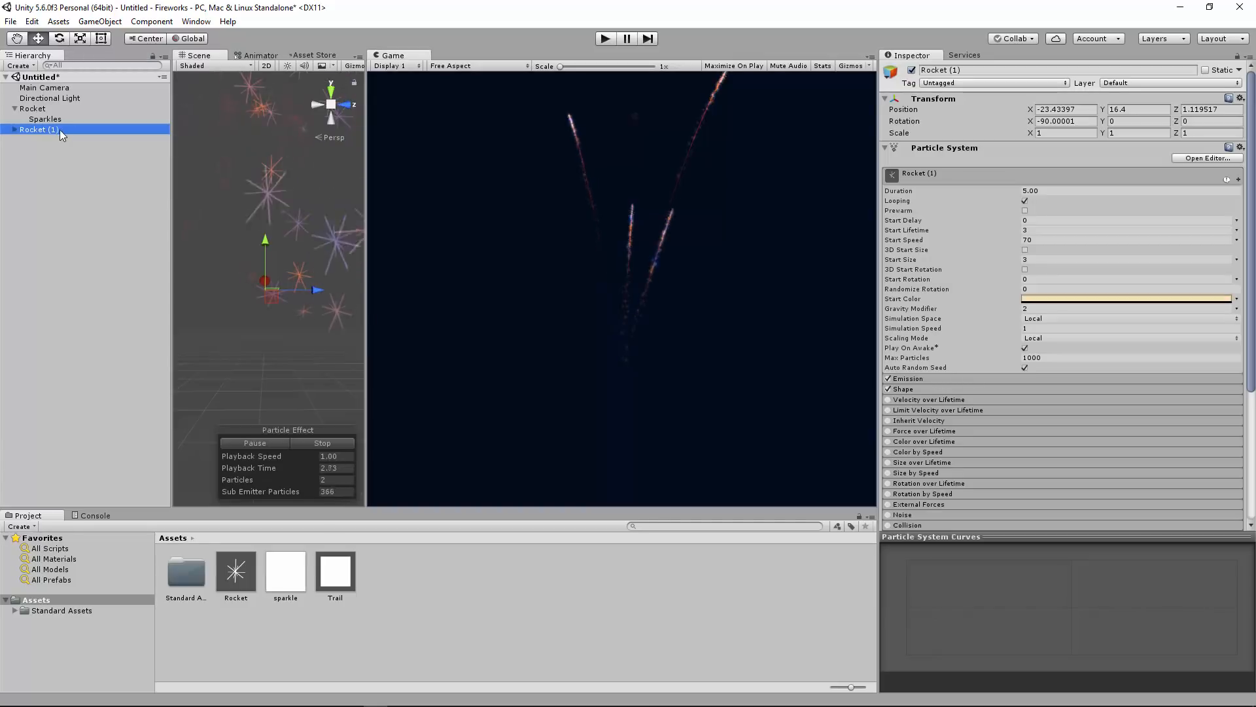
pyautogui.click(252, 168)
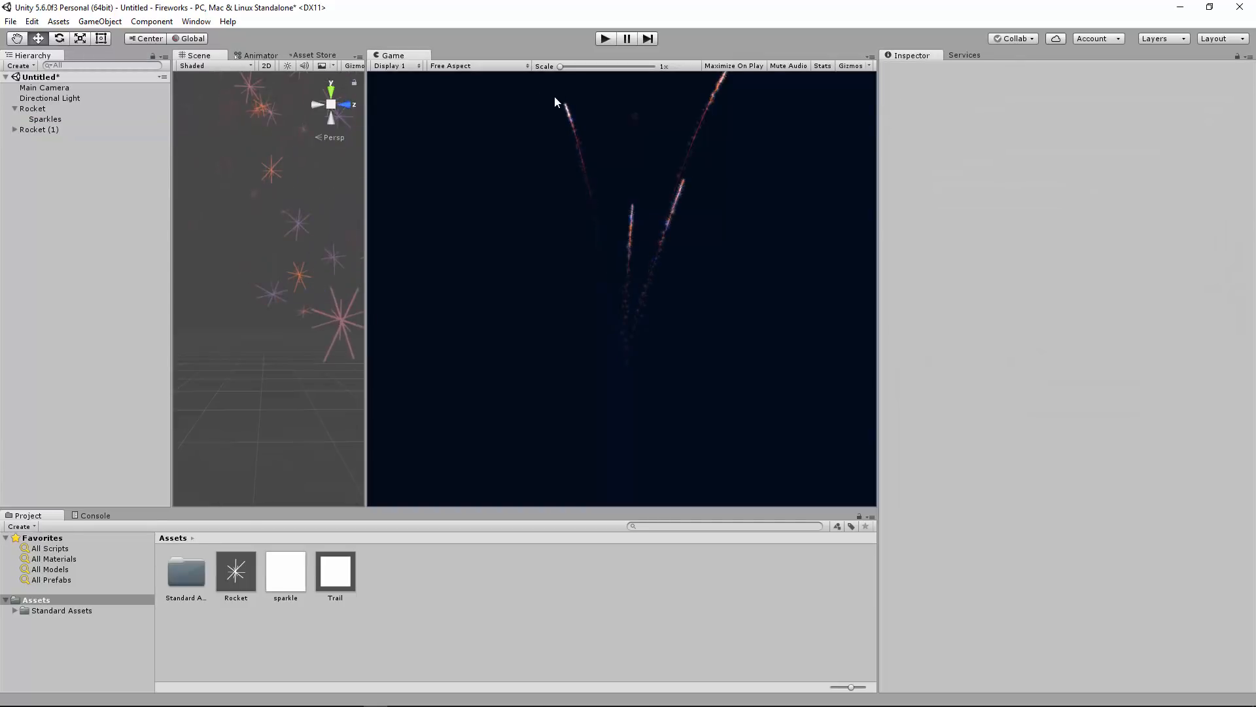
pyautogui.click(63, 130)
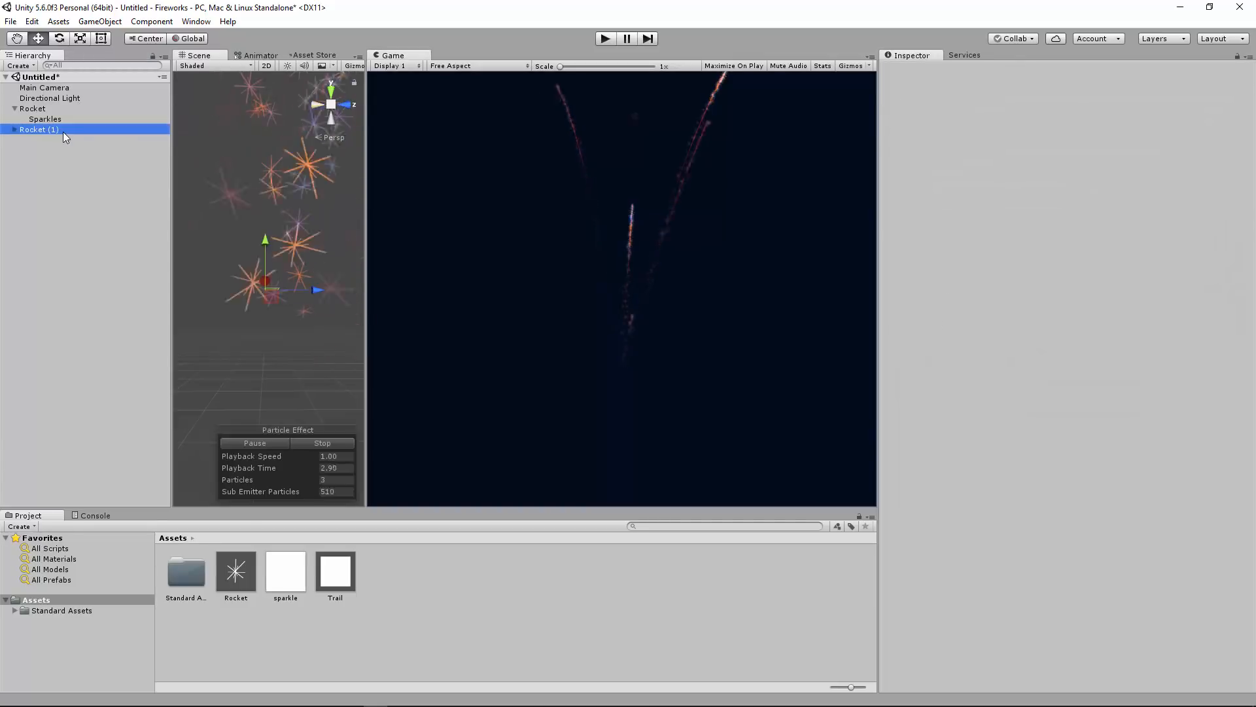
# - Set the Rocket copy's emission Shape to Sphere and its Rate over Time to 50
pyautogui.click(924, 388)
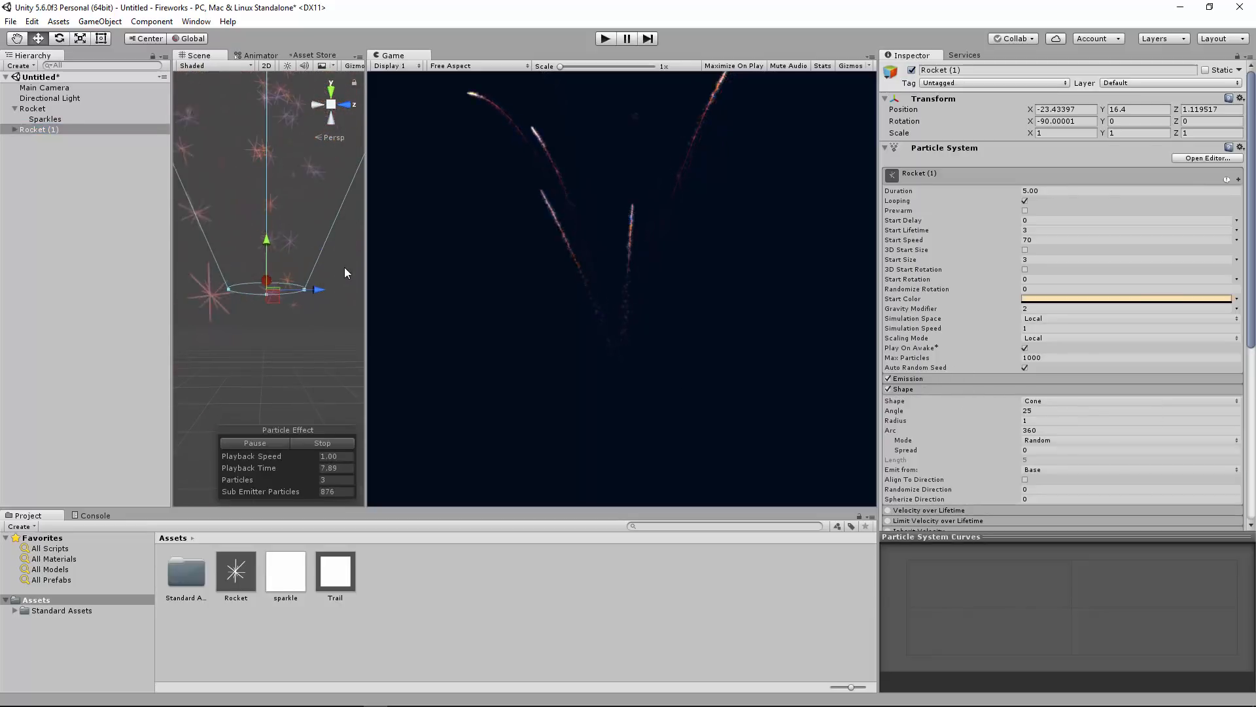
pyautogui.moveTo(367, 275); pyautogui.dragTo(393, 283)
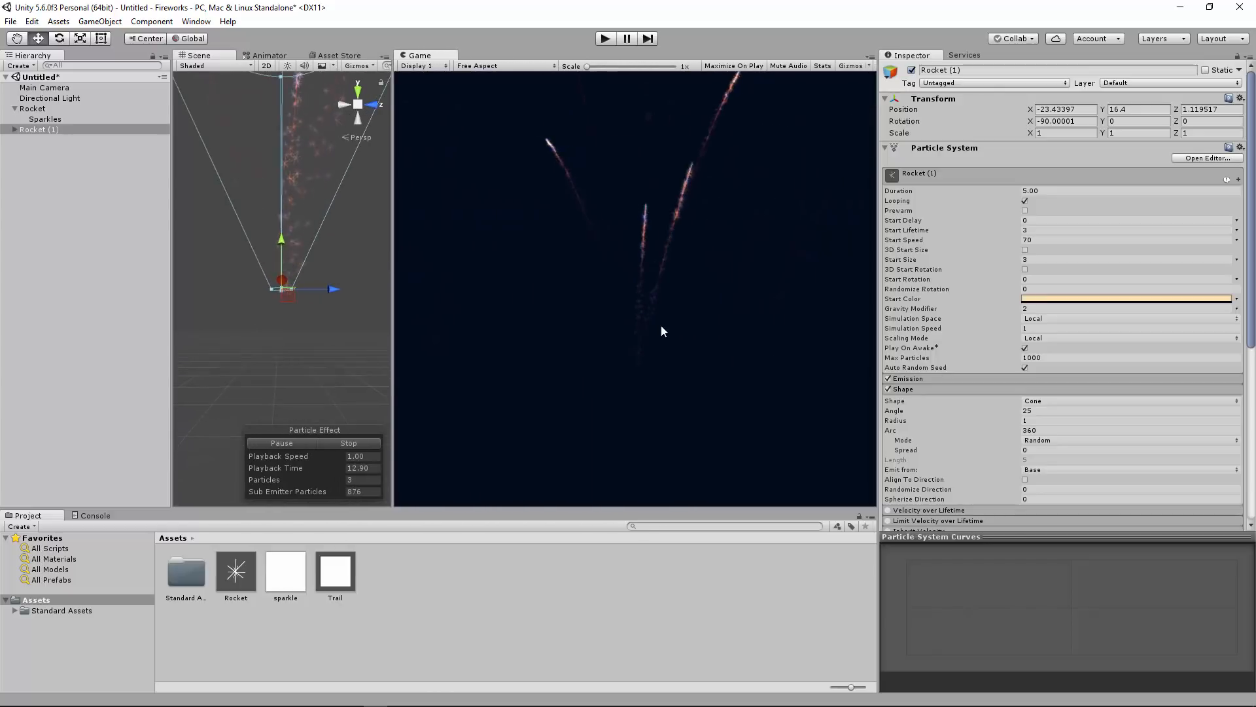
pyautogui.click(1073, 401)
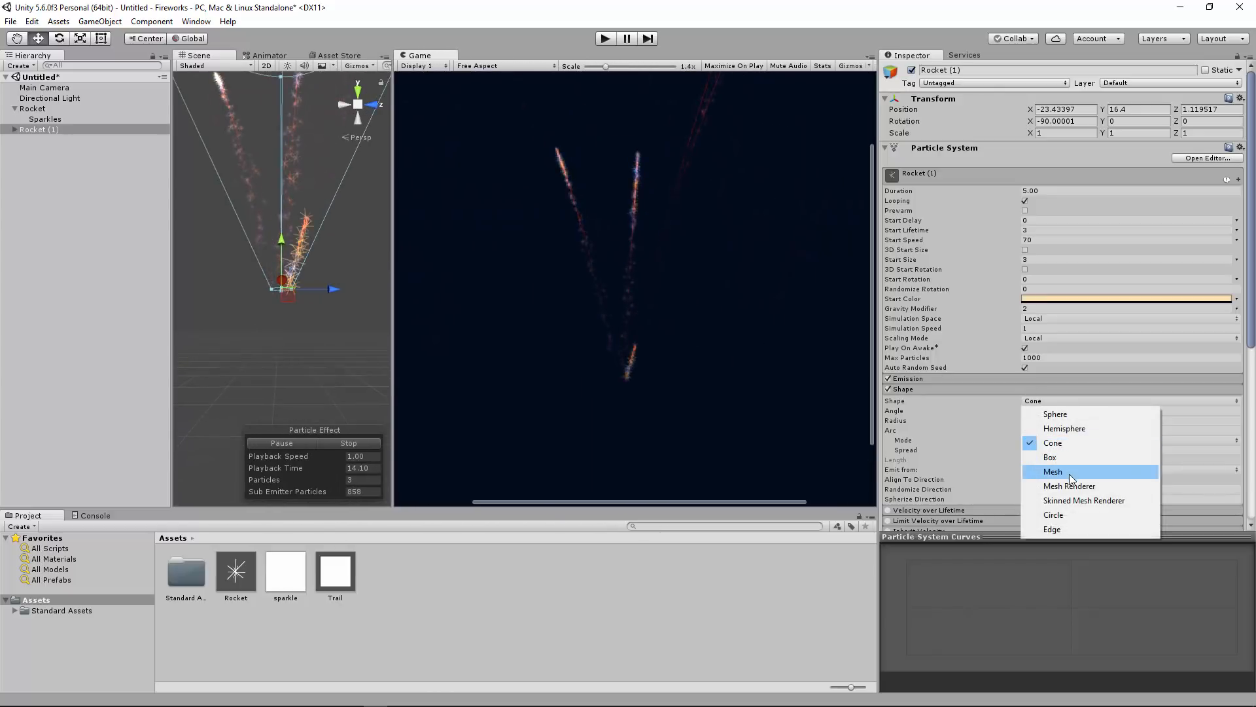
pyautogui.click(1063, 414)
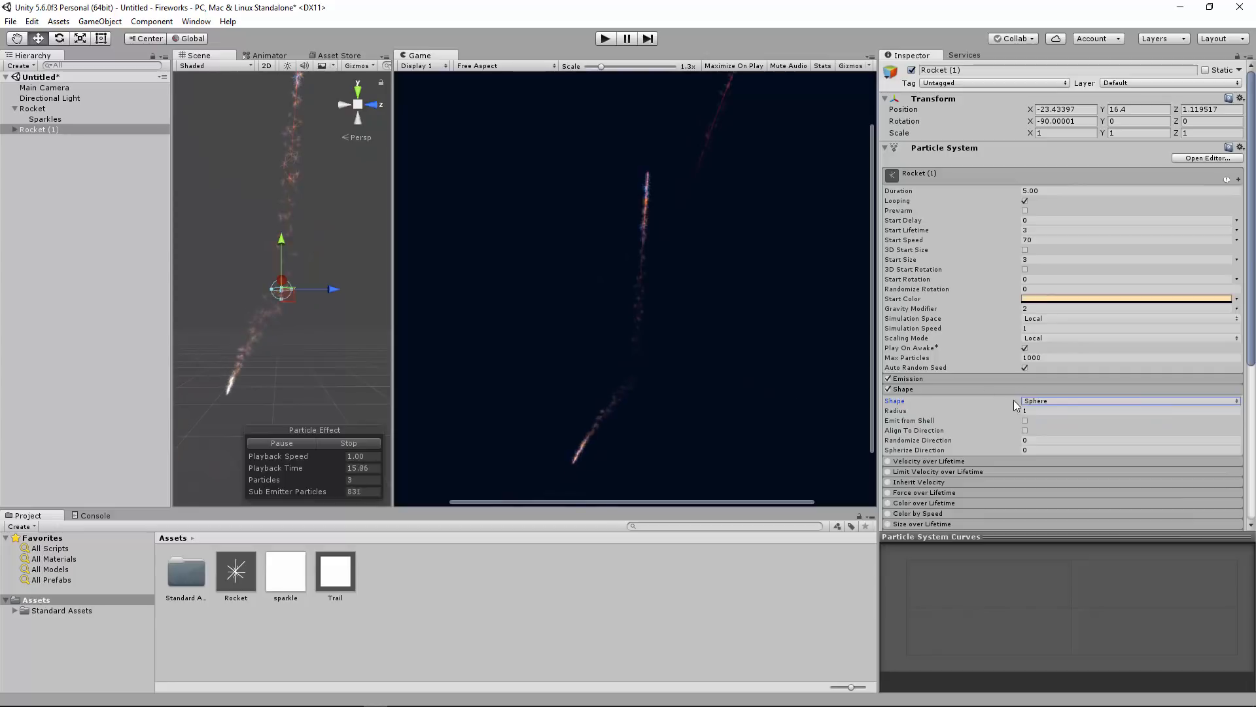
pyautogui.click(987, 380)
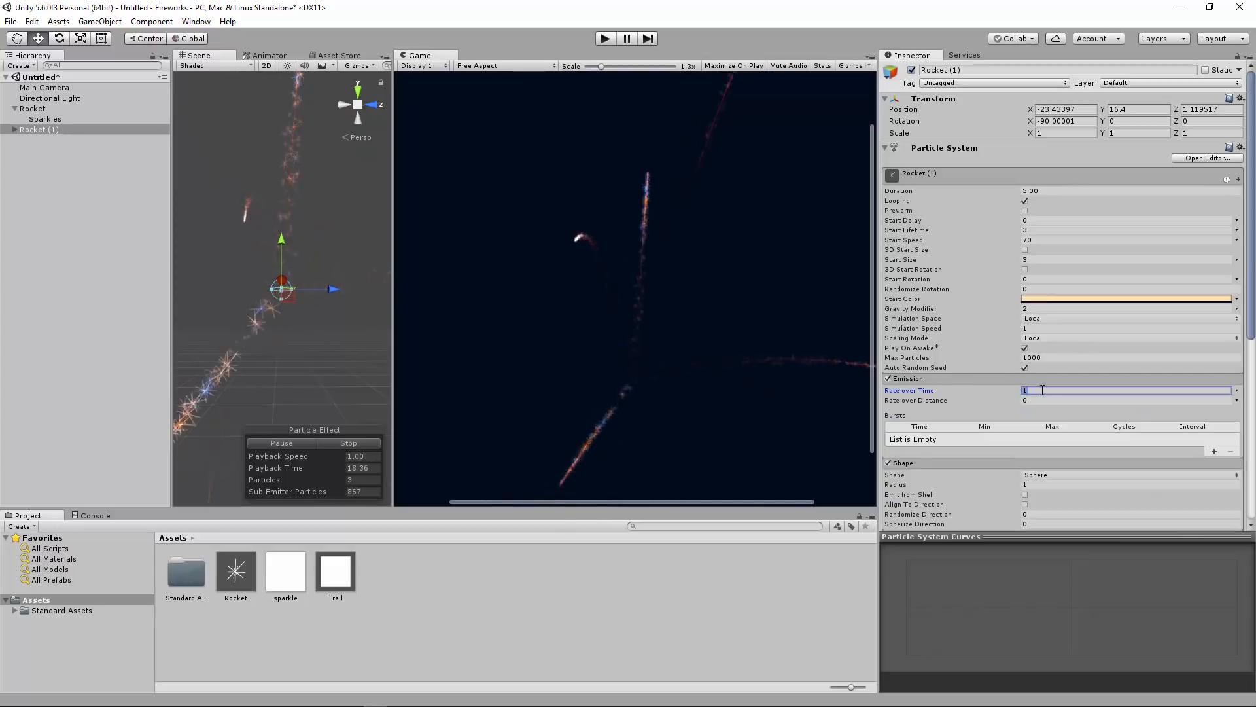
pyautogui.write('50')
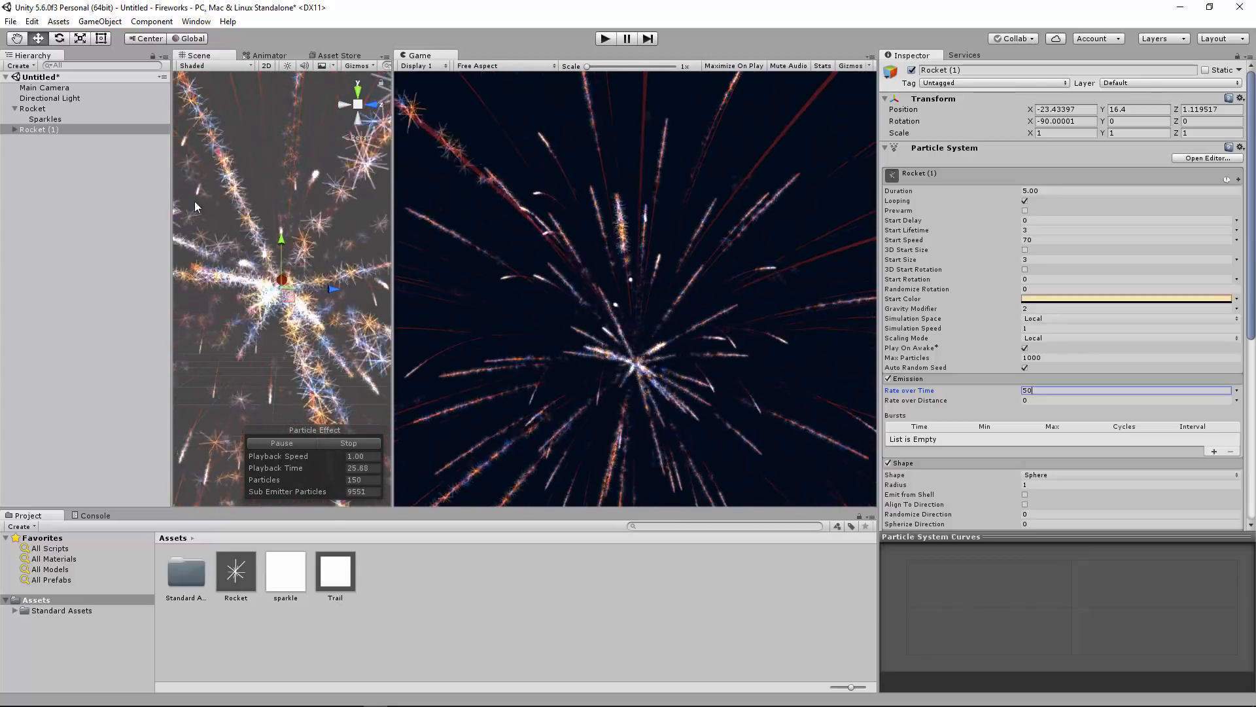
# - Raise Max Particles to 100000 on the Sparkles system under the Rocket copy
pyautogui.click(14, 129)
pyautogui.click(56, 140)
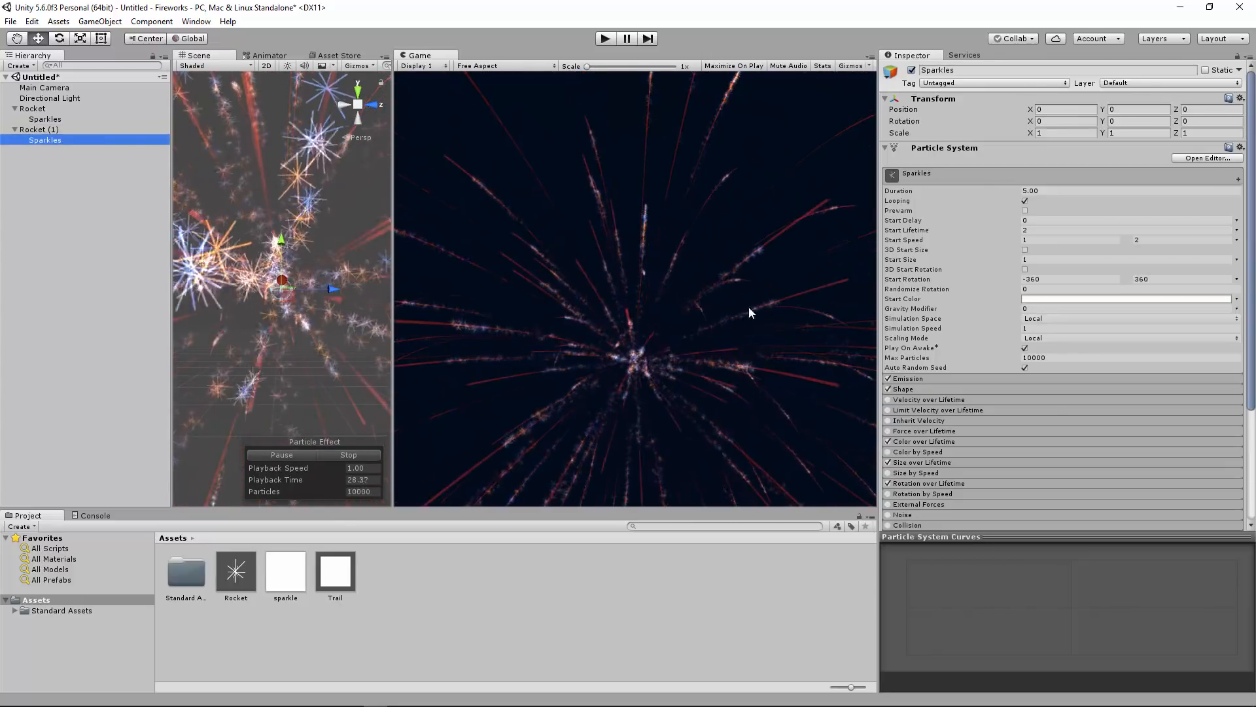
pyautogui.click(1019, 379)
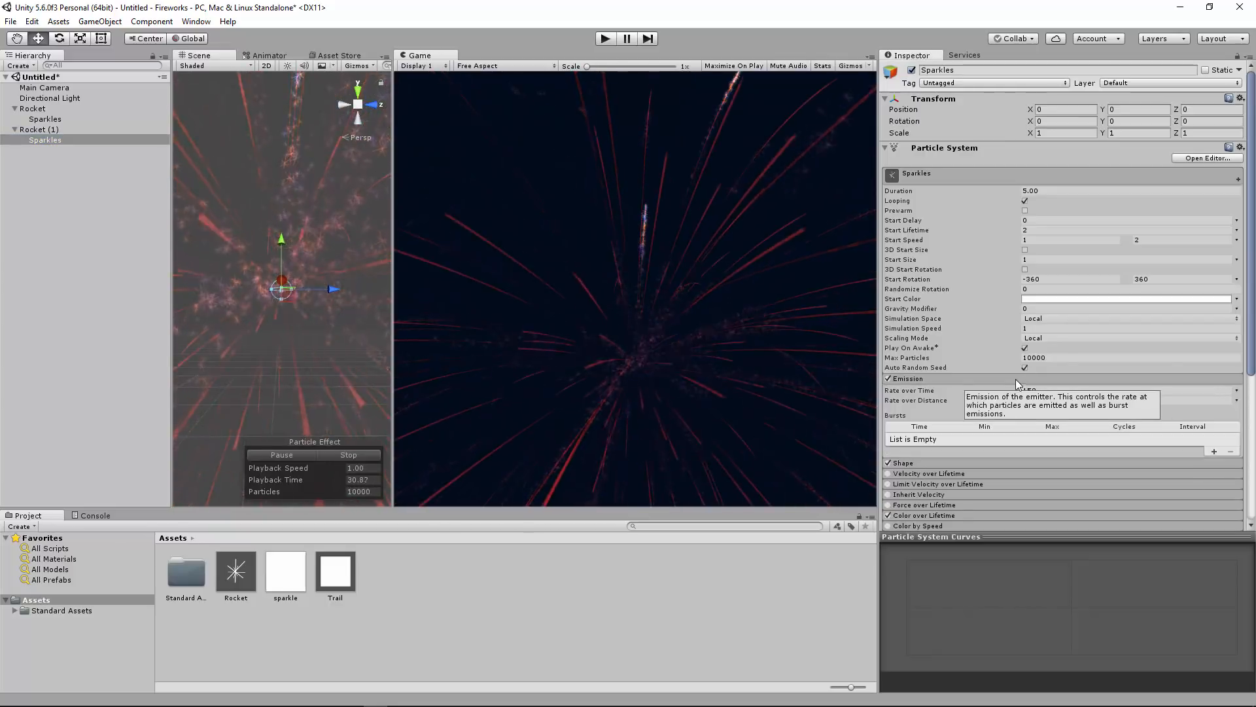
pyautogui.click(1073, 357)
pyautogui.write('0')
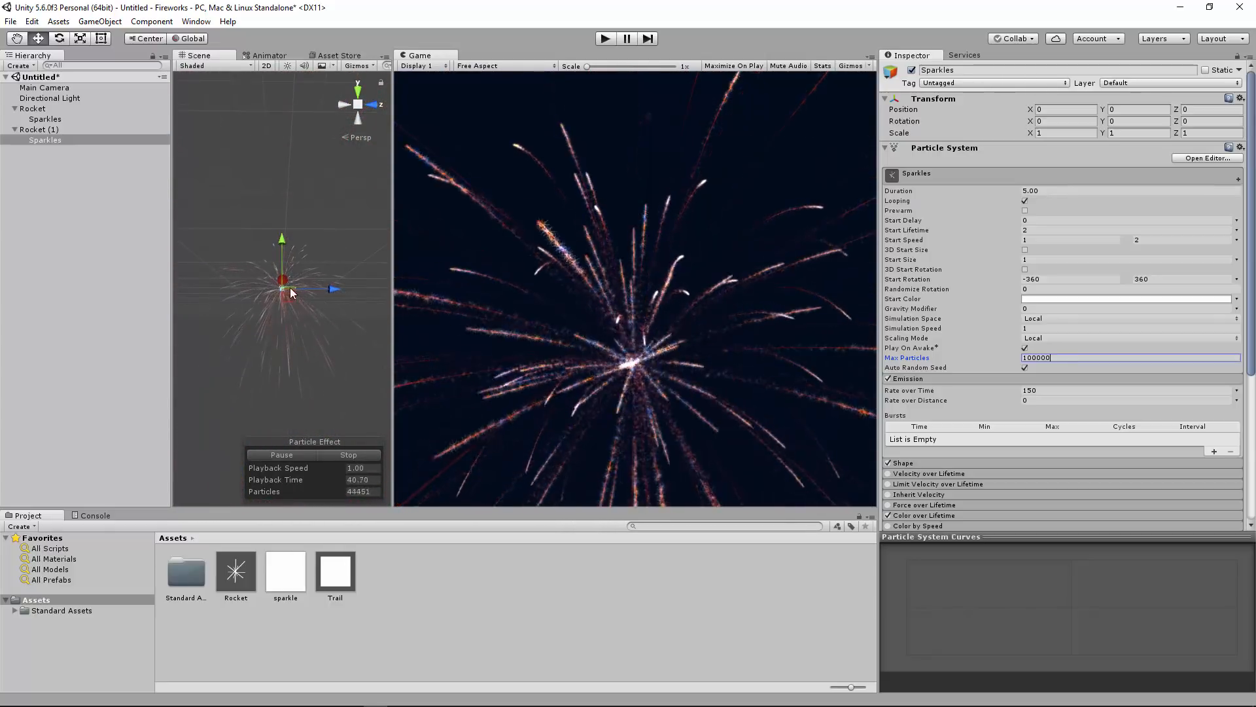
# - Switch the Main Camera to Orthographic projection with a size of 72.32 and set its Y position to 0
pyautogui.click(52, 89)
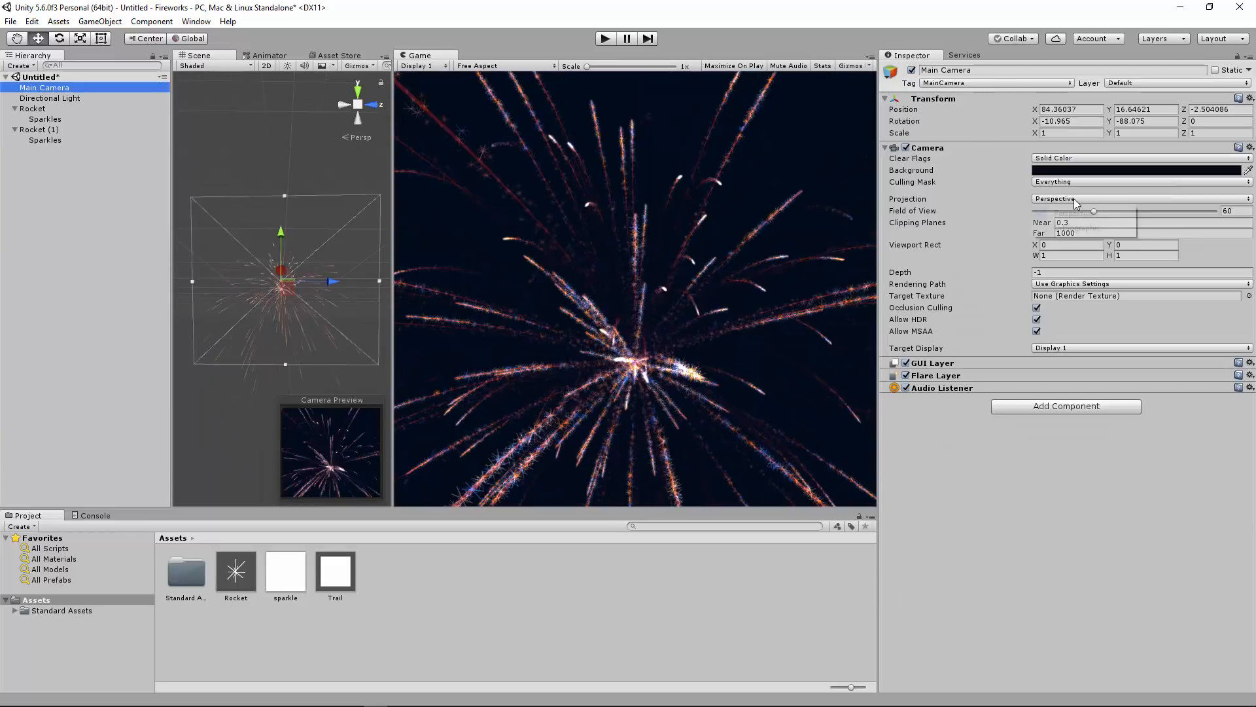
pyautogui.click(1076, 228)
pyautogui.moveTo(1028, 210); pyautogui.dragTo(533, 264)
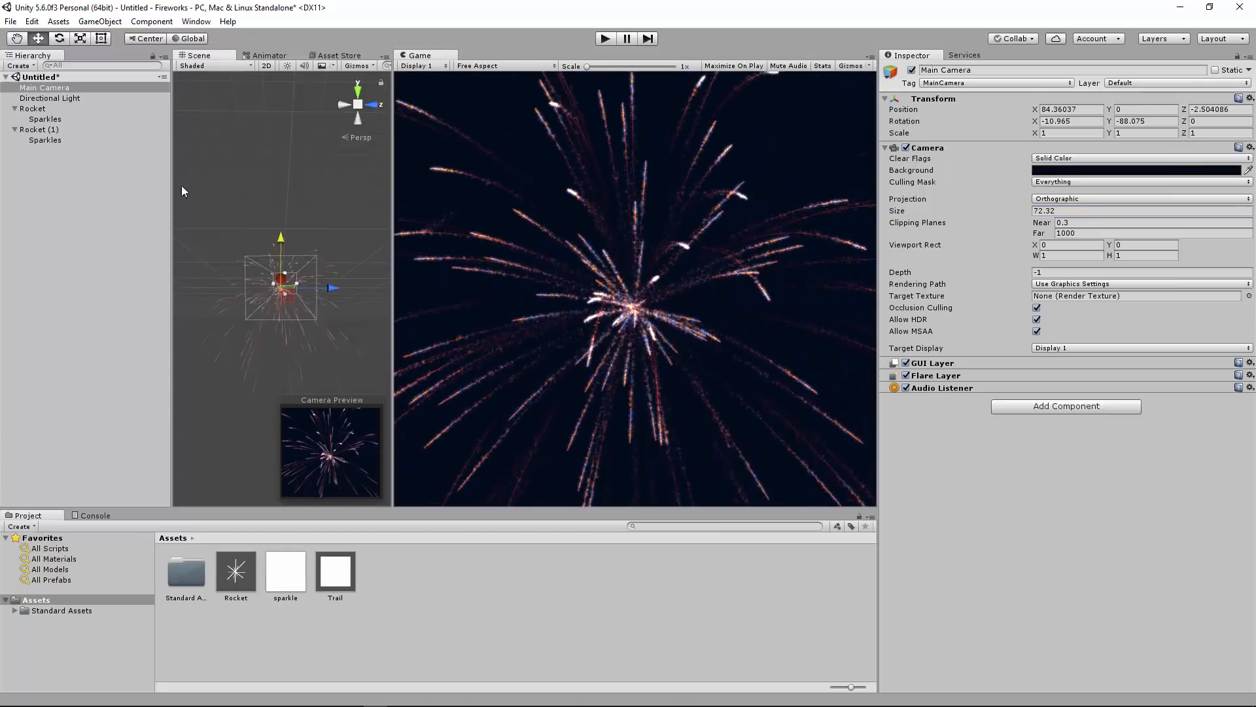
# - Turn off Looping on the Rocket copy and play its particle effect once
pyautogui.click(59, 130)
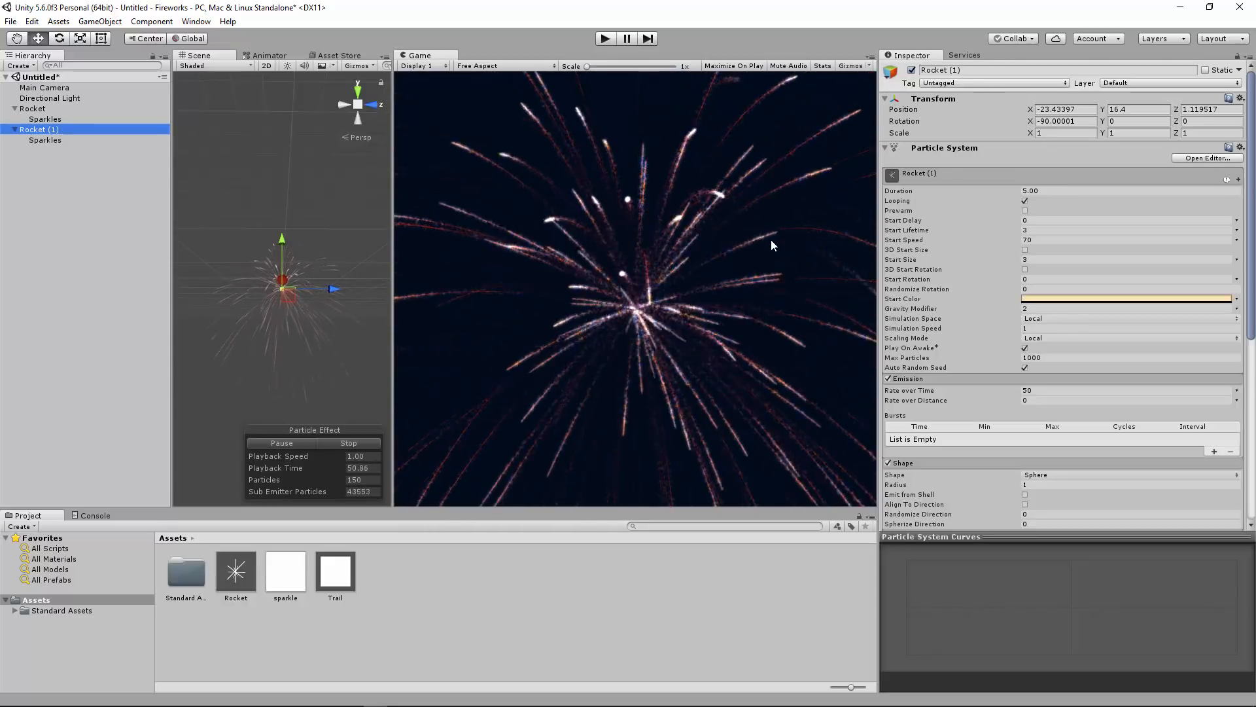
pyautogui.click(1025, 200)
pyautogui.click(300, 438)
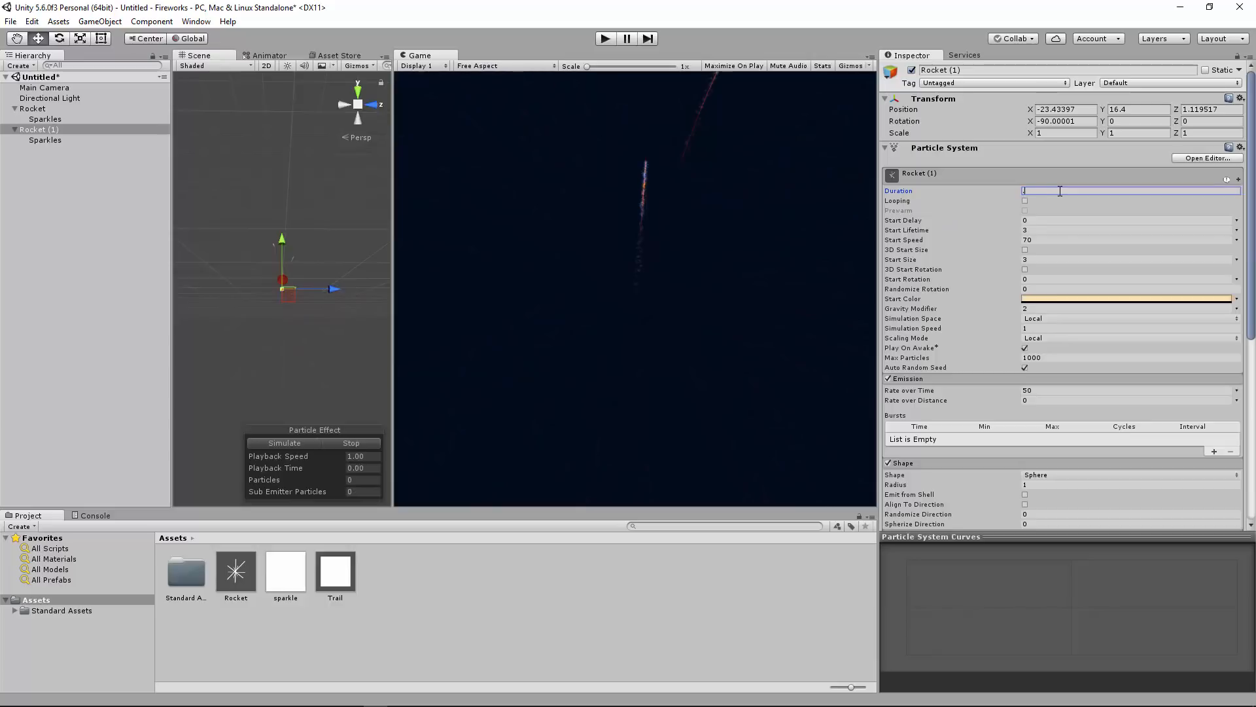
# - Try a Duration of 0.1 on the Rocket copy and settle on 0.5, simulating the burst with each value
pyautogui.click(286, 443)
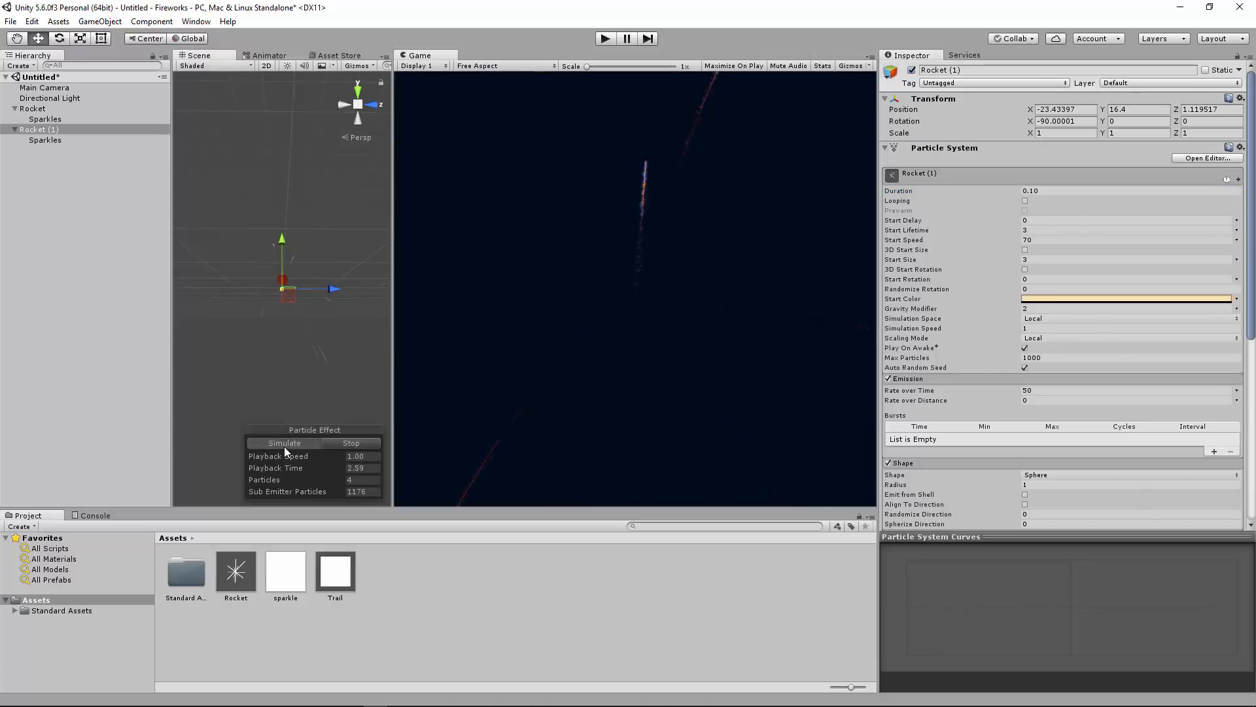
pyautogui.click(284, 443)
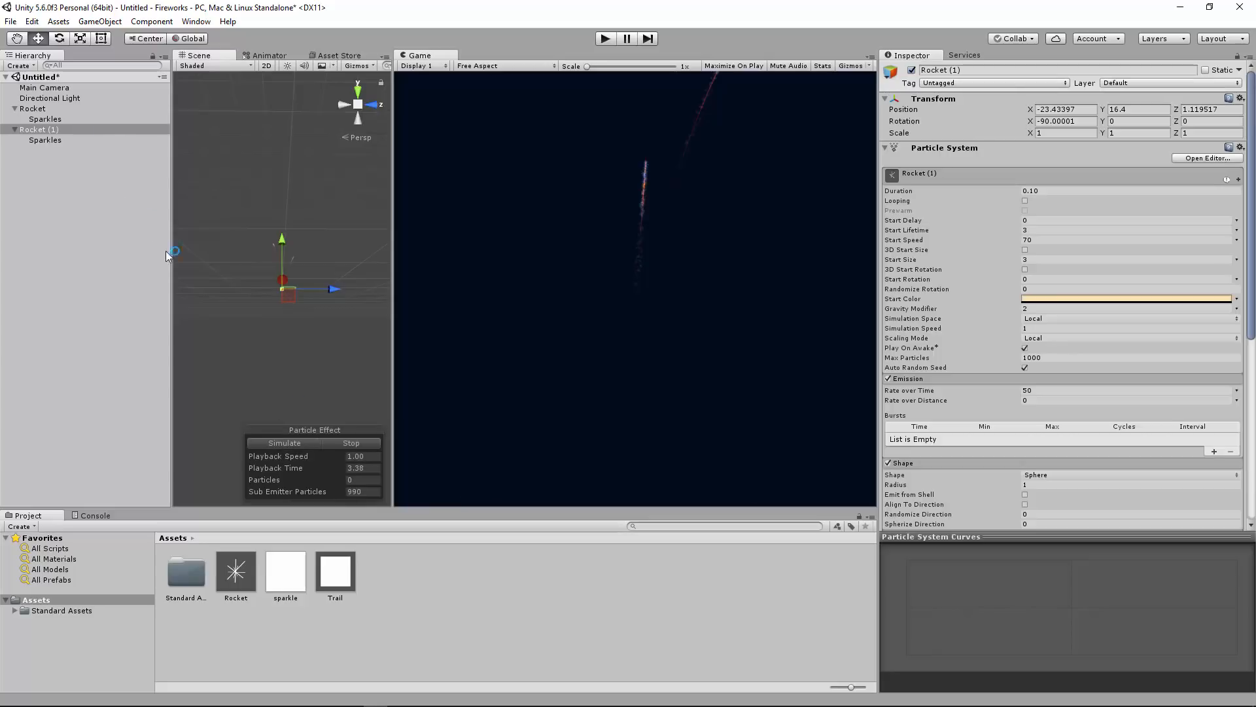
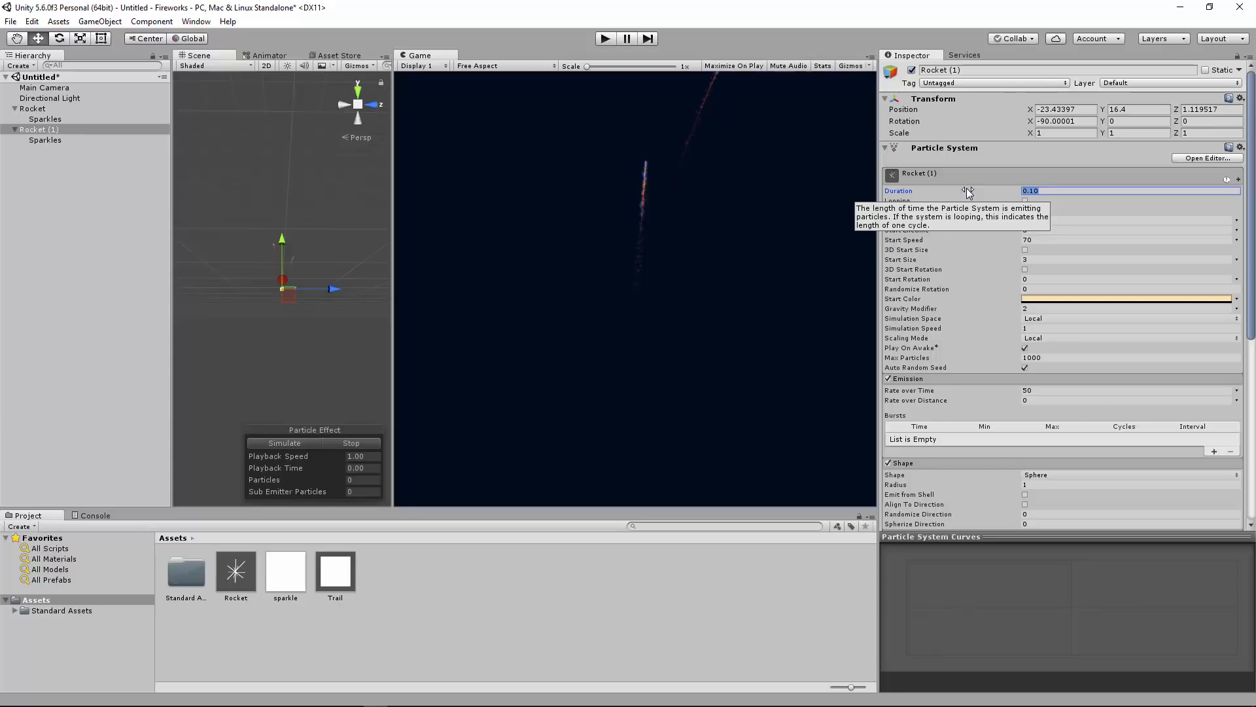
pyautogui.click(281, 442)
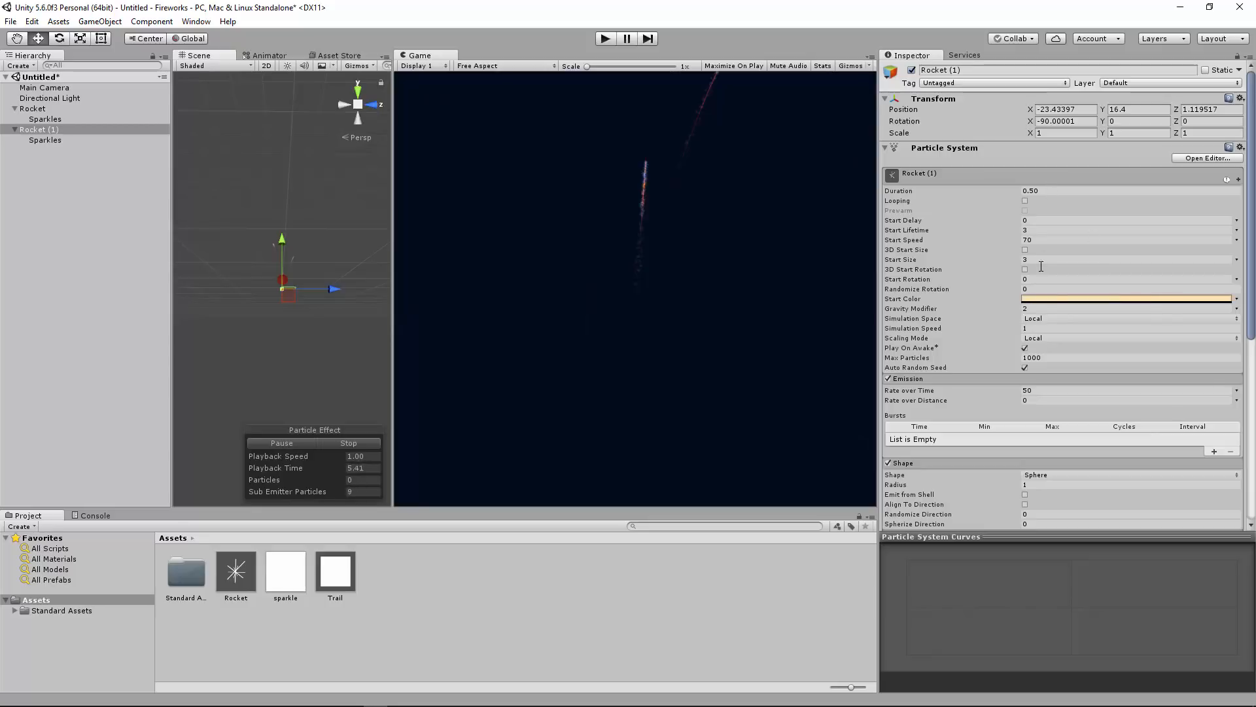
# - Set the Rocket copy's Rate over Time to 0 and add an empty Death entry to the original Rocket's Sub Emitters
pyautogui.click(1038, 388)
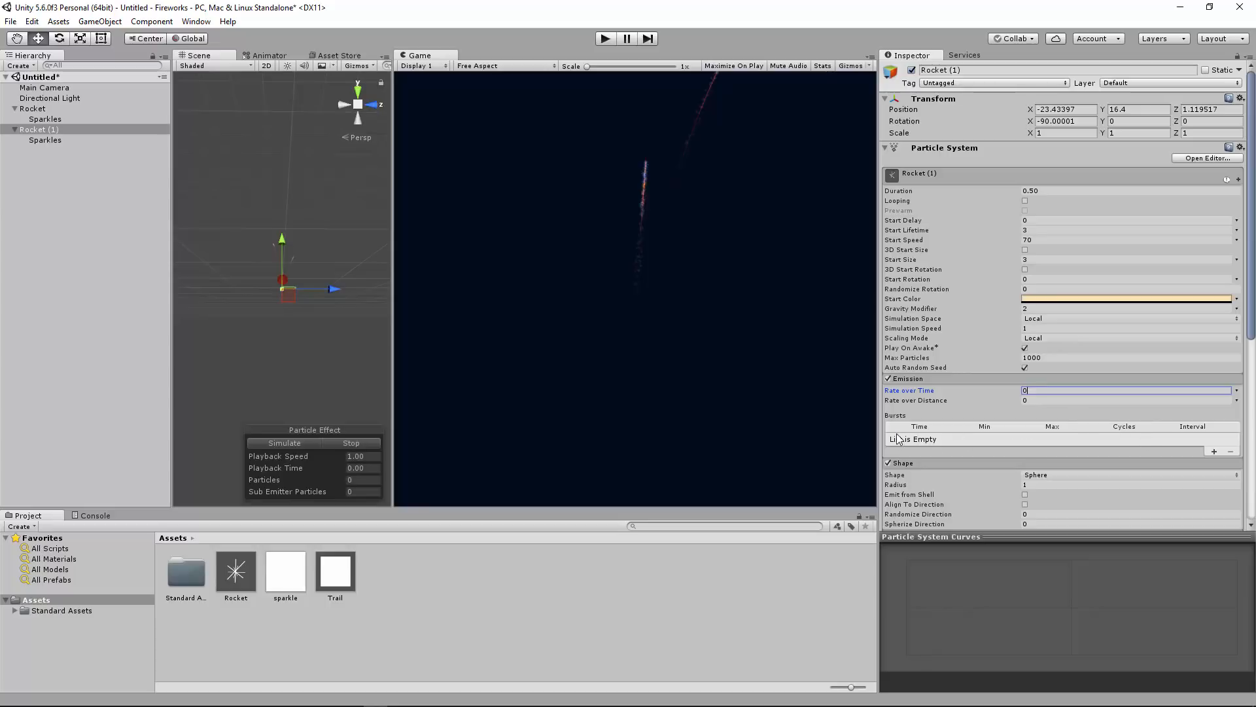
pyautogui.click(72, 109)
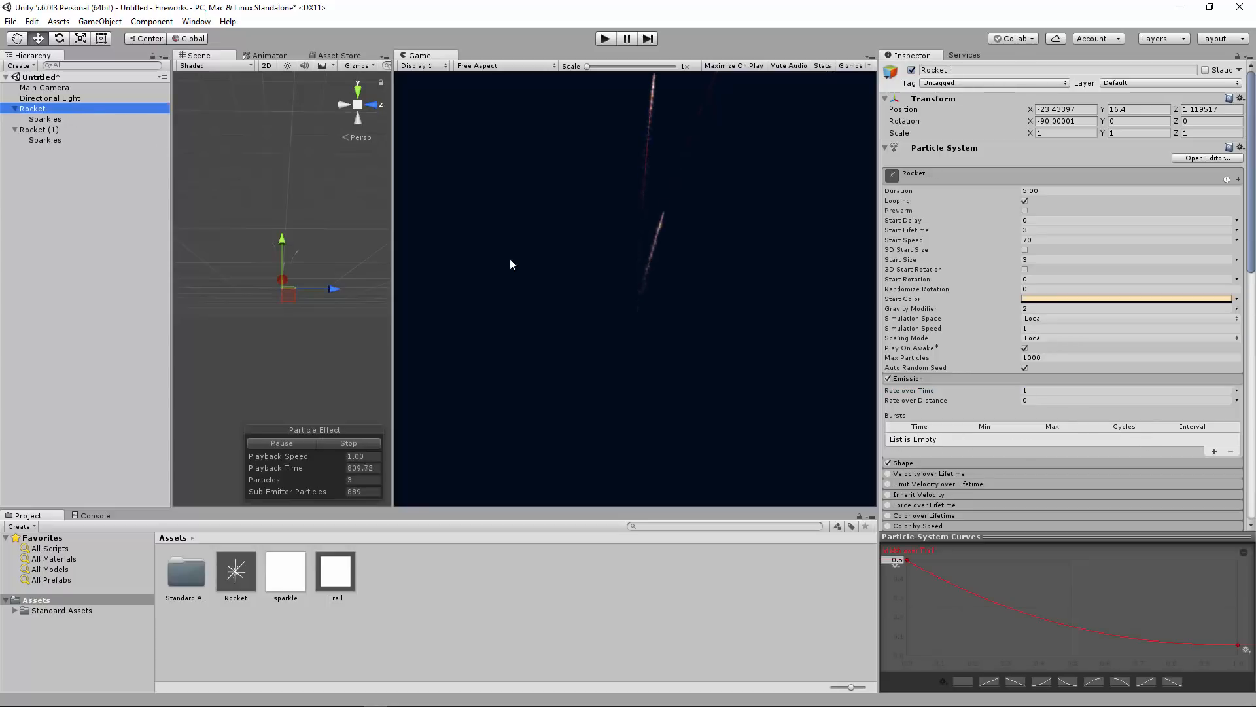
pyautogui.scroll(-15, 960, 436)
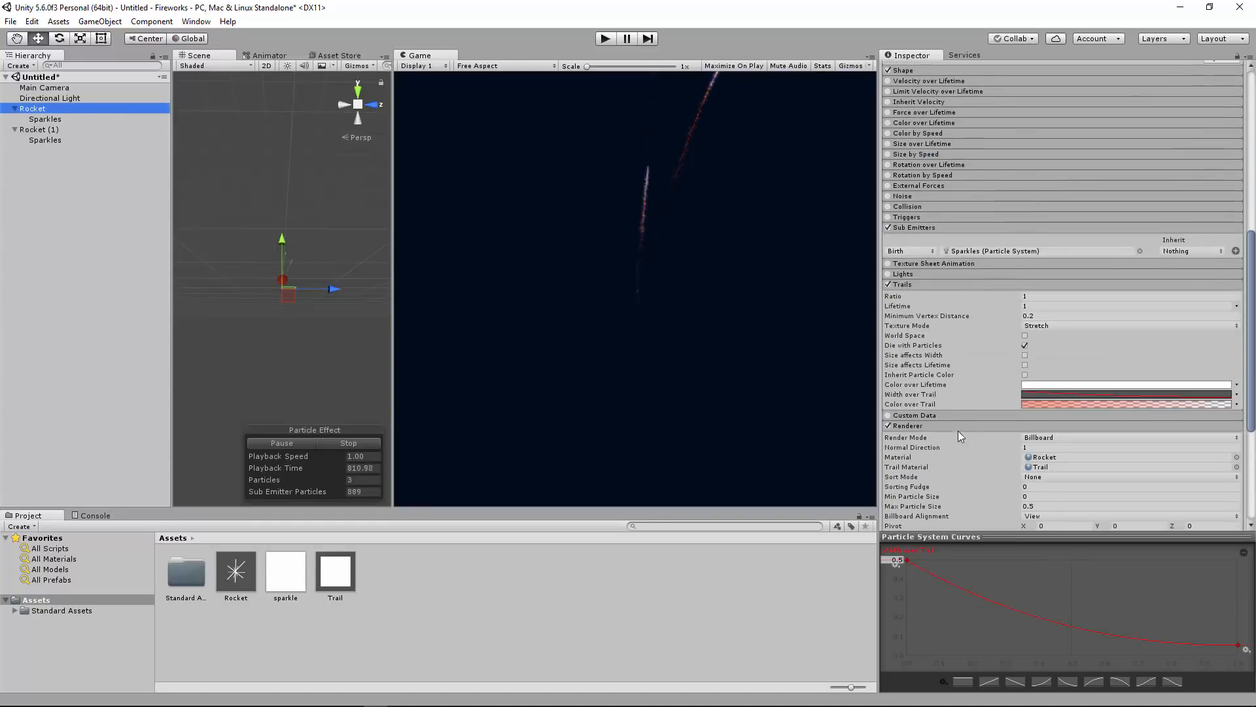
pyautogui.click(1235, 251)
pyautogui.click(915, 263)
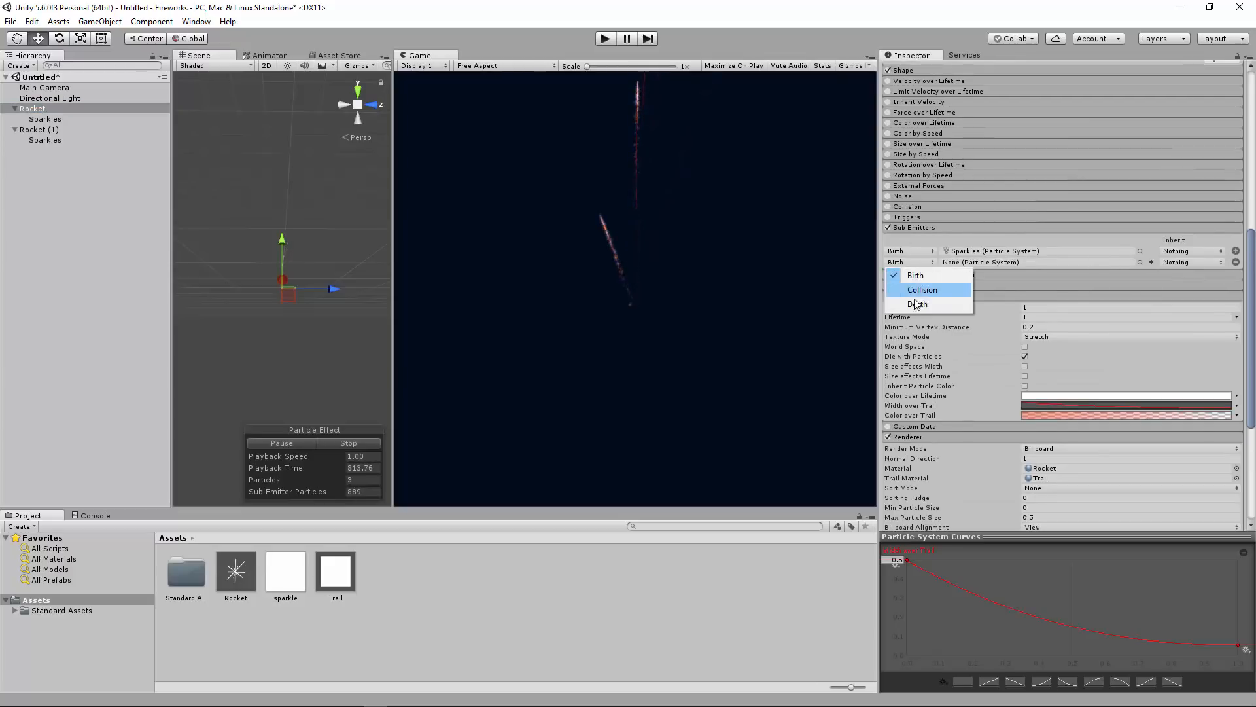
pyautogui.click(920, 300)
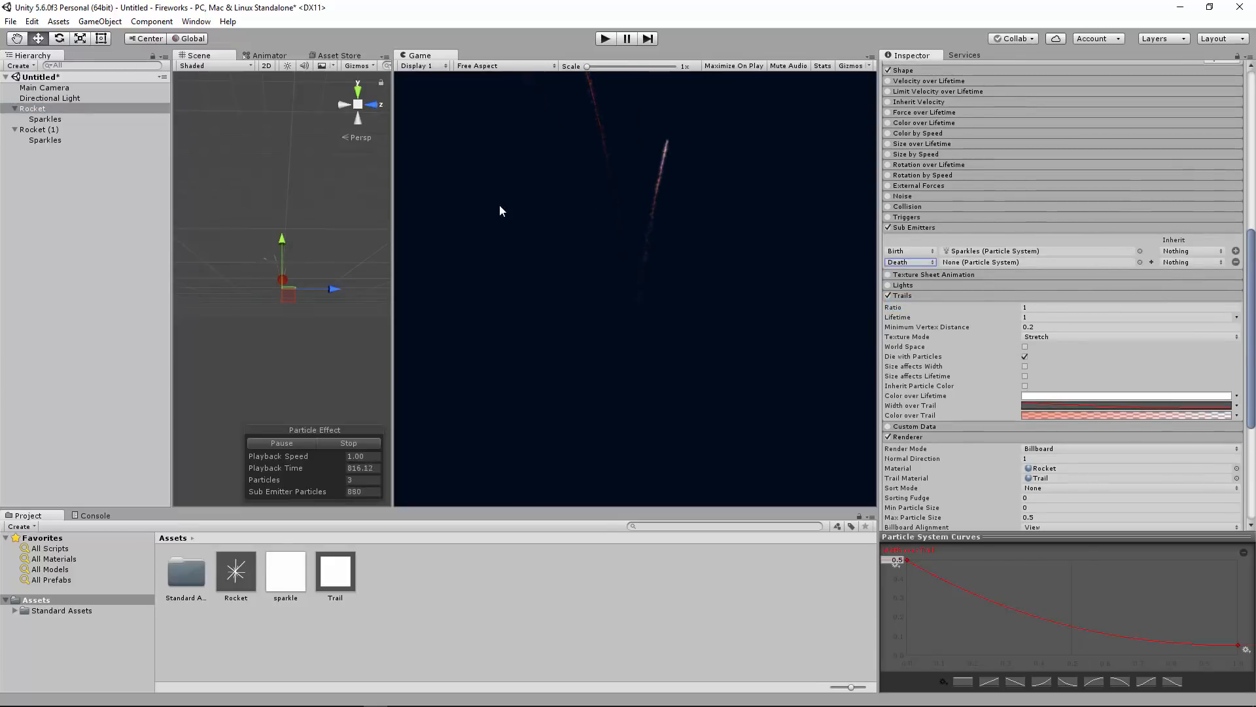
# - Add an emission burst at time 0.00 to the Rocket copy with a minimum of 75 and a maximum of 150 particles
pyautogui.click(88, 130)
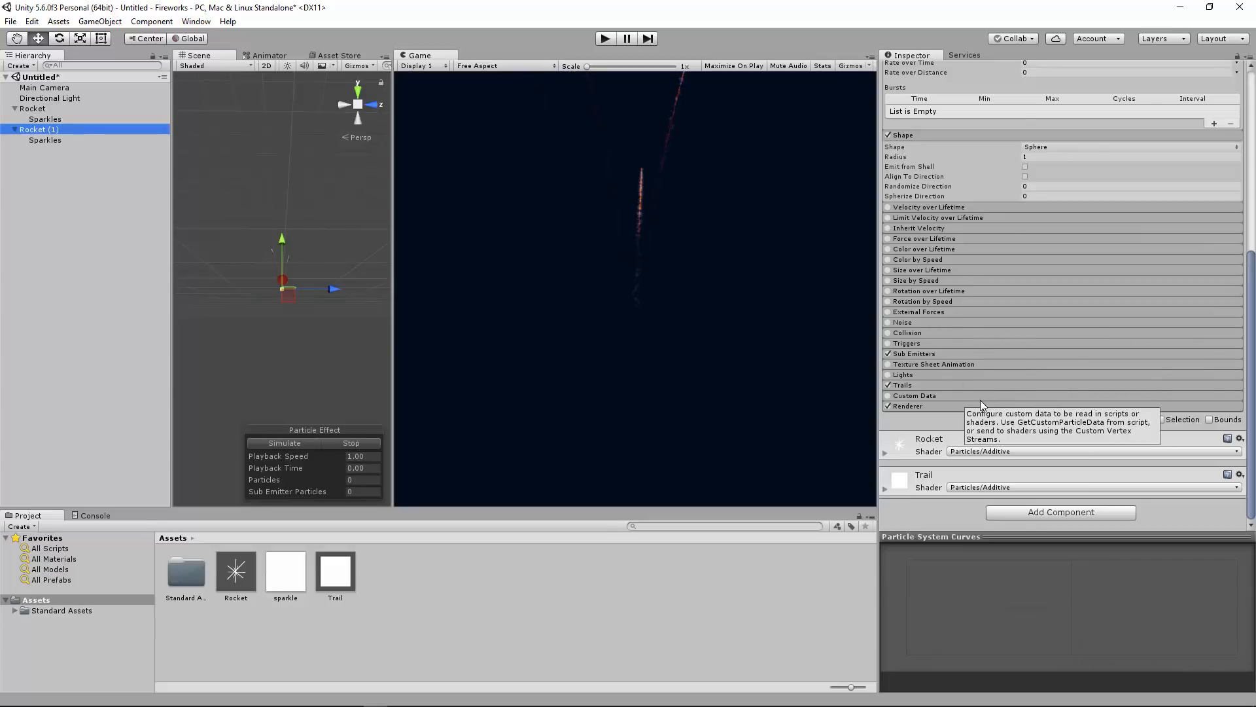
pyautogui.scroll(7, 980, 399)
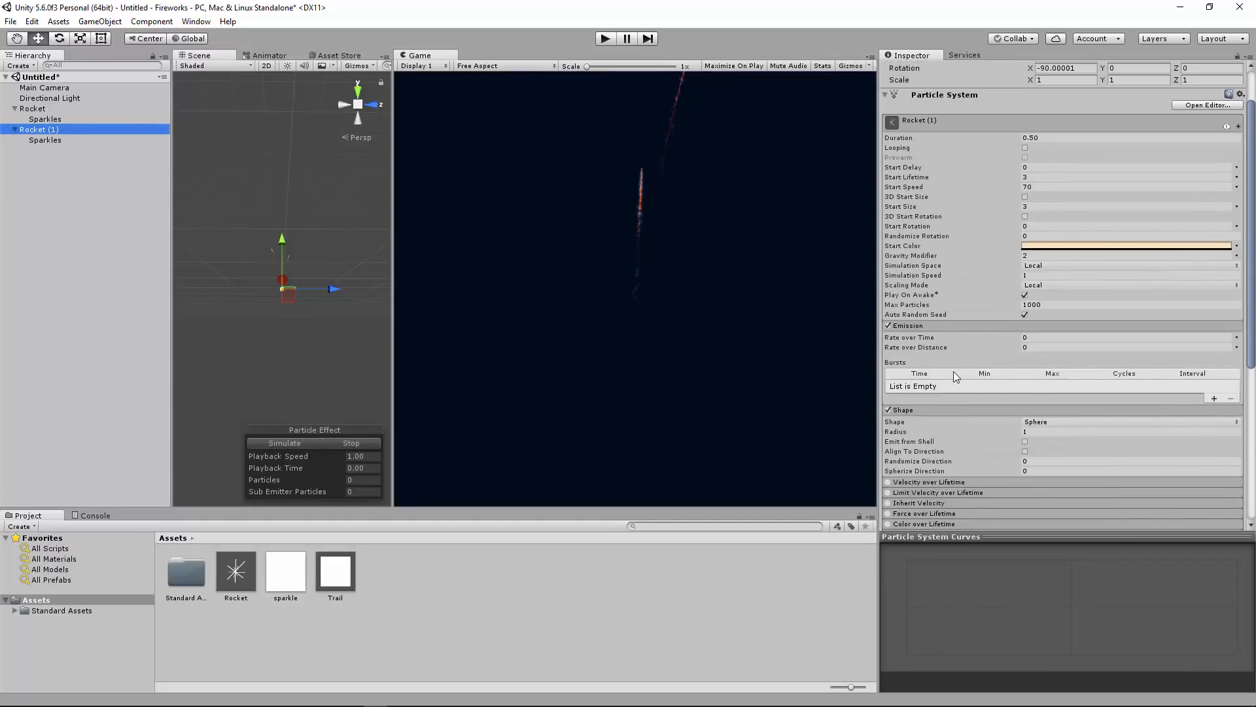
pyautogui.click(1214, 397)
pyautogui.moveTo(878, 394); pyautogui.dragTo(576, 358)
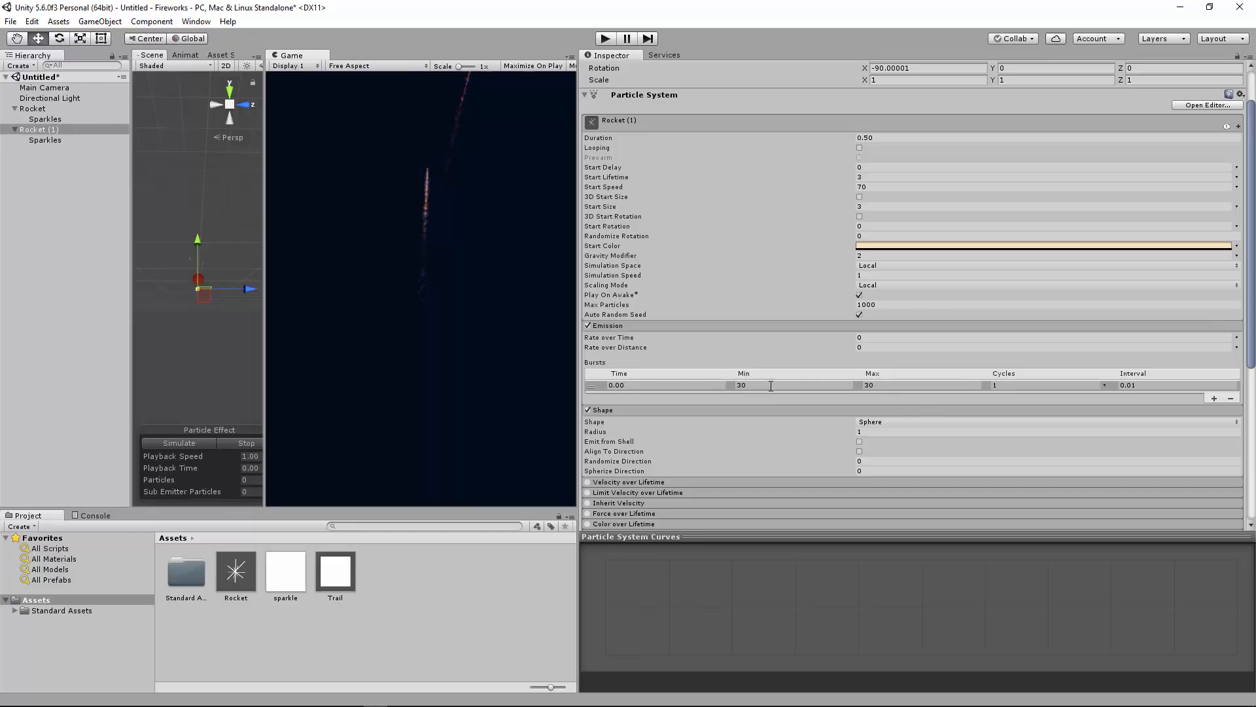
pyautogui.click(792, 385)
pyautogui.write('75')
pyautogui.click(892, 384)
# - Simulate the Rocket copy's burst and enlarge the Game view to watch the explosion
pyautogui.click(45, 133)
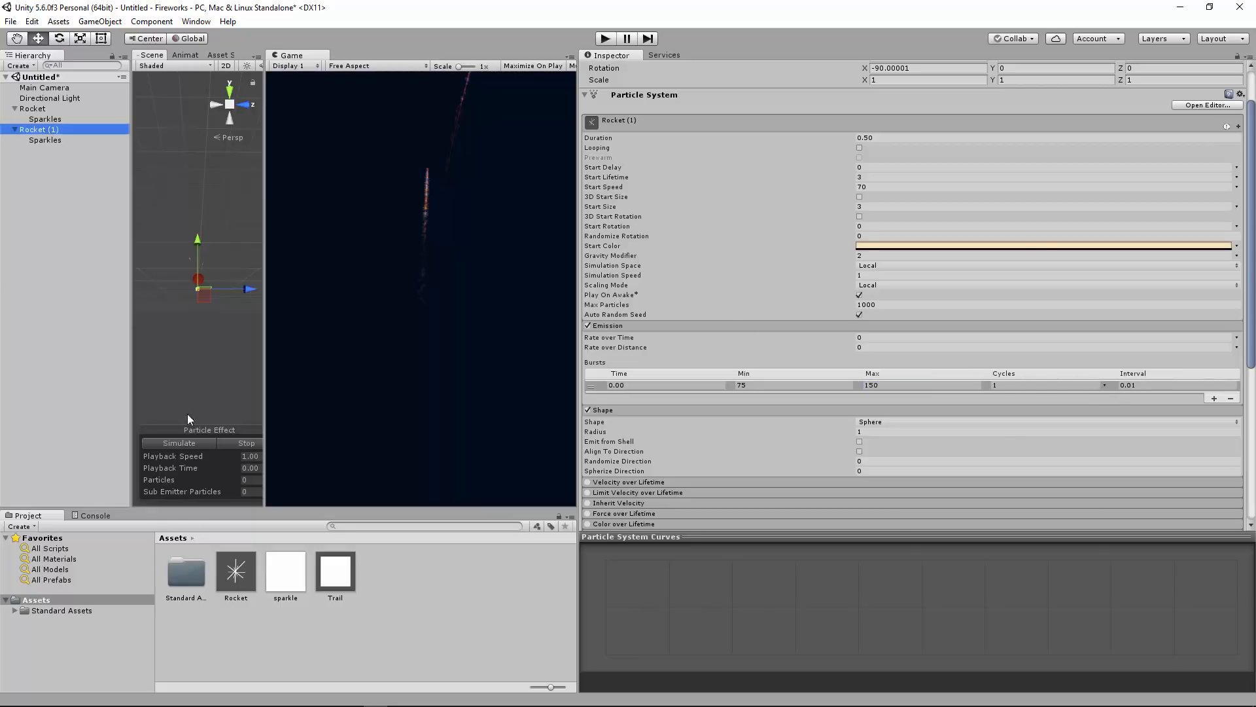
pyautogui.click(186, 442)
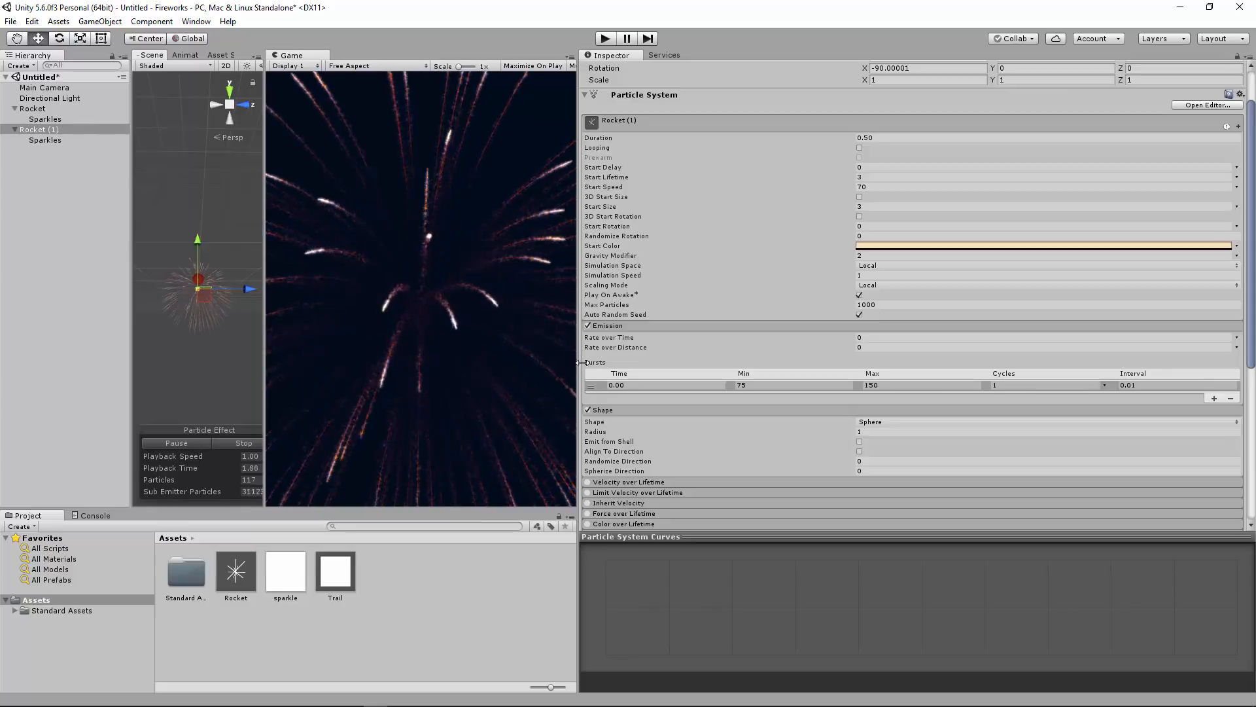
pyautogui.moveTo(578, 360); pyautogui.dragTo(749, 361)
pyautogui.click(235, 441)
pyautogui.click(236, 443)
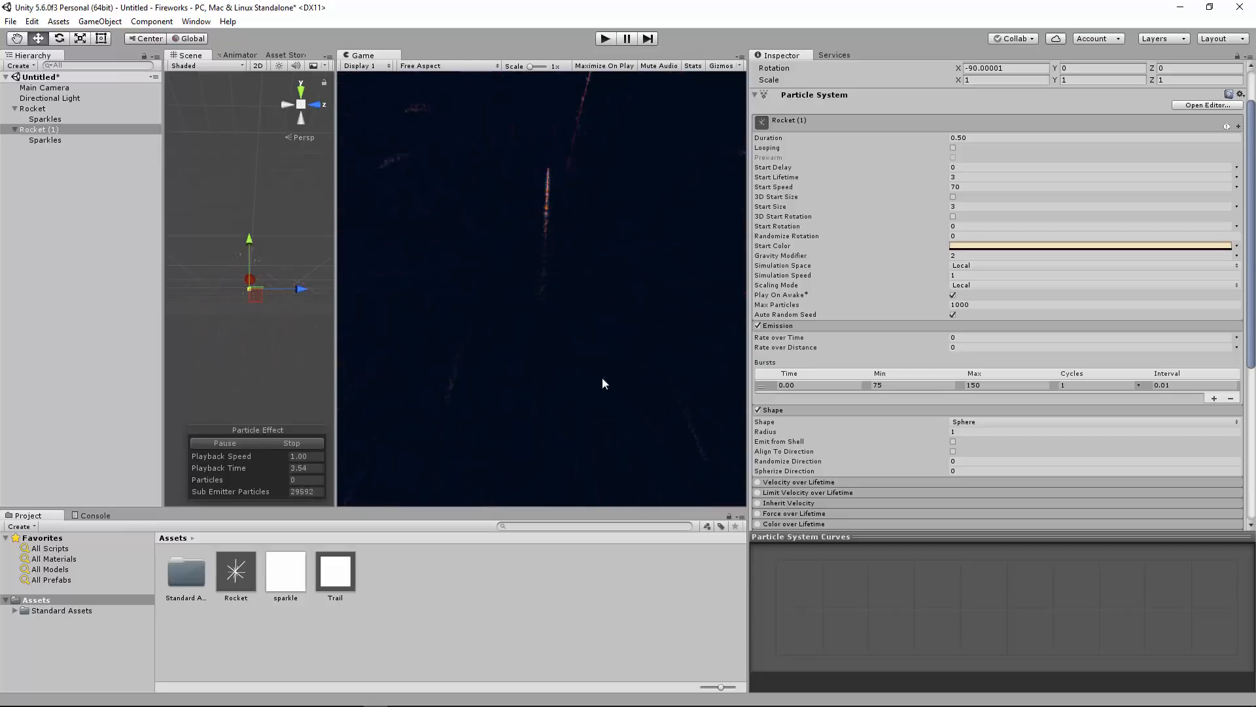
pyautogui.scroll(-6, 878, 301)
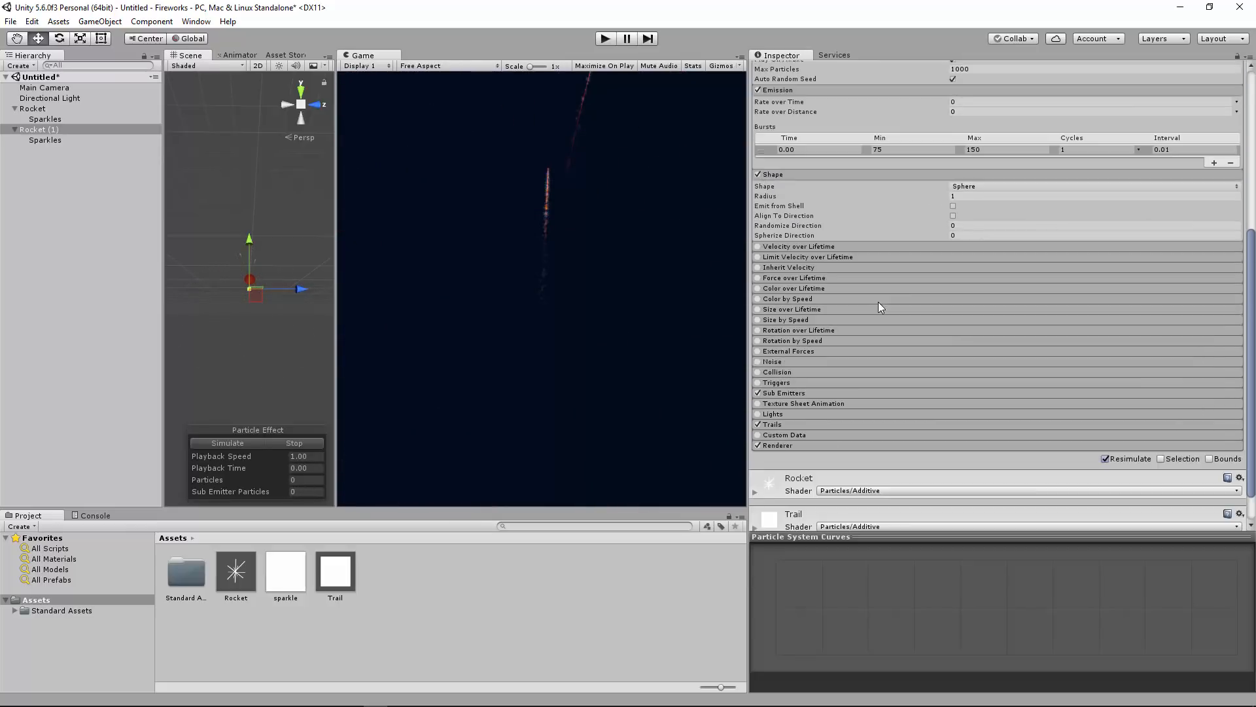
pyautogui.scroll(5, 878, 302)
pyautogui.click(976, 207)
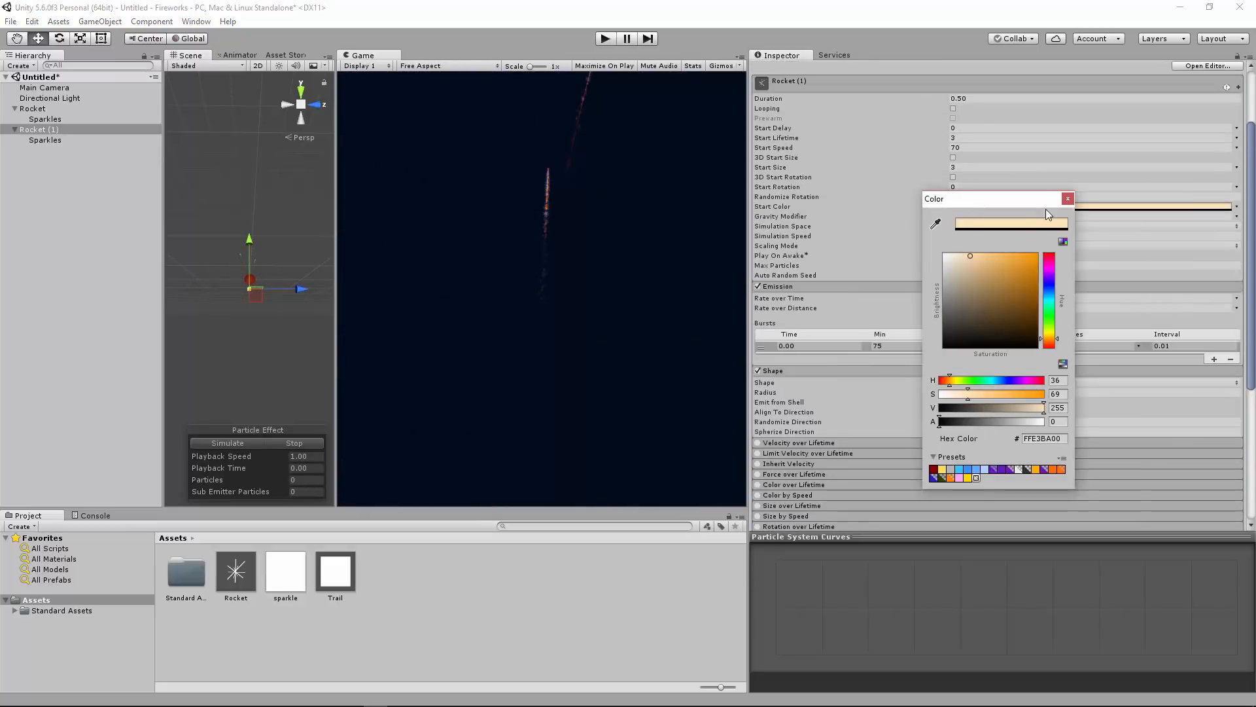
pyautogui.click(1068, 198)
# - Change the start of the Rocket copy's Color over Trail gradient to green and save the gradient as a preset
pyautogui.scroll(-5, 807, 353)
pyautogui.click(785, 423)
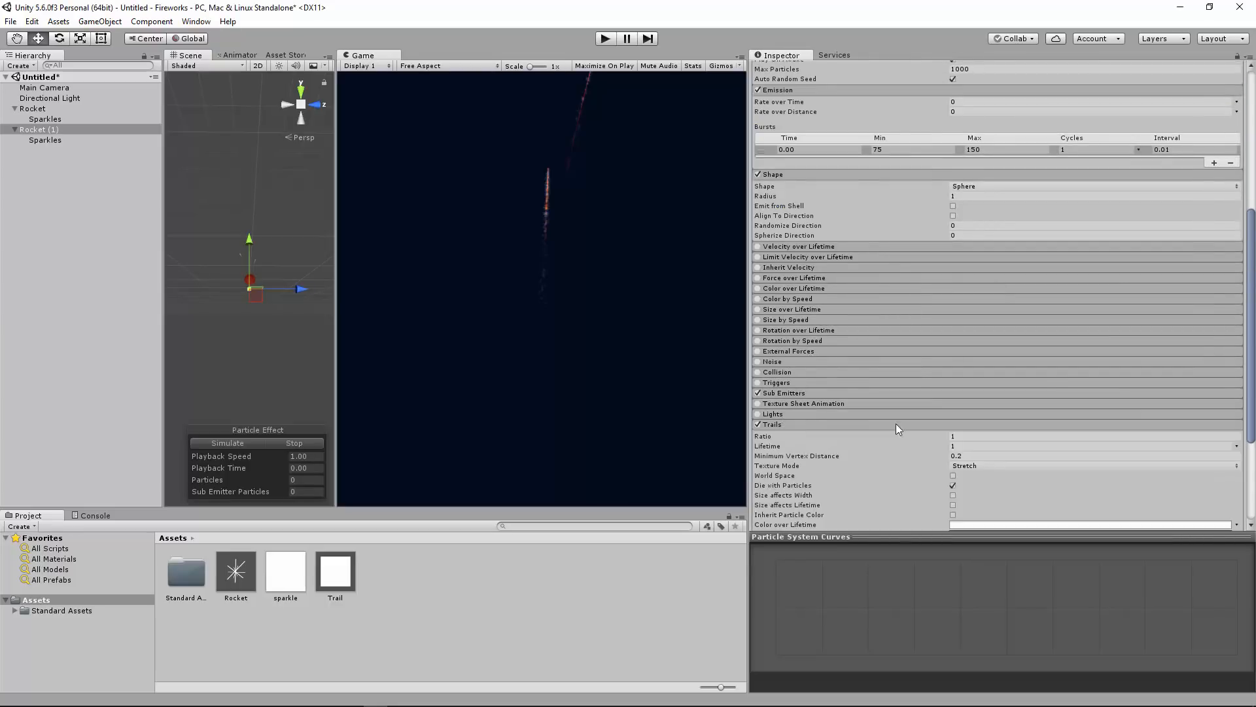
pyautogui.scroll(-4, 1004, 406)
pyautogui.click(1012, 385)
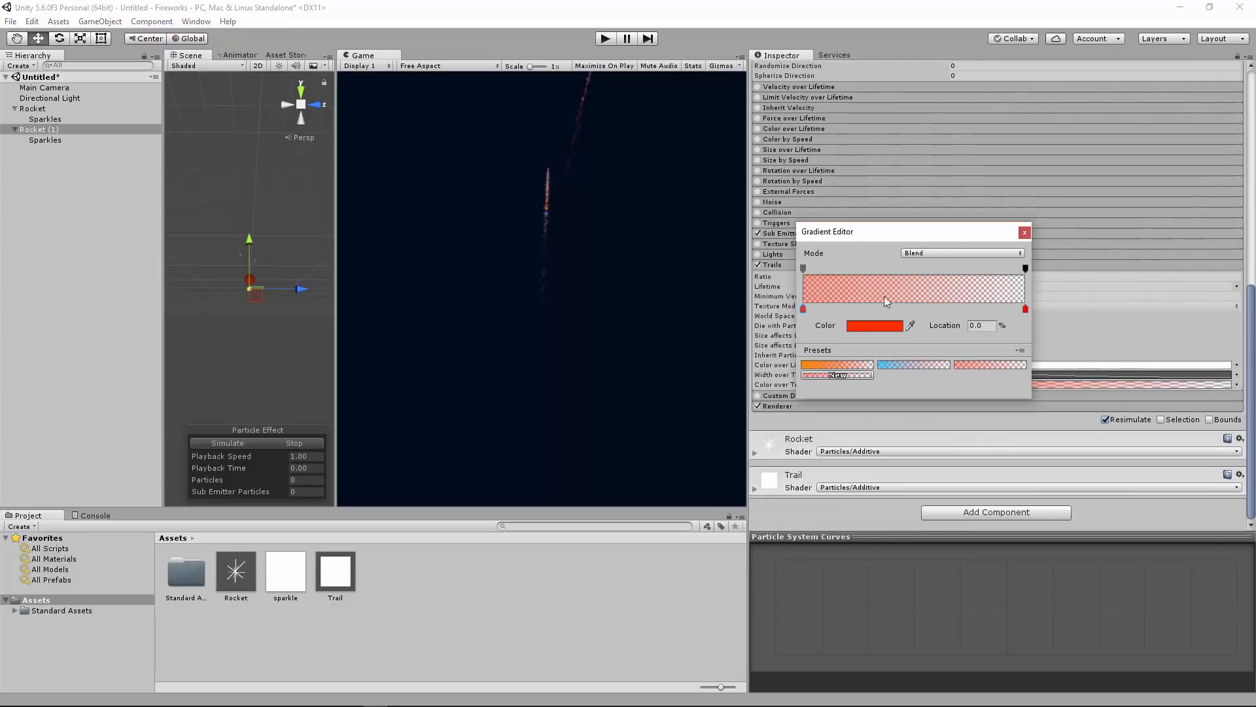
pyautogui.doubleClick(803, 309)
pyautogui.moveTo(1046, 342); pyautogui.dragTo(1046, 307)
pyautogui.click(1068, 199)
pyautogui.click(842, 375)
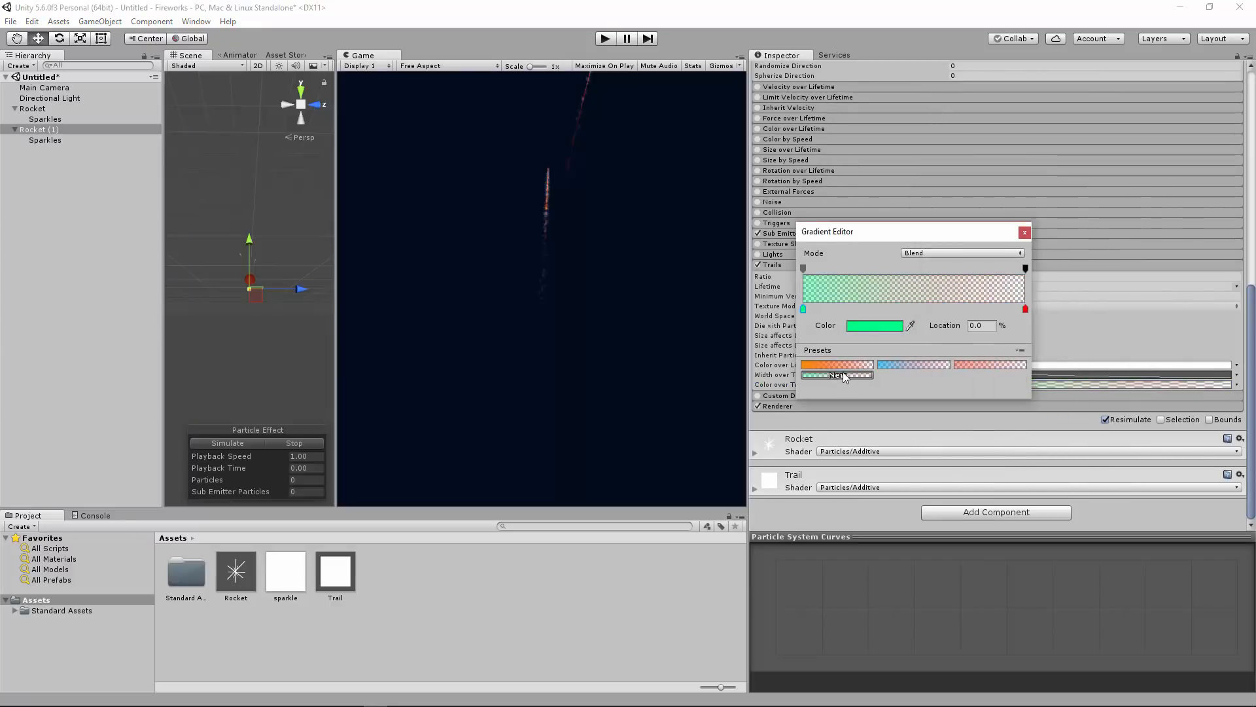
# - Recolour the start of the trail gradient to purple A600FD and save it as another preset
pyautogui.doubleClick(802, 309)
pyautogui.moveTo(1048, 308); pyautogui.dragTo(1050, 280)
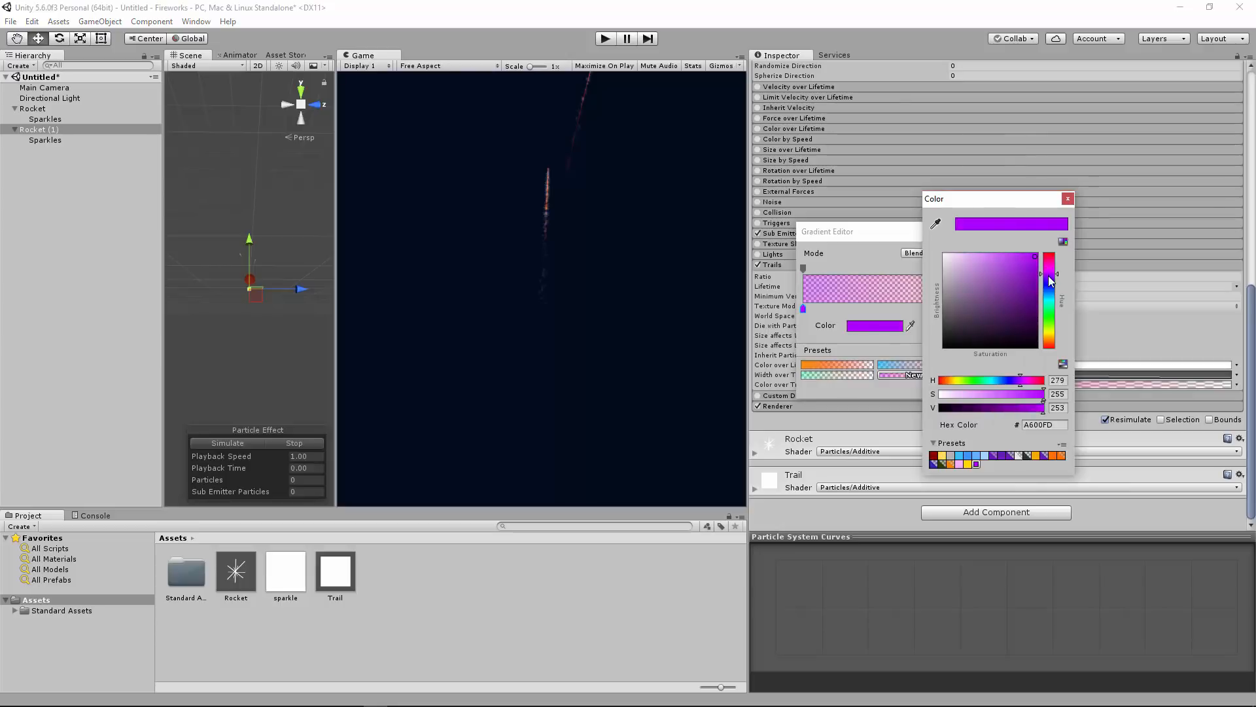
pyautogui.click(1068, 198)
pyautogui.click(892, 372)
# - Recolour the start of the trail gradient to blue 0017FD and save it as a preset as well
pyautogui.click(877, 324)
pyautogui.moveTo(1049, 306); pyautogui.dragTo(1048, 290)
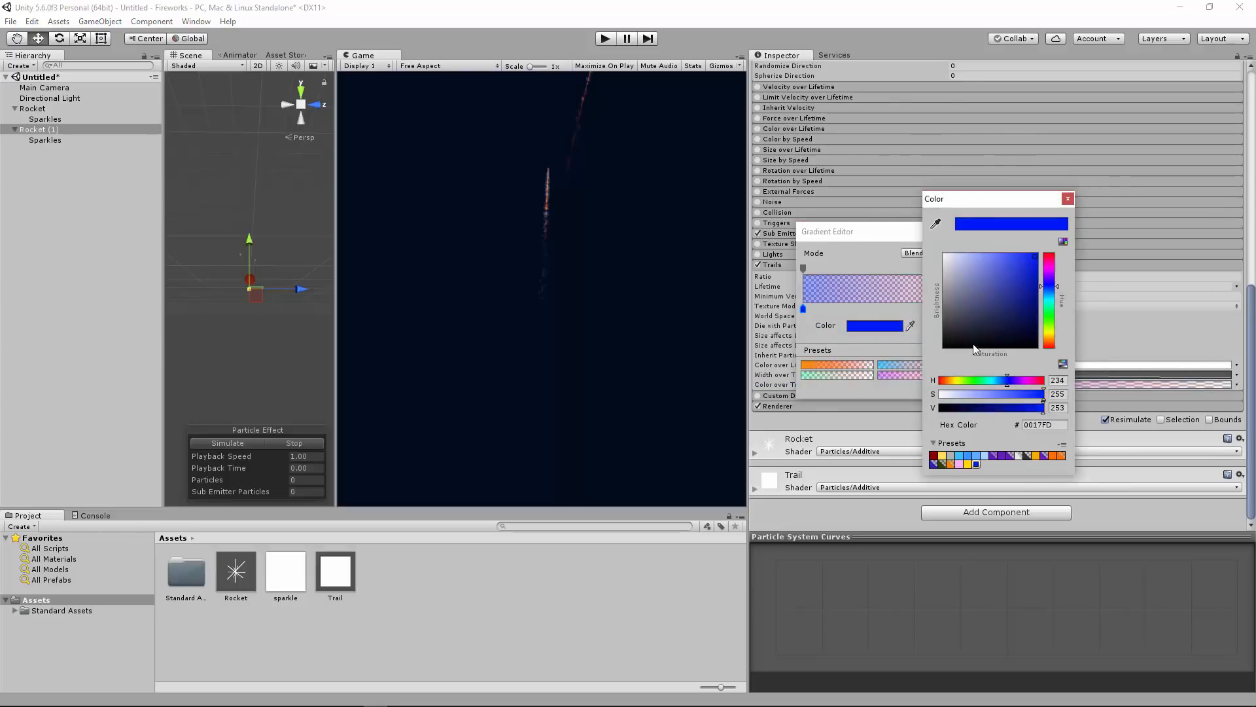
pyautogui.click(1069, 199)
pyautogui.click(975, 375)
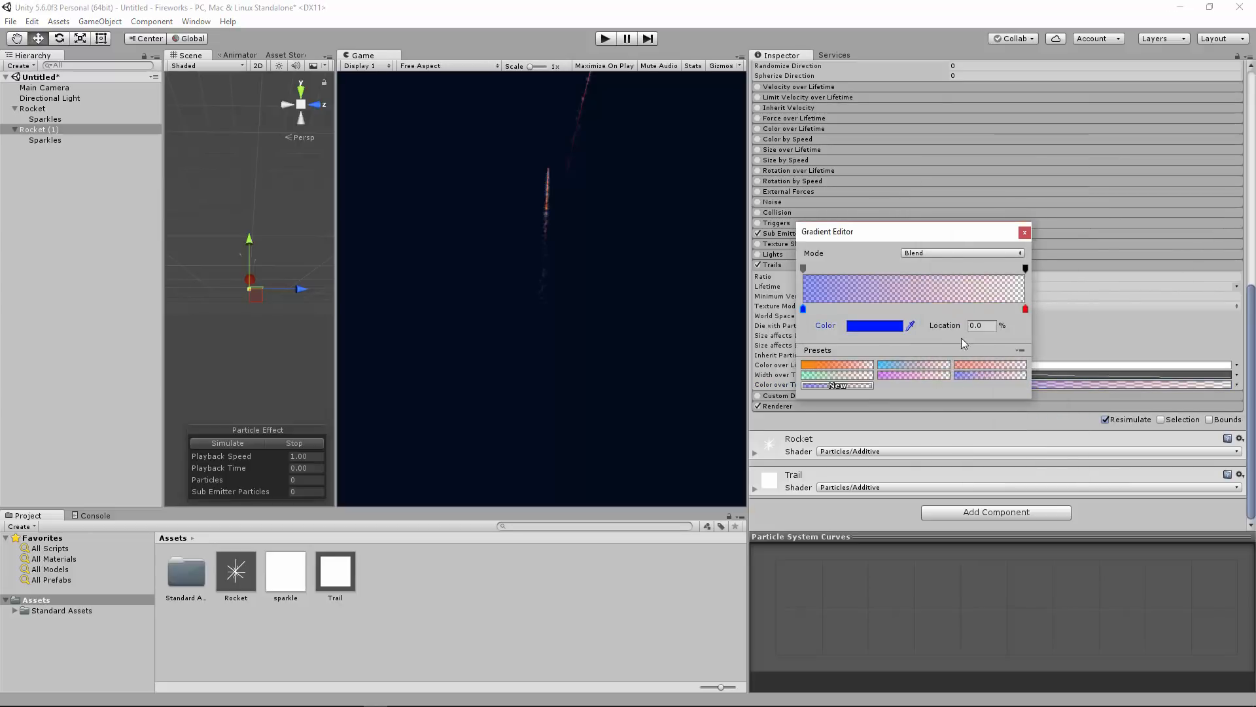
# - Try the green gradient preset on the Rocket copy's trail and simulate the explosion
pyautogui.click(844, 376)
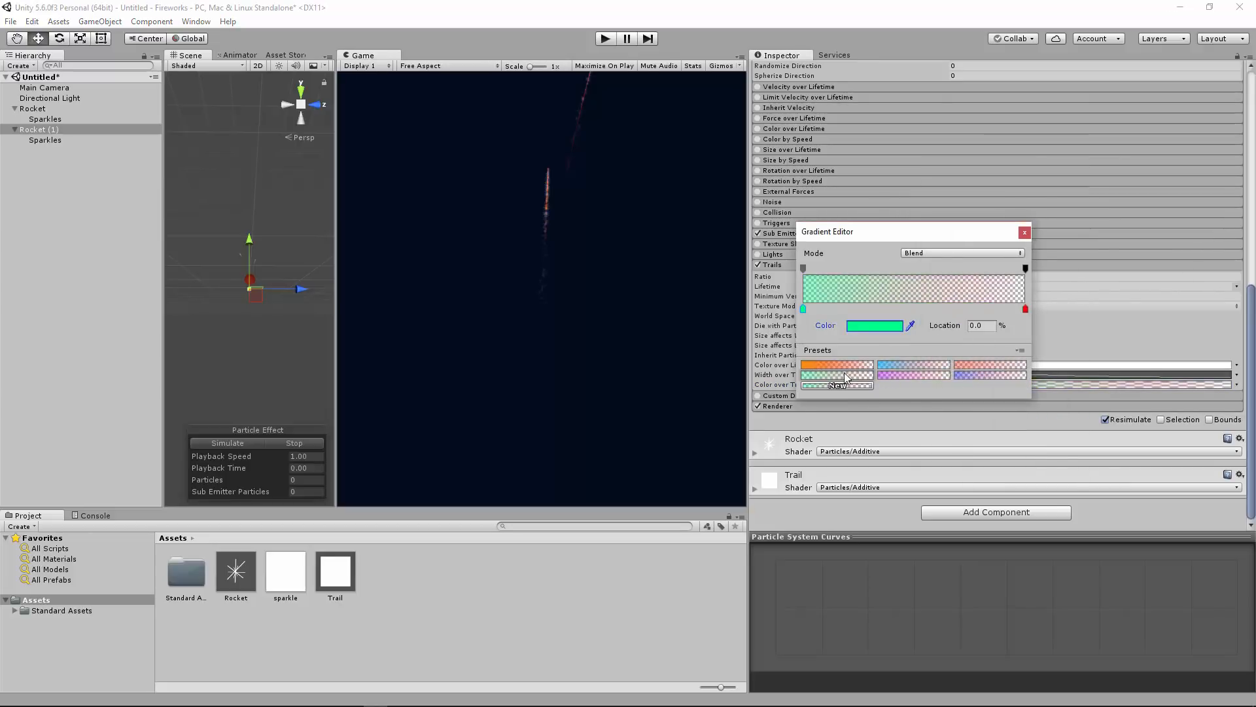
pyautogui.click(1024, 234)
pyautogui.click(237, 439)
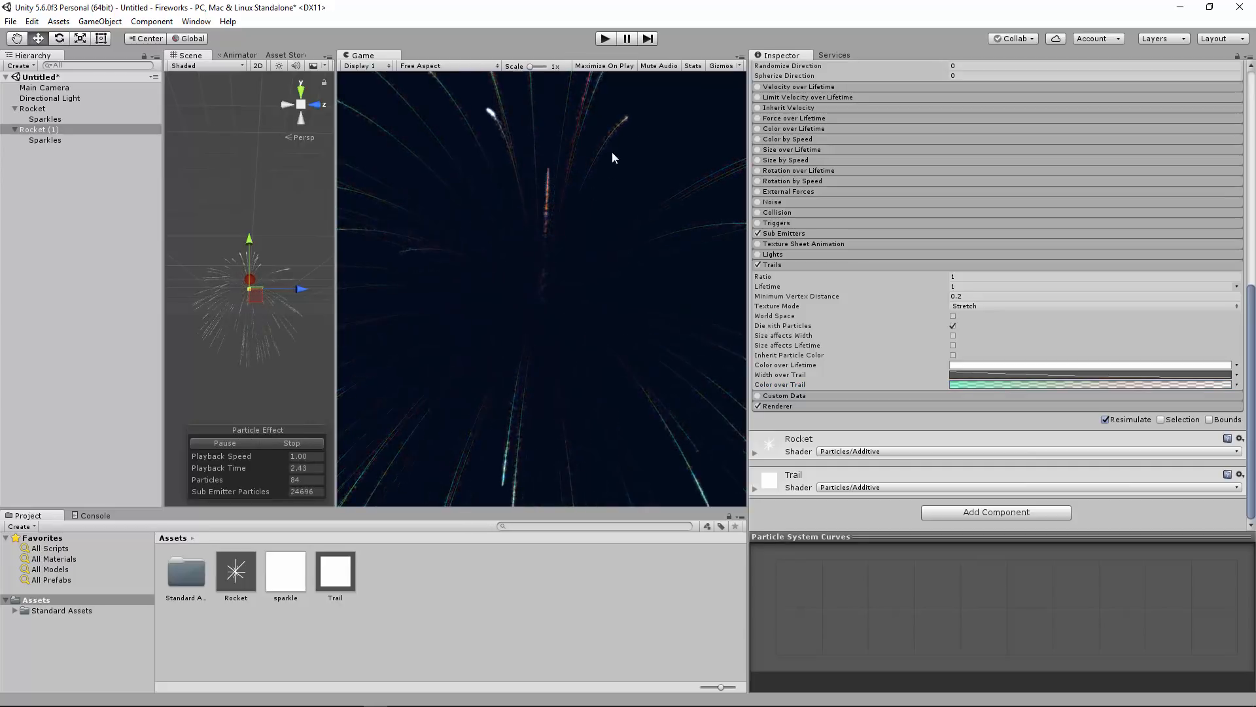
# - Apply the purple gradient preset to the Rocket copy's Color over Trail and replay the explosion
pyautogui.click(1016, 385)
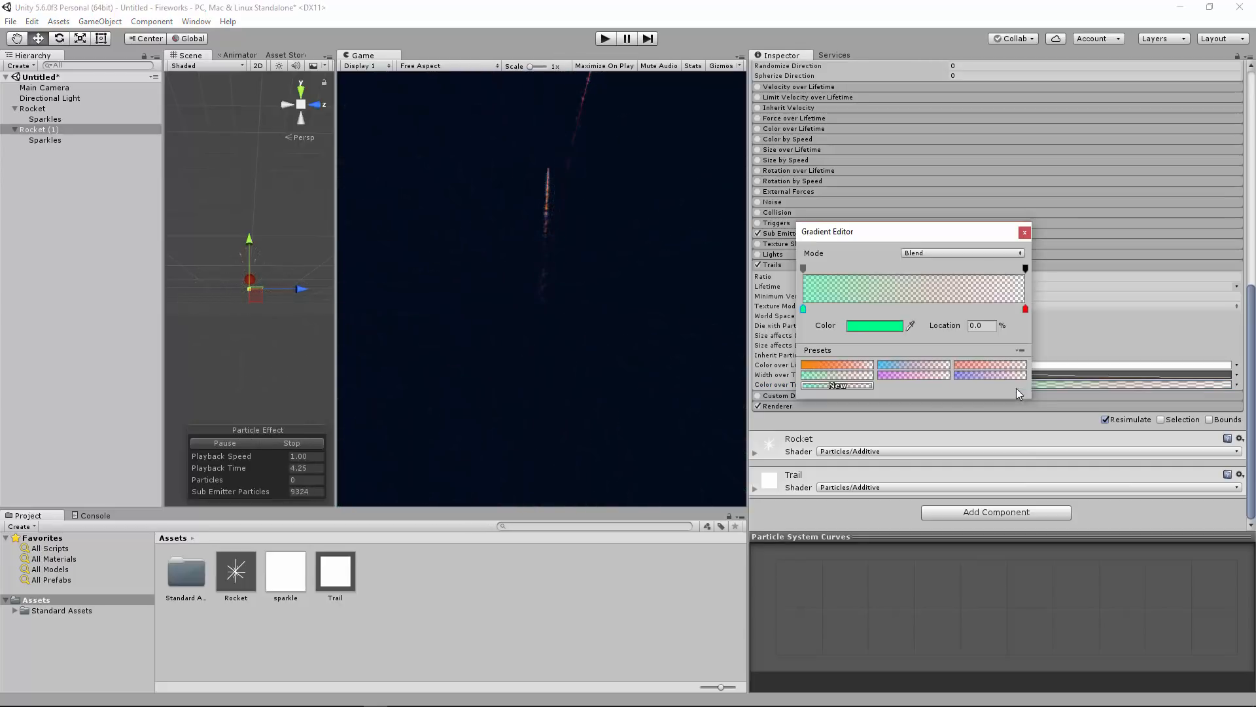
pyautogui.click(916, 375)
pyautogui.click(220, 441)
pyautogui.click(219, 441)
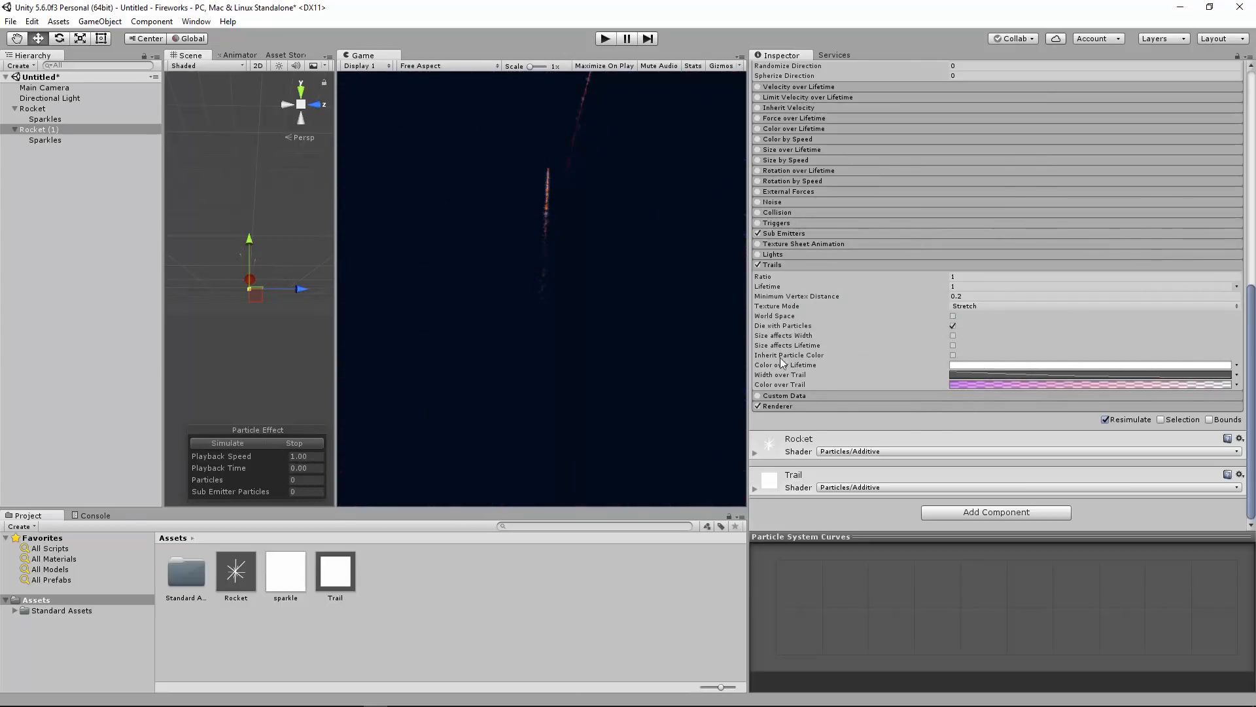
# - Try the purple preset as the first Color over Lifetime gradient of the Rocket copy's Sparkles and simulate the effect
pyautogui.click(45, 140)
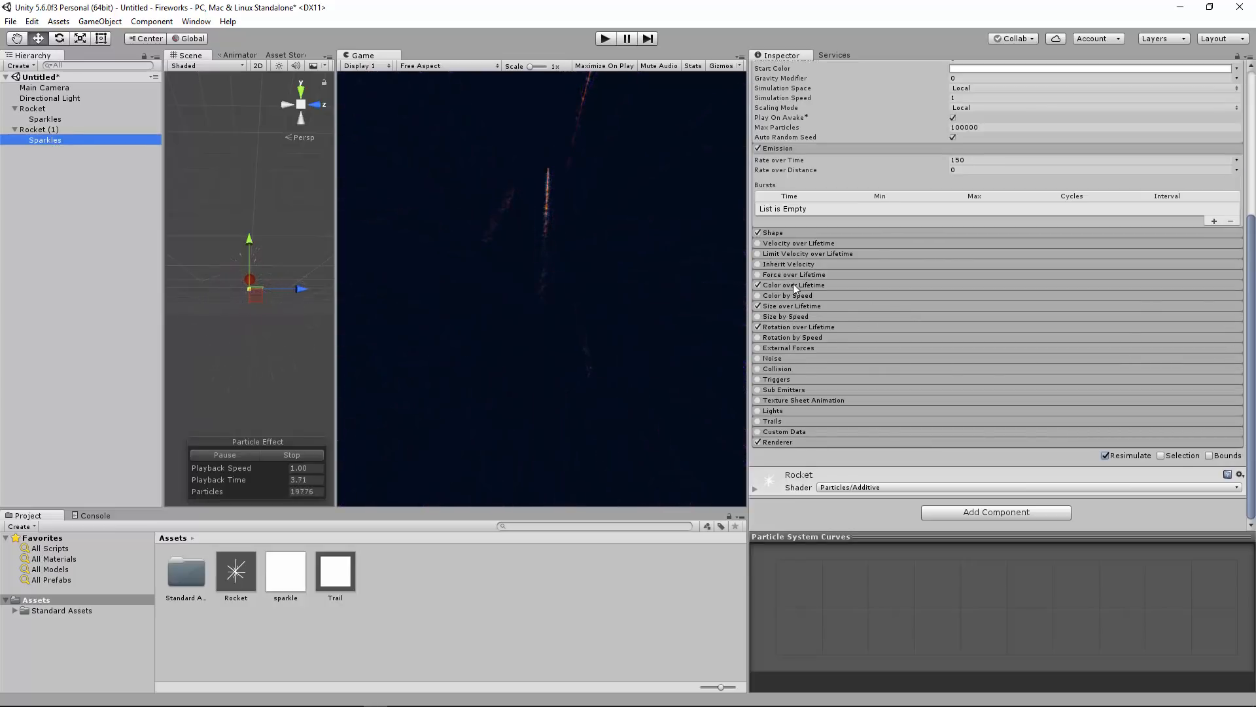
pyautogui.click(793, 284)
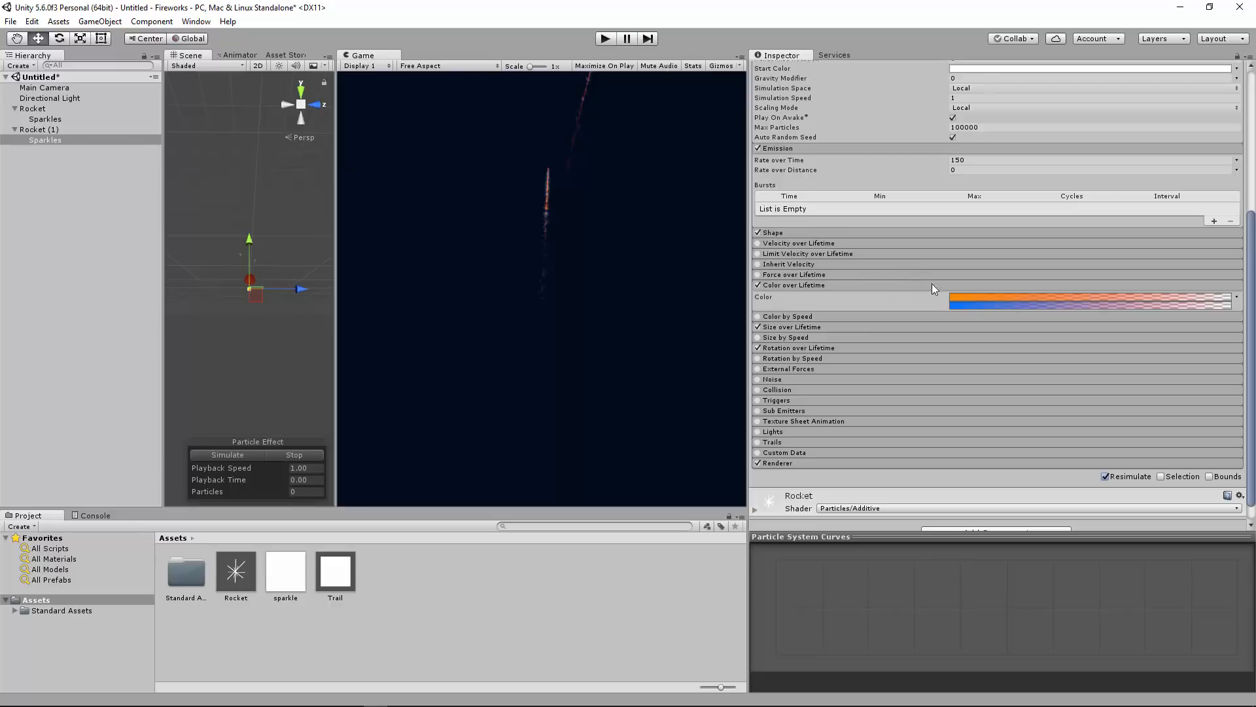
pyautogui.click(969, 301)
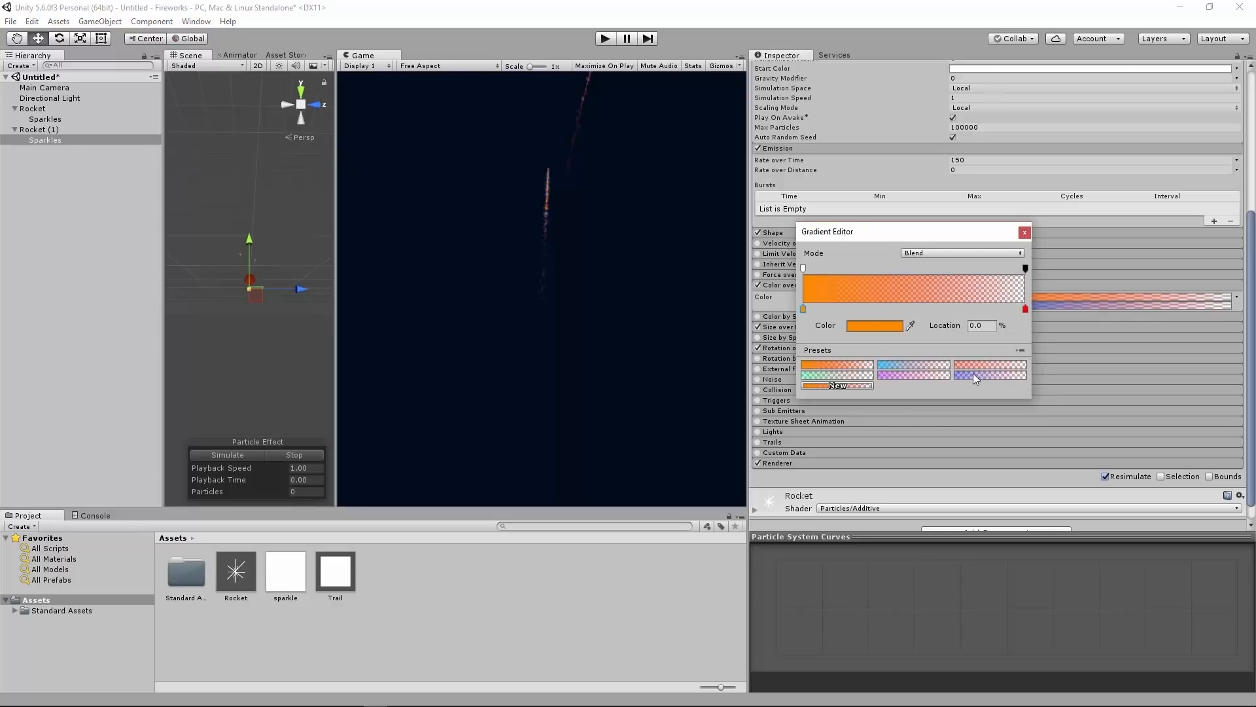
pyautogui.click(914, 374)
pyautogui.click(1022, 233)
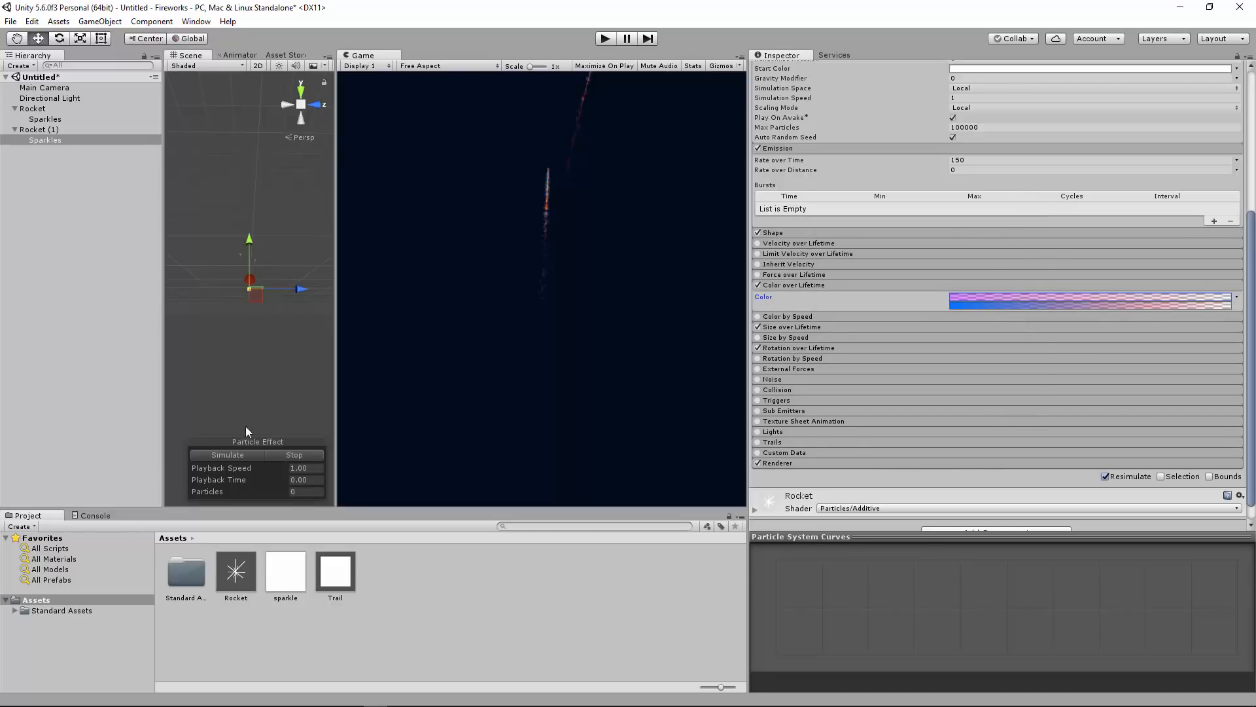
pyautogui.click(233, 453)
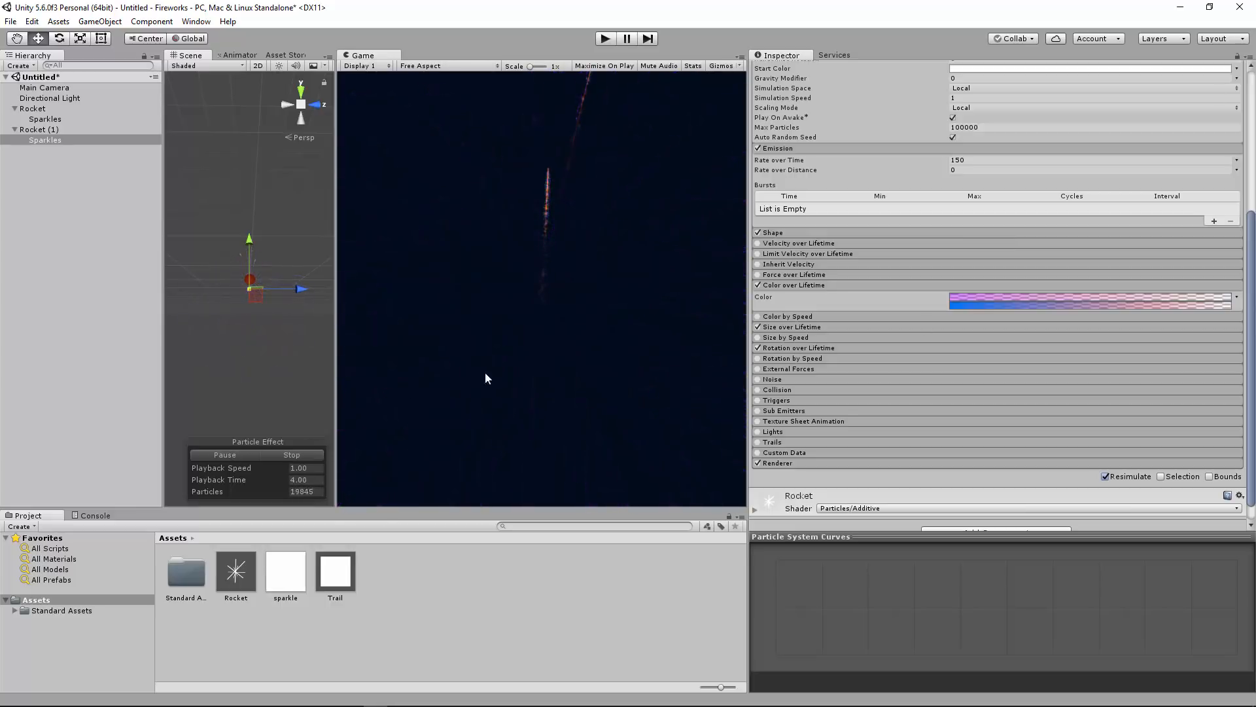
# - Apply the red preset to the first Color over Lifetime gradient of the Rocket copy's Sparkles and simulate the effect
pyautogui.click(957, 299)
pyautogui.click(978, 365)
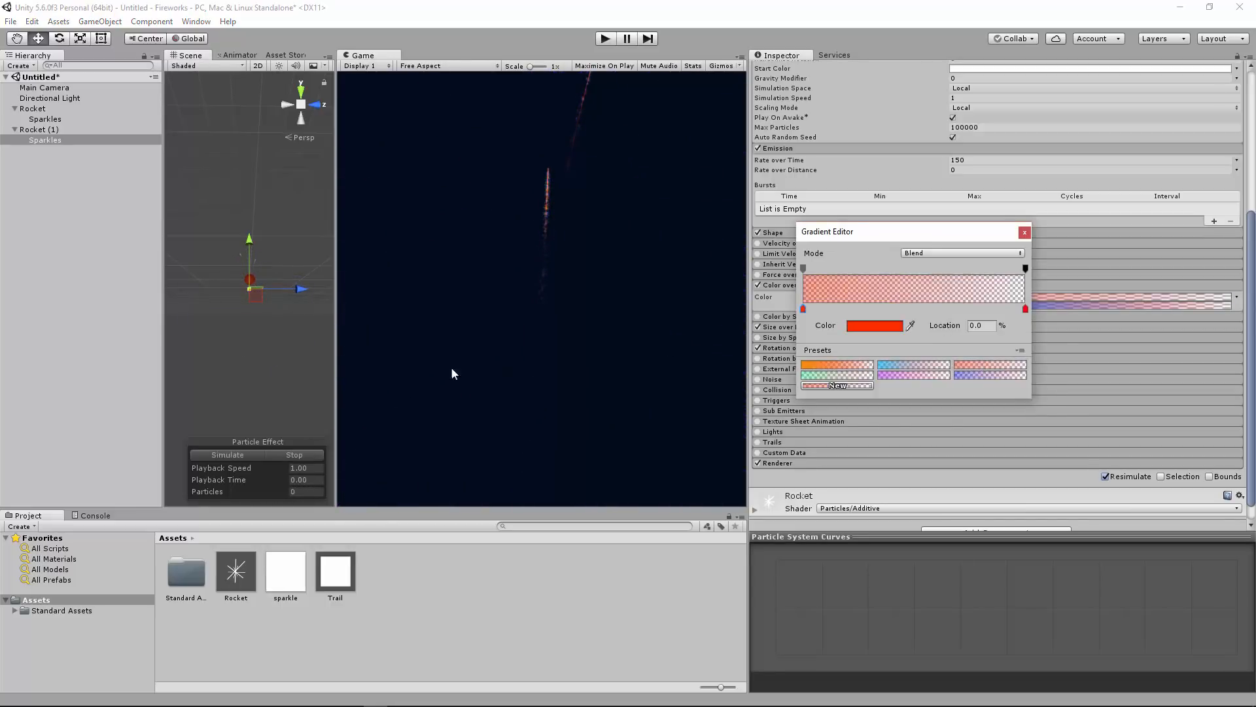
pyautogui.click(214, 455)
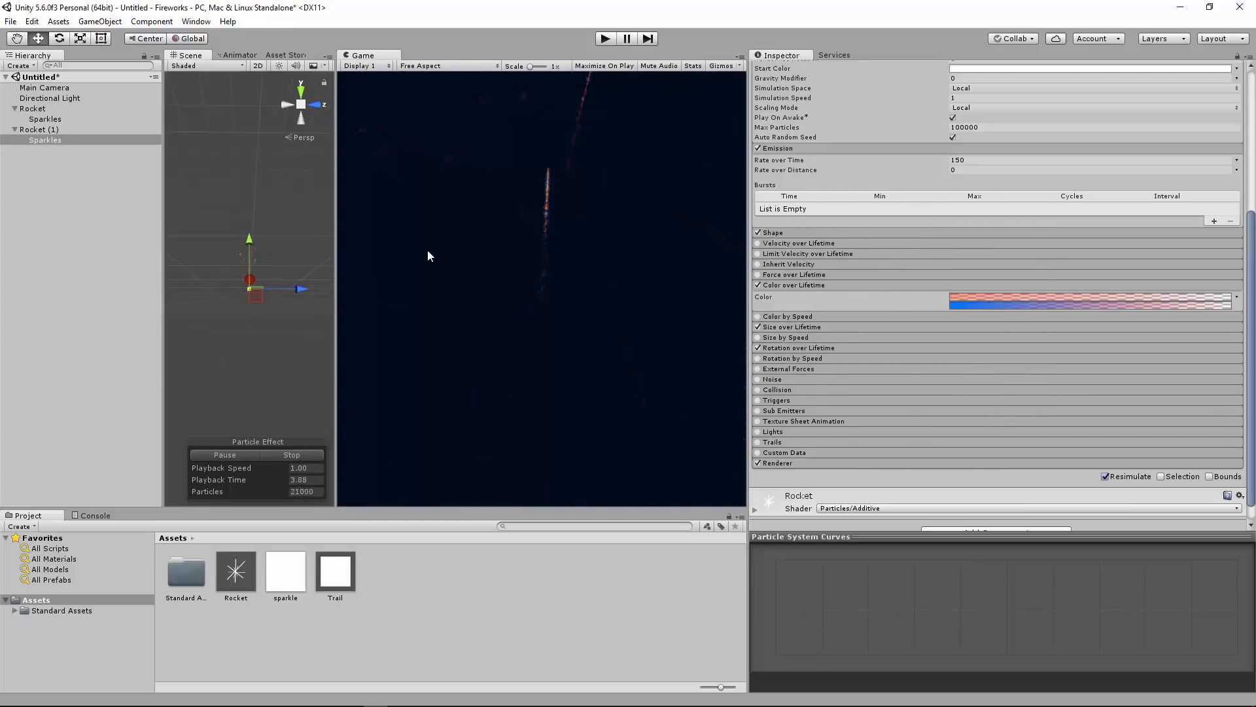
# - Expand the Rocket copy's Sub Emitters settings, duplicate its Sparkles child system, and reselect the Rocket copy
pyautogui.click(39, 129)
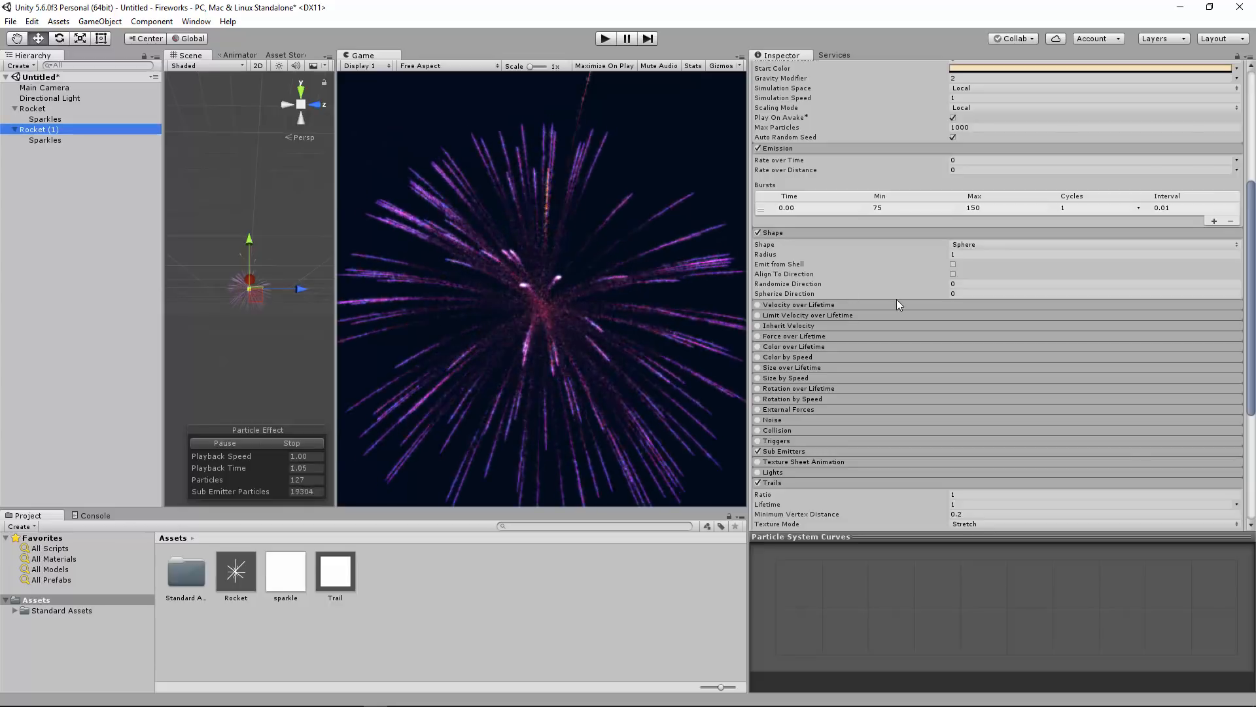
pyautogui.scroll(-5, 894, 300)
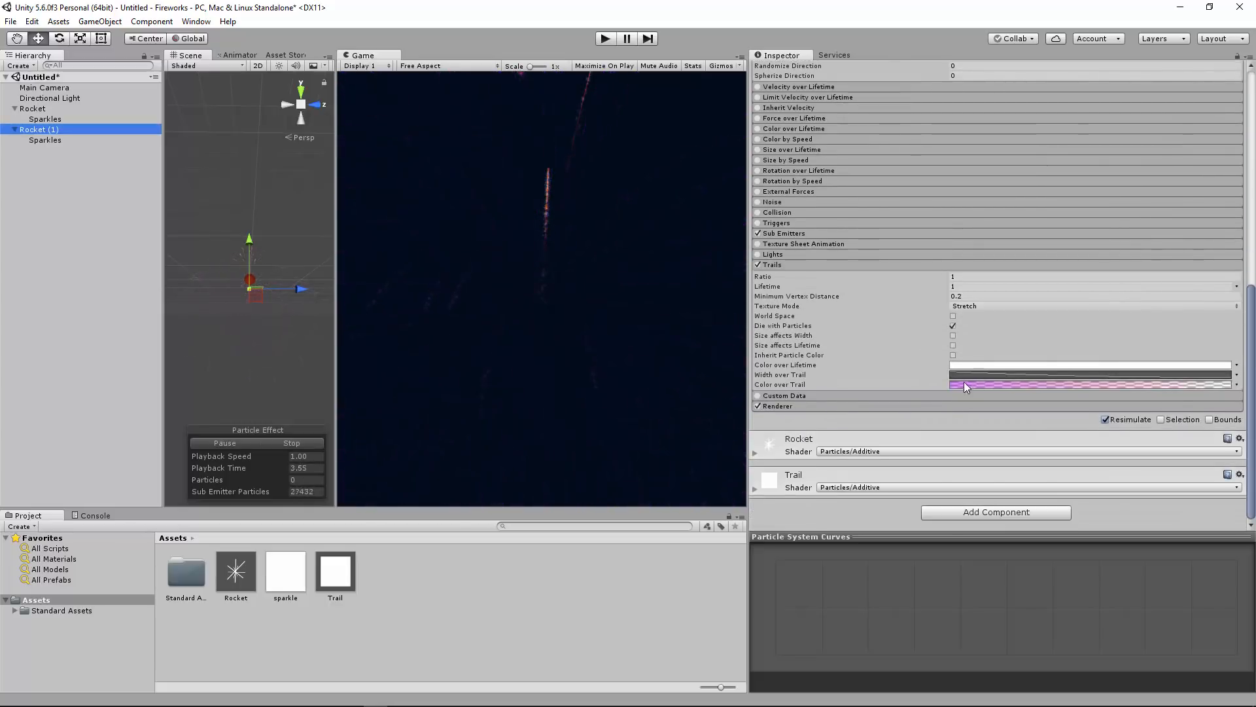
pyautogui.scroll(3, 878, 340)
pyautogui.click(793, 312)
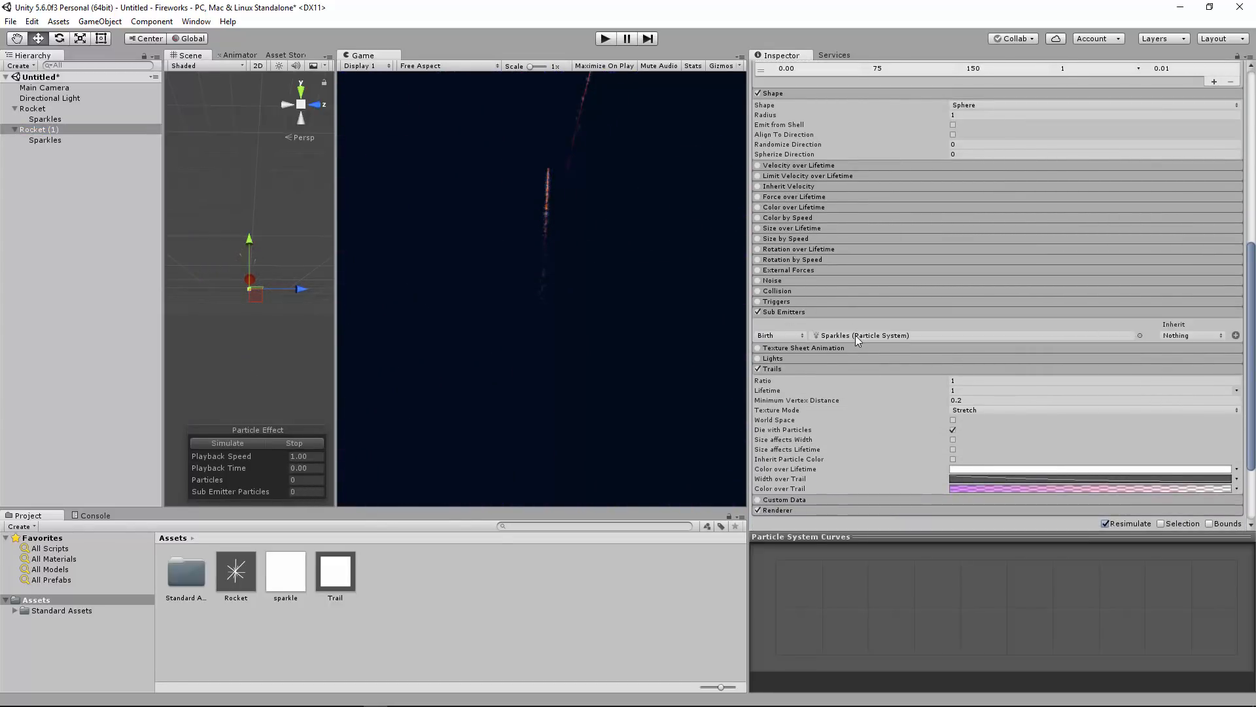
pyautogui.click(53, 140)
pyautogui.hotkey('ctrl', 'd')
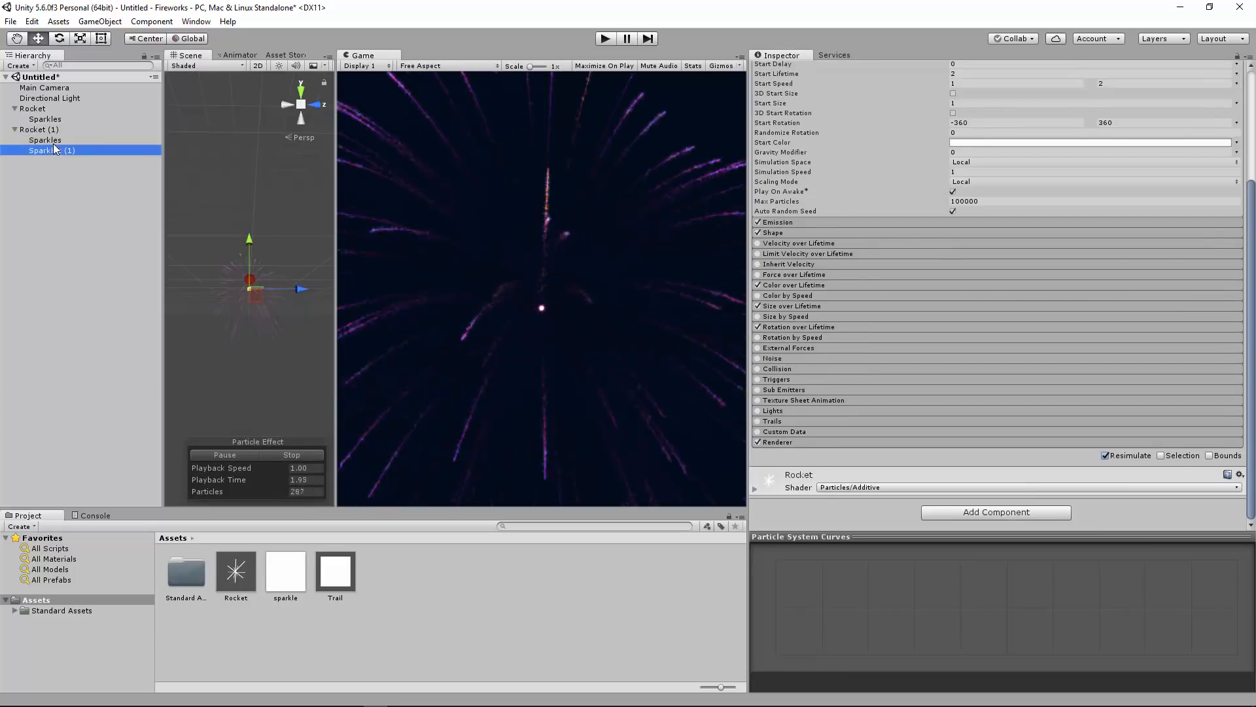
pyautogui.click(42, 128)
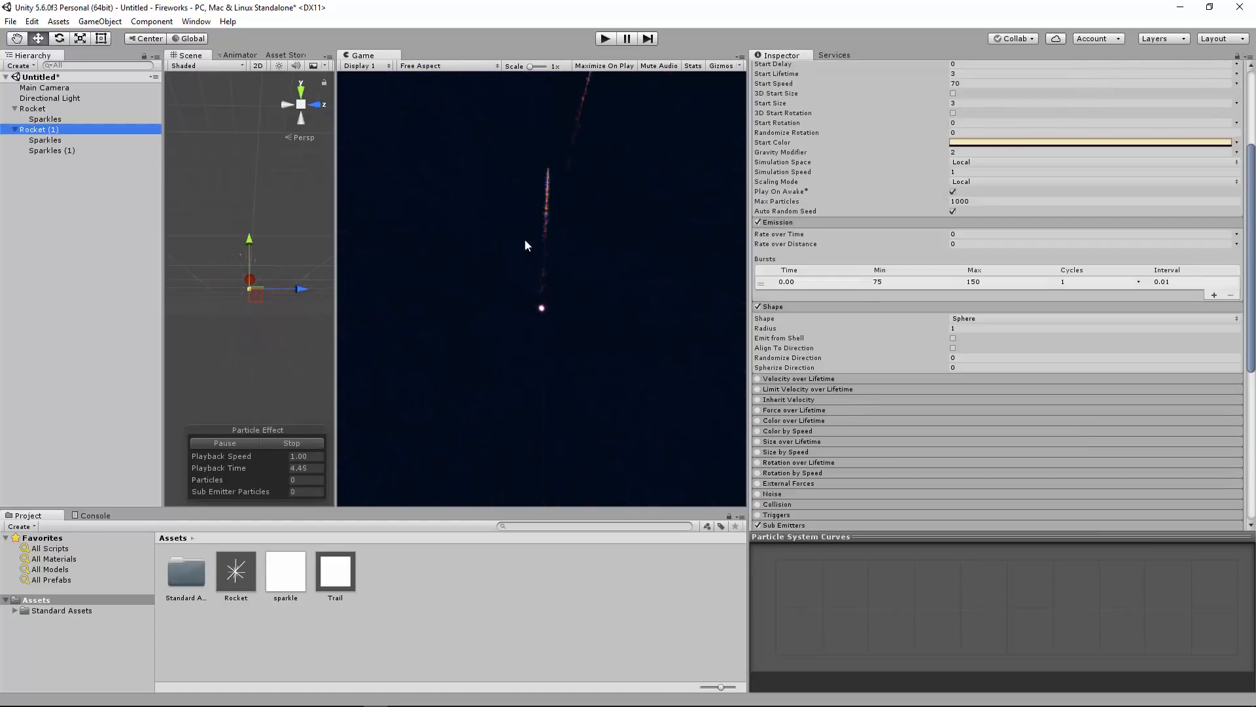
# - Rename the Rocket copy as Burst
pyautogui.scroll(-3, 814, 406)
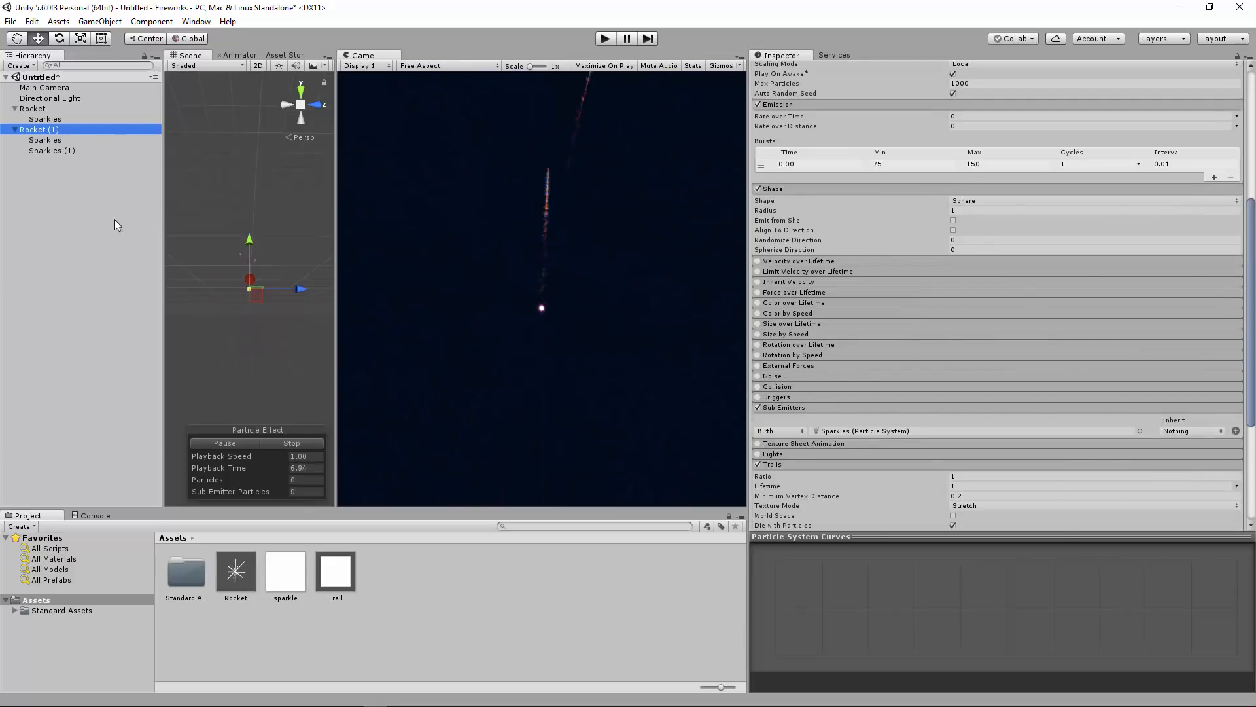
pyautogui.scroll(7, 897, 164)
pyautogui.click(855, 69)
pyautogui.write('Burst')
pyautogui.press('Return')
# - Add a second Birth sub emitter to Burst, assign Sparkles (1) to it, and replay the effect
pyautogui.scroll(-8, 791, 301)
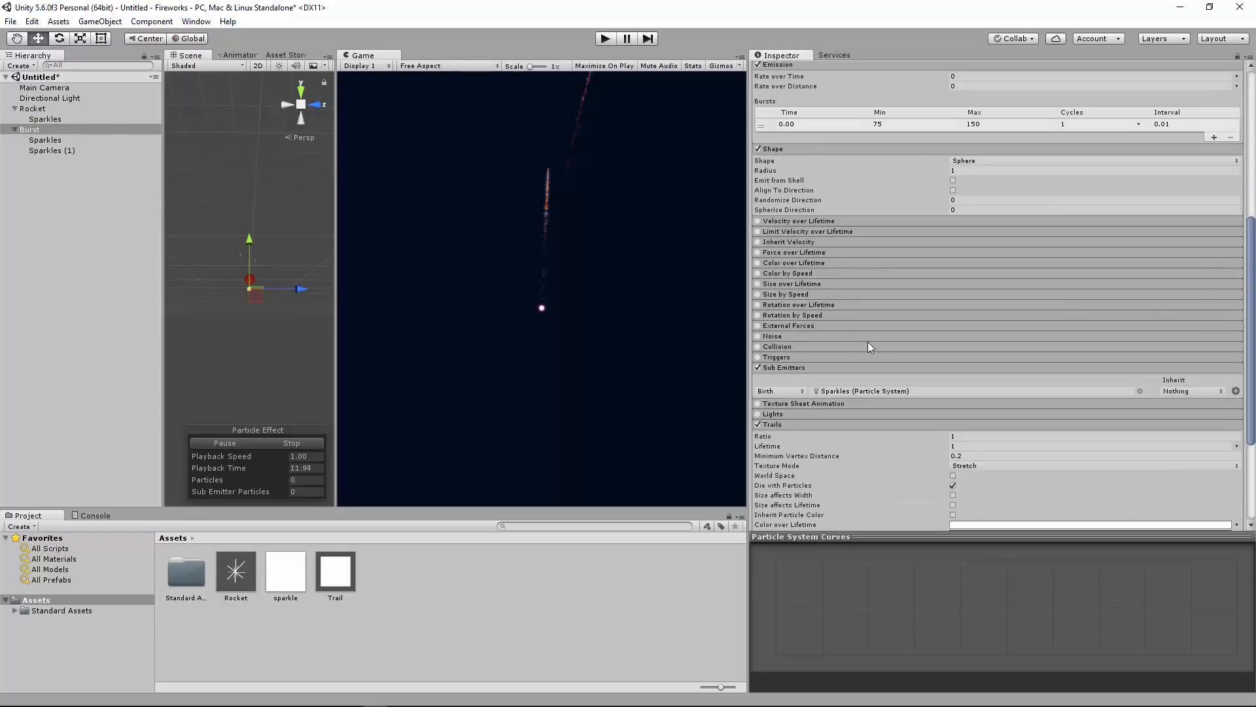
pyautogui.click(1236, 391)
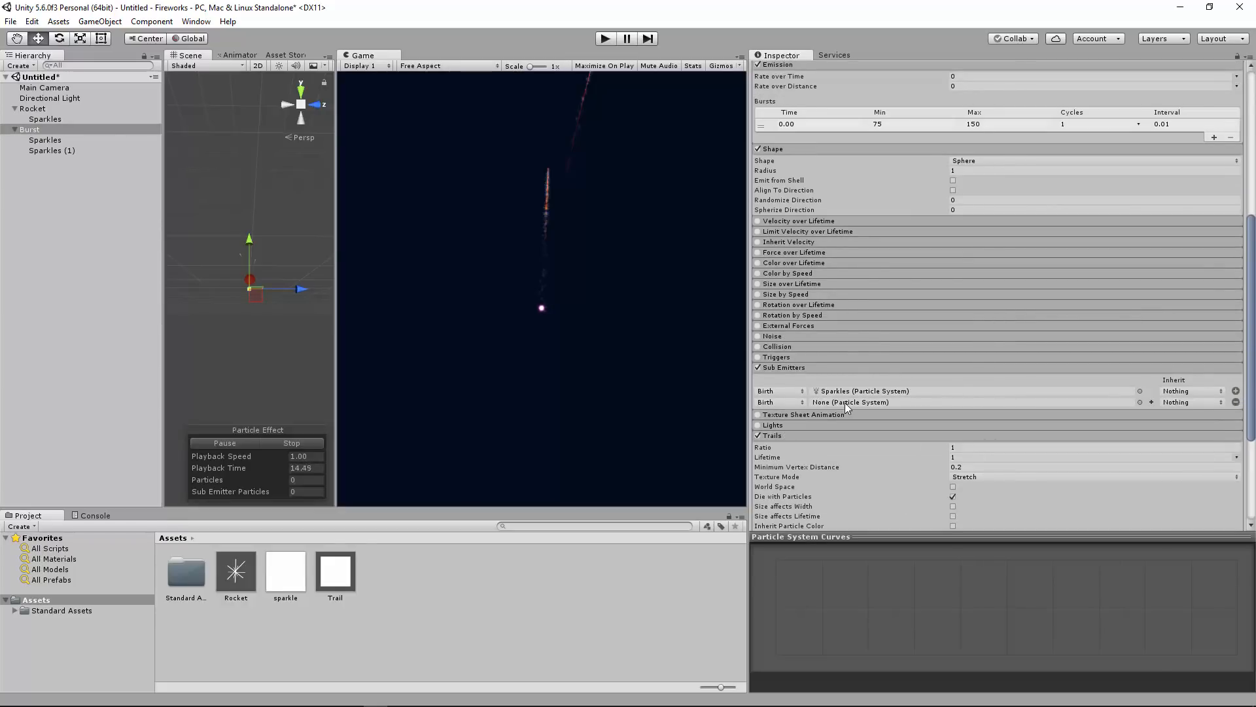
pyautogui.moveTo(61, 151); pyautogui.dragTo(826, 405)
pyautogui.click(291, 443)
pyautogui.click(226, 443)
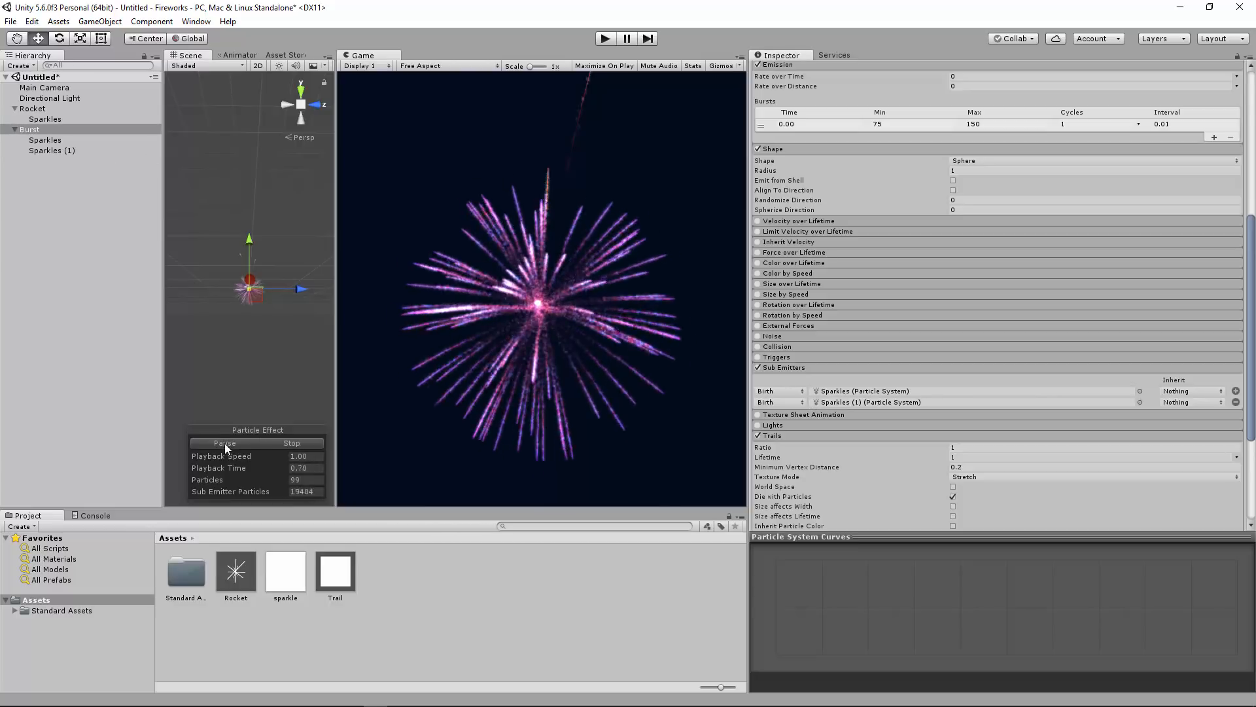
# - Set the Start Size of Sparkles (1) to 3 and its emission Rate over Time to 75
pyautogui.click(62, 150)
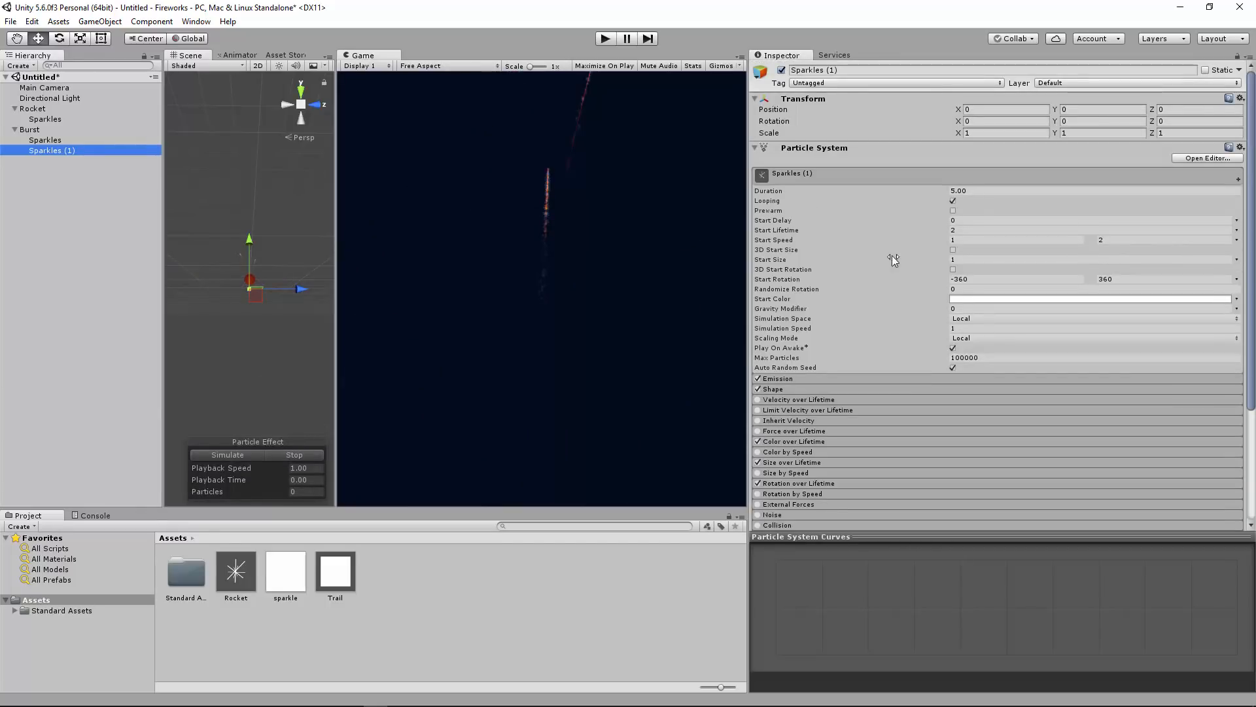
pyautogui.click(973, 231)
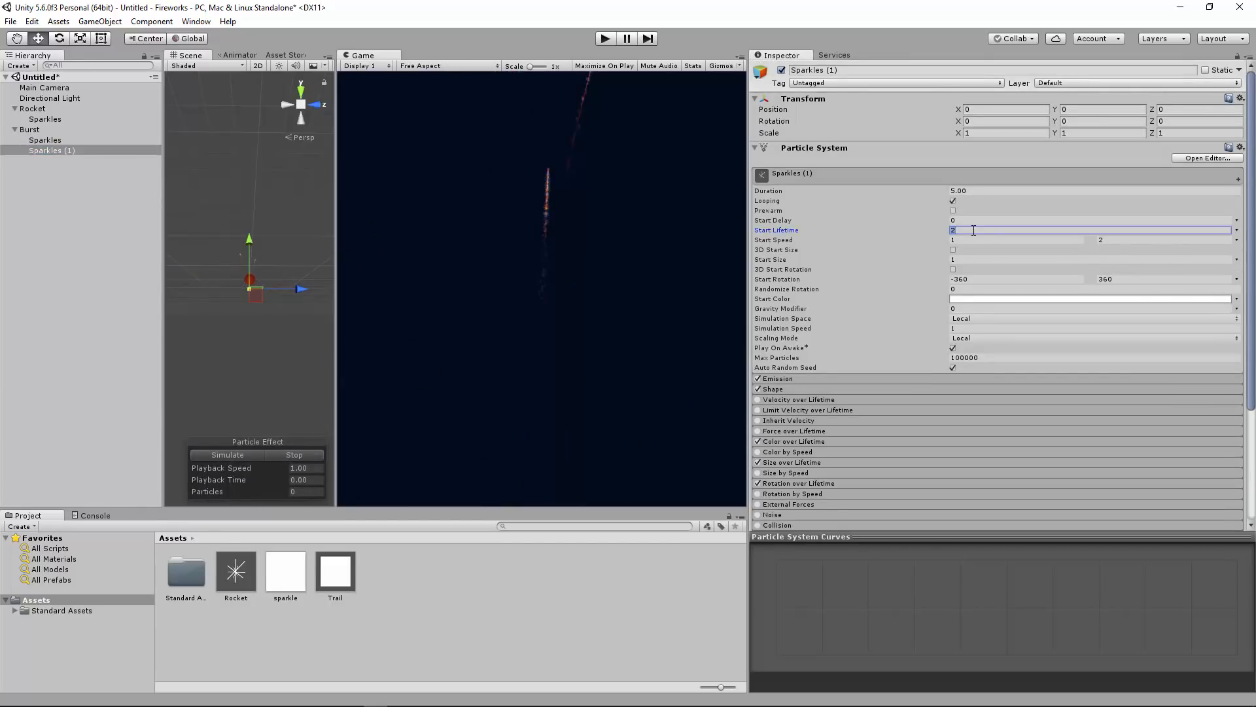
pyautogui.click(970, 259)
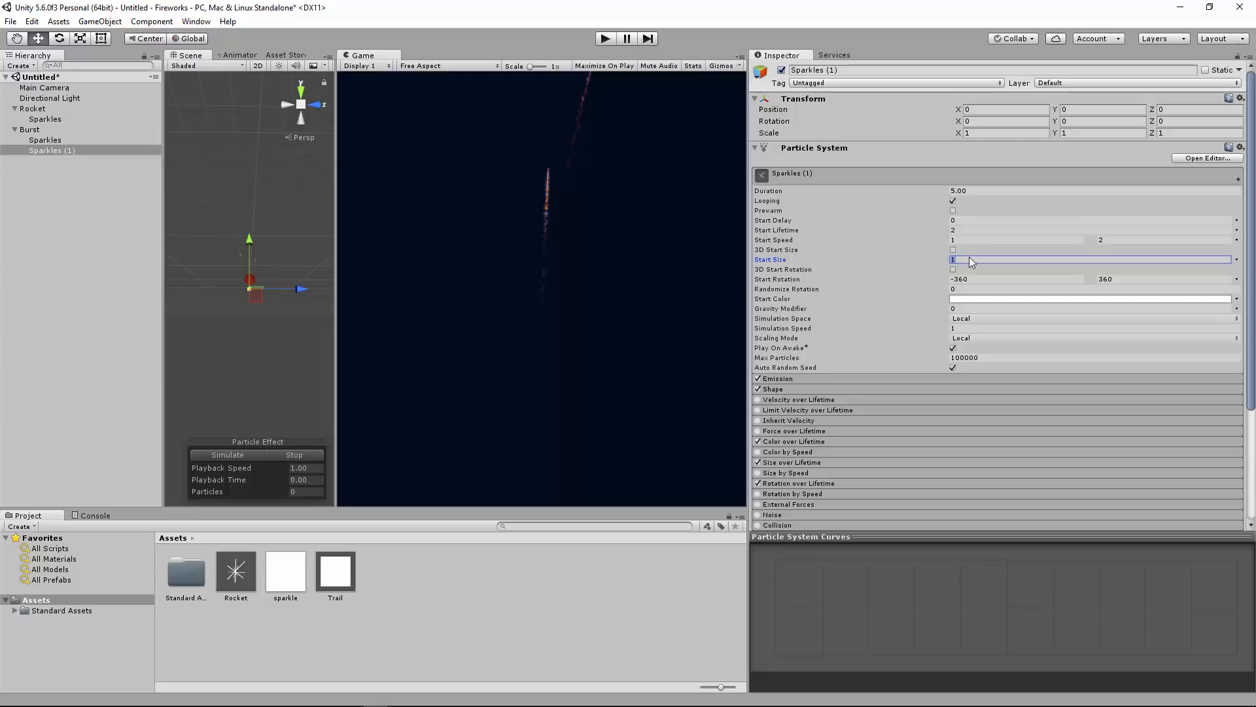
pyautogui.click(825, 378)
pyautogui.click(979, 390)
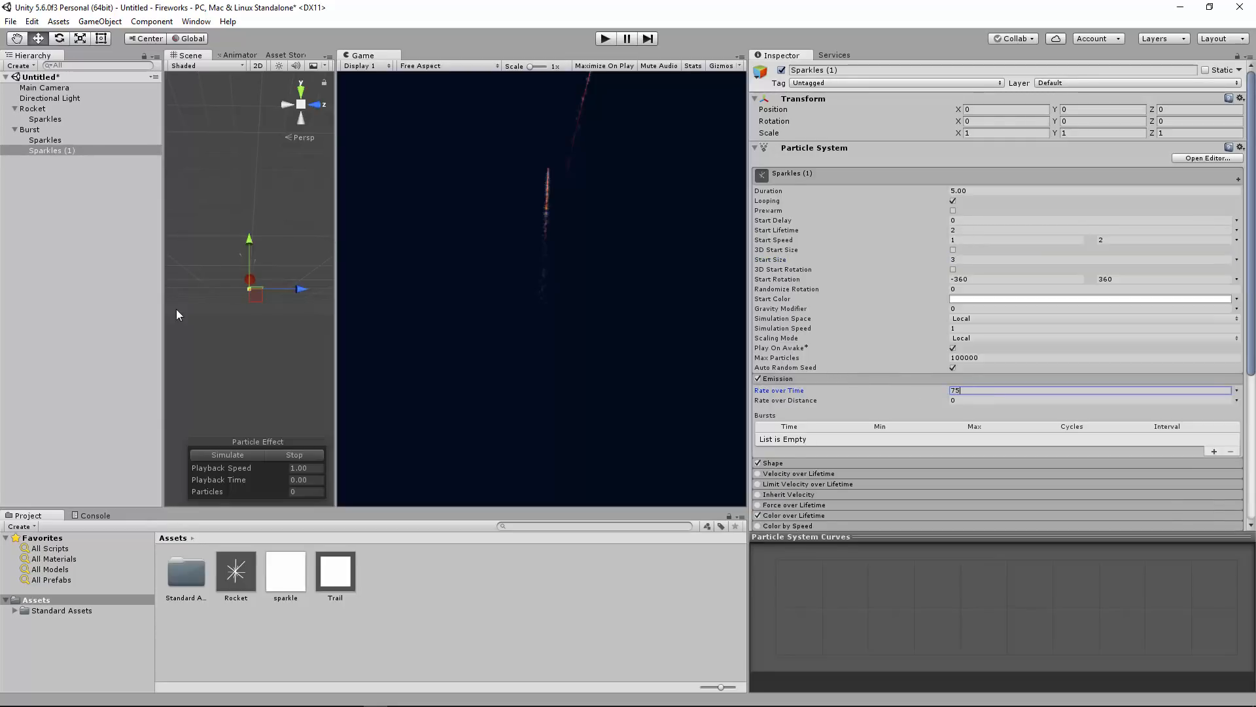
# - Set the emission Rate over Time of Burst's original Sparkles child to 75 and simulate the effect
pyautogui.click(63, 138)
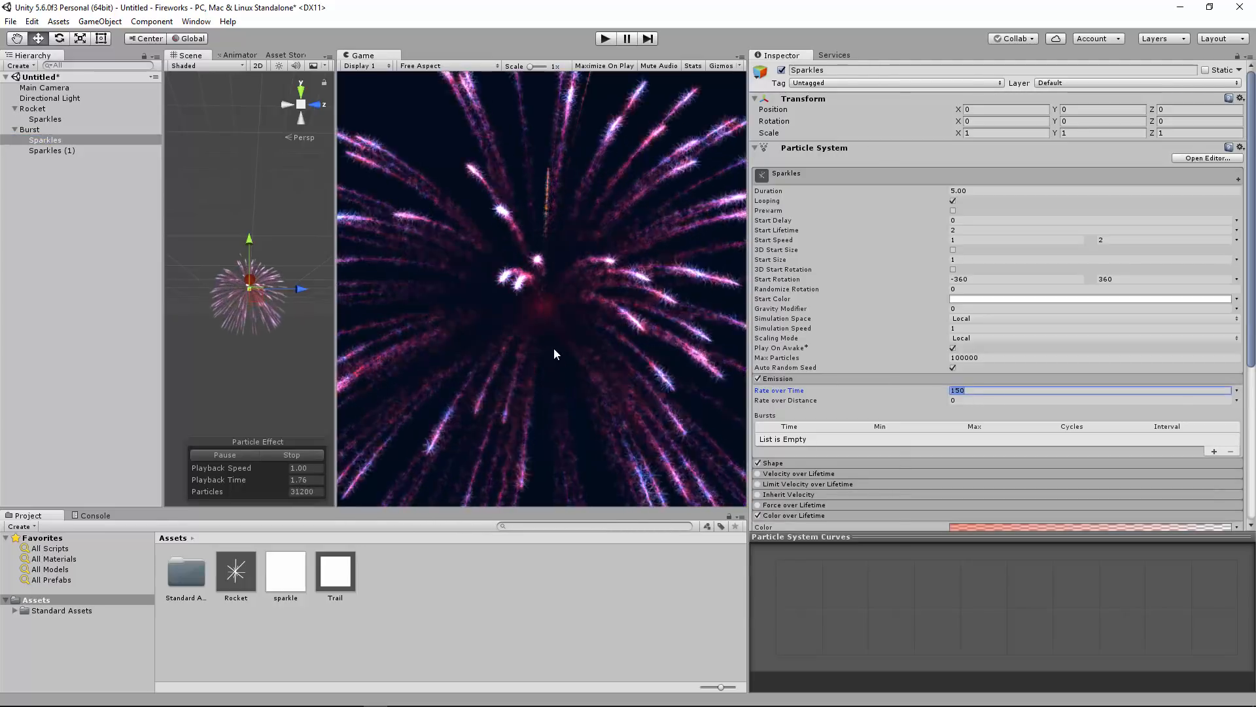
pyautogui.write('7')
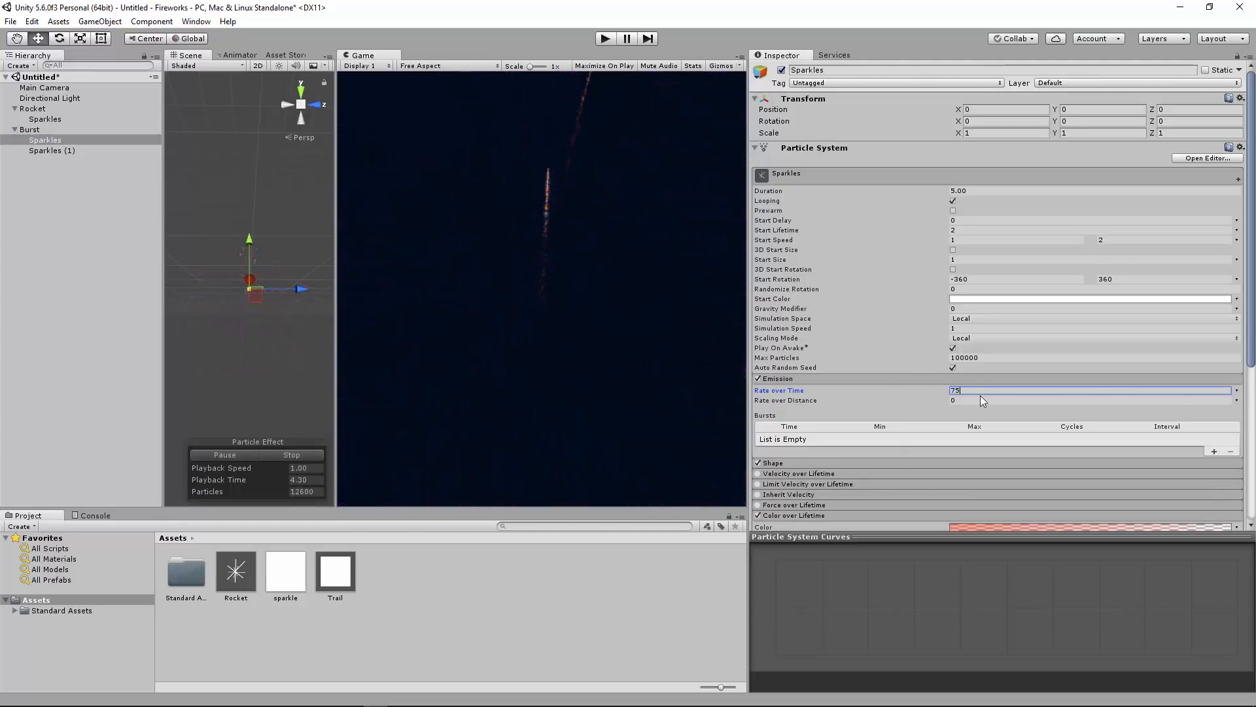
pyautogui.write('5')
pyautogui.click(220, 456)
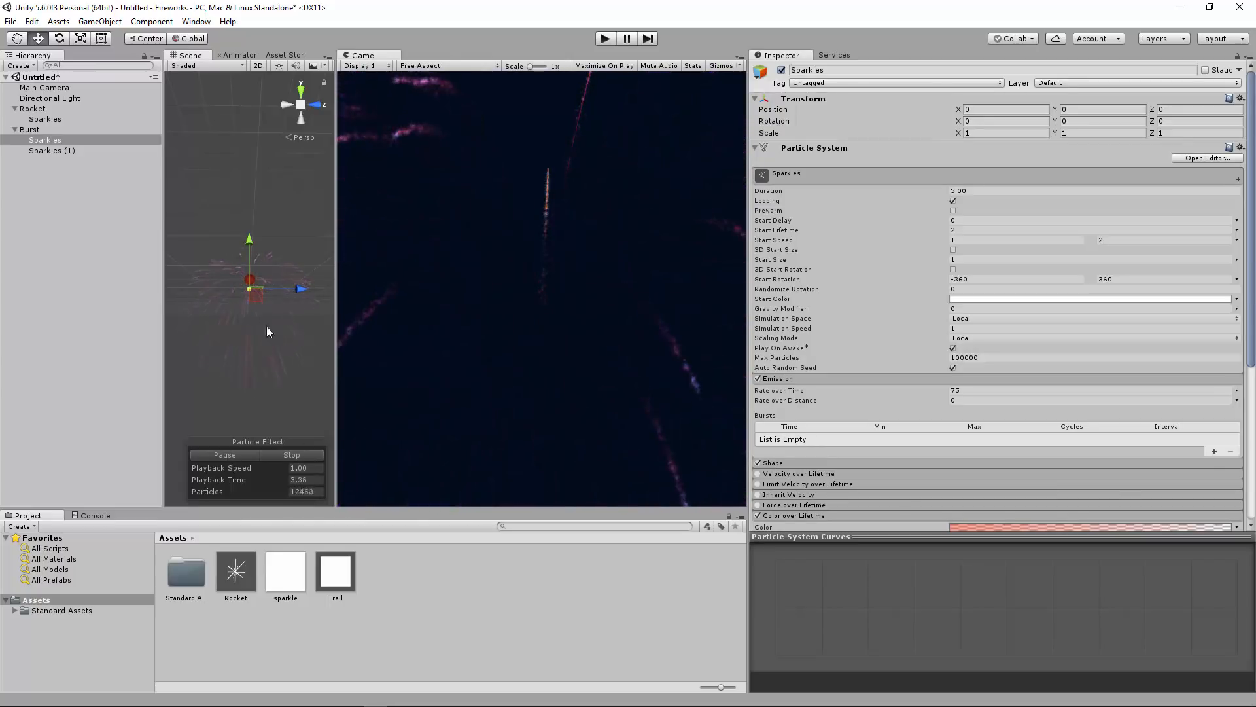
# - Set the Start Size of Sparkles (1) to 1.5 and simulate the effect
pyautogui.click(106, 151)
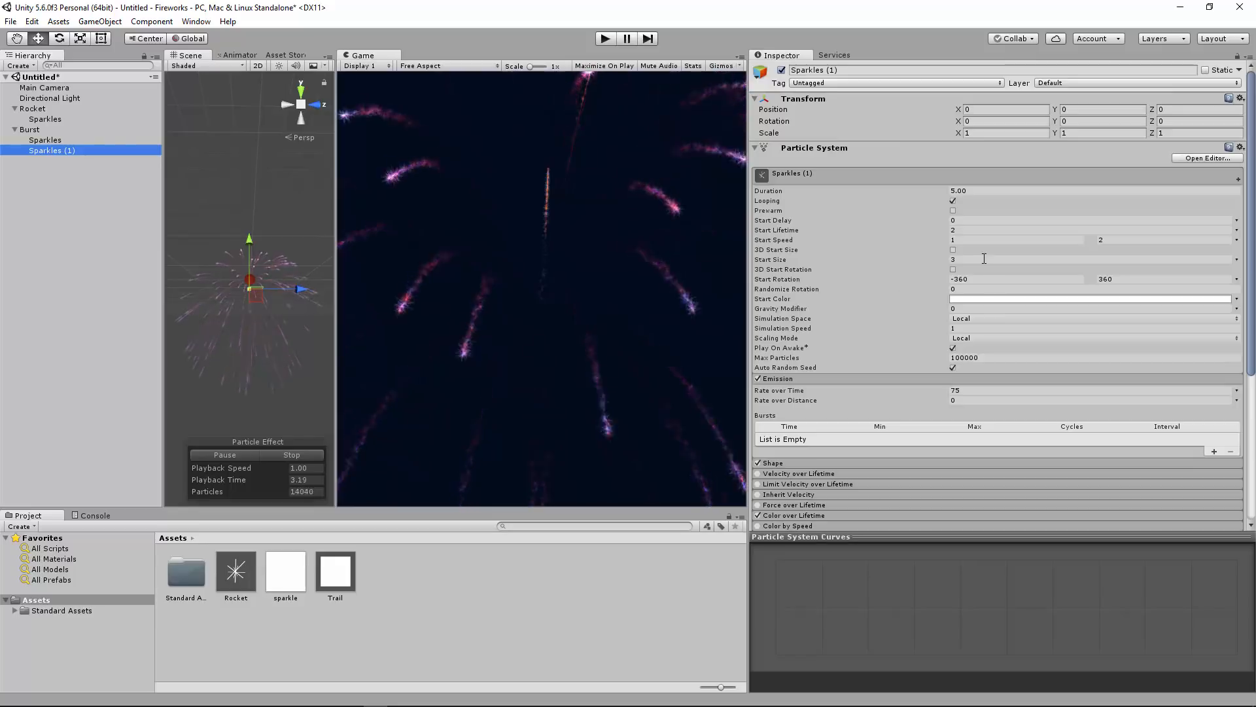
pyautogui.click(973, 260)
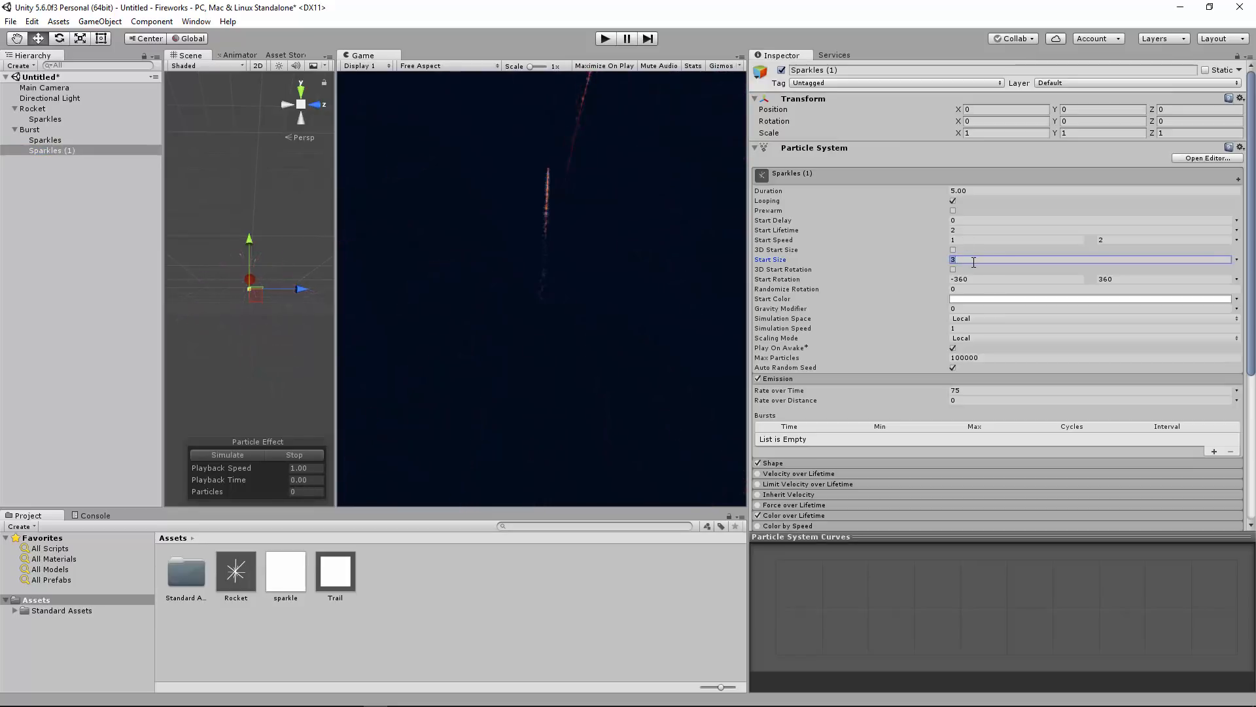
pyautogui.click(210, 457)
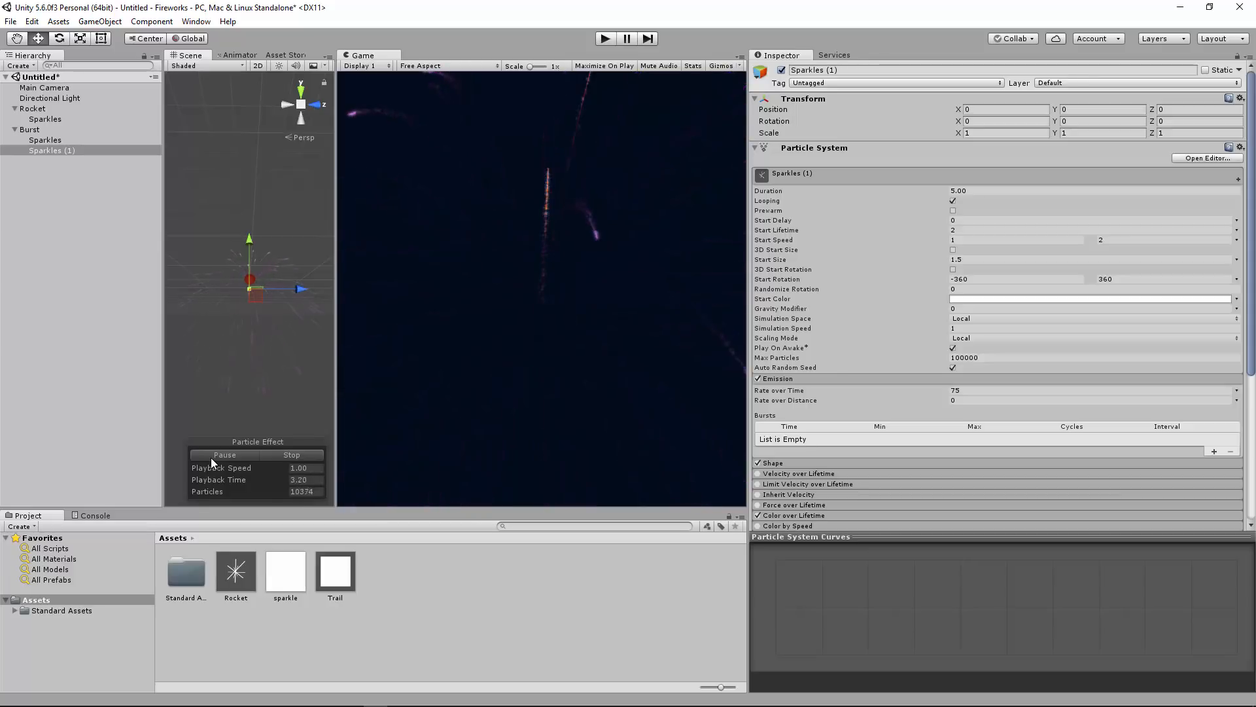
# - Make Burst a child of Rocket and assign it as the Rocket's Death sub emitter
pyautogui.click(40, 131)
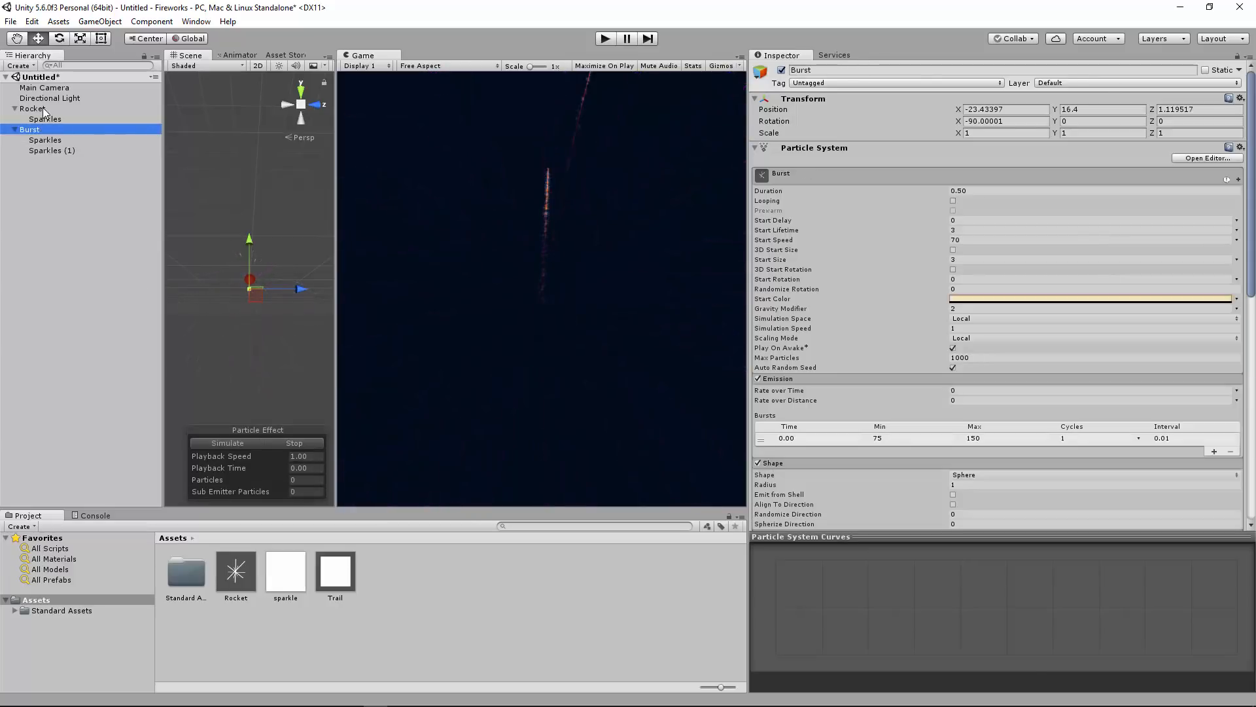
pyautogui.click(44, 109)
pyautogui.moveTo(24, 130); pyautogui.dragTo(53, 106)
pyautogui.scroll(-10, 1031, 369)
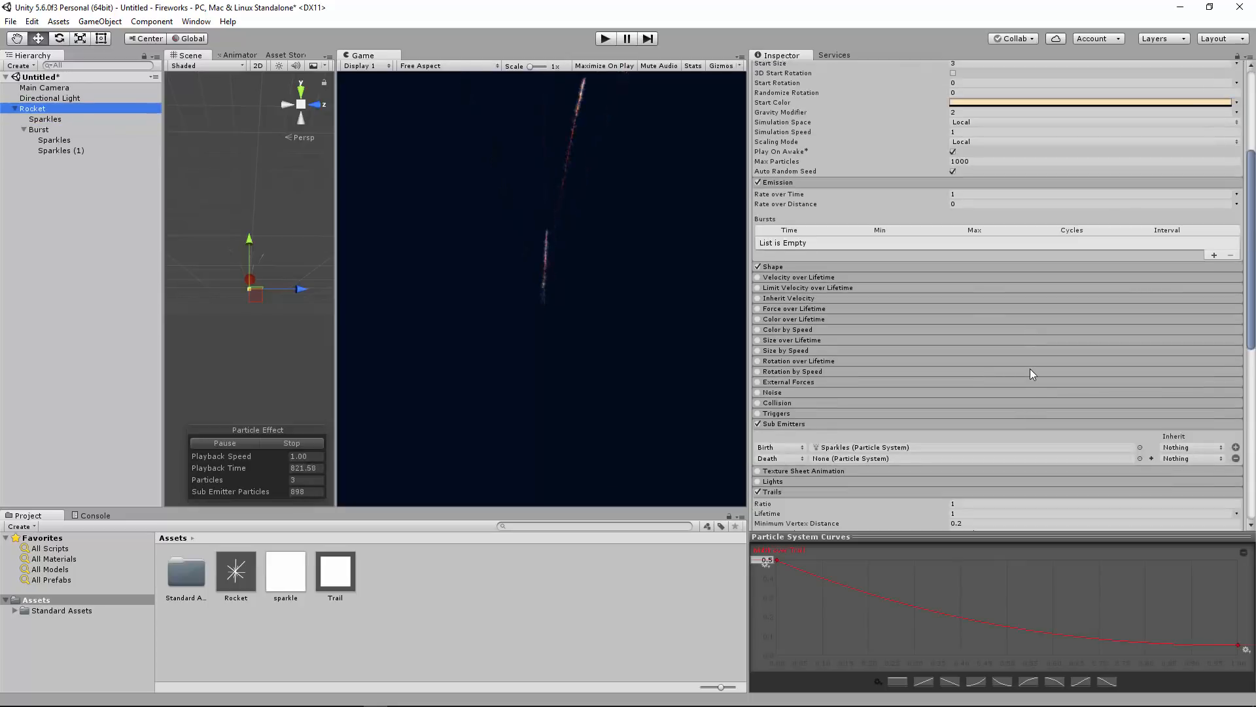
pyautogui.scroll(-5, 1031, 369)
pyautogui.moveTo(37, 134); pyautogui.dragTo(858, 262)
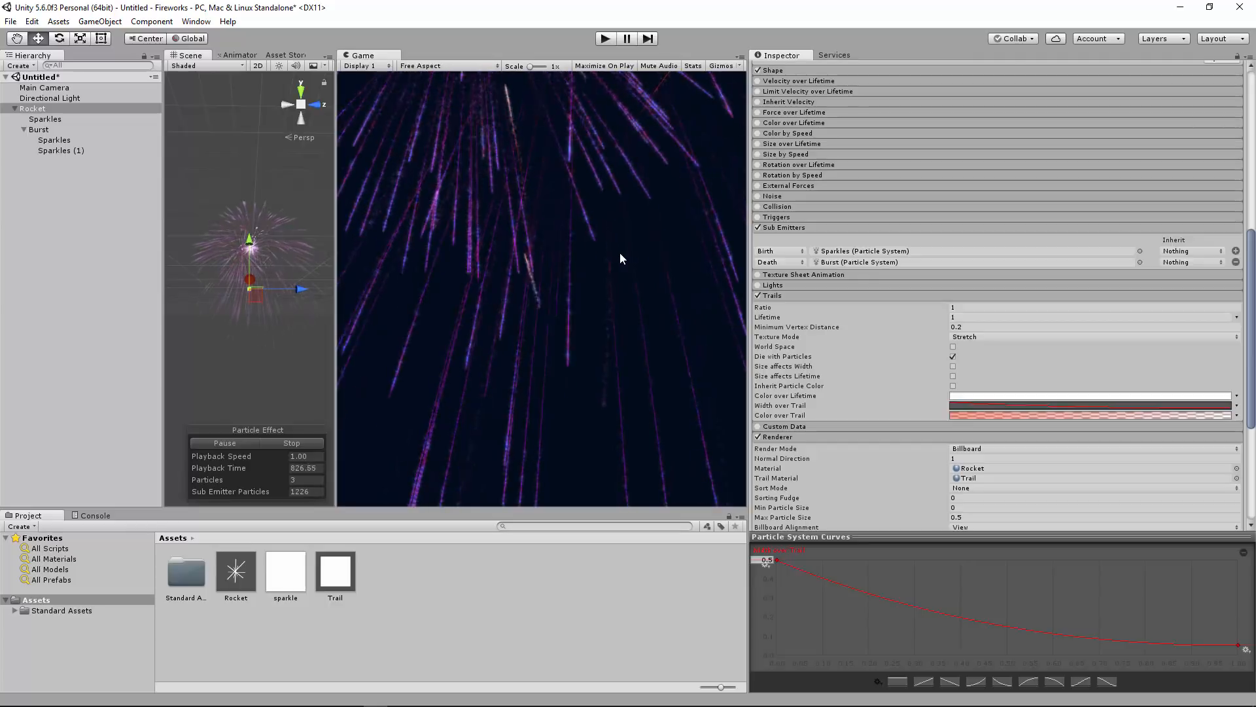
# - Increase the Main Camera's orthographic size so the complete fireworks fit in the Game view
pyautogui.click(87, 87)
pyautogui.click(953, 214)
pyautogui.moveTo(953, 214); pyautogui.dragTo(1255, 263)
# - Select the Rocket to play its effect, scale the Game view to 1.2x and widen it
pyautogui.click(37, 108)
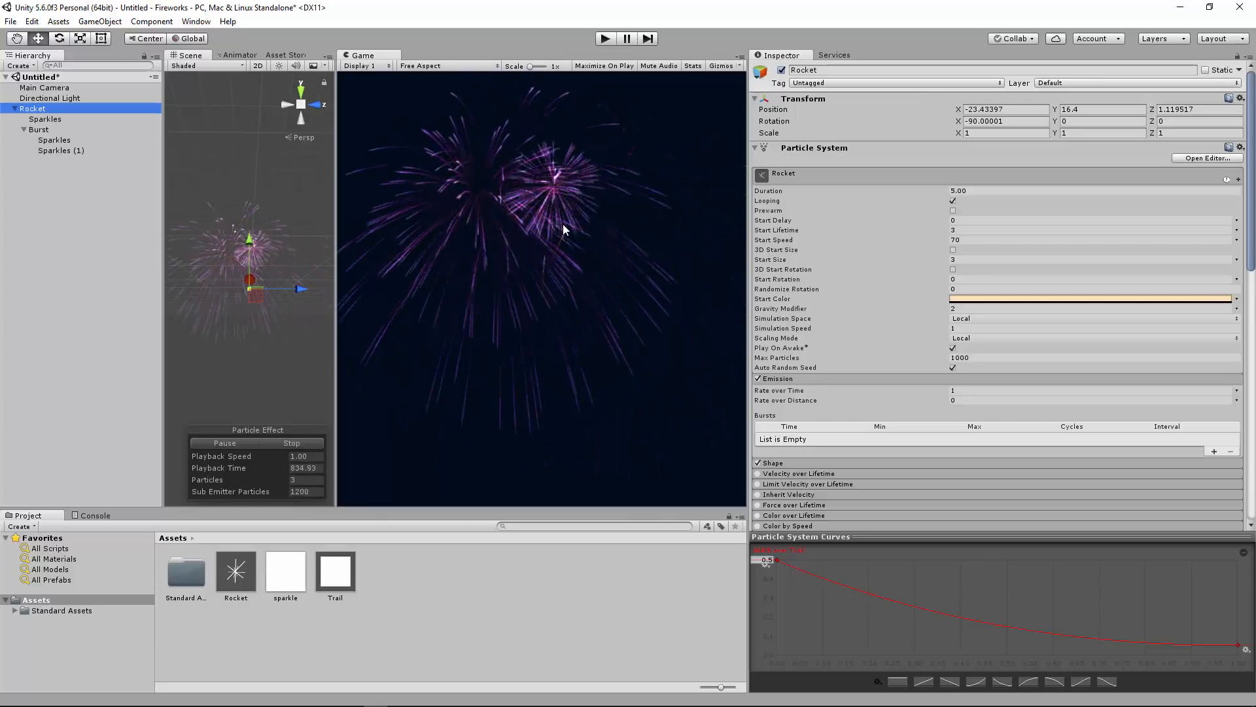
pyautogui.scroll(2, 579, 216)
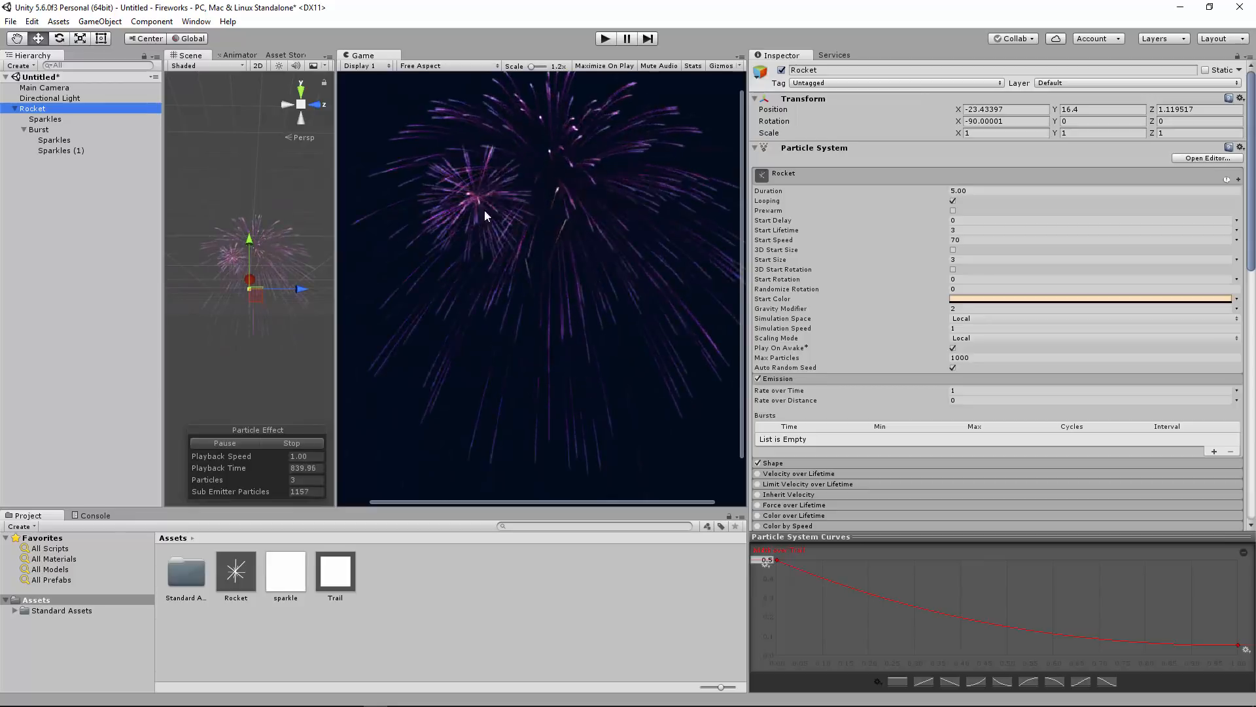
pyautogui.moveTo(745, 262); pyautogui.dragTo(850, 258)
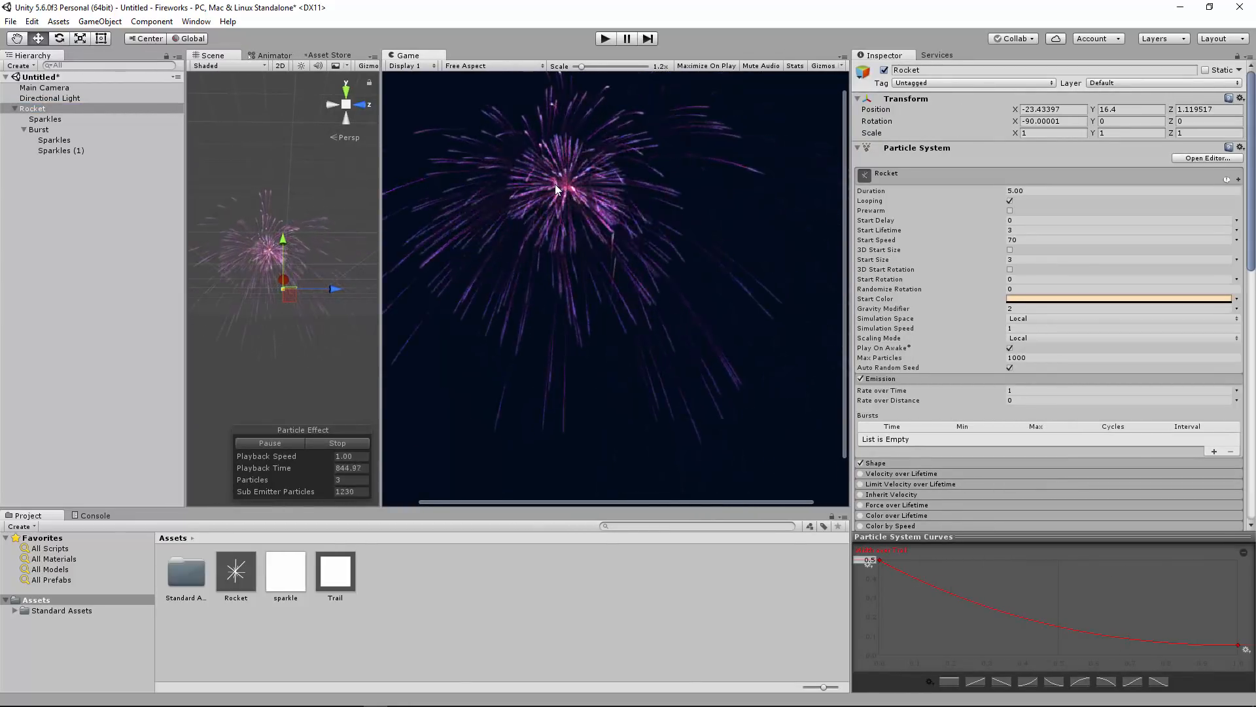
# - Set Burst's Start Lifetime to 1 and its Start Speed to 100
pyautogui.click(84, 130)
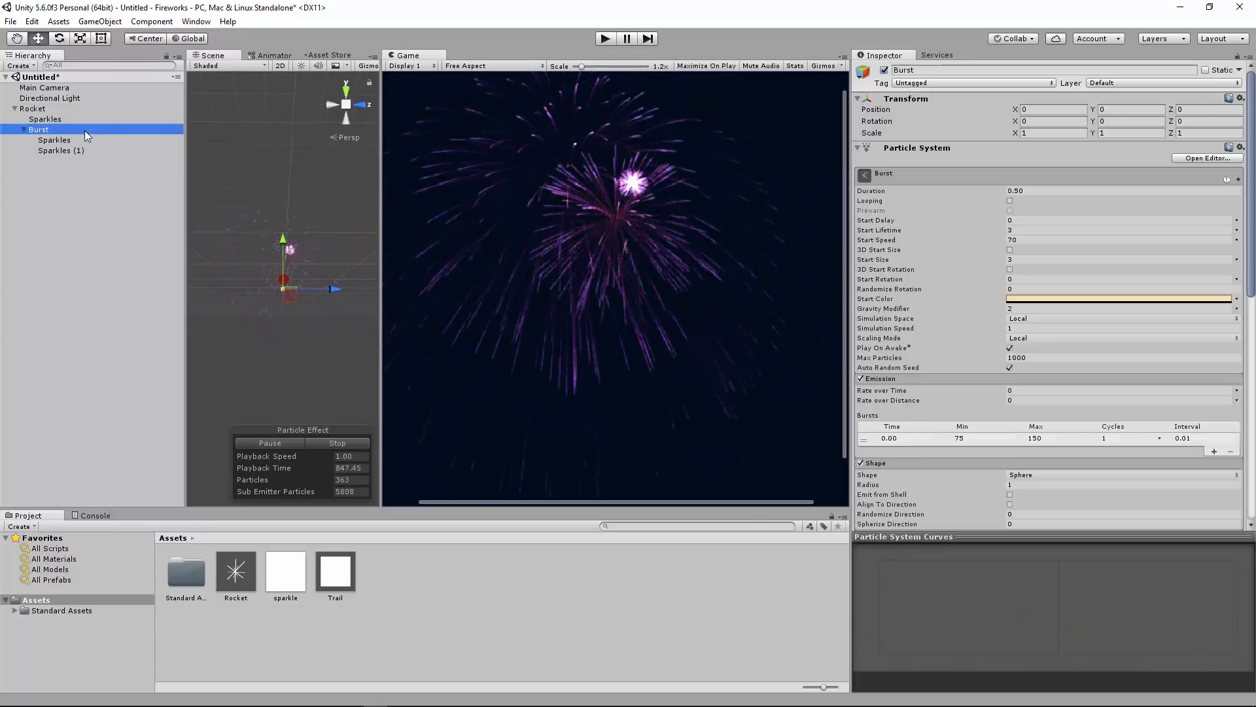
pyautogui.click(1023, 230)
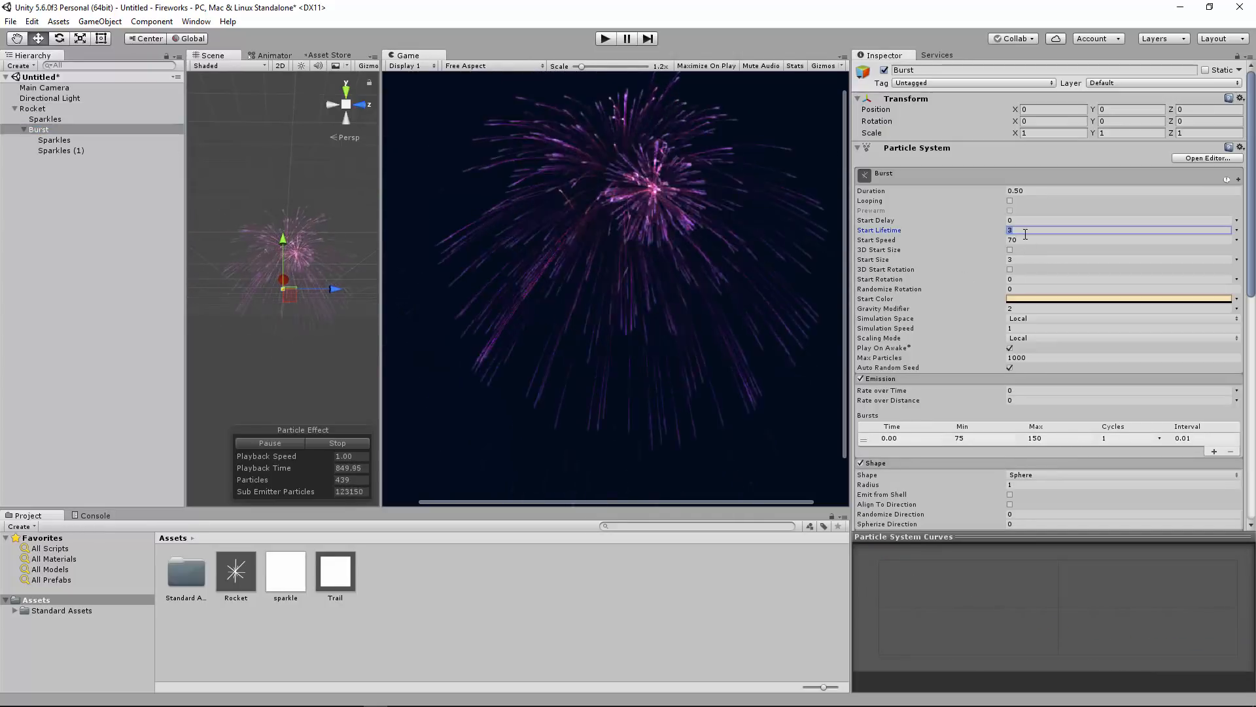
pyautogui.write('1')
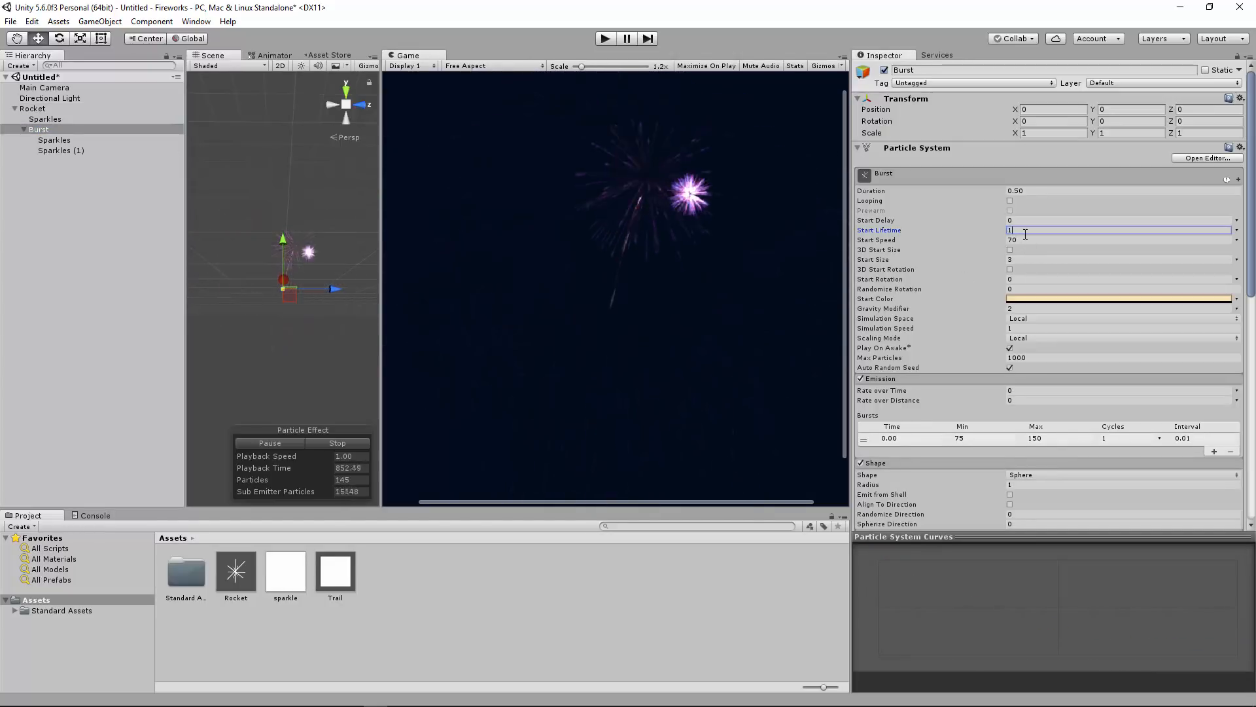
pyautogui.click(1021, 239)
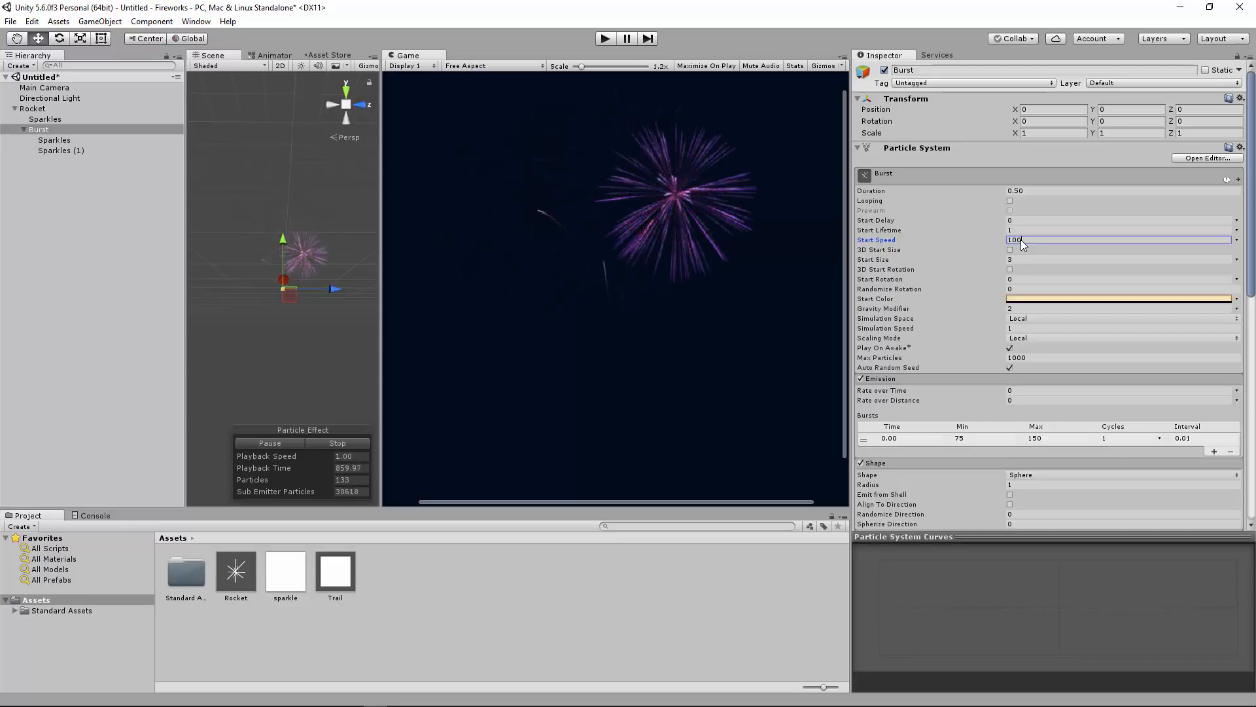
# - Try a Start Lifetime of 0.5 on Burst, then restore it to 1
pyautogui.click(1019, 230)
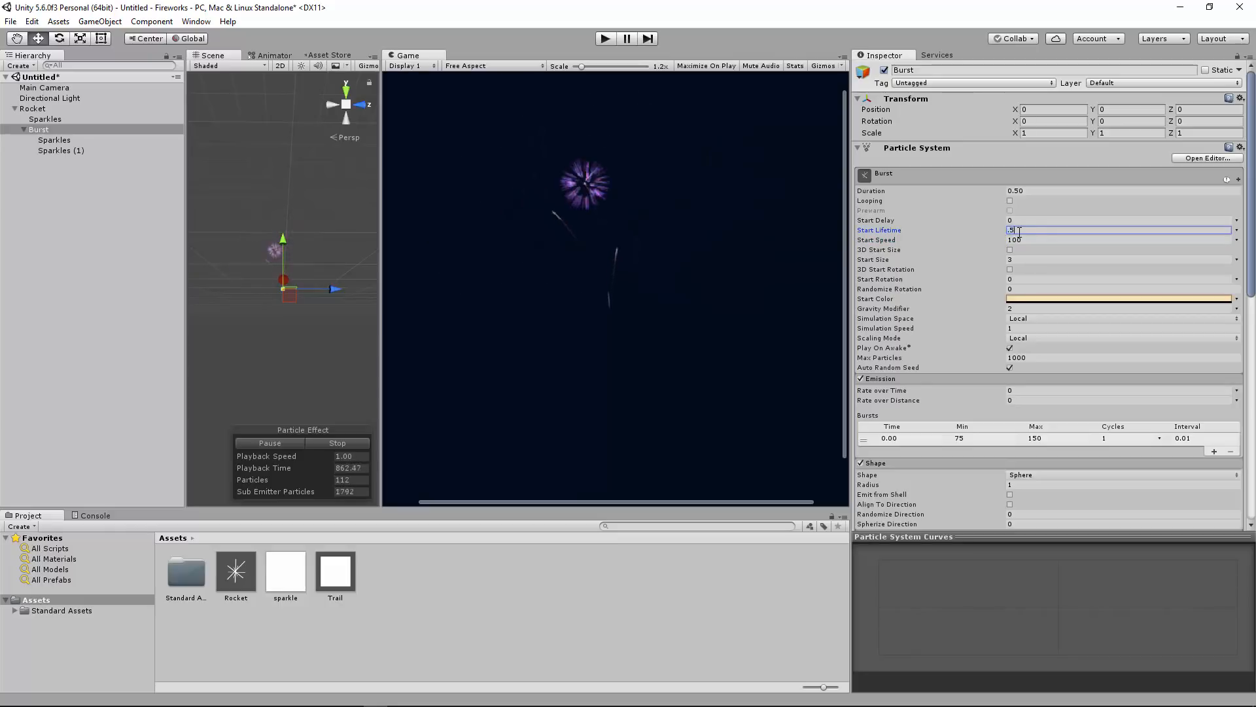
pyautogui.write('.5')
pyautogui.moveTo(1025, 228); pyautogui.dragTo(975, 223)
pyautogui.write('1')
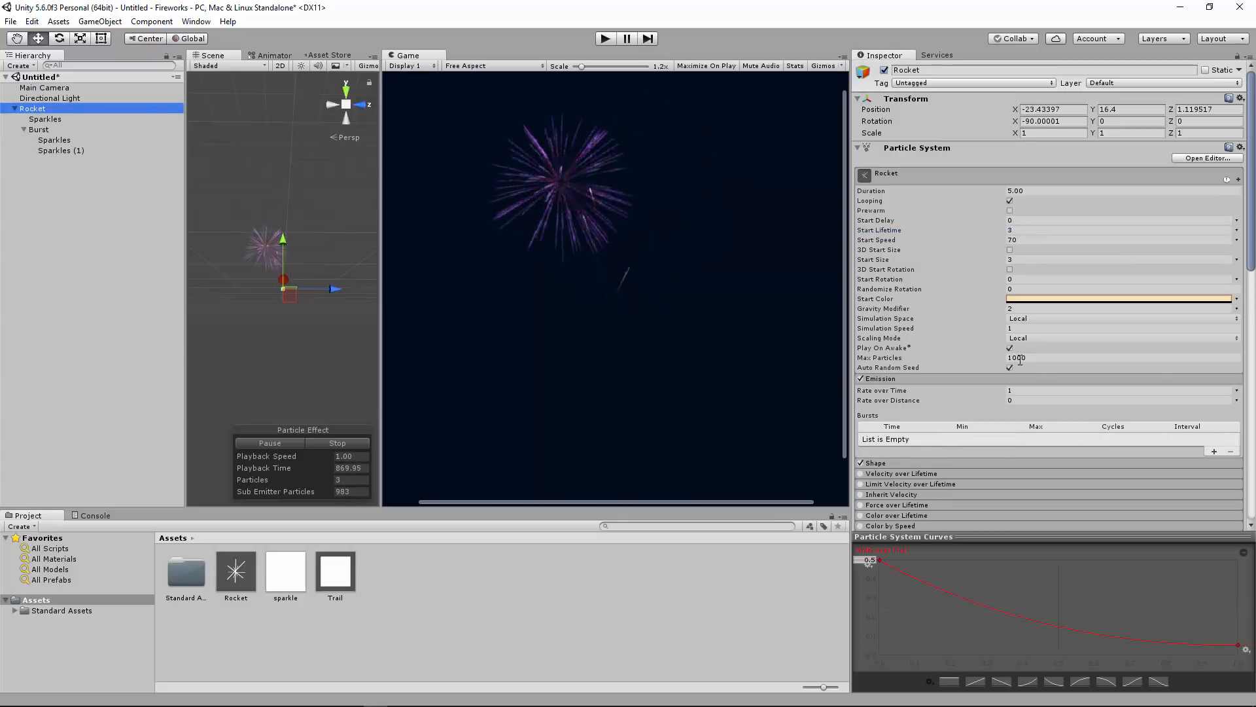
# - Switch the Rocket's Start Lifetime to Random Between Two Constants, ranging from 3 to 5
pyautogui.scroll(-1, 1022, 370)
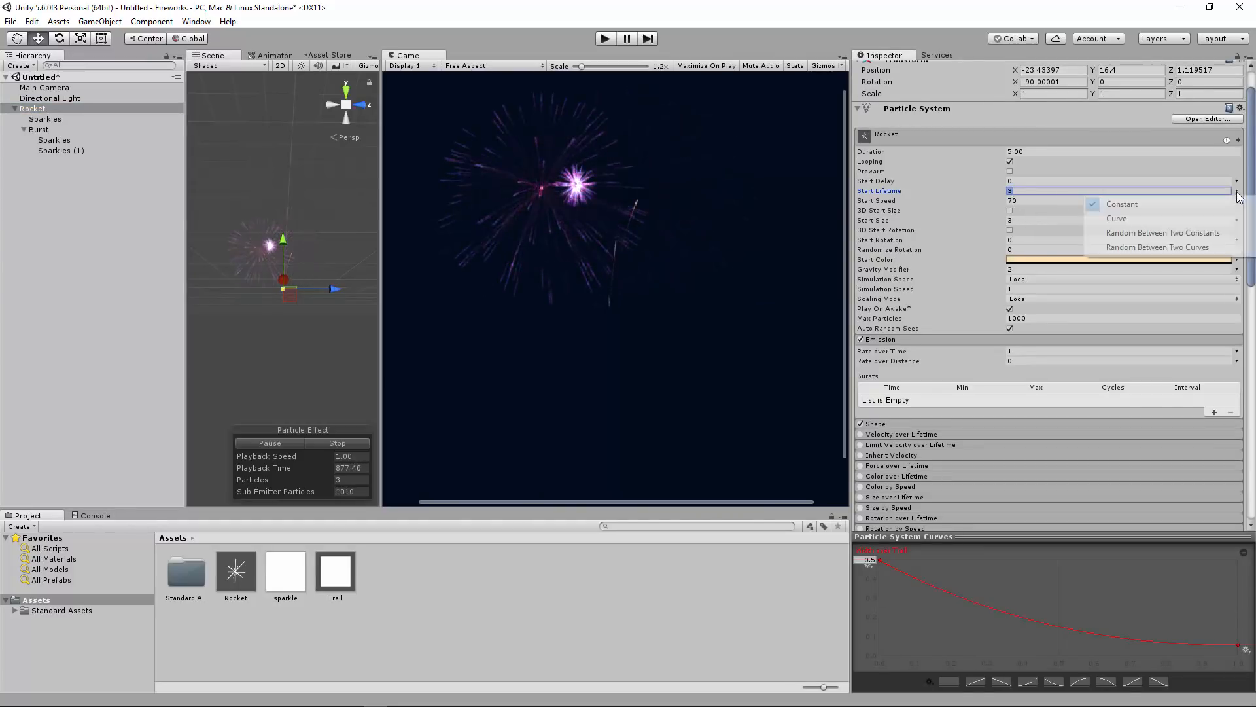
pyautogui.click(1195, 233)
pyautogui.write('0')
pyautogui.click(1151, 190)
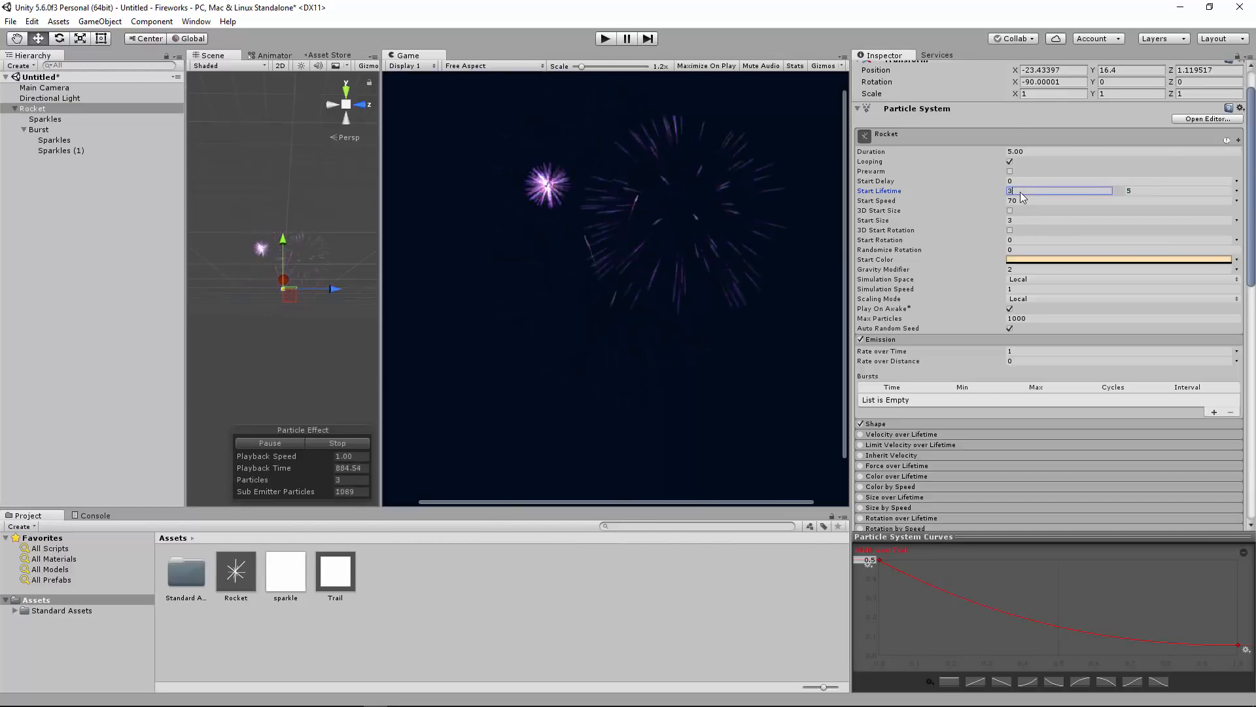
pyautogui.write('3')
# - Return the Game view scale to 1x, set the Main Camera's orthographic size to 115.3 and raise the camera
pyautogui.scroll(2, 1019, 191)
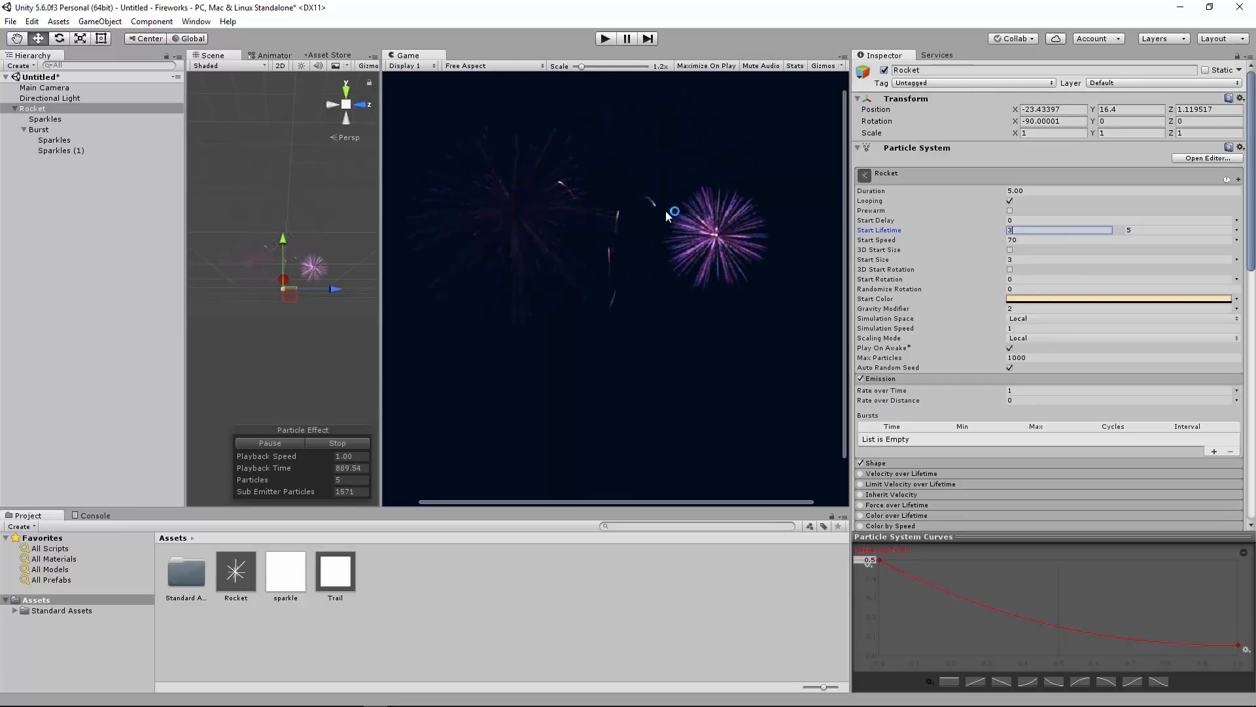
pyautogui.scroll(-2, 594, 307)
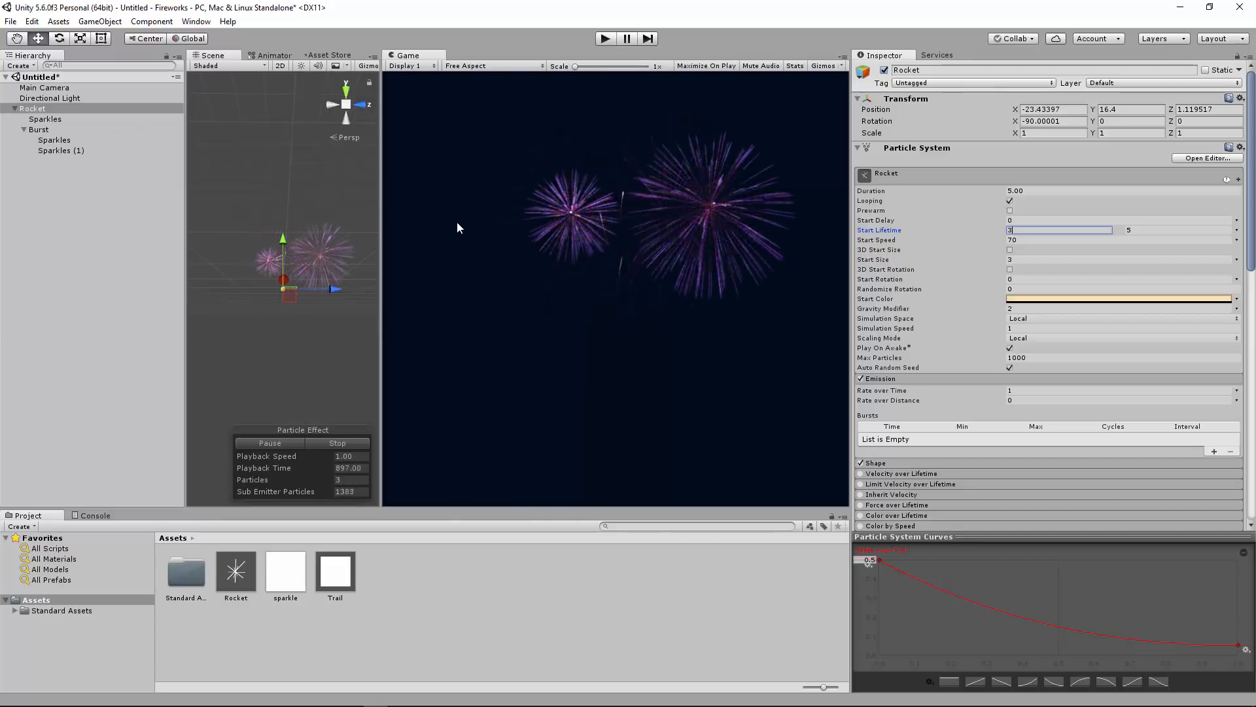
pyautogui.click(77, 87)
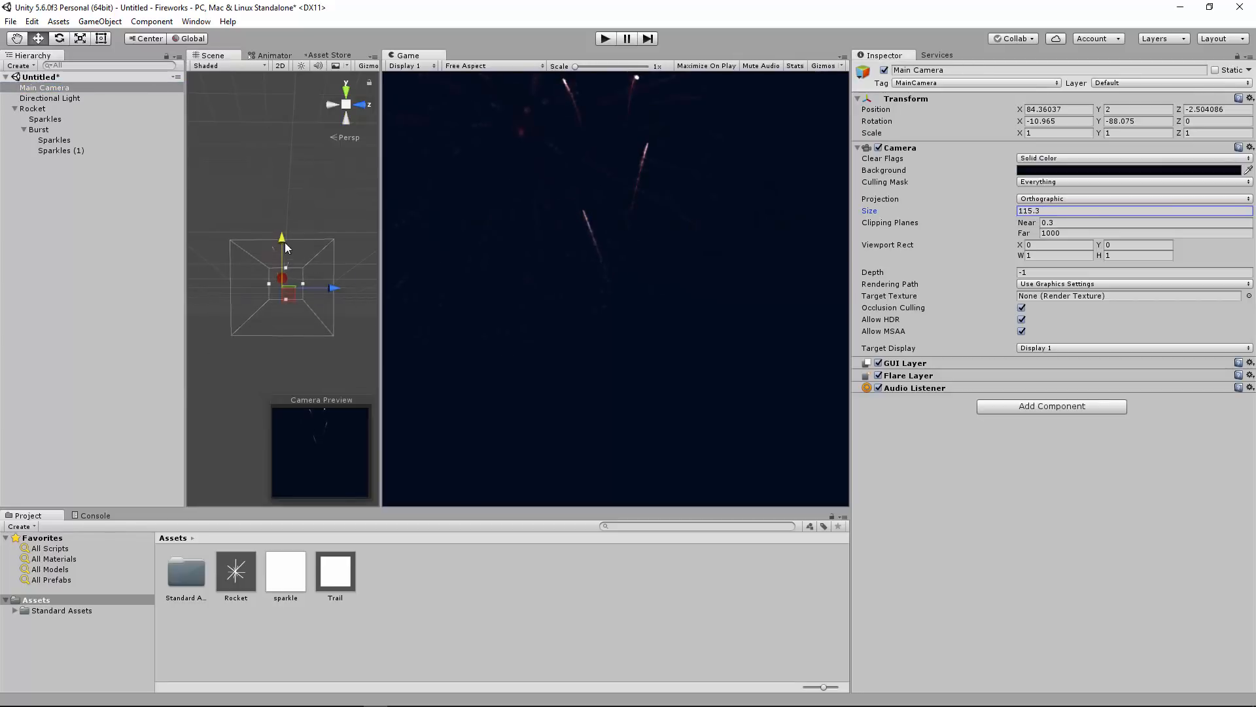
# - Duplicate the Rocket with its child systems, expand the copy and select its Burst child
pyautogui.click(30, 109)
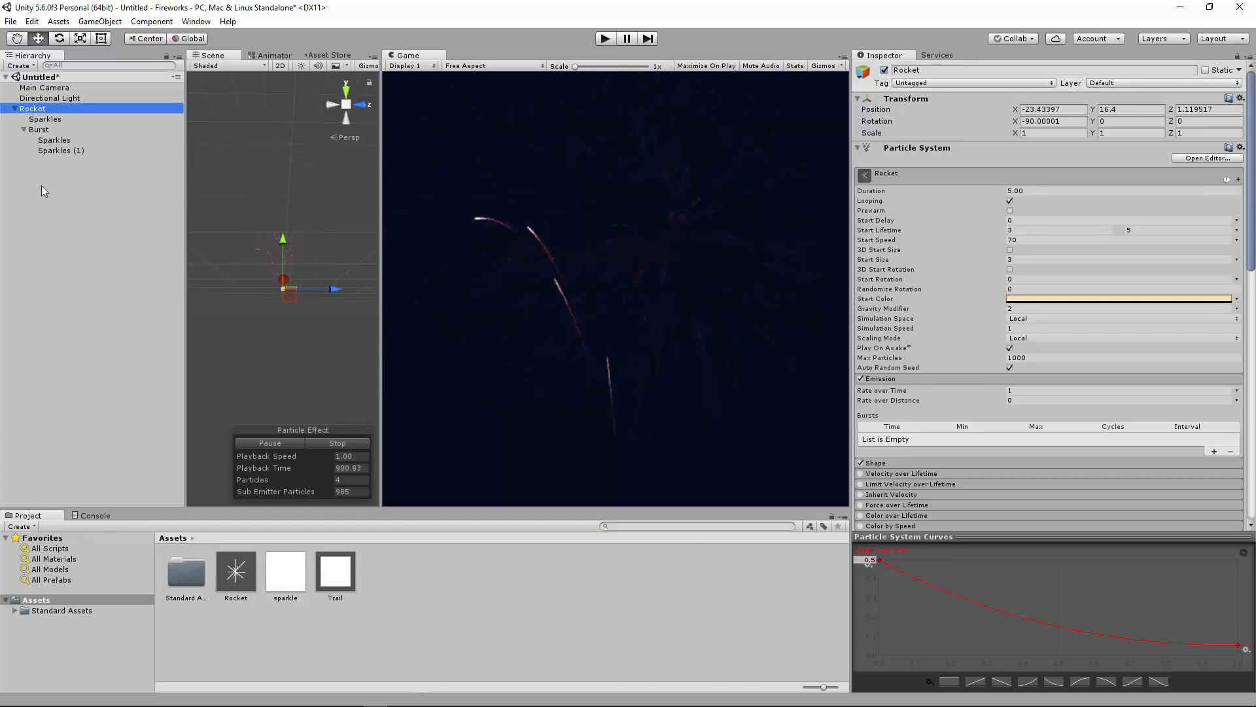
pyautogui.click(47, 211)
pyautogui.hotkey('ctrl', 'v')
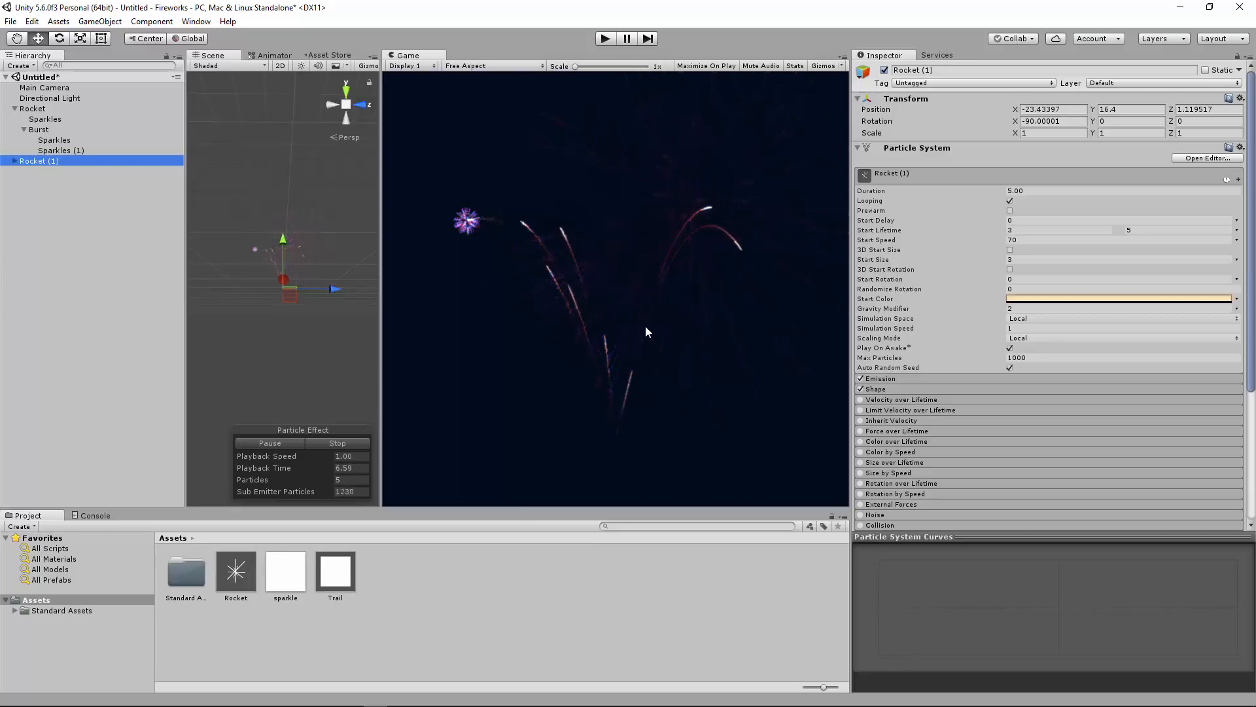
pyautogui.click(15, 160)
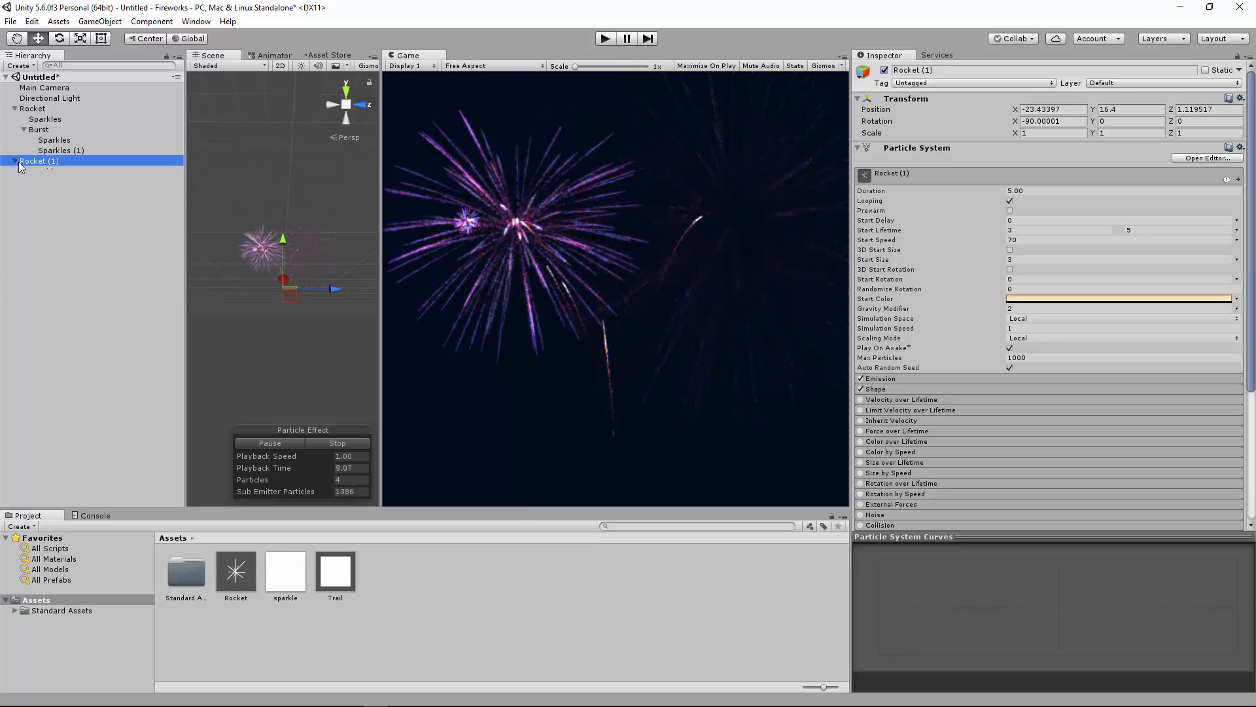
pyautogui.click(117, 183)
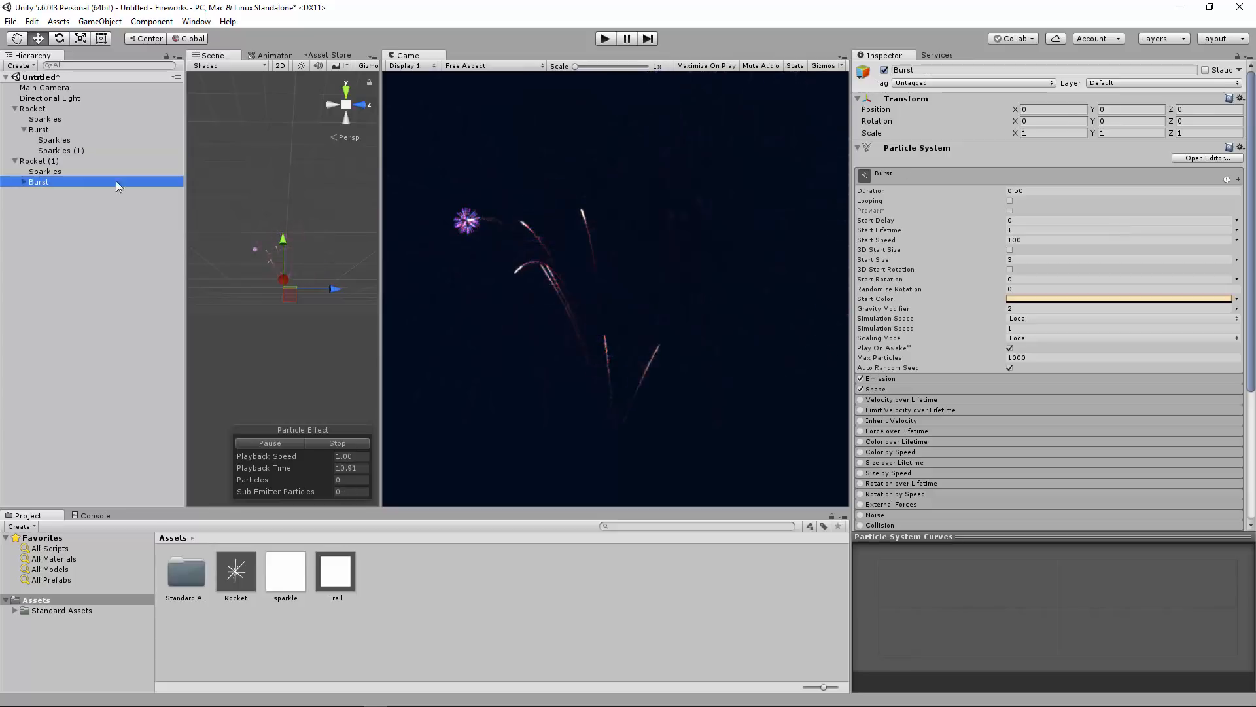
# - Switch the Start Speed of Rocket (1)'s Burst to Random Between Two Constants, ranging from 80 to 100
pyautogui.click(1026, 239)
pyautogui.write('80')
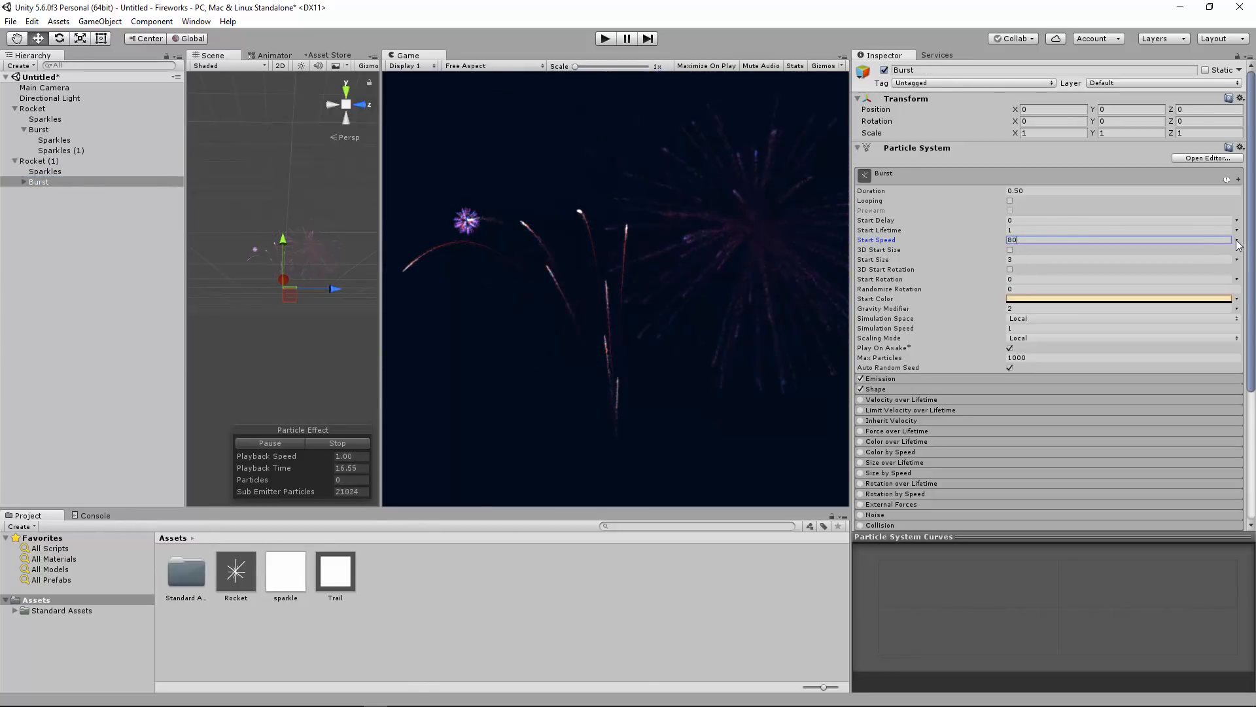
pyautogui.click(1181, 287)
pyautogui.click(1136, 239)
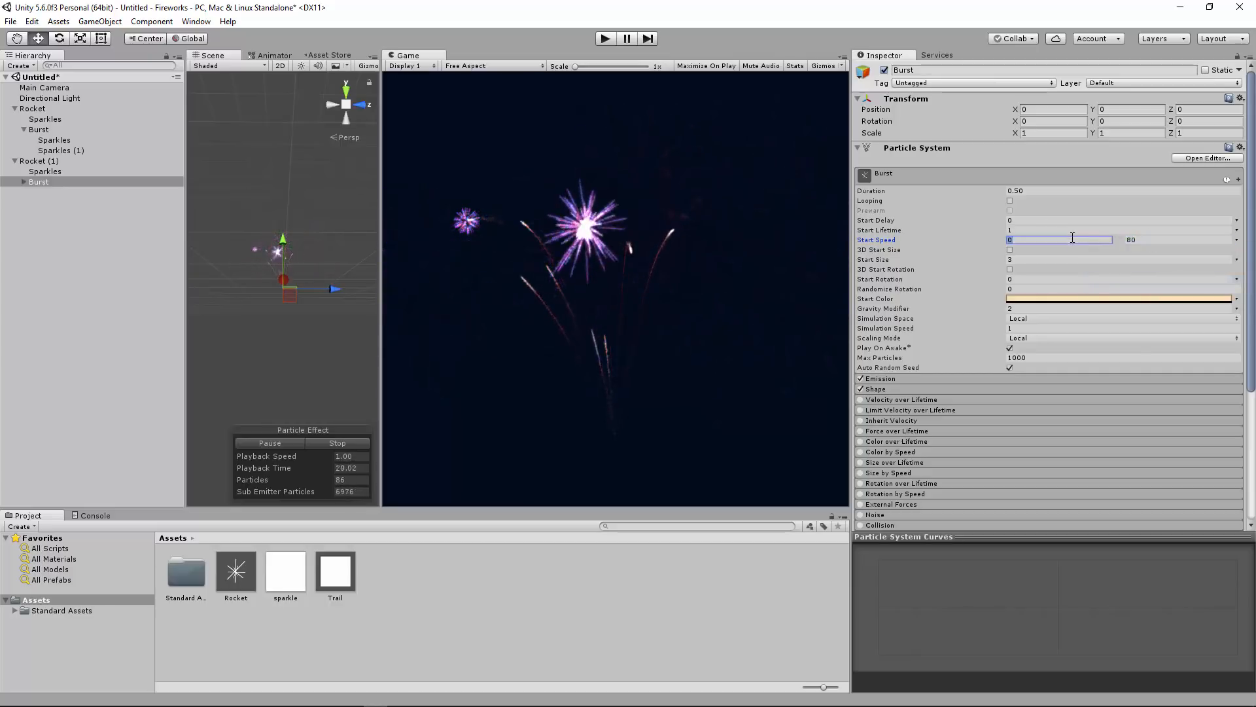
pyautogui.click(1149, 239)
pyautogui.write('100')
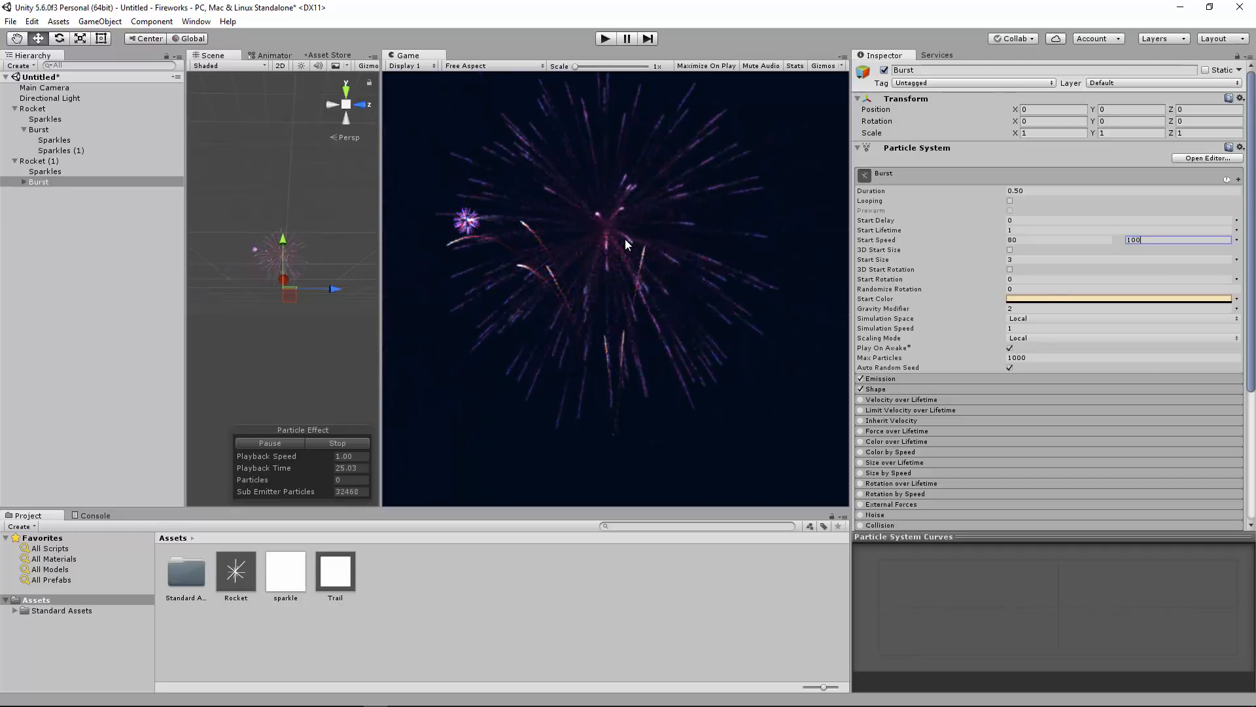
# - Lower the Burst's Start Speed range to between 60 and 80
pyautogui.click(939, 237)
pyautogui.write('60')
pyautogui.click(1159, 240)
pyautogui.write('80')
pyautogui.press('Return')
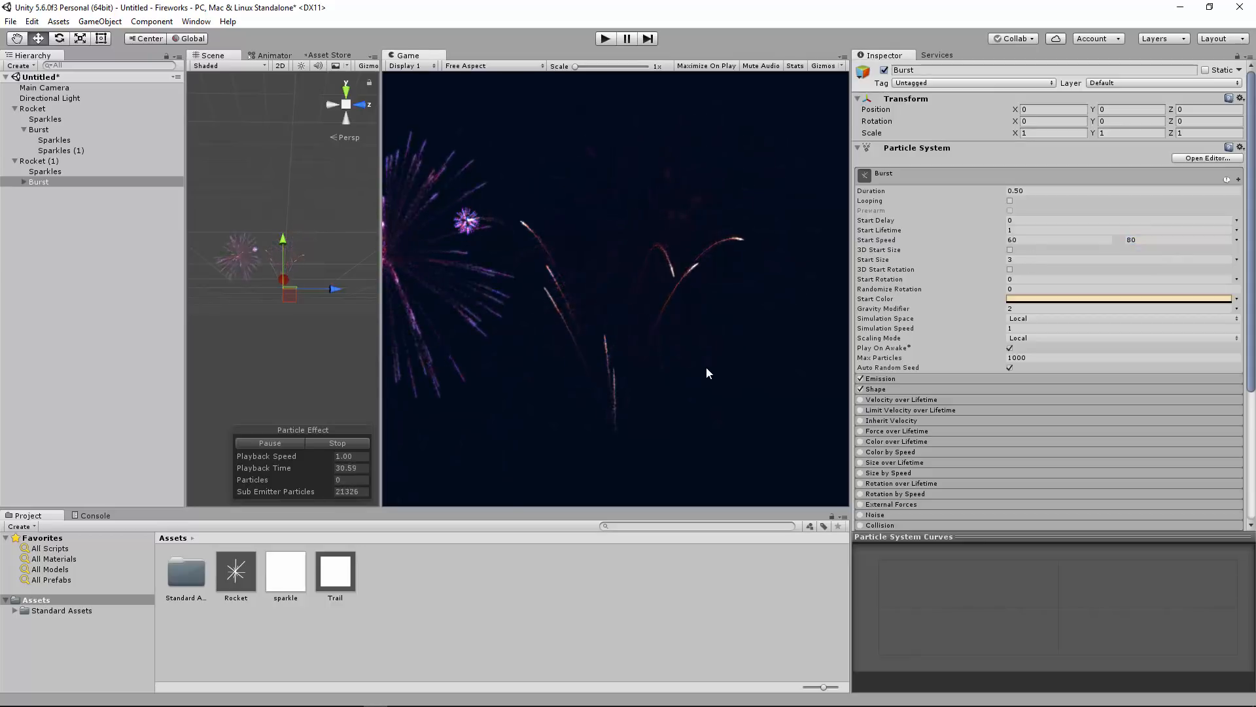
# - Try a Gravity Modifier of 5 on the Sparkles directly under Rocket (1), then replace it with 1
pyautogui.click(38, 172)
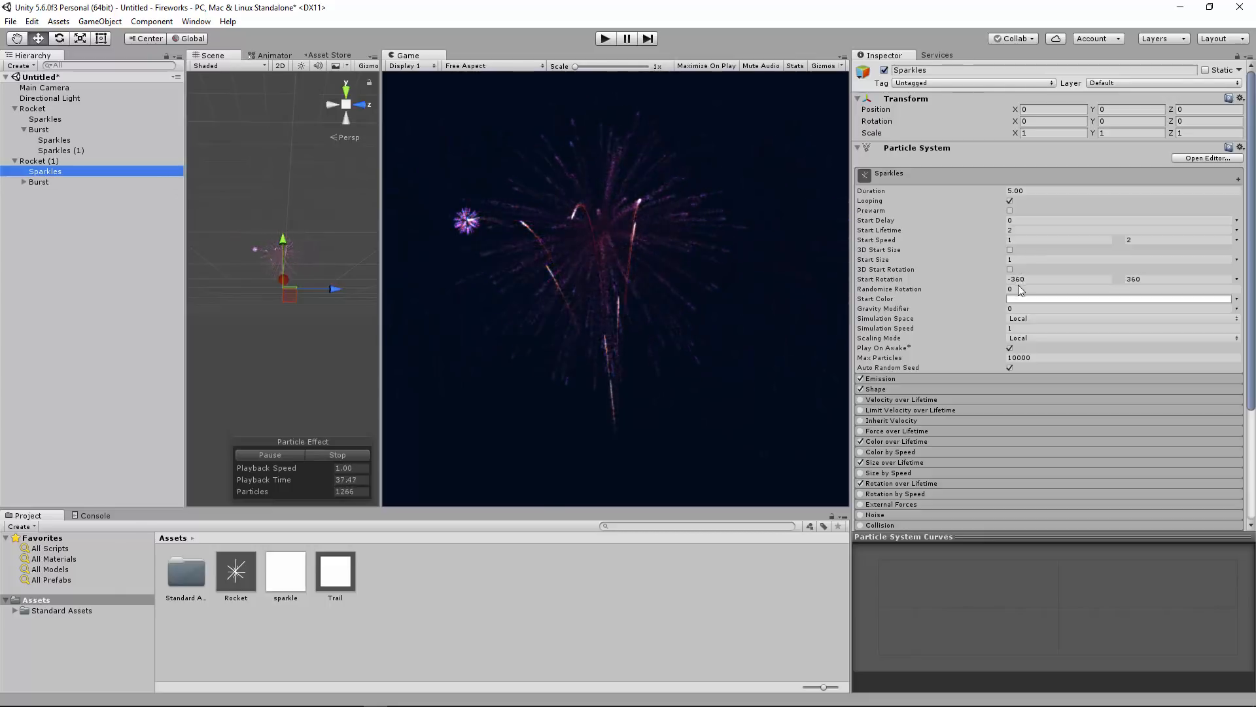
pyautogui.click(1024, 308)
pyautogui.write('5')
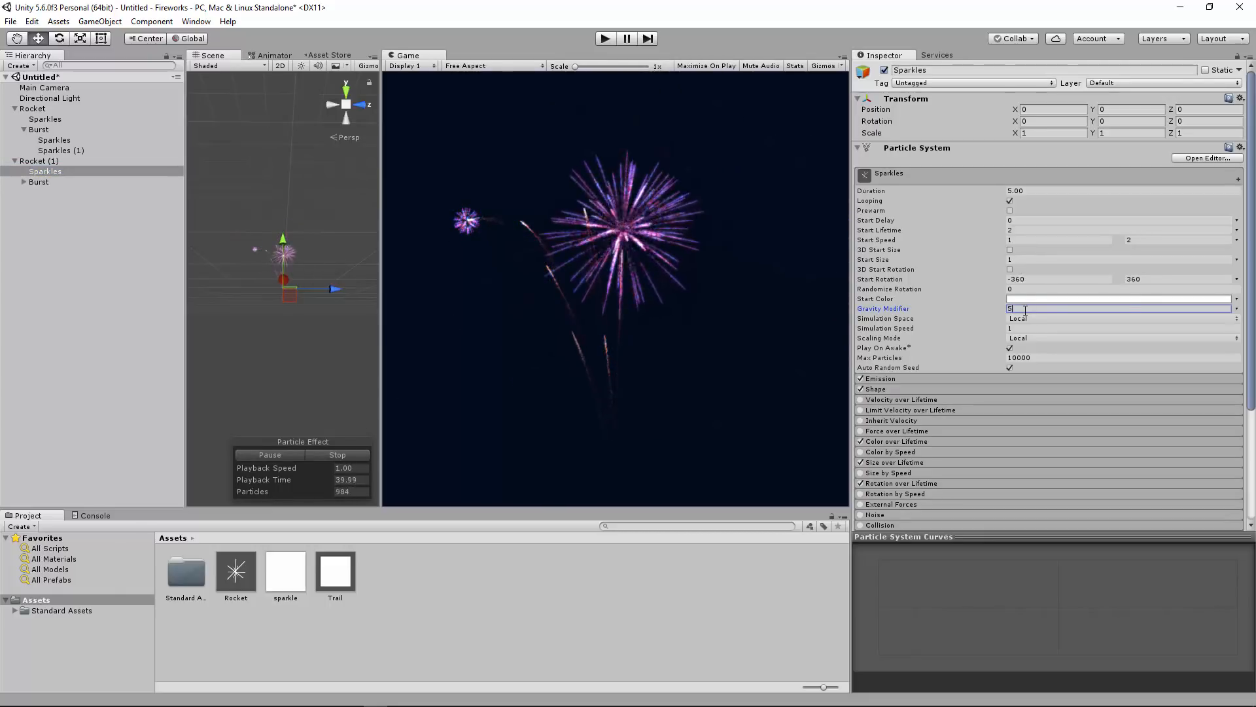
pyautogui.scroll(1, 579, 257)
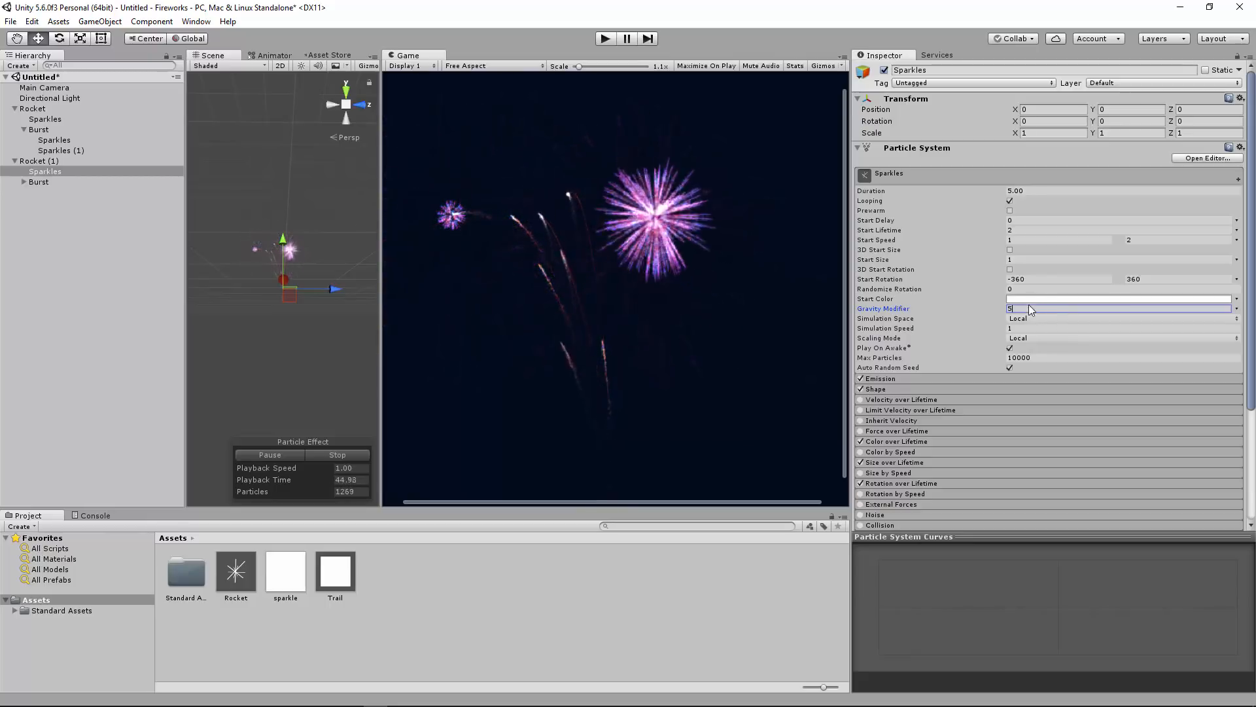
pyautogui.press('BackSpace')
pyautogui.write('1')
# - Apply the orange gradient preset to the second Color over Lifetime gradient of the first Sparkles under Rocket (1)'s Burst
pyautogui.click(24, 182)
pyautogui.click(54, 193)
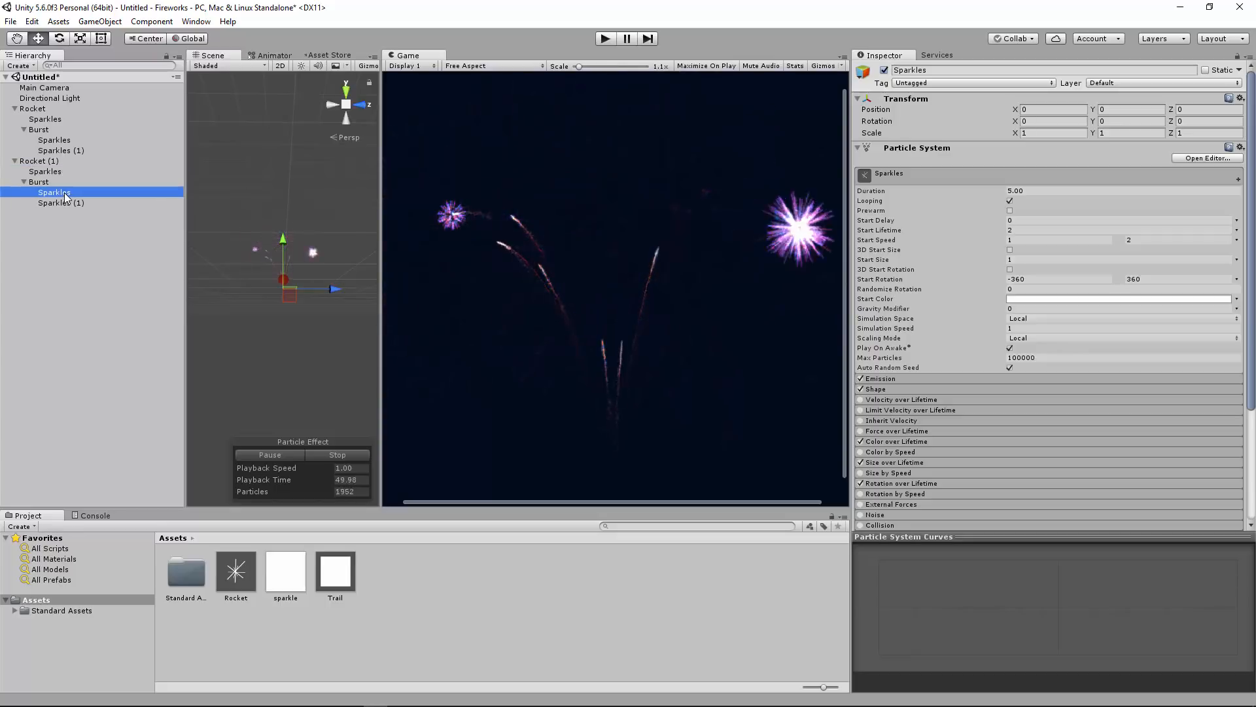
pyautogui.scroll(-5, 924, 409)
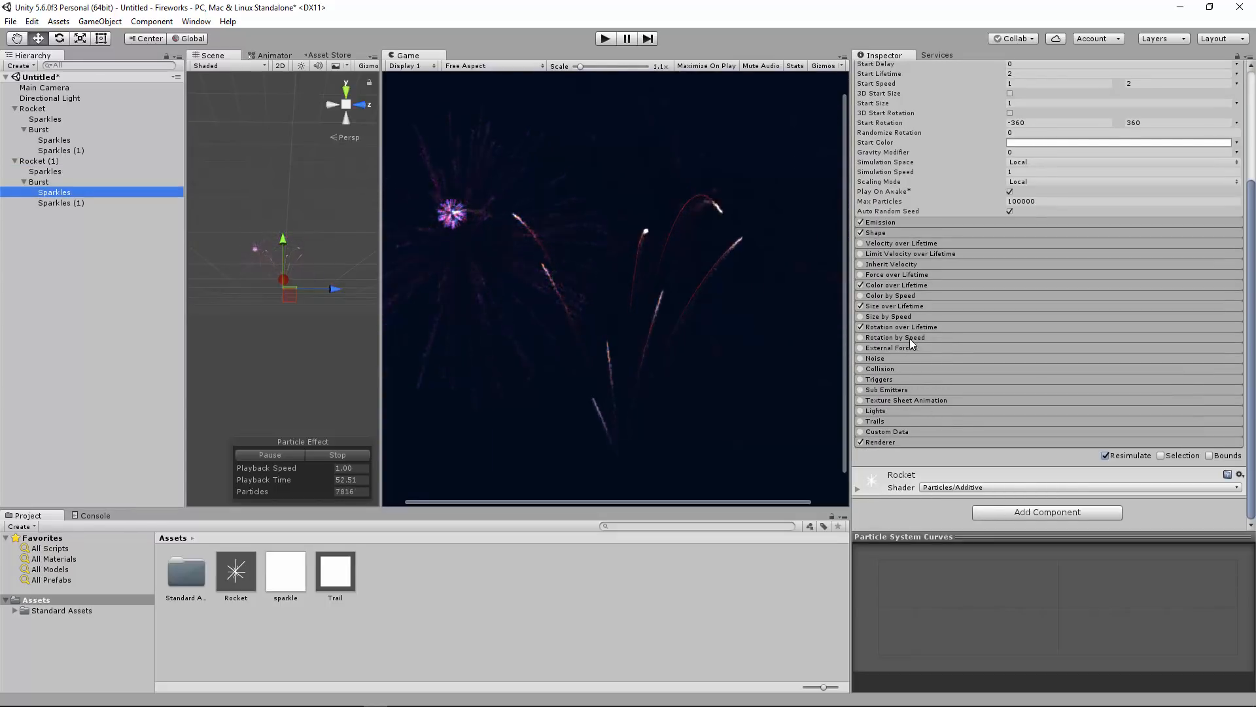
pyautogui.click(895, 287)
pyautogui.click(1097, 303)
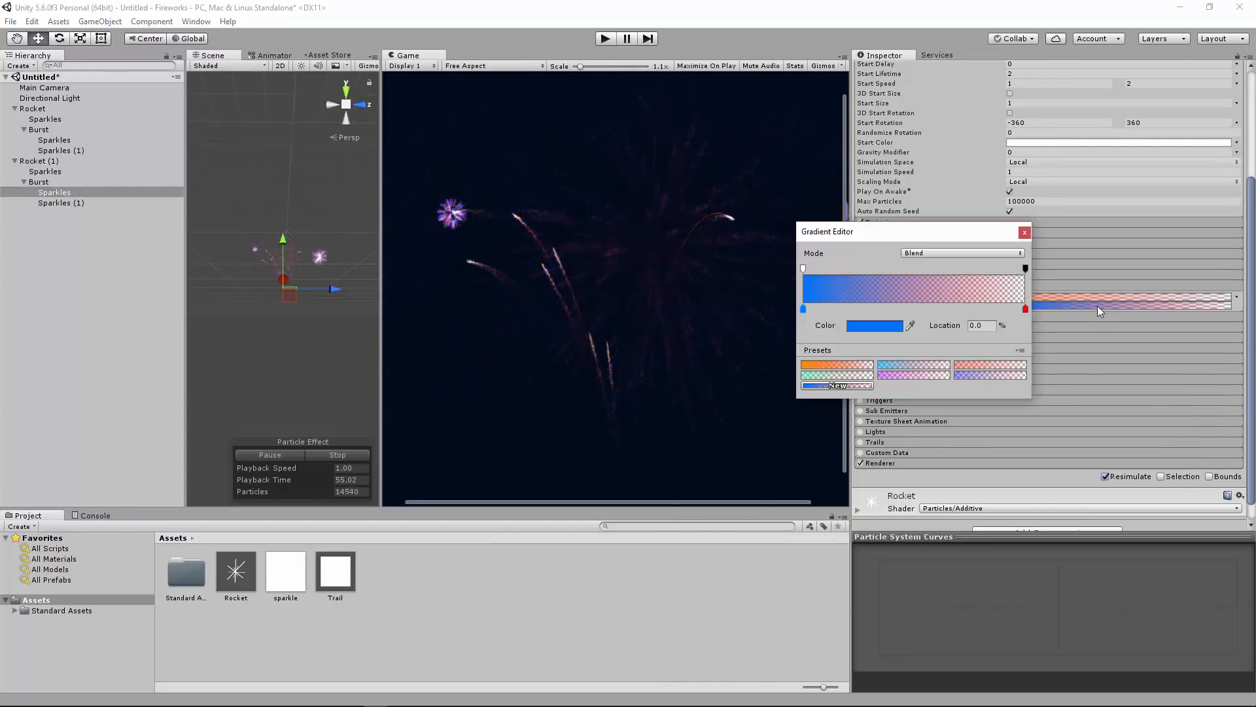
pyautogui.click(838, 364)
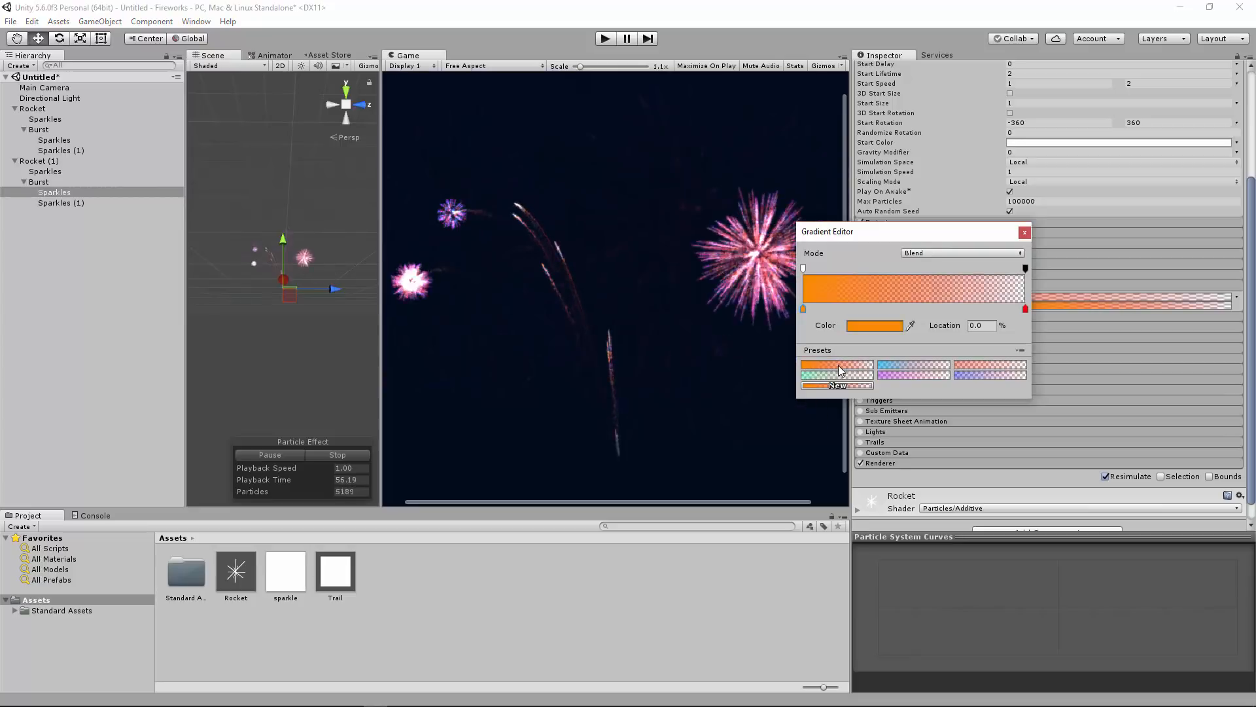
pyautogui.click(1024, 233)
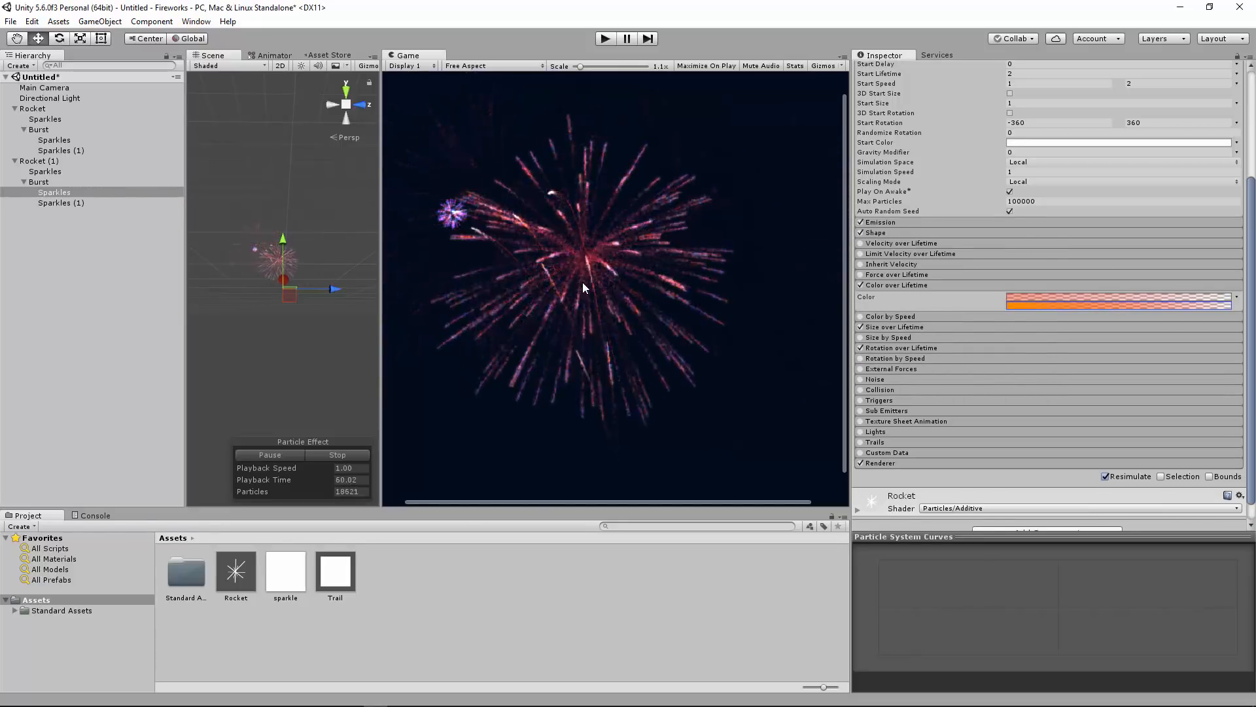
# - Set the Gravity Modifier of Rocket (1)'s Burst to 4 and widen the Game view slightly
pyautogui.scroll(5, 975, 337)
pyautogui.click(1016, 307)
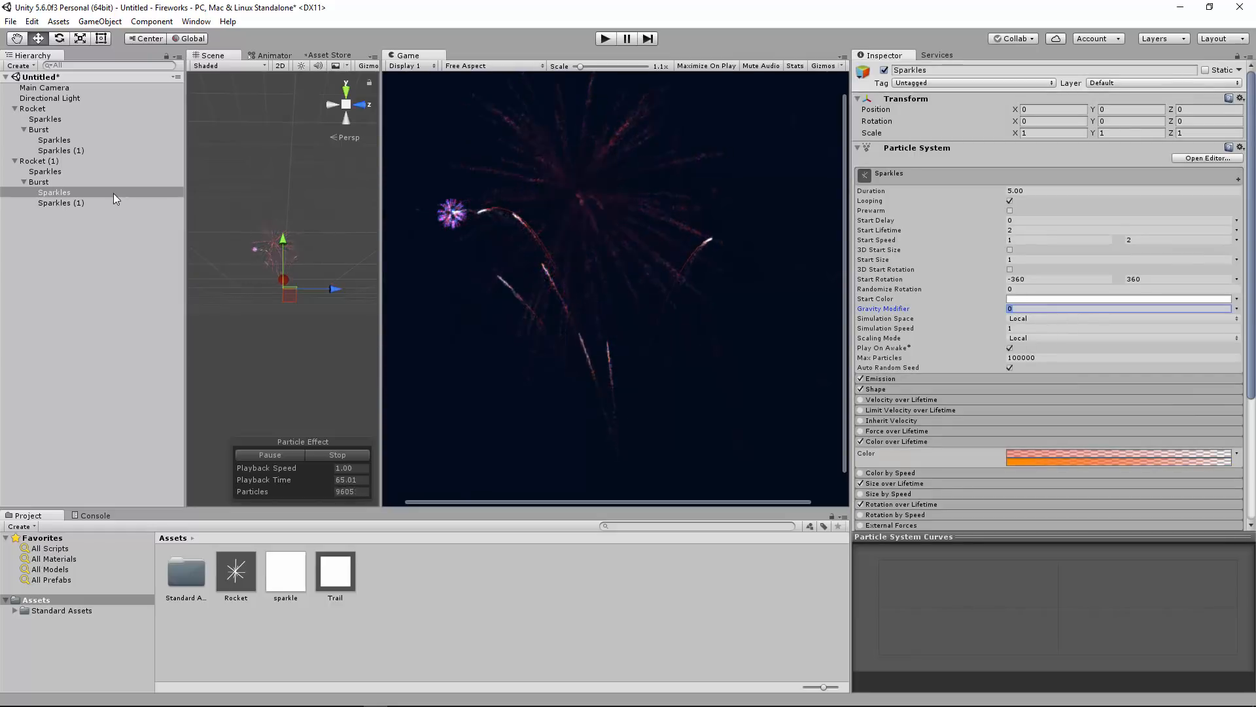
pyautogui.click(1020, 309)
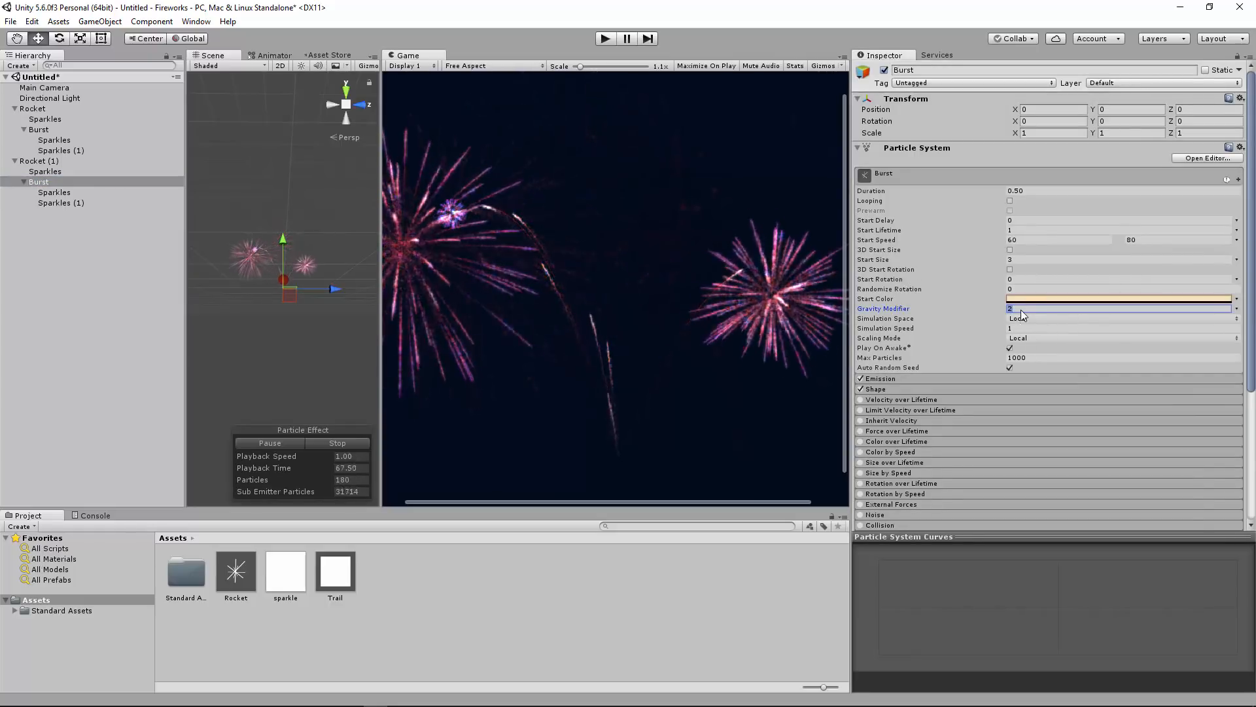
pyautogui.write('4')
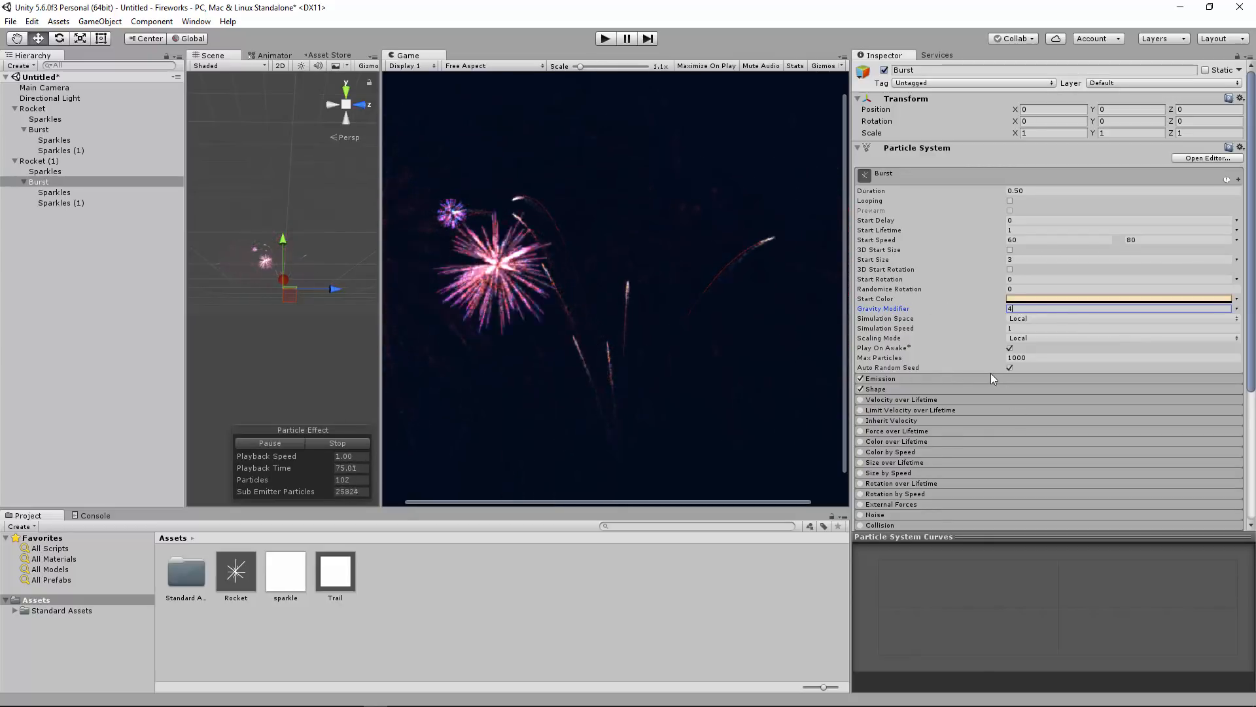
pyautogui.scroll(-3, 983, 373)
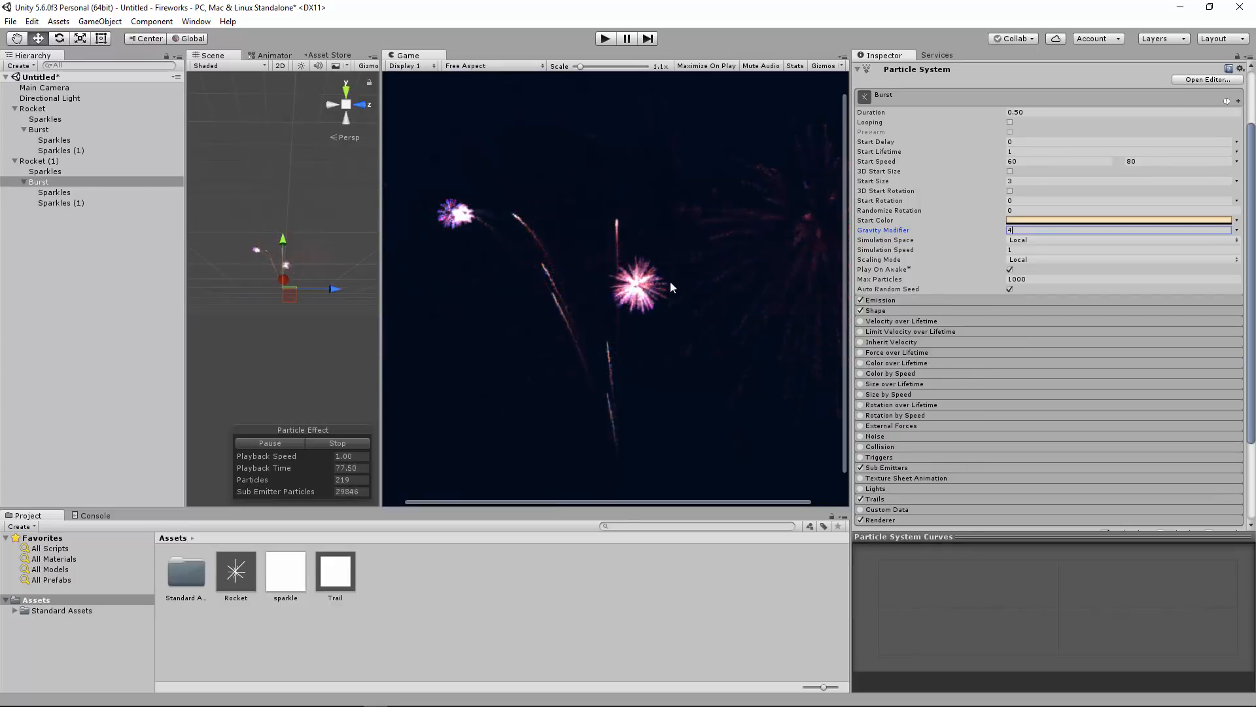
pyautogui.moveTo(851, 293); pyautogui.dragTo(877, 293)
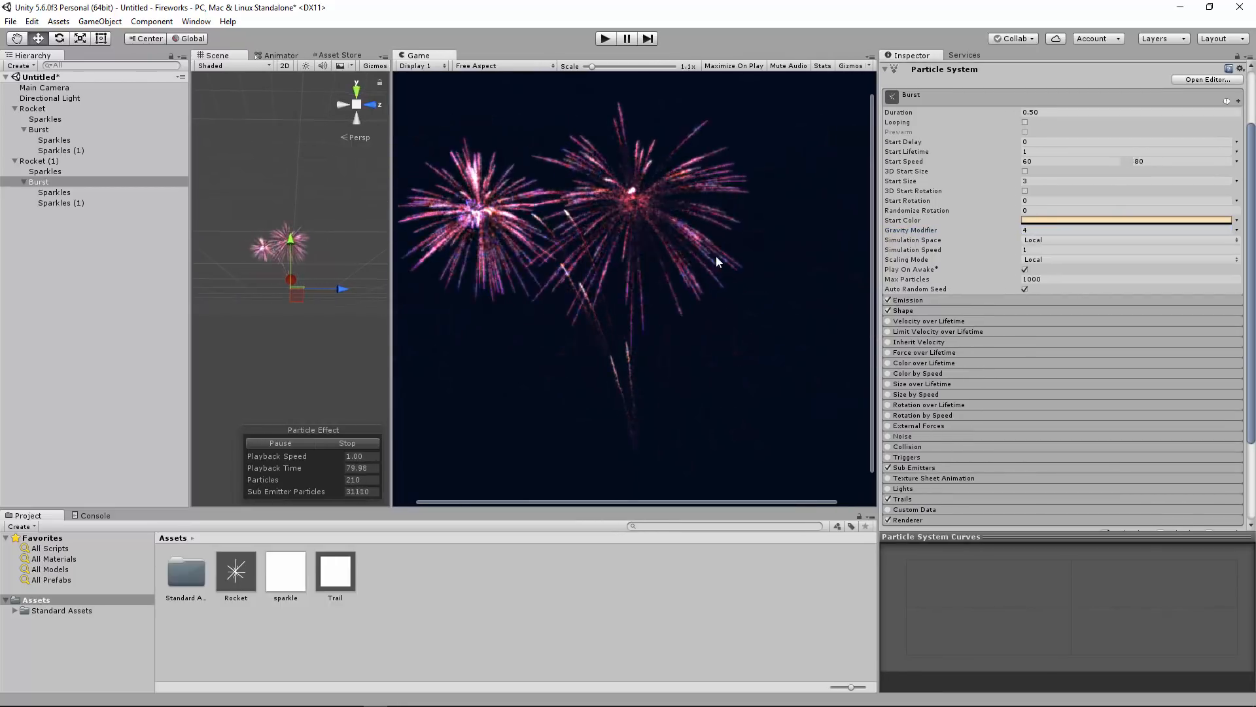
# - Copy Rocket (1)'s Burst and paste the copy at the root of the scene hierarchy
pyautogui.click(57, 183)
pyautogui.click(65, 245)
pyautogui.hotkey('ctrl', 'v')
# - Add a Death sub-emitter to Rocket (1)'s Burst, assign the copied Burst to it and reparent the copy under that Burst
pyautogui.click(41, 182)
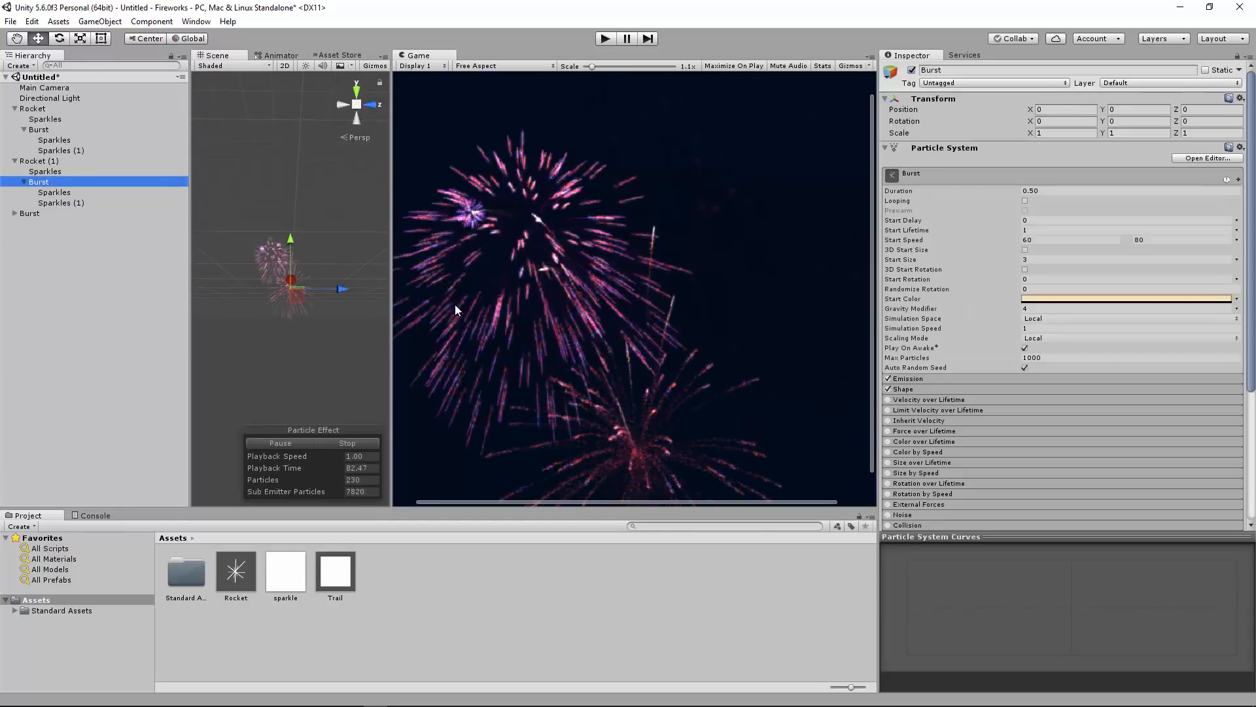
pyautogui.scroll(-3, 991, 411)
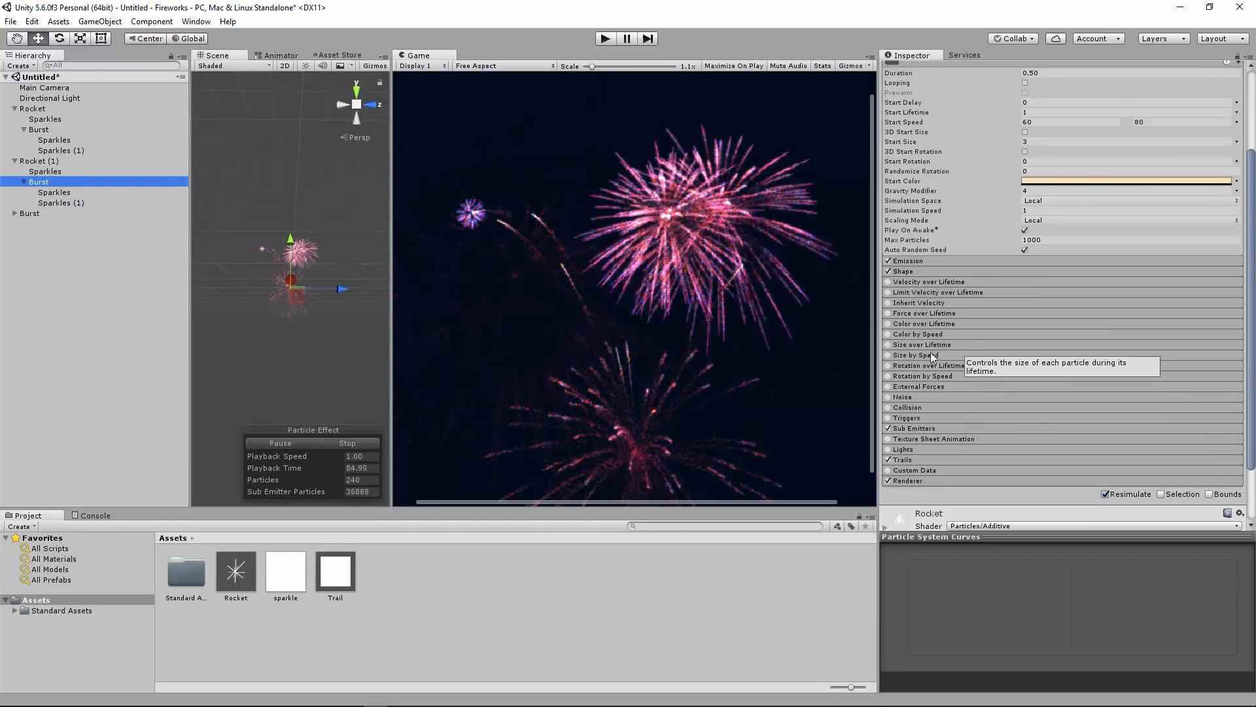
pyautogui.click(919, 429)
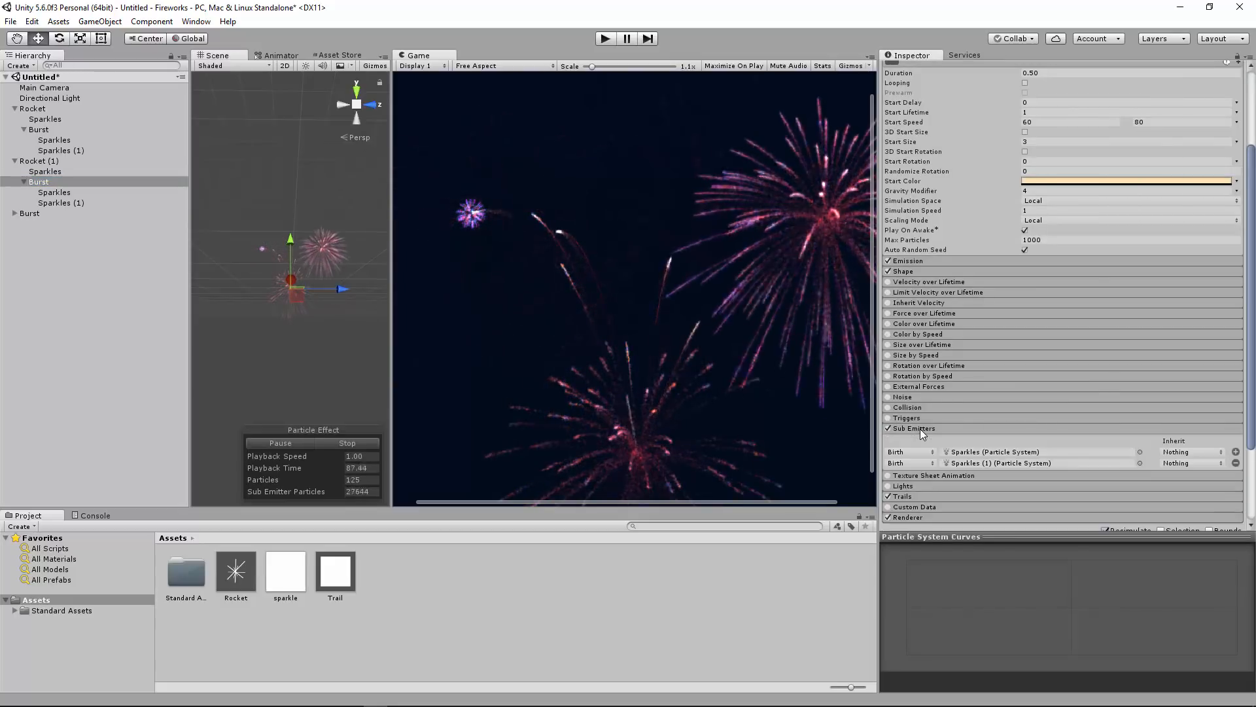
pyautogui.click(1235, 451)
pyautogui.click(925, 475)
pyautogui.click(925, 512)
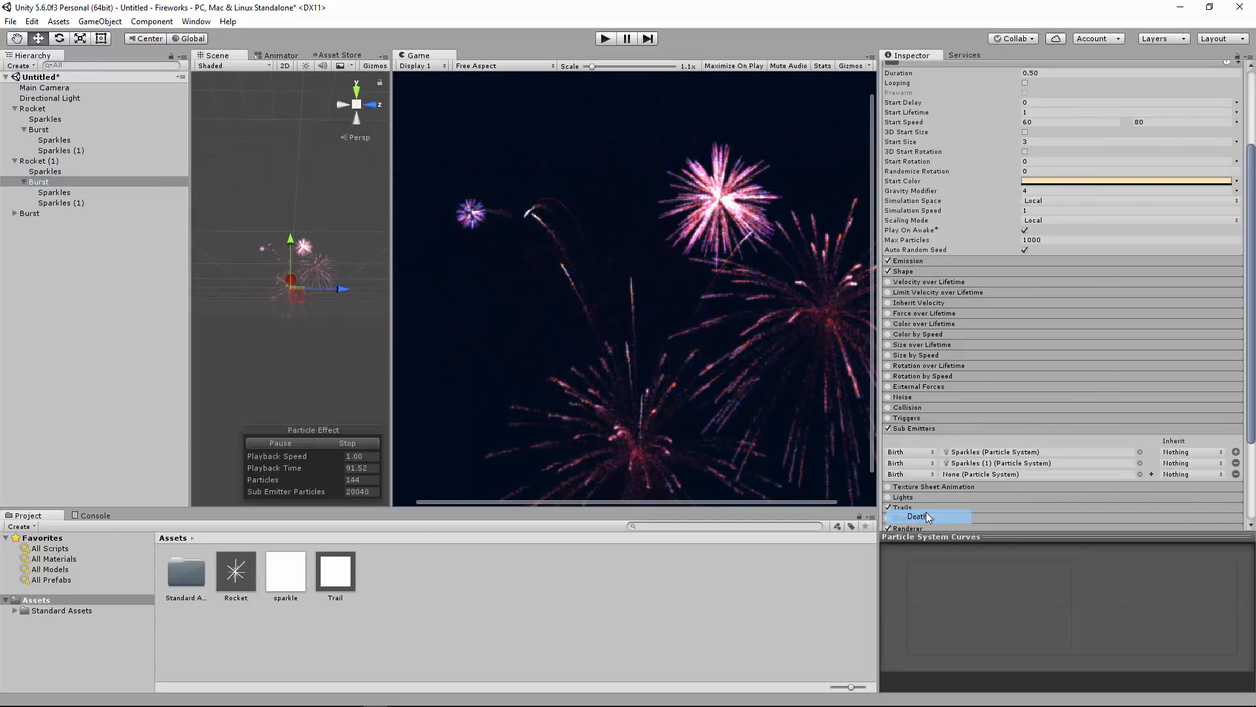
pyautogui.moveTo(30, 214); pyautogui.dragTo(952, 473)
pyautogui.click(648, 386)
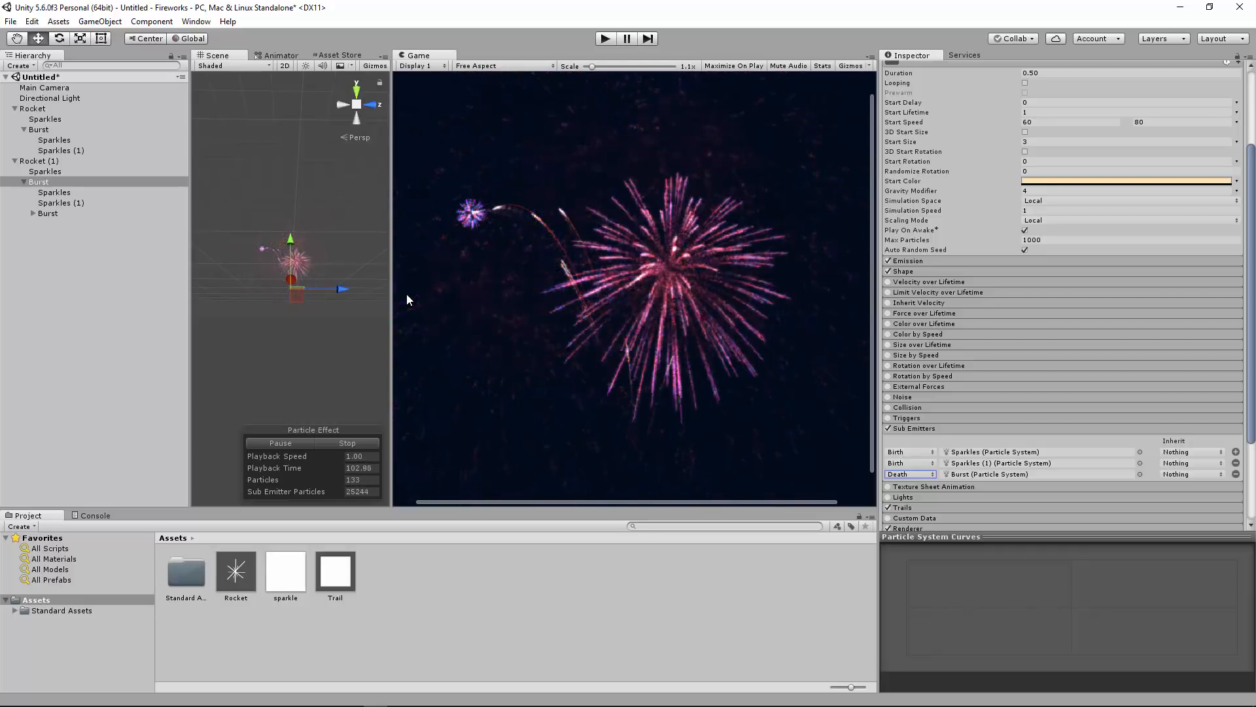
# - Show the Game view statistics with the nested Burst selected, then delete that nested Burst
pyautogui.click(46, 213)
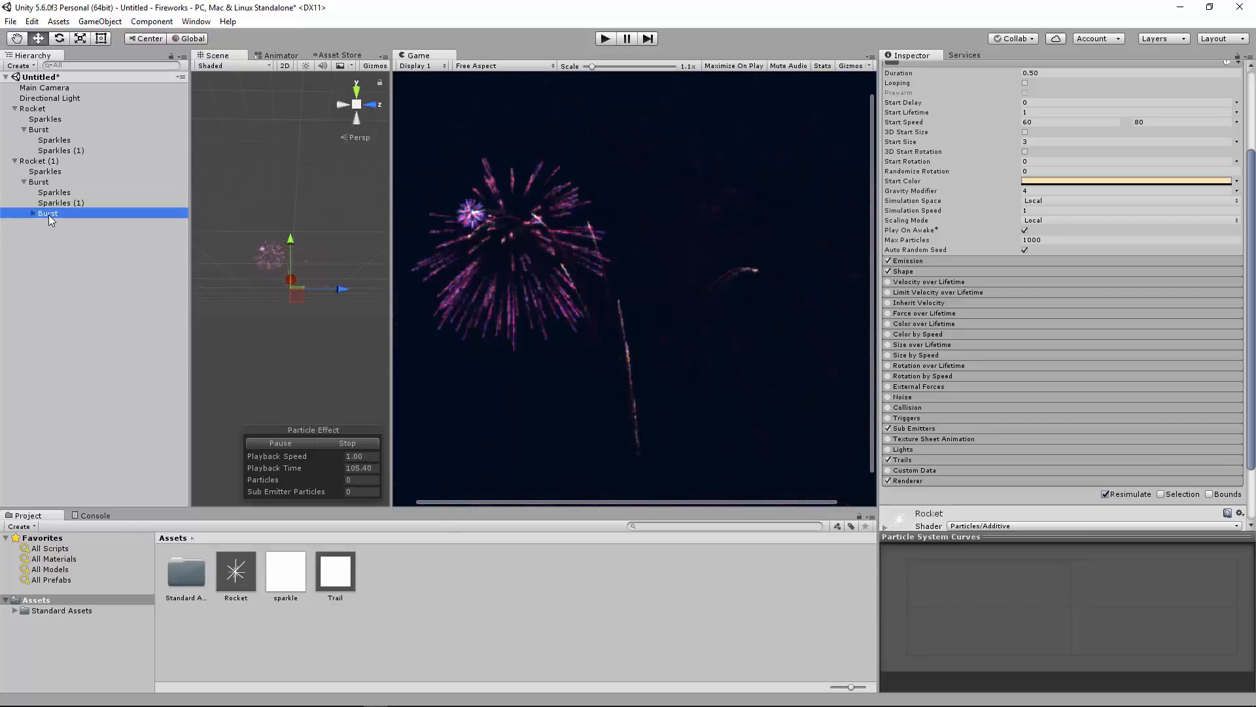
pyautogui.click(821, 66)
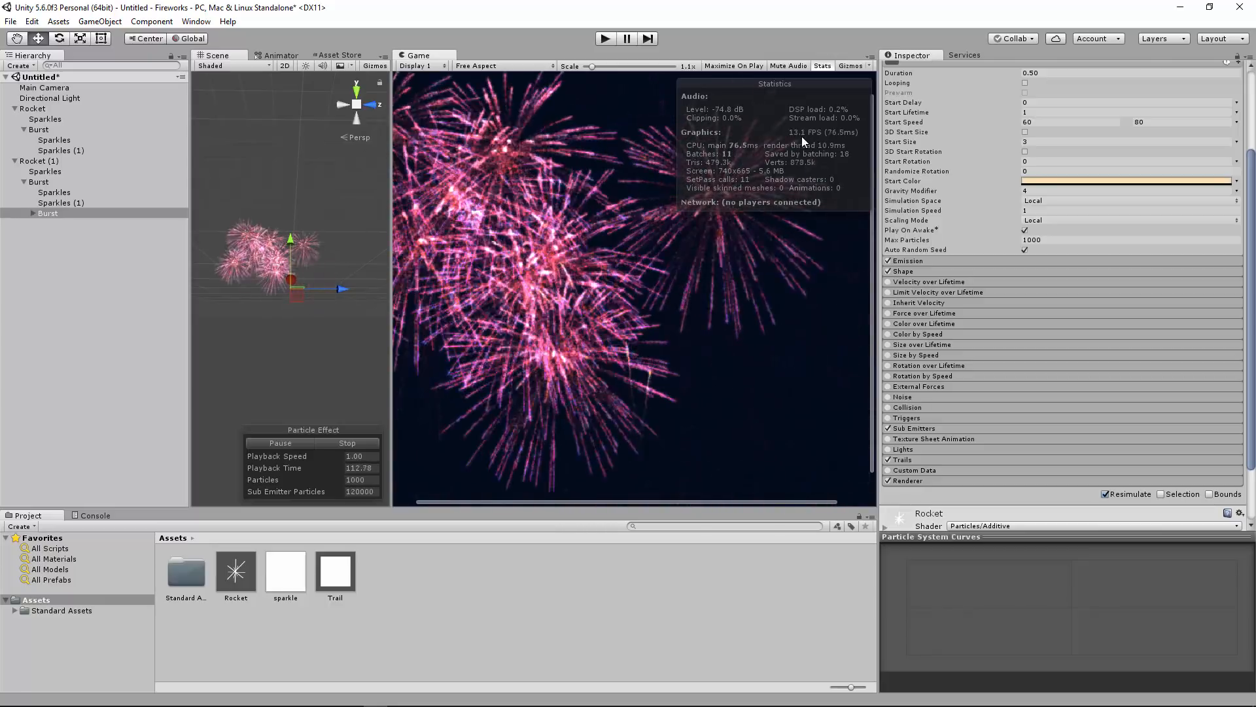
pyautogui.click(84, 210)
pyautogui.press('Delete')
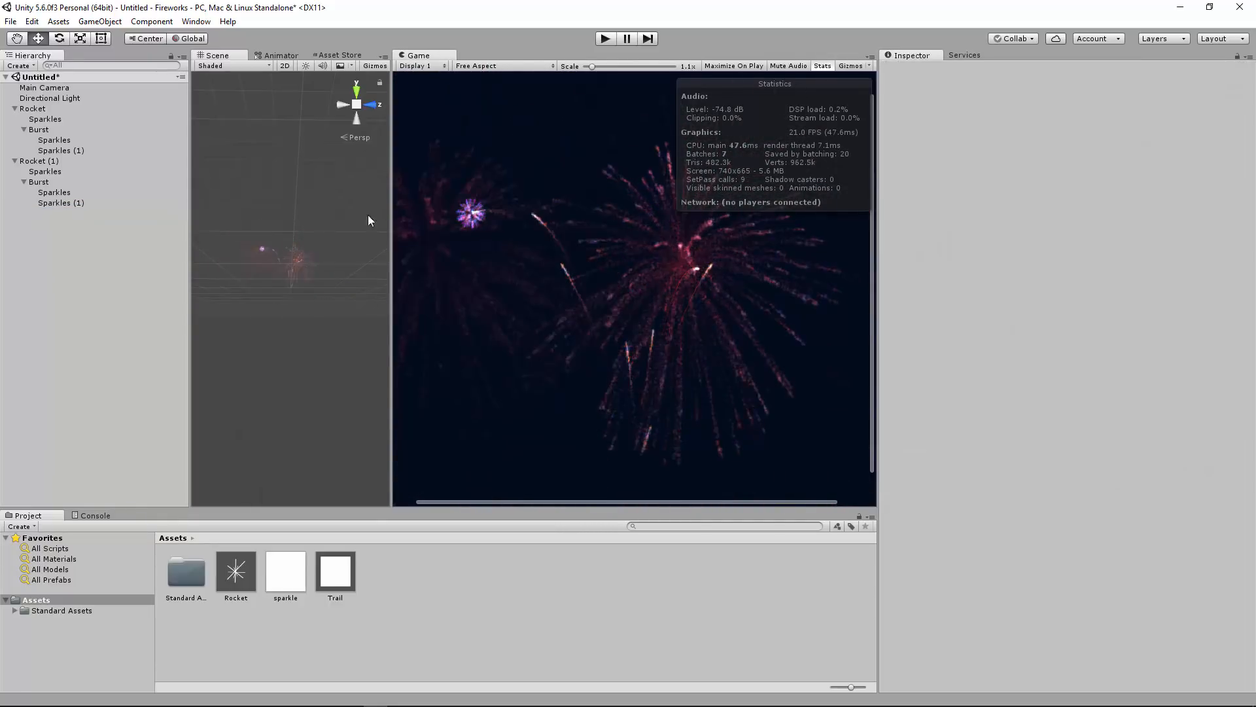
# - Preview Rocket (1), hide the Game view statistics and extend the selection up to the original Rocket
pyautogui.click(39, 161)
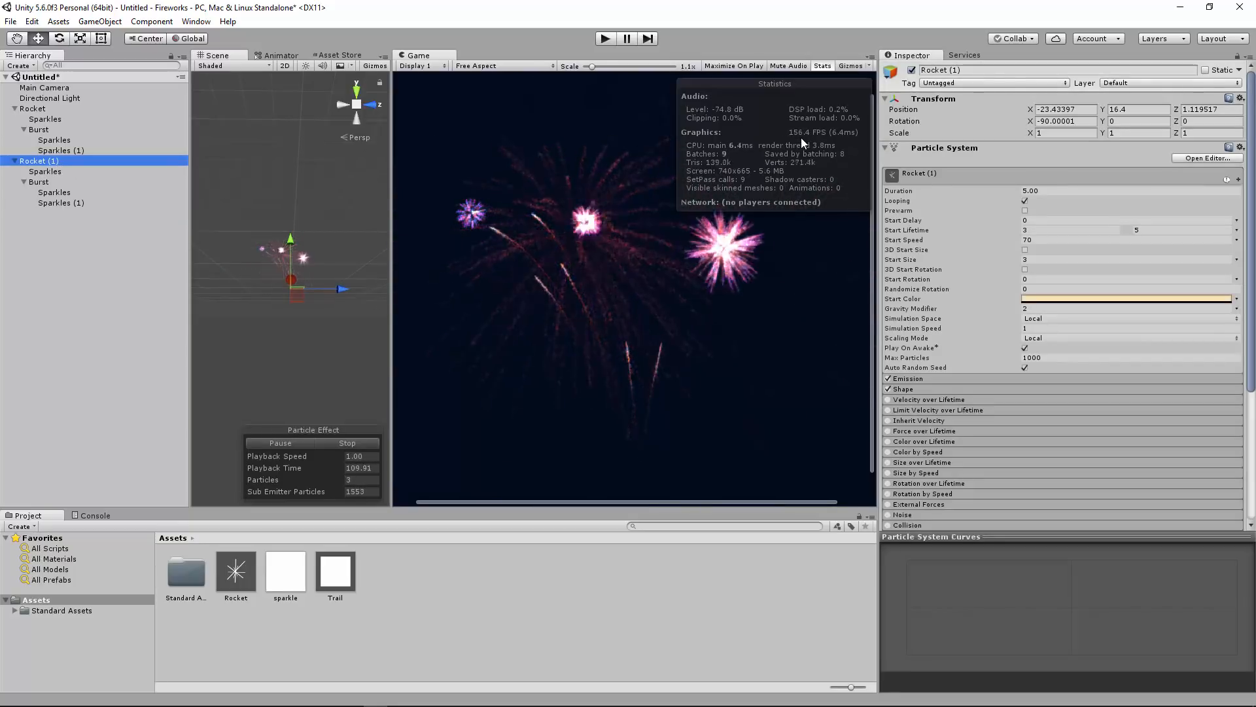
pyautogui.click(822, 66)
pyautogui.keyDown('shift'); pyautogui.click(52, 108); pyautogui.keyUp('shift')
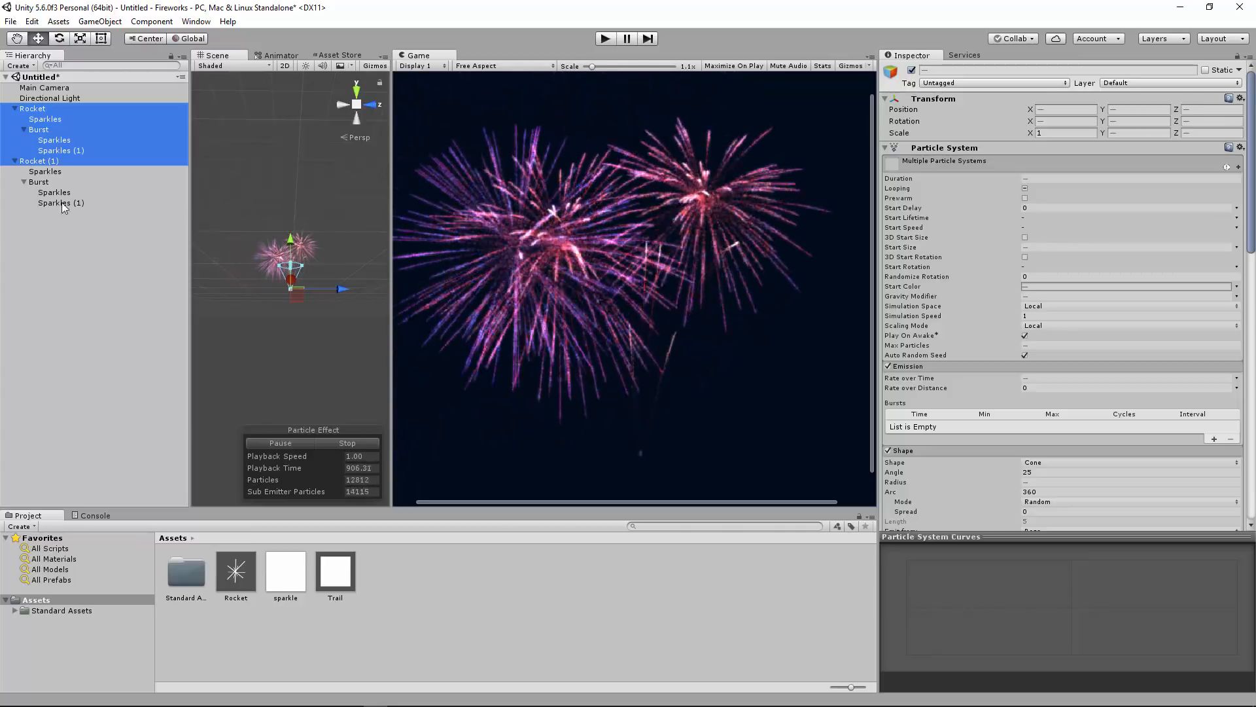
# - Apply the green gradient preset to Color over Trail in the Trails module of Rocket (1)'s Burst
pyautogui.click(54, 183)
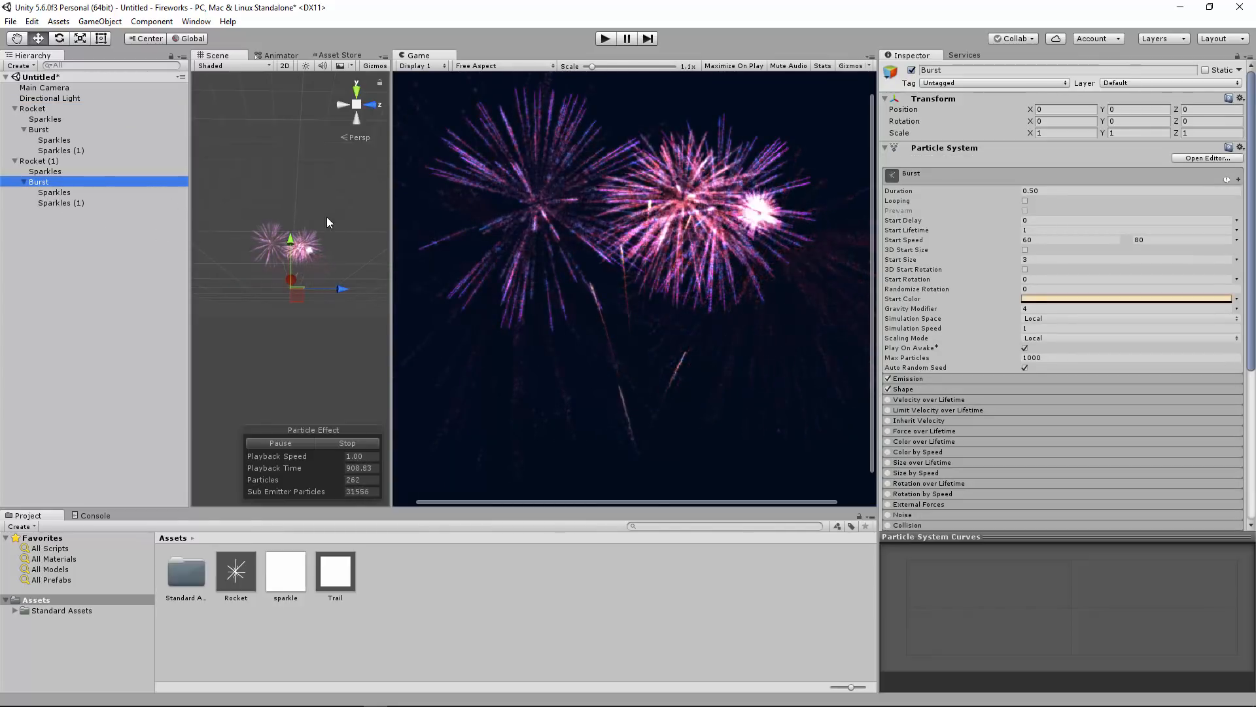
pyautogui.scroll(-5, 1073, 410)
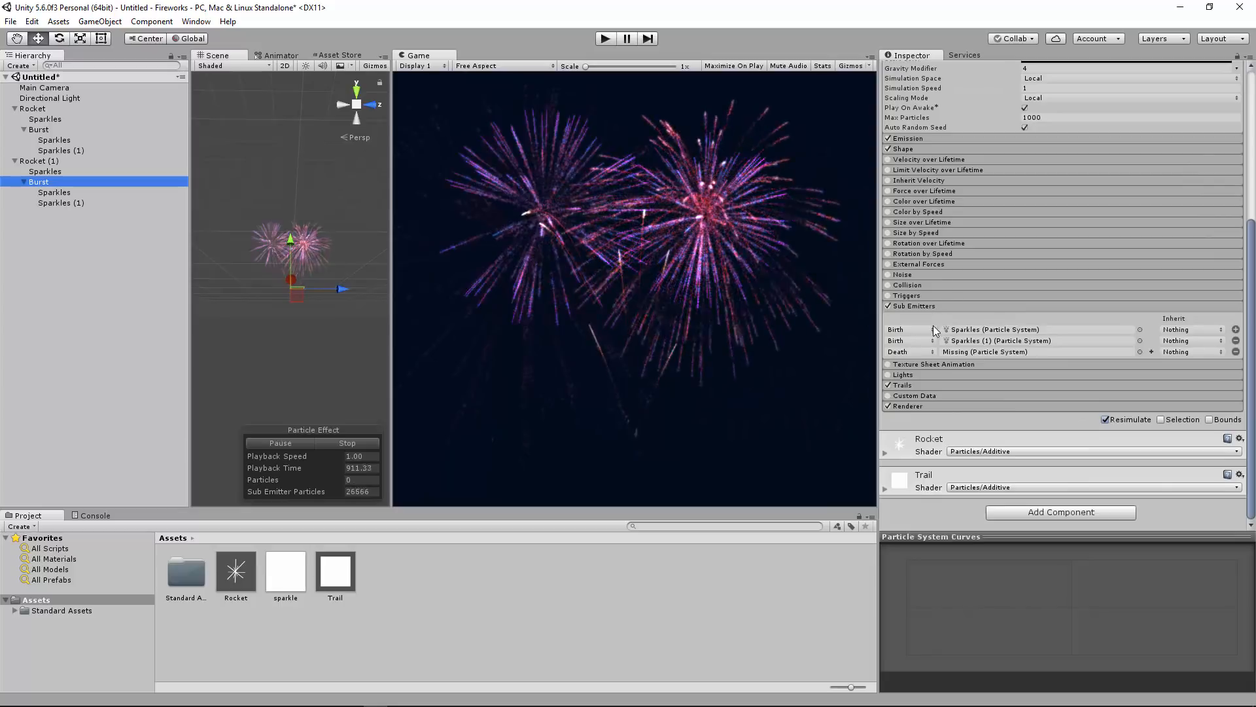
pyautogui.click(915, 385)
pyautogui.scroll(-3, 1120, 493)
pyautogui.scroll(-2, 1120, 492)
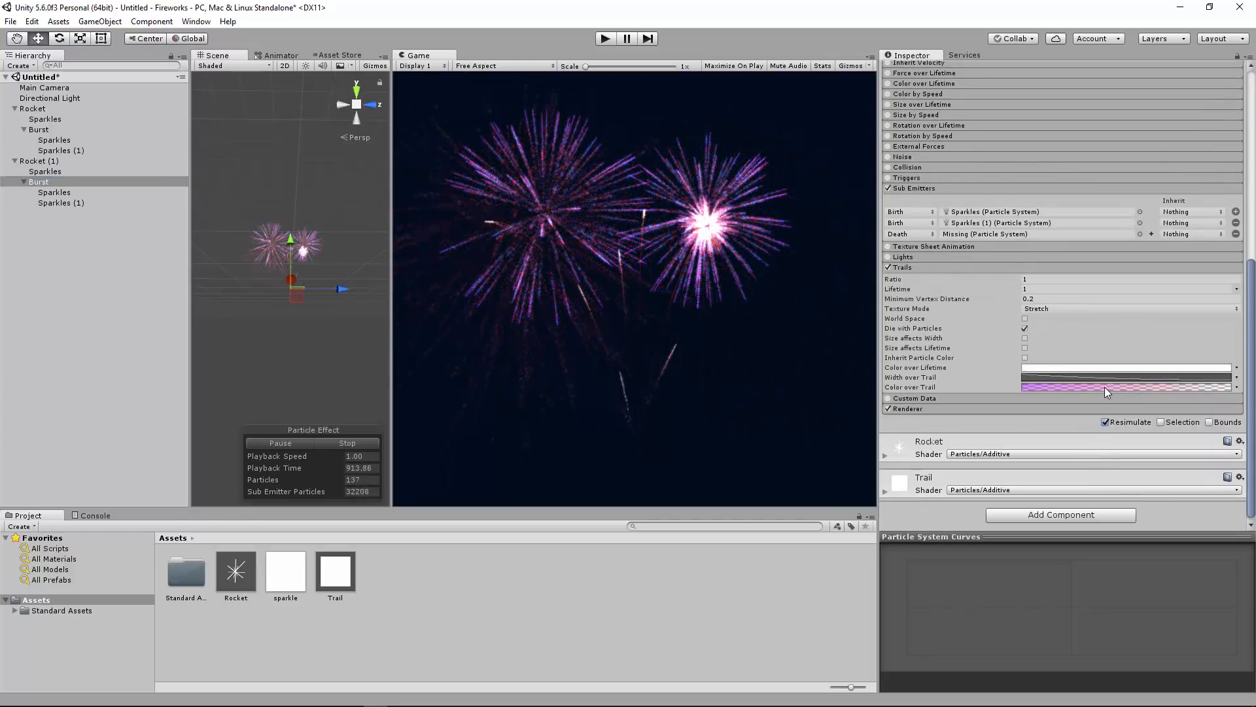
pyautogui.click(1103, 386)
pyautogui.click(854, 376)
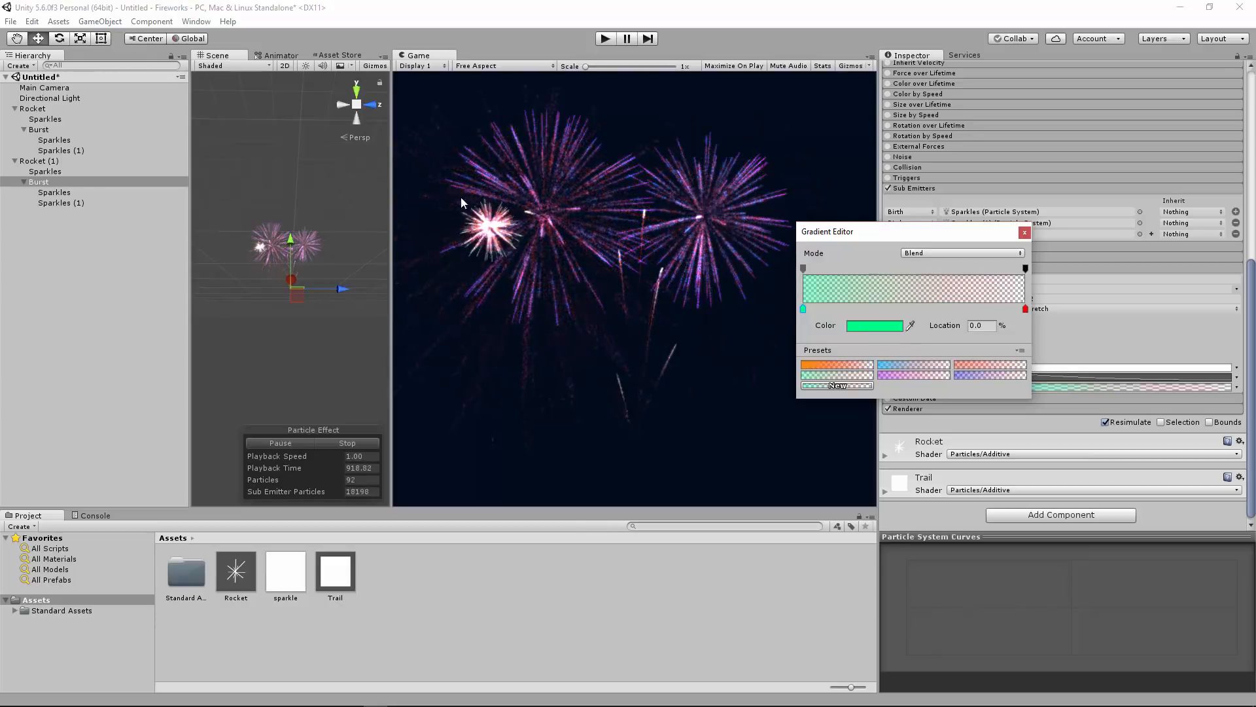
pyautogui.click(615, 258)
pyautogui.scroll(1, 603, 259)
pyautogui.scroll(-1, 602, 260)
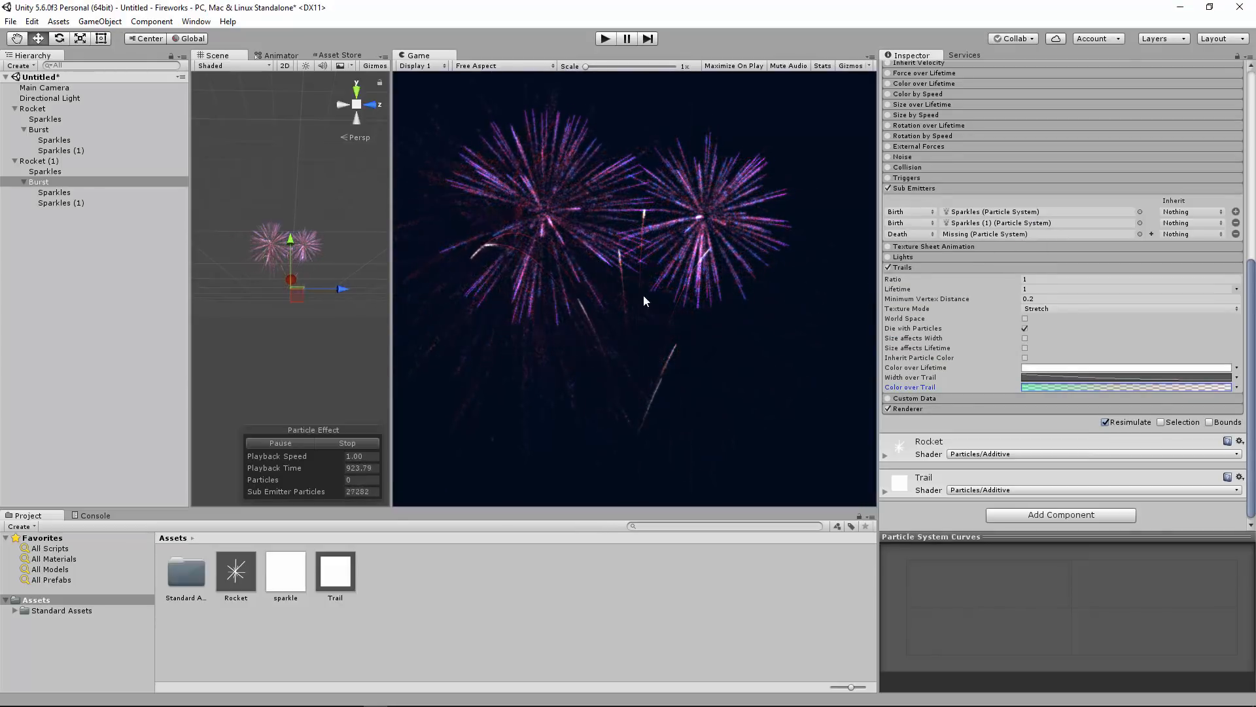
# - Raise the starting alpha of the green Color over Trail gradient to 255
pyautogui.click(1125, 386)
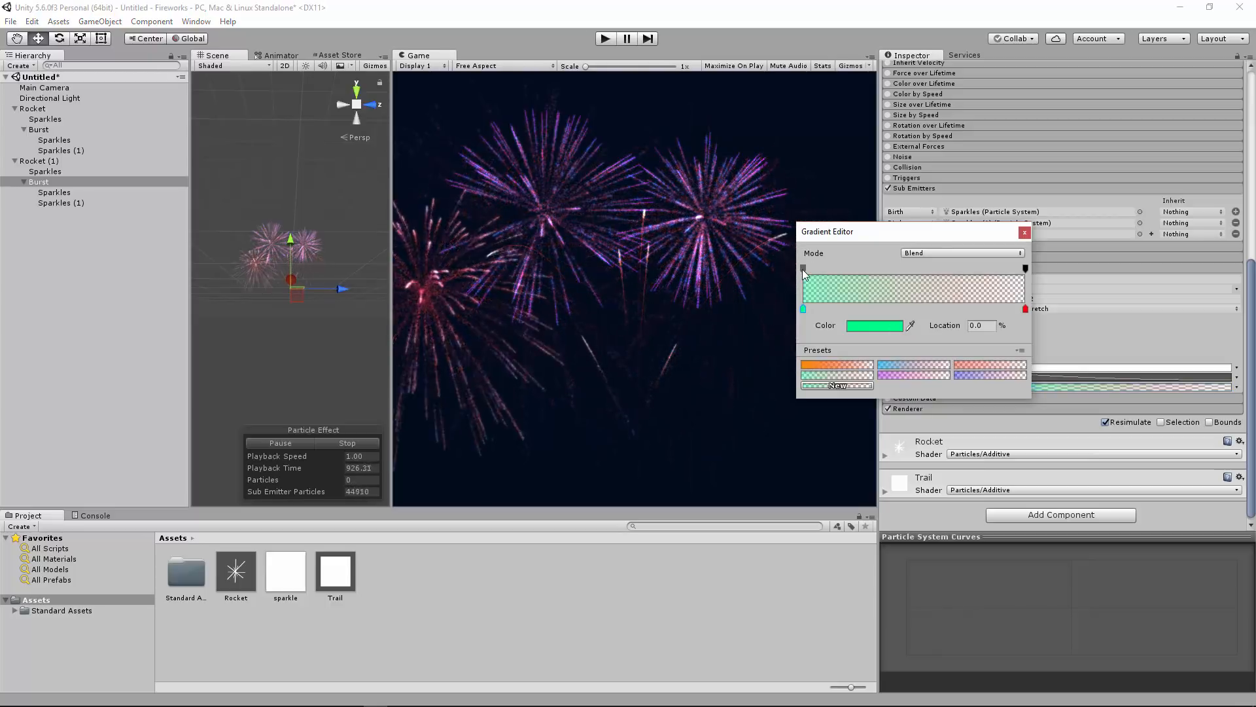
pyautogui.moveTo(868, 326); pyautogui.dragTo(927, 324)
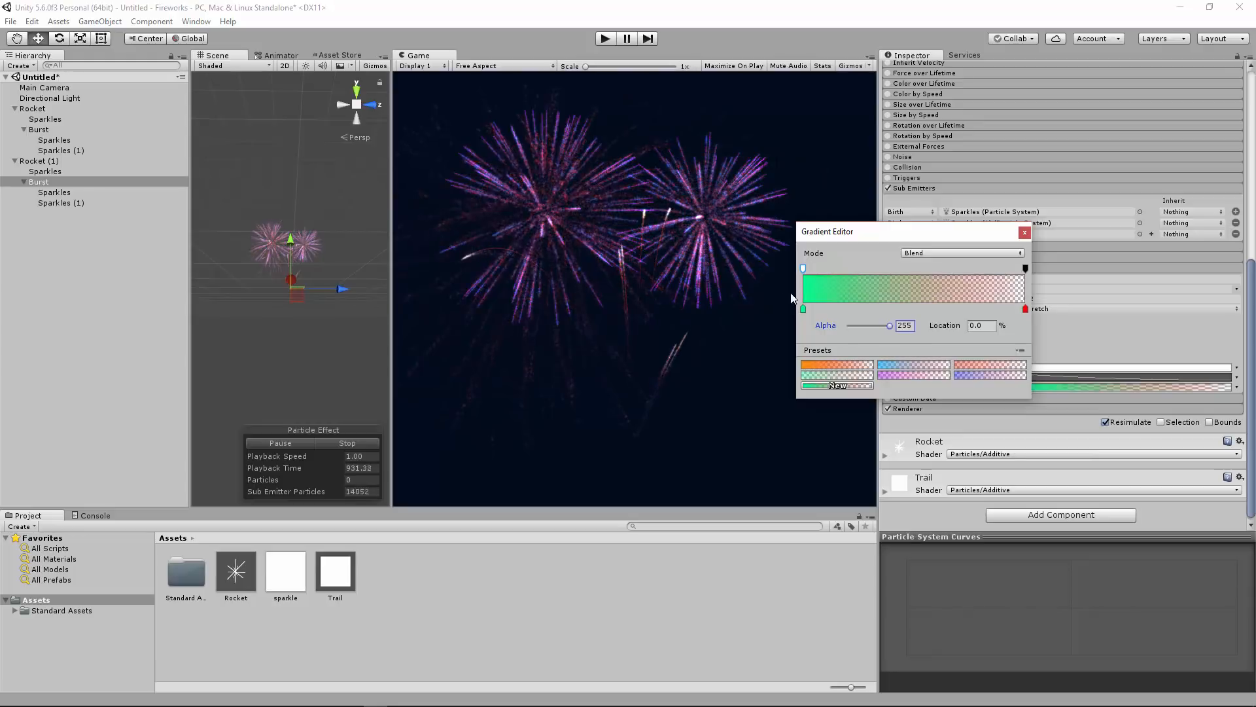
pyautogui.click(1021, 233)
# - Compare the Burst's trails with Die with Particles on and off, leaving the option disabled
pyautogui.click(1030, 287)
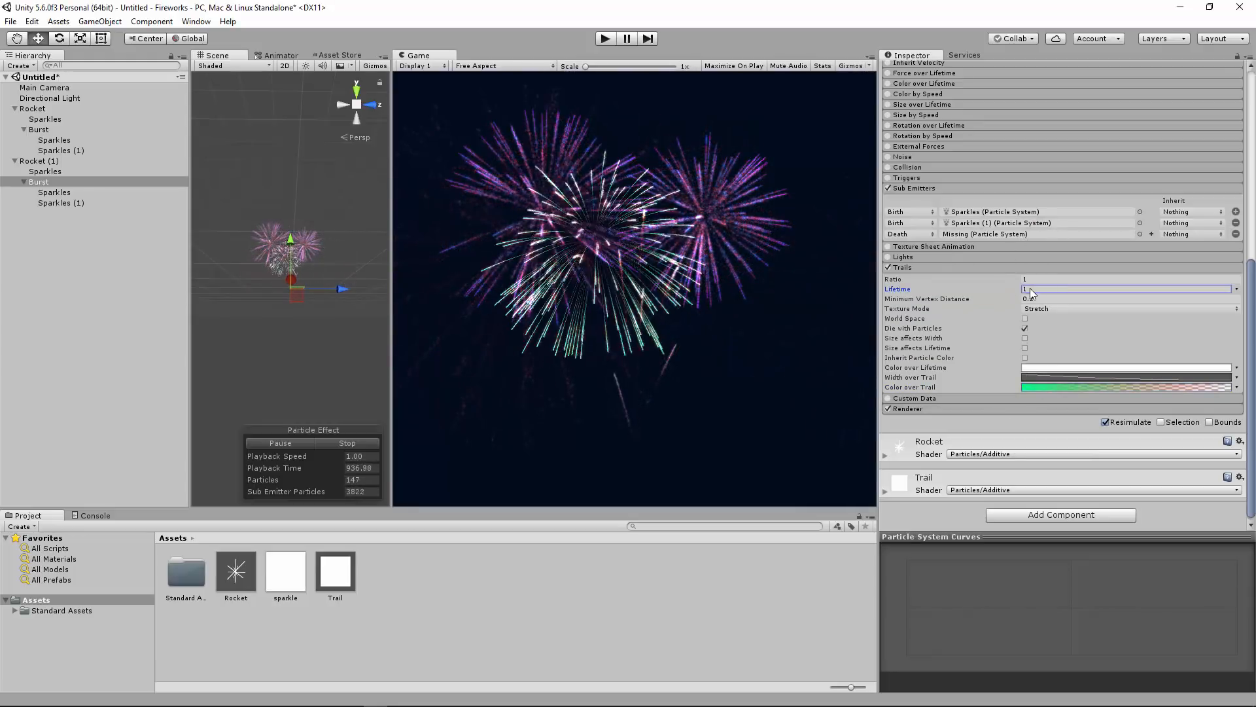
pyautogui.click(1024, 329)
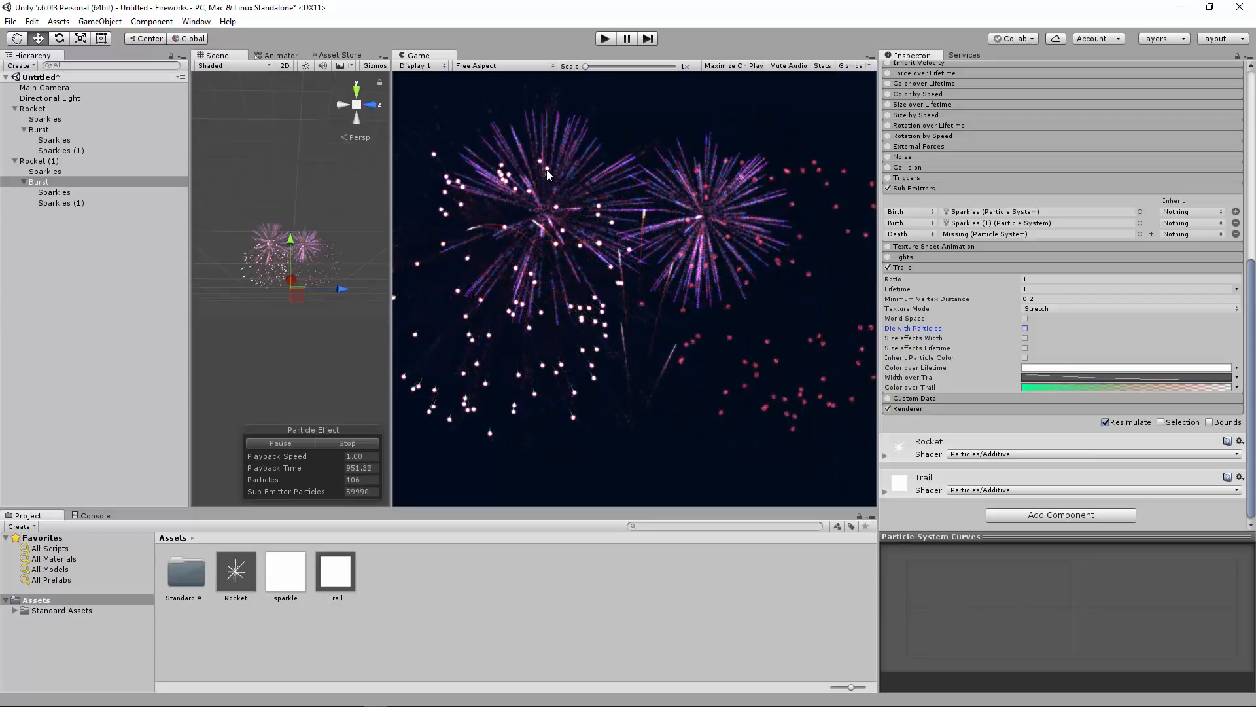
pyautogui.click(1025, 328)
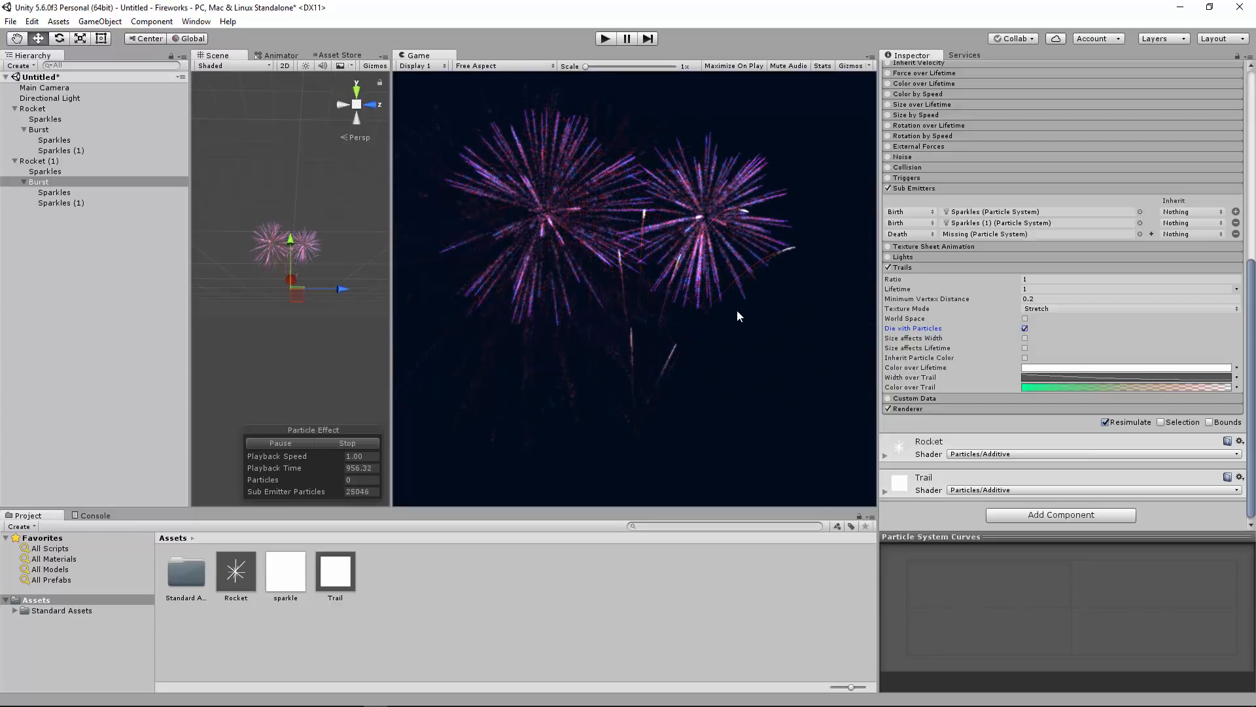
pyautogui.click(1025, 328)
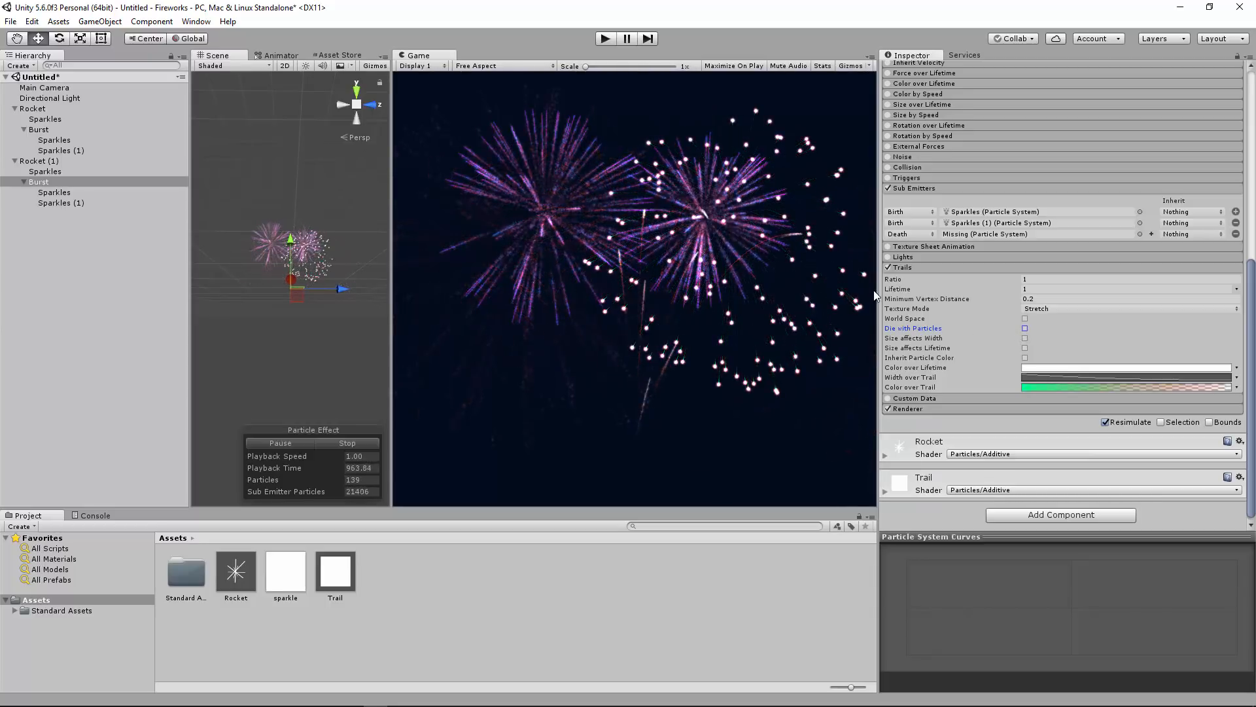
# - Enlarge the Game view and add the original Rocket to the selection to preview both fireworks together
pyautogui.moveTo(879, 296); pyautogui.dragTo(1014, 300)
pyautogui.moveTo(446, 289); pyautogui.dragTo(378, 289)
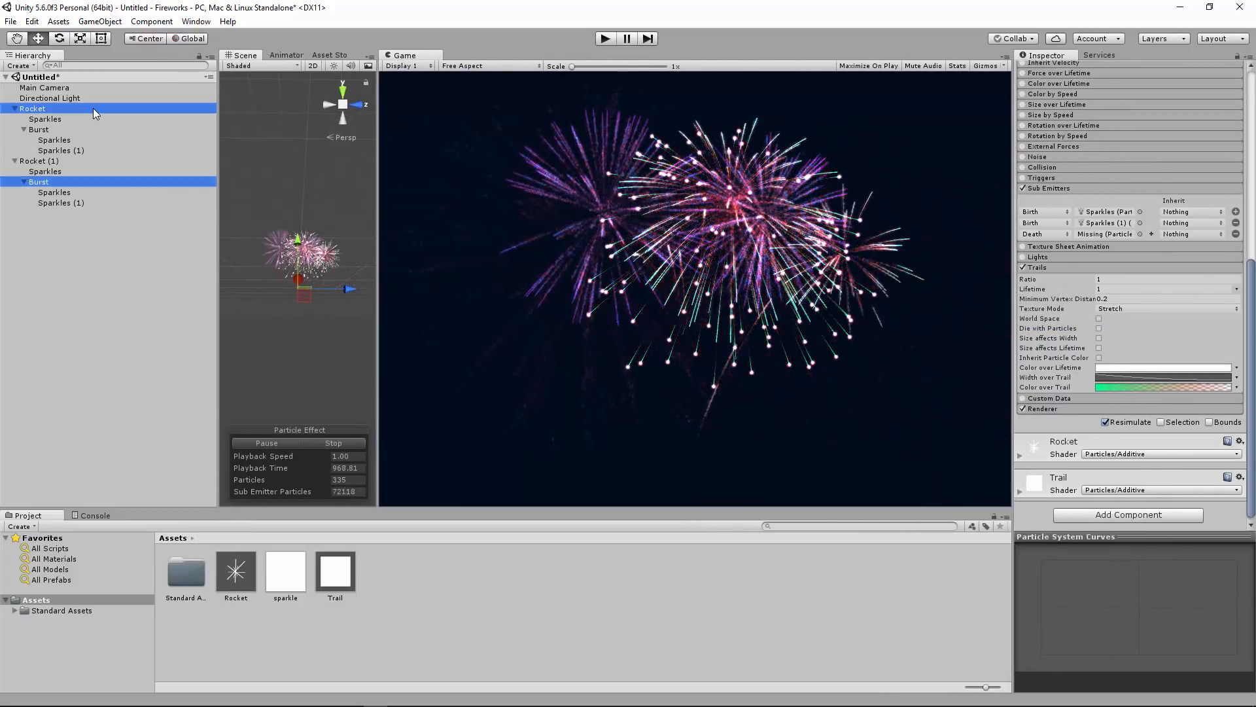
pyautogui.keyDown('ctrl'); pyautogui.click(93, 108); pyautogui.keyUp('ctrl')
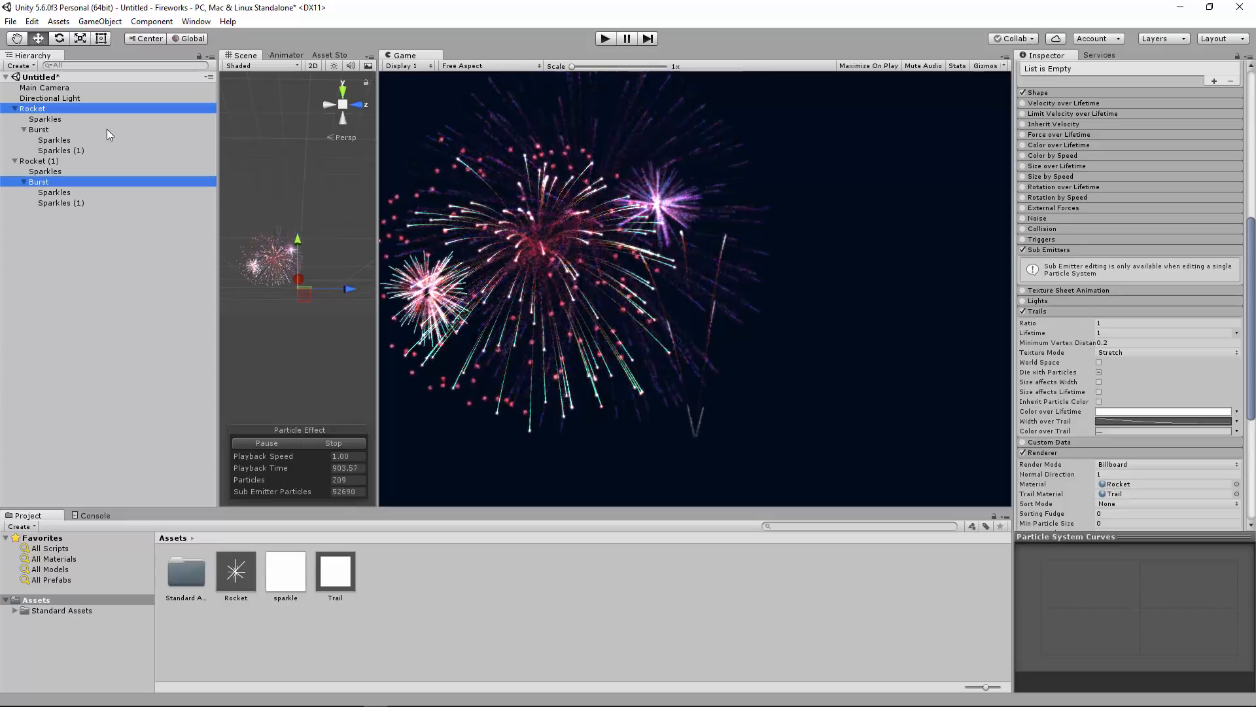